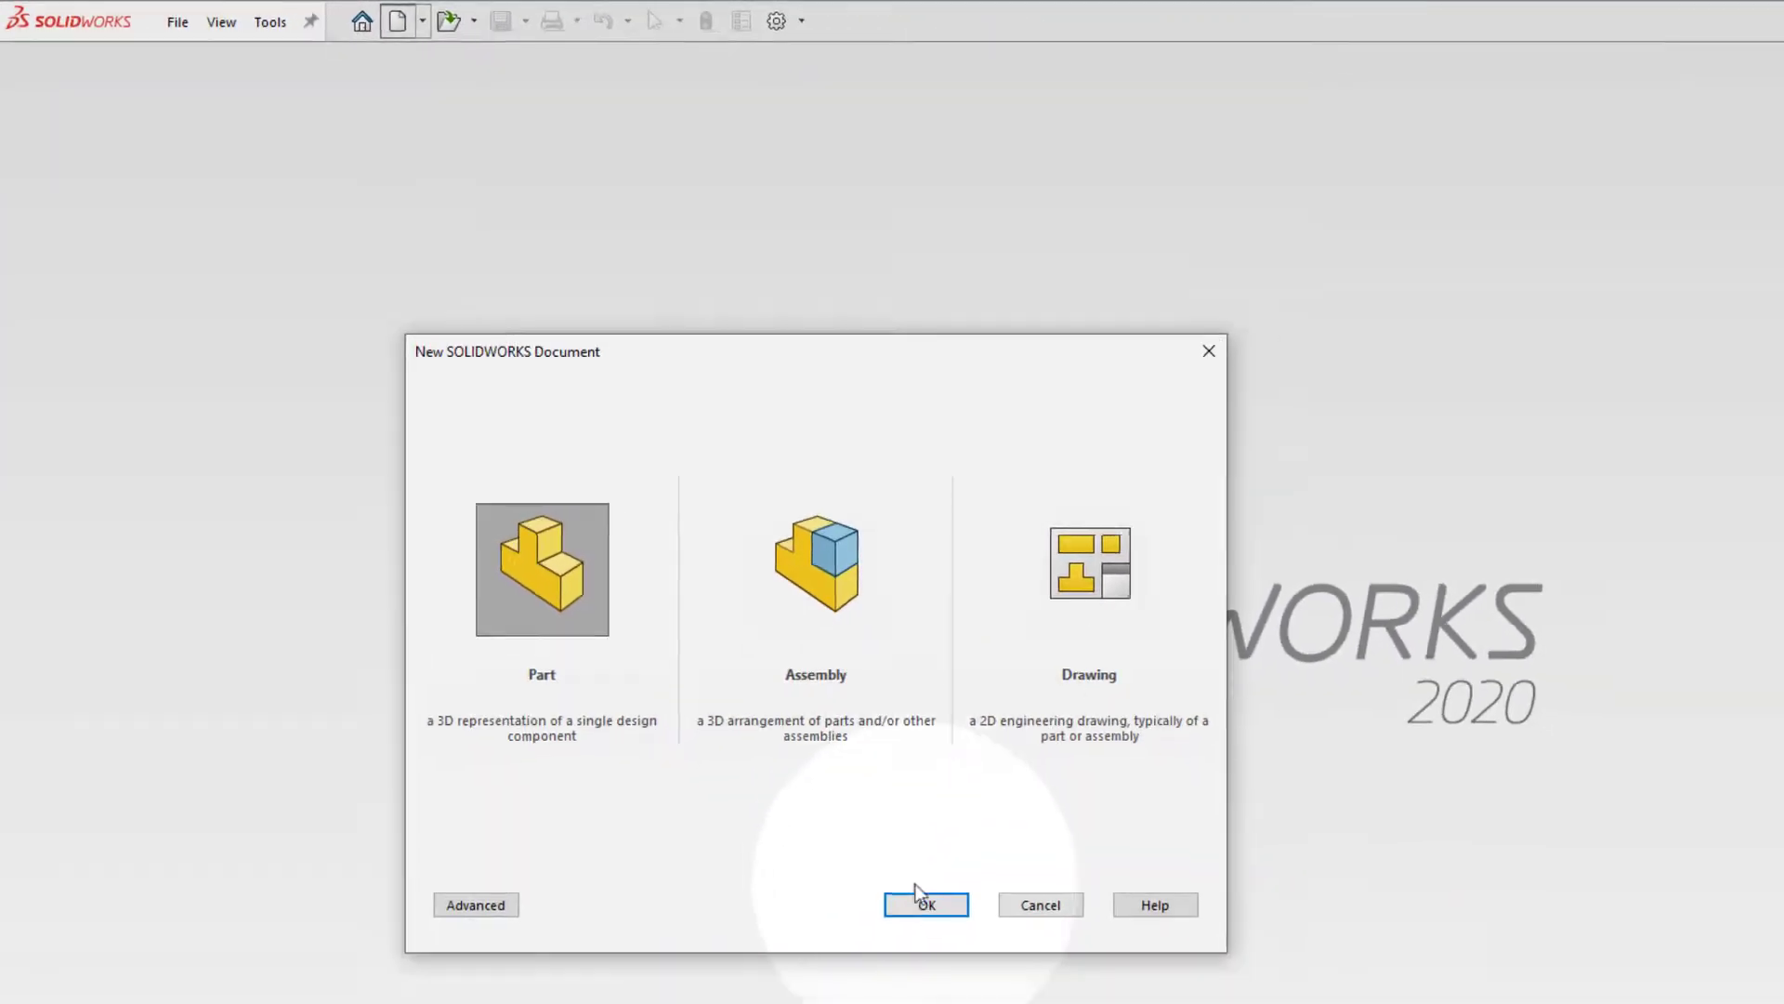
Step: Create a new part and sketch a 16-sided inscribed-circle polygon centred on the origin on the Front Plane
{"action": "left_click", "coordinate": [921, 899]}
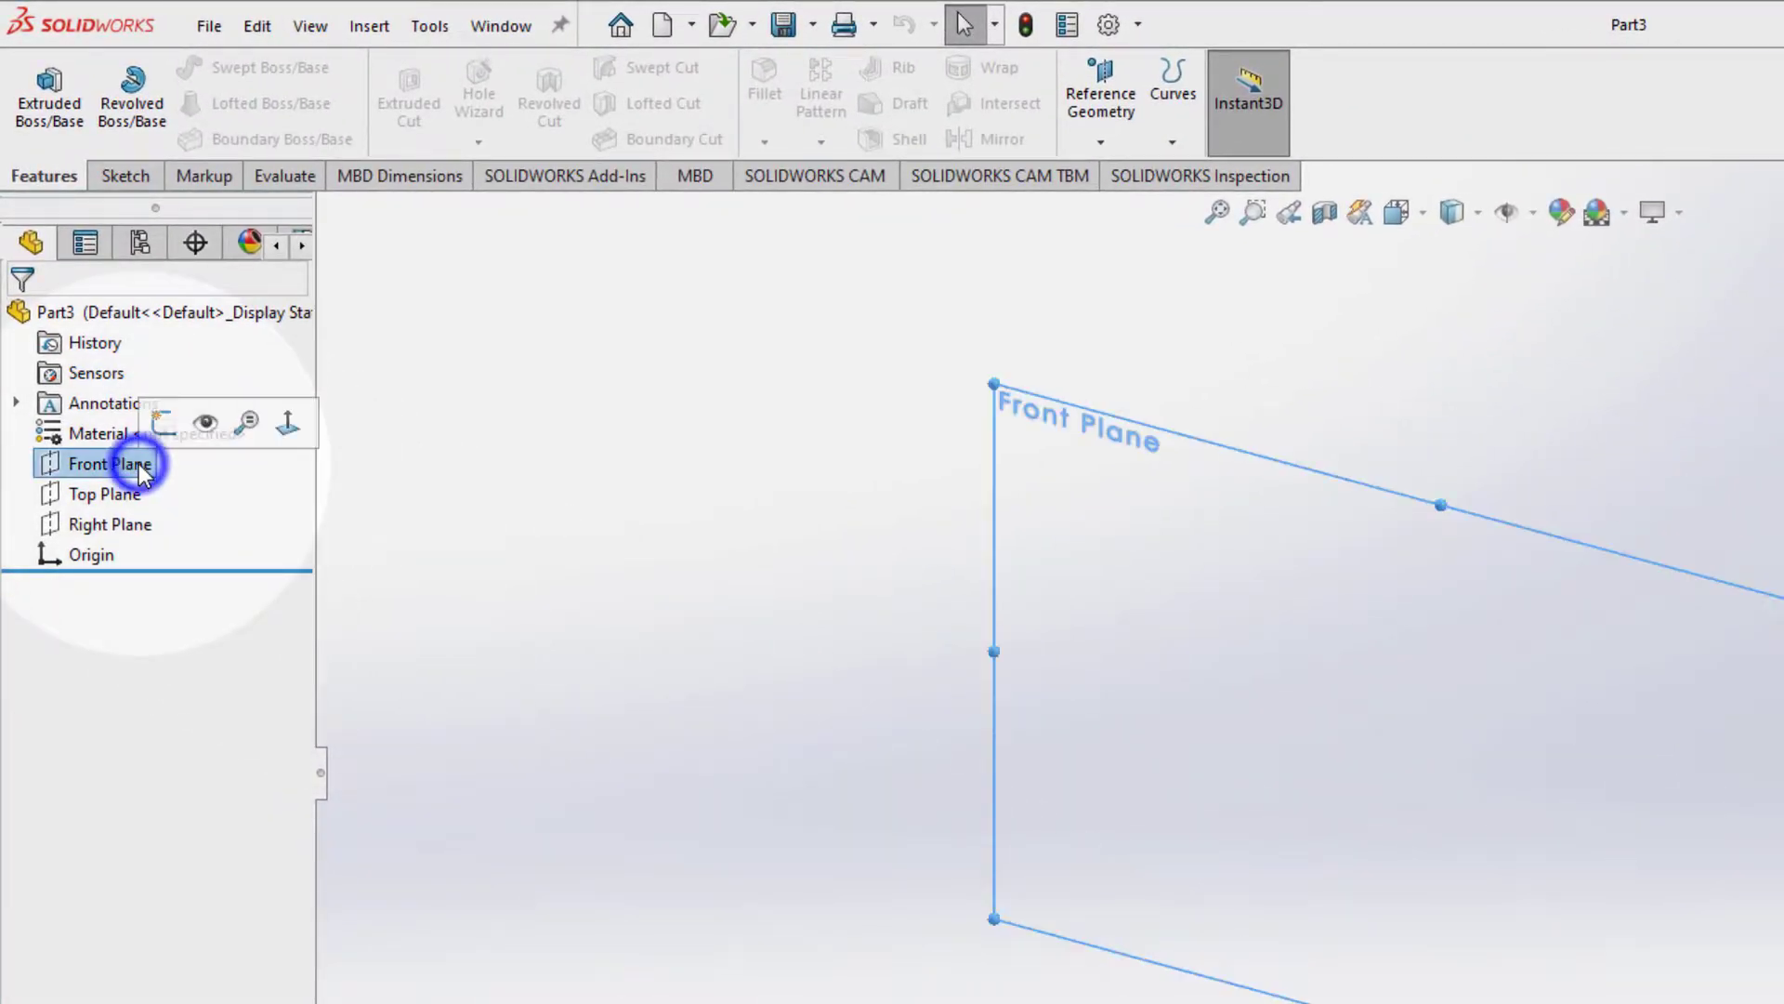
{"action": "left_click", "coordinate": [166, 423]}
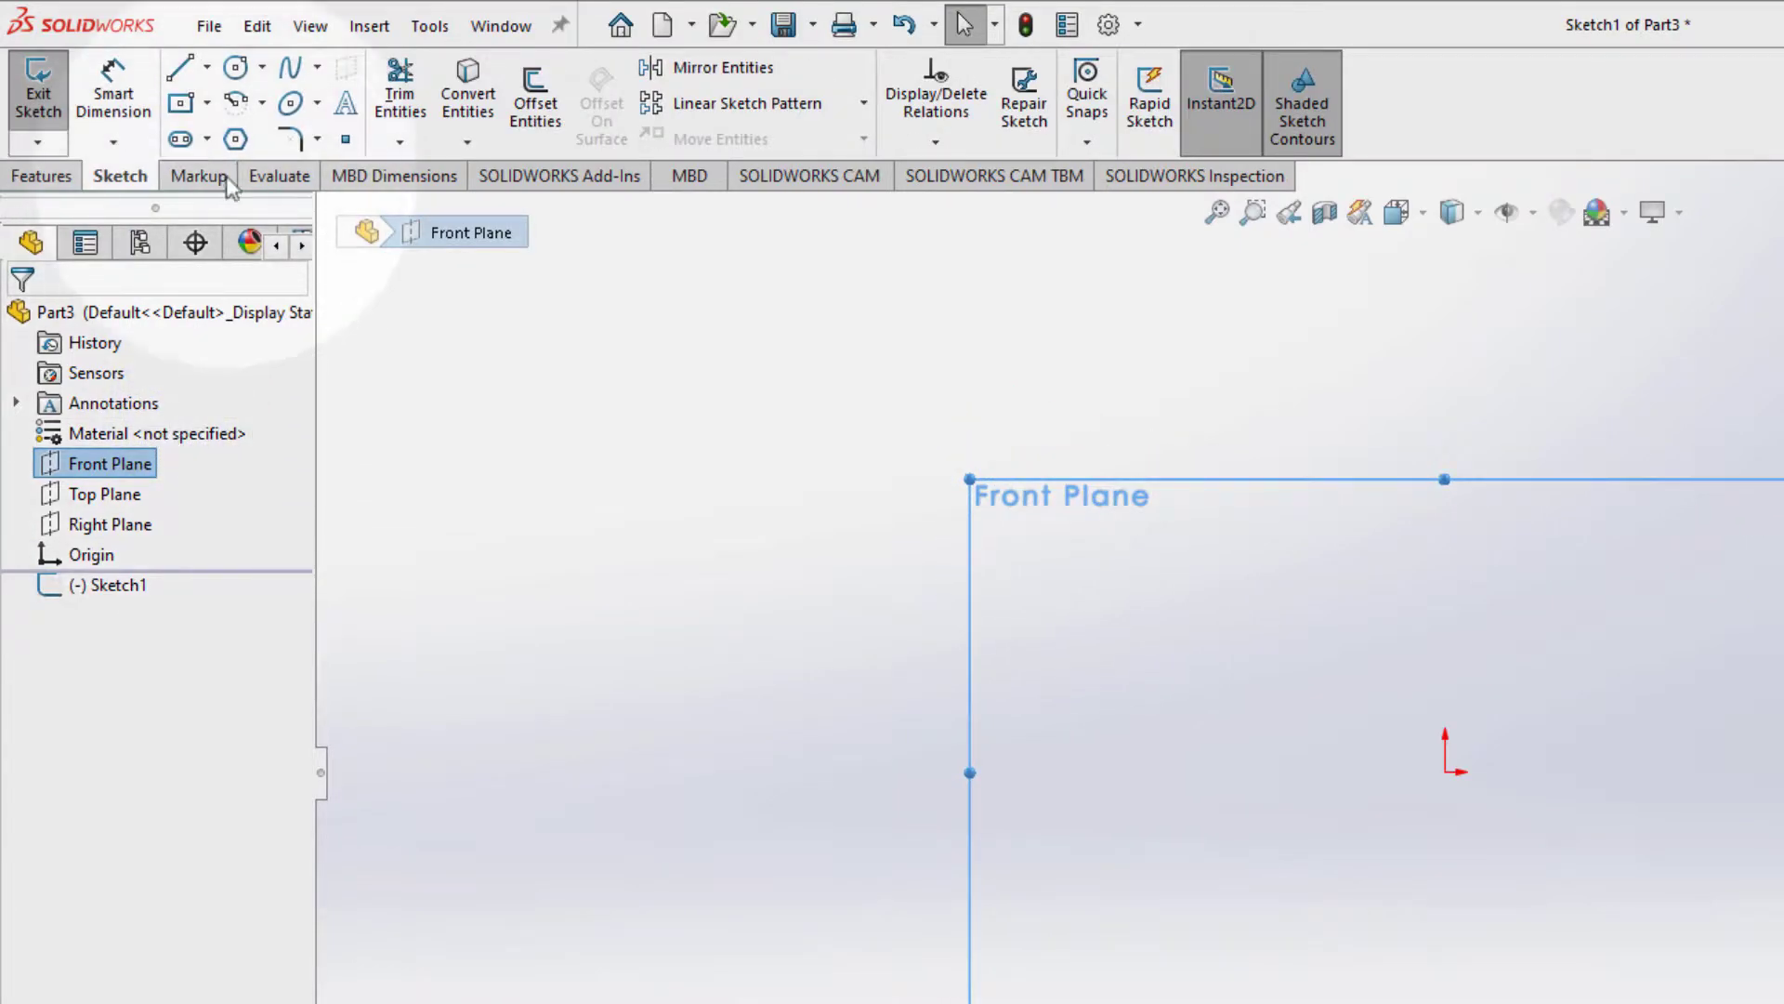
{"action": "left_click", "coordinate": [236, 141]}
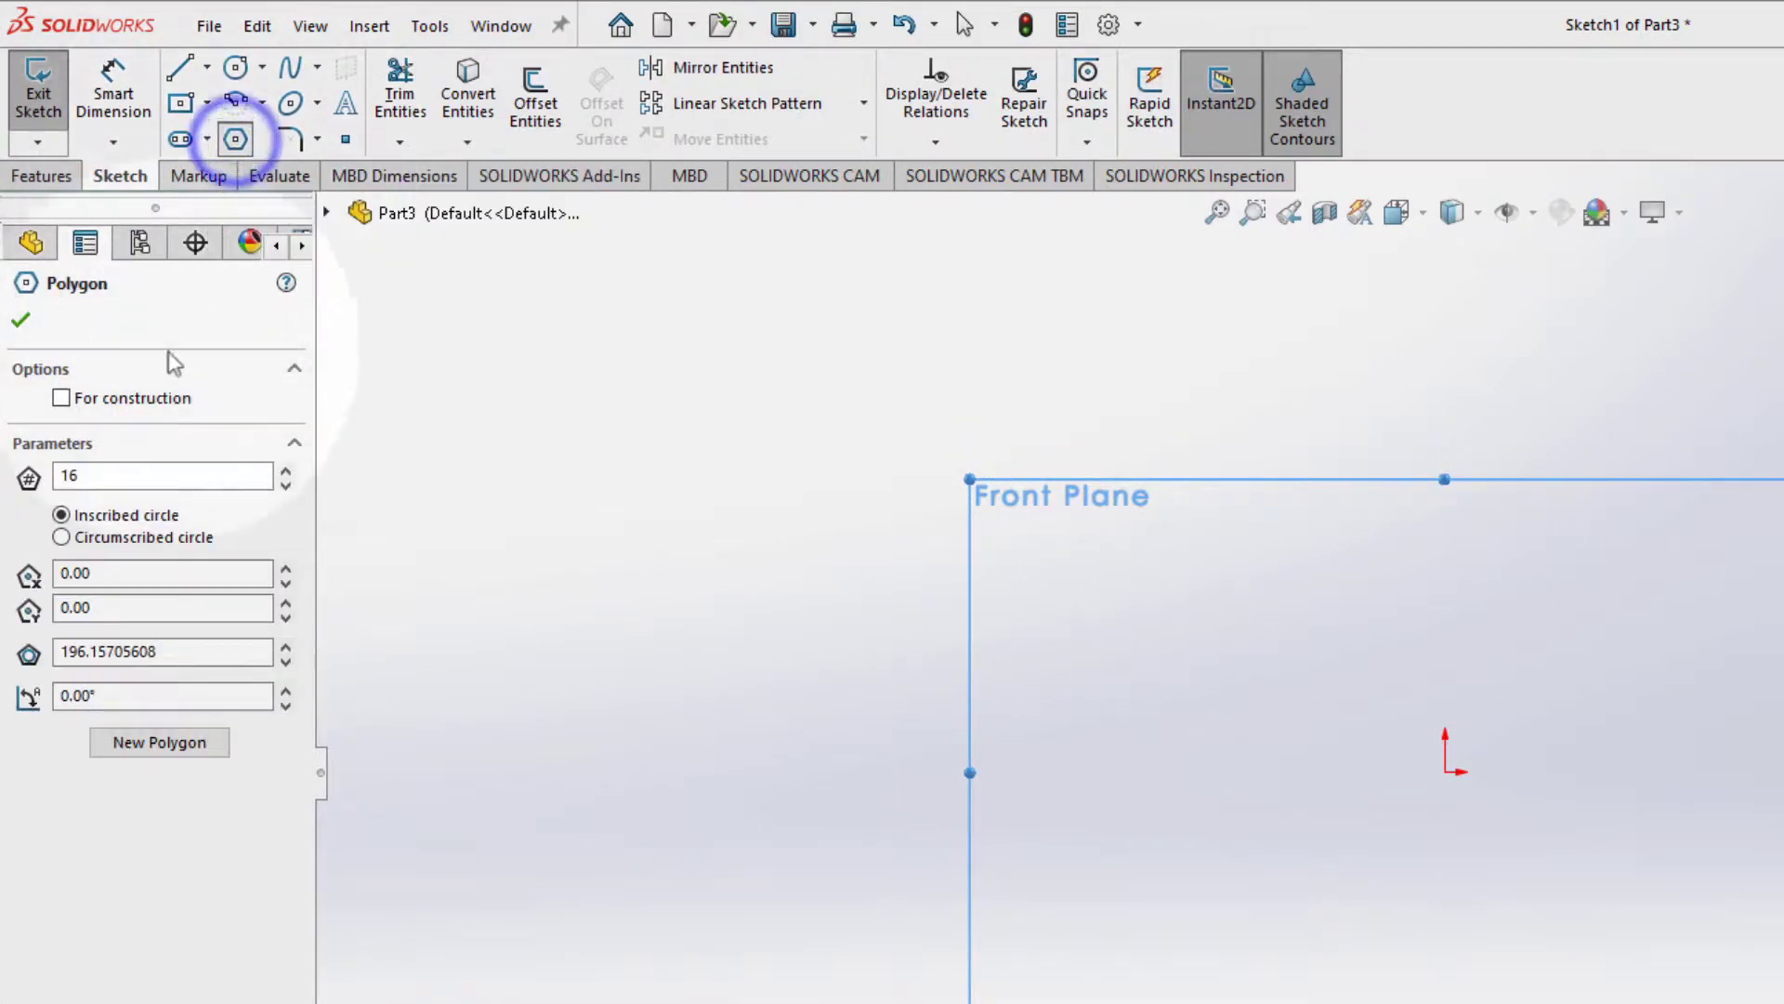
{"action": "double_click", "coordinate": [129, 477]}
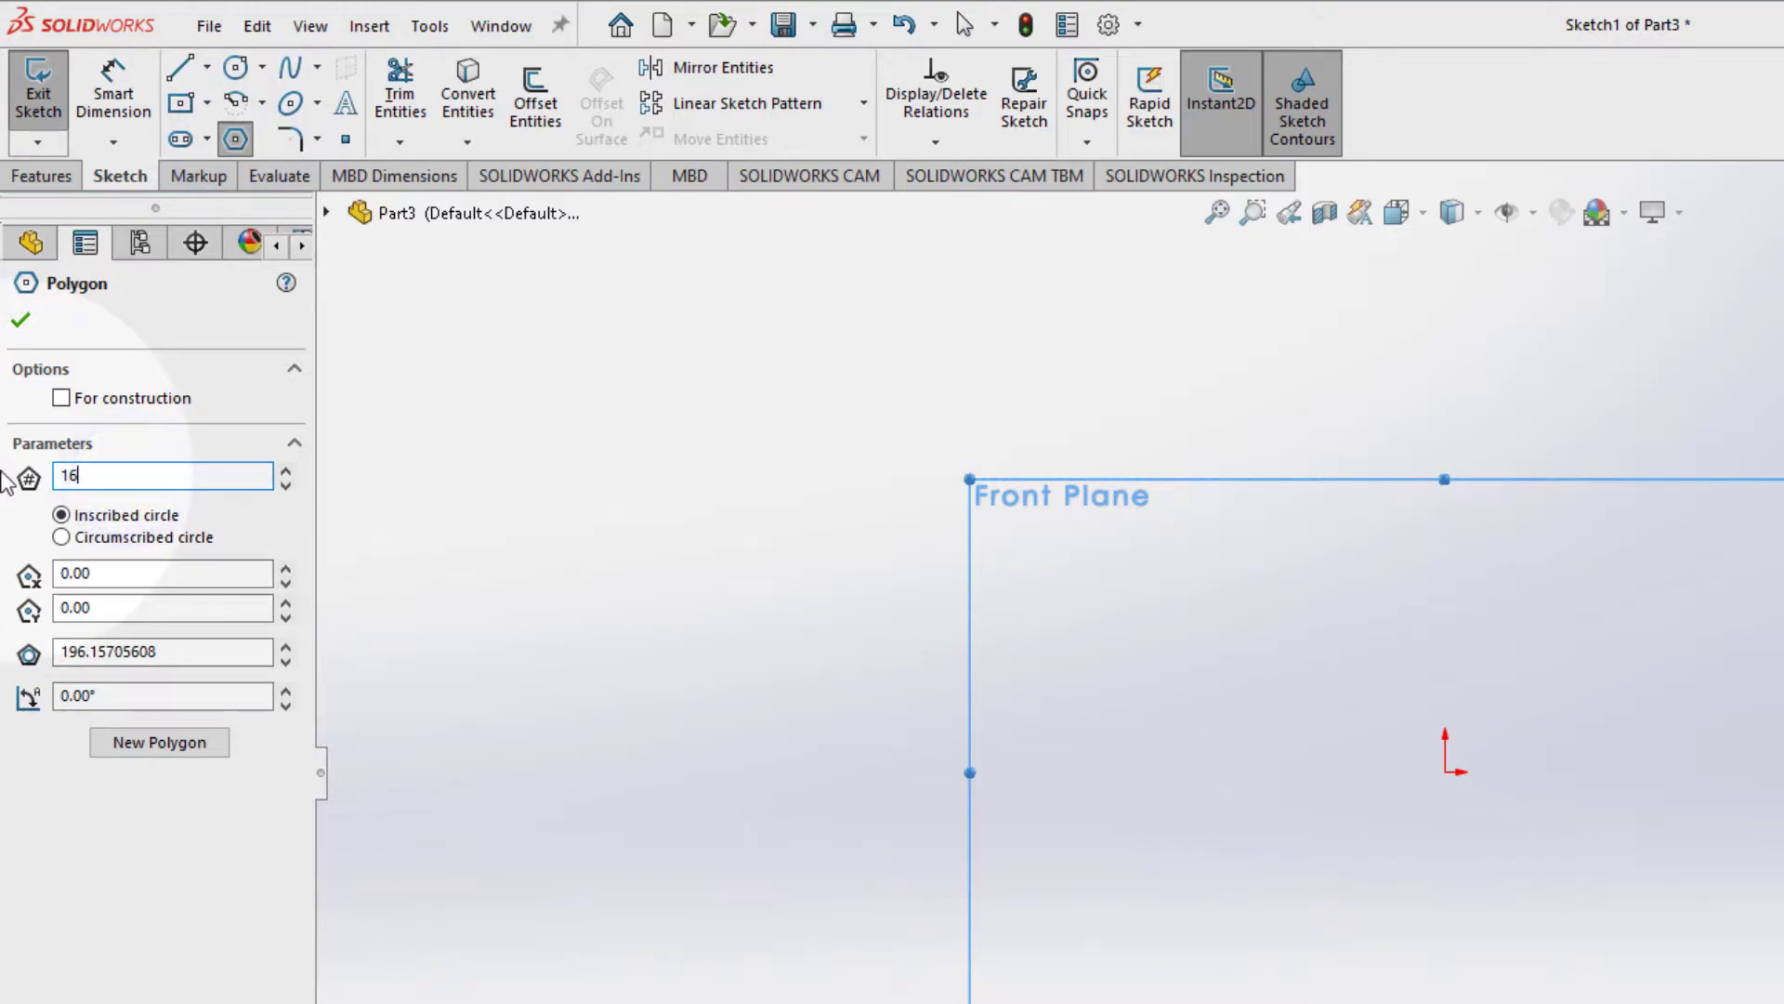
{"action": "left_click", "coordinate": [20, 320]}
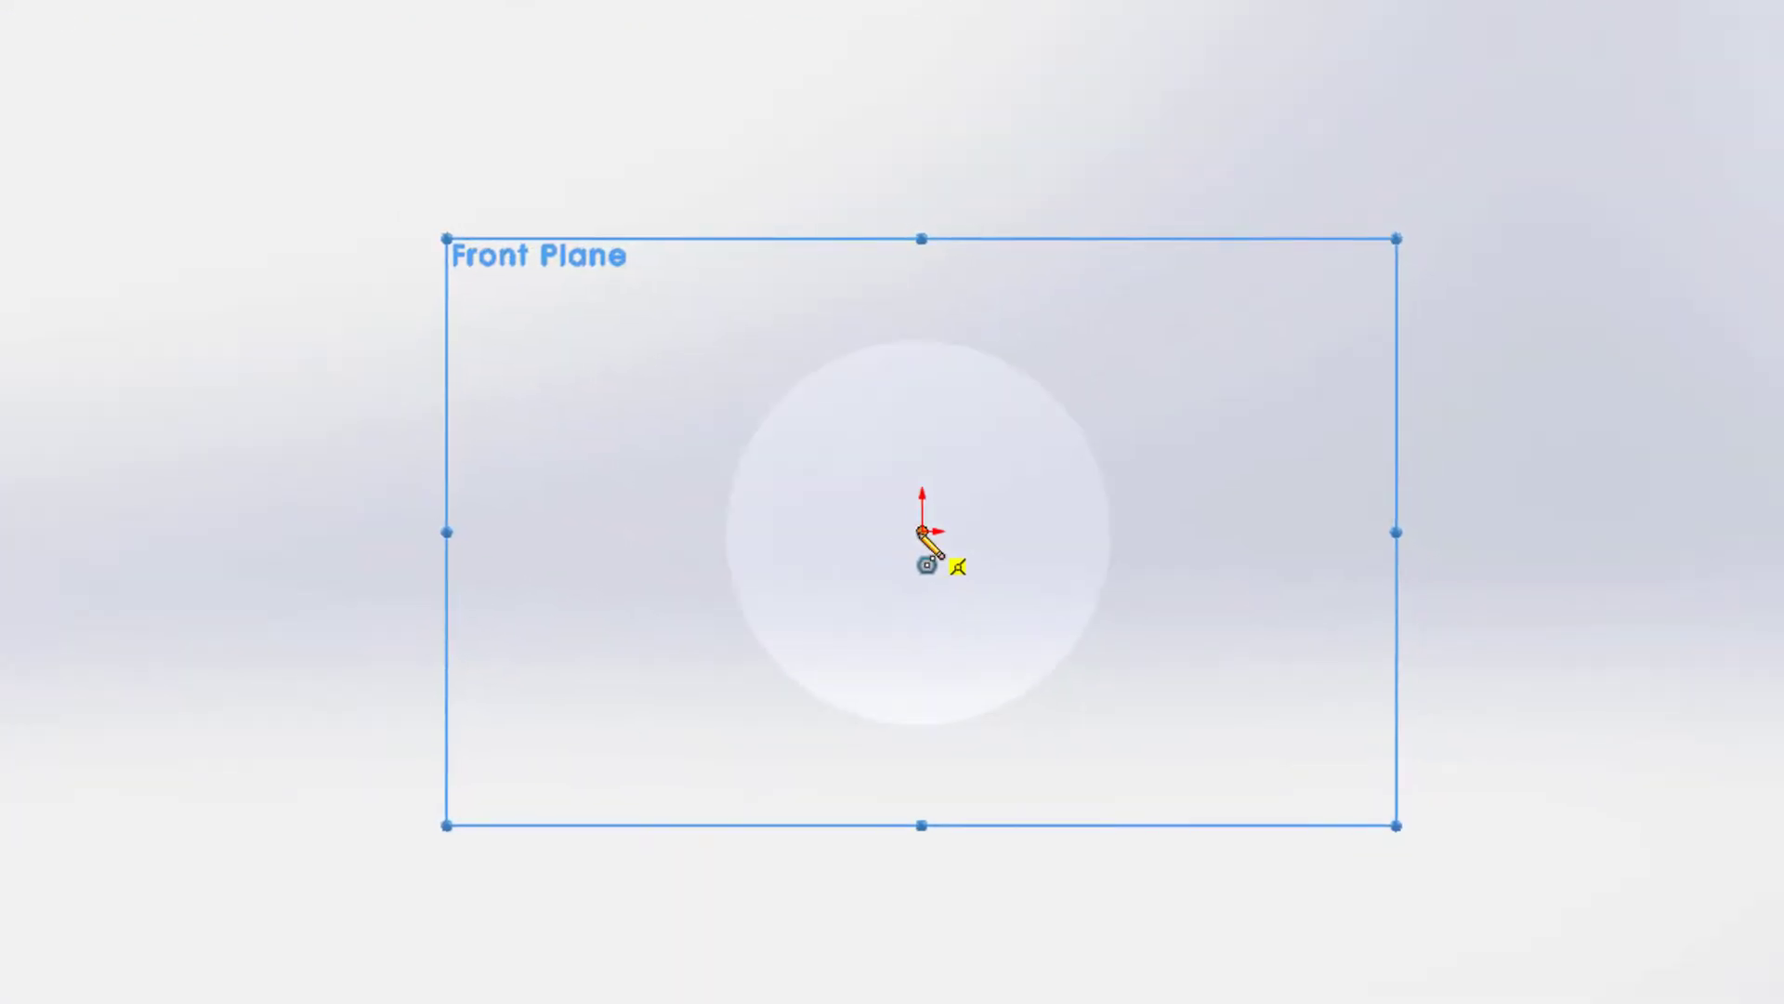
{"action": "left_click", "coordinate": [1446, 770]}
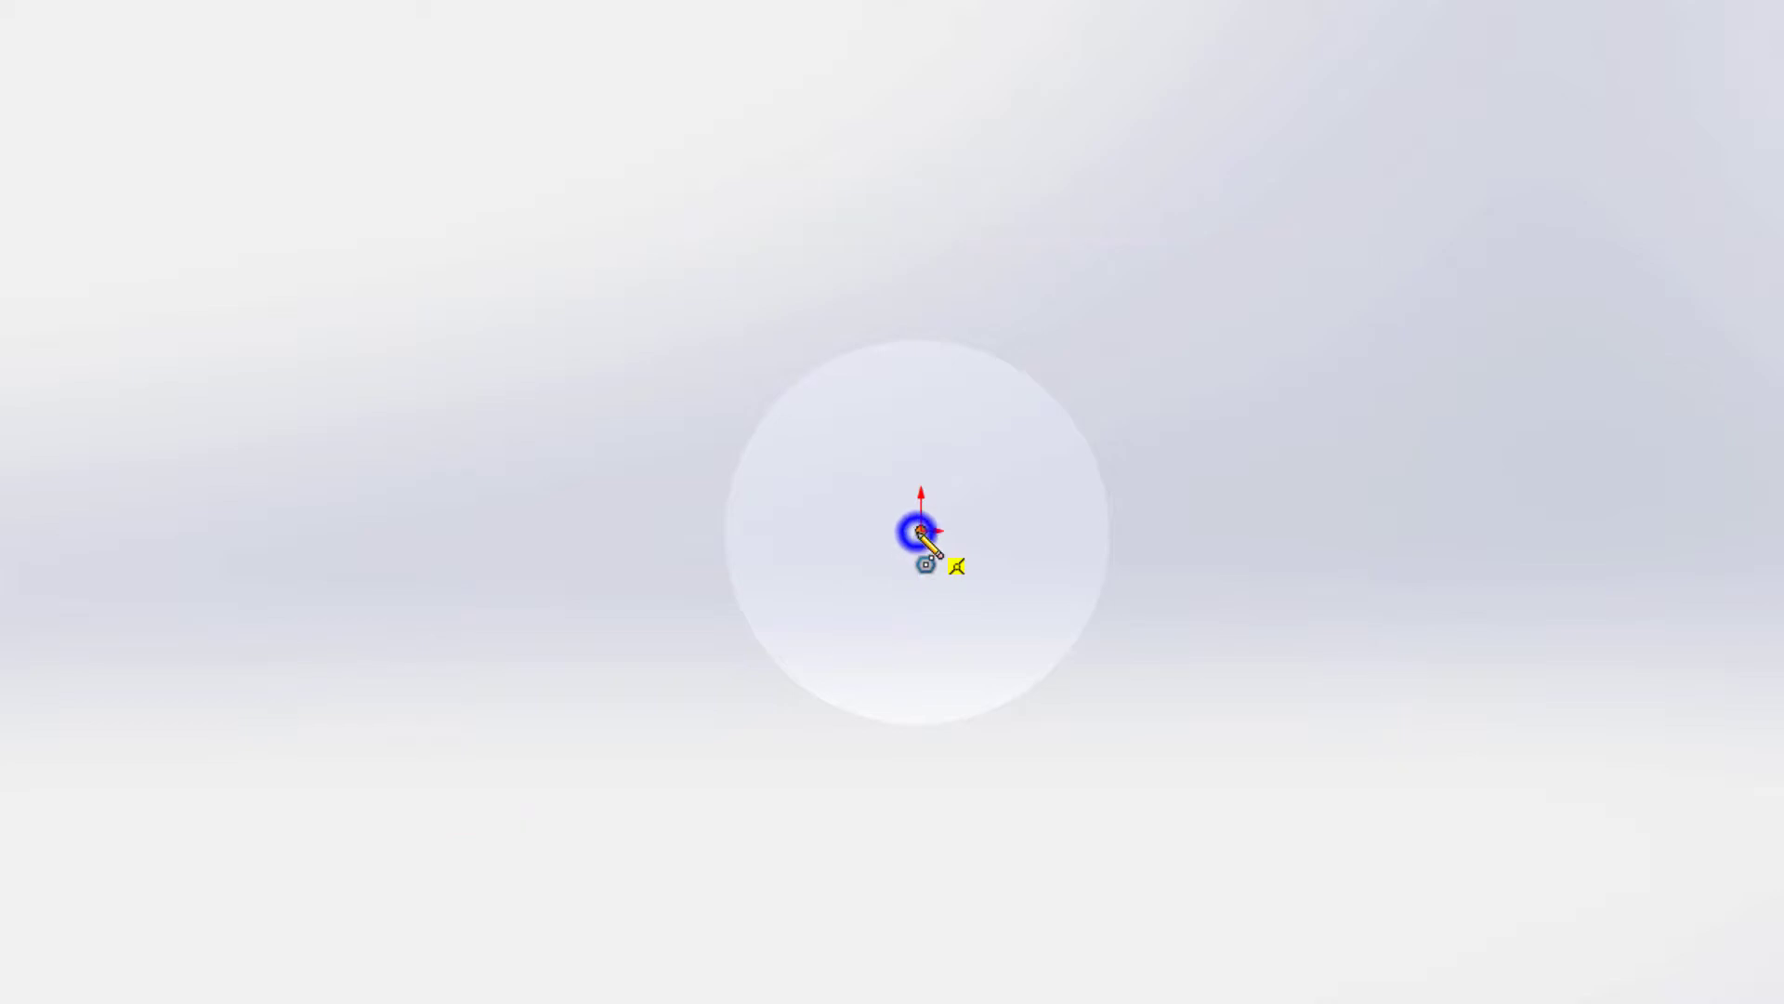
{"action": "left_click", "coordinate": [1060, 215]}
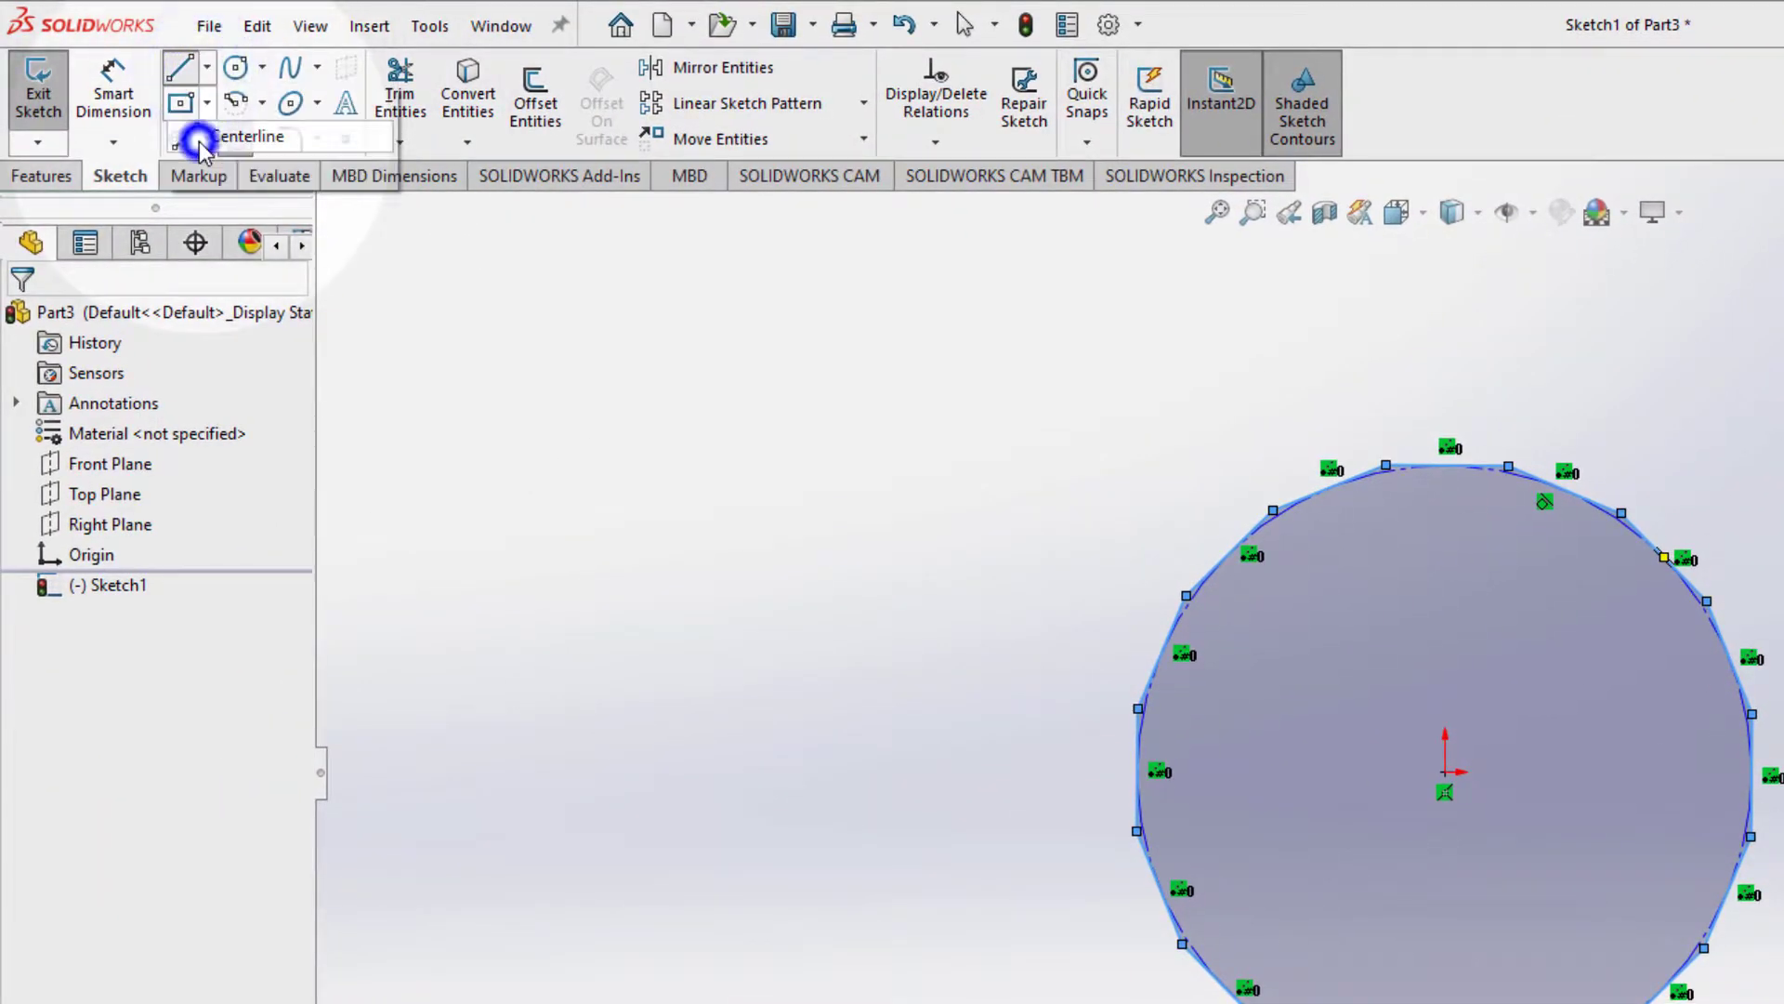
Step: Draw centerlines from the polygon's top edge midpoint to the origin and from the origin to the right edge midpoint
{"action": "left_click", "coordinate": [200, 144]}
{"action": "left_click", "coordinate": [1622, 513]}
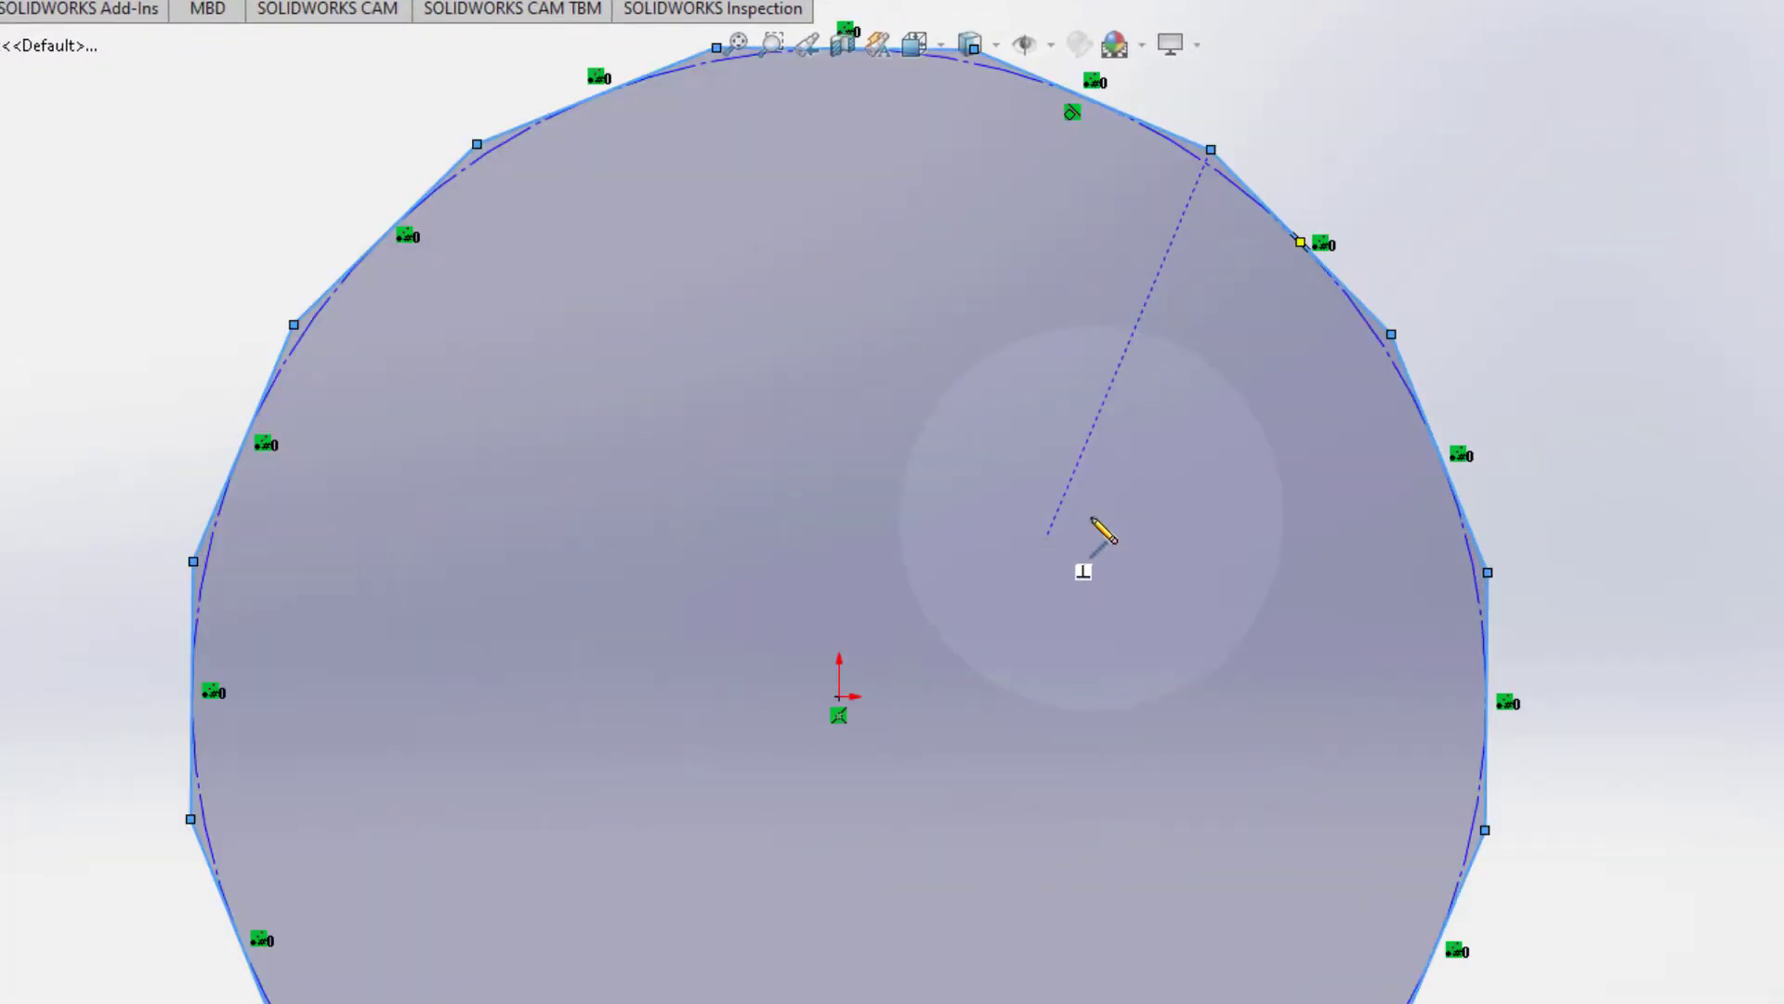
{"action": "scroll", "coordinate": [1096, 532], "scroll_direction": "up", "scroll_amount": 3}
{"action": "scroll", "coordinate": [860, 319], "scroll_direction": "down", "scroll_amount": 4}
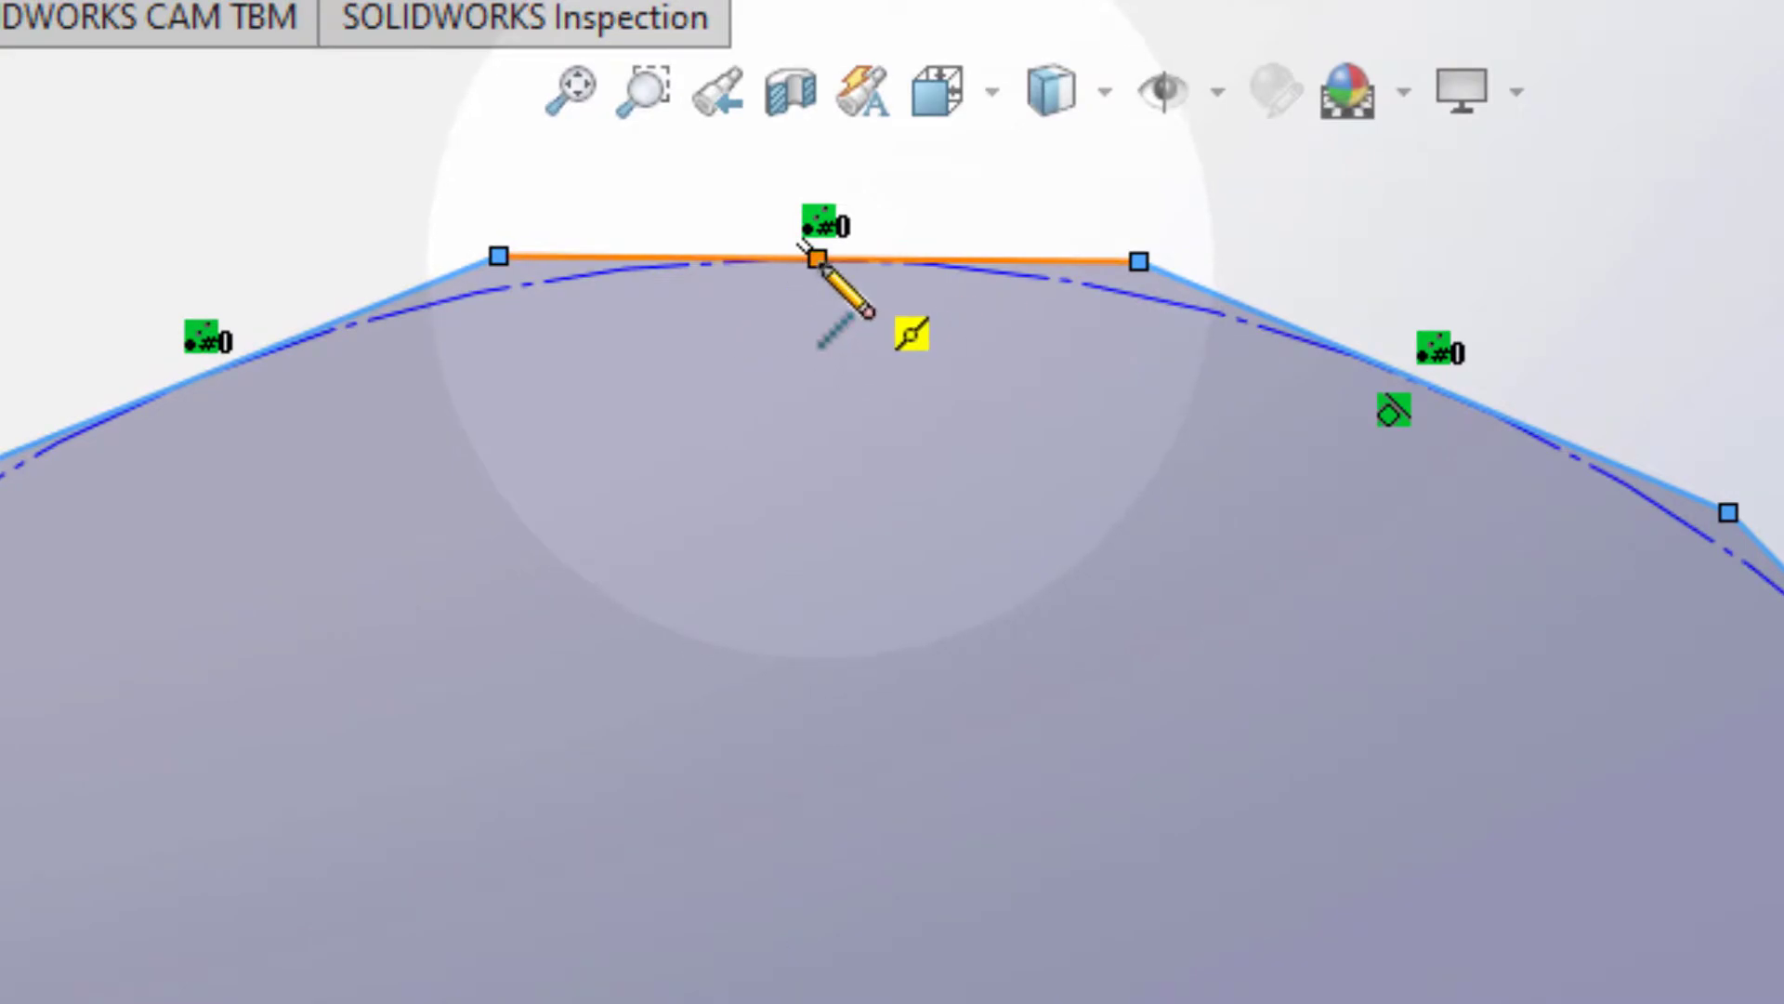
{"action": "left_click", "coordinate": [816, 258]}
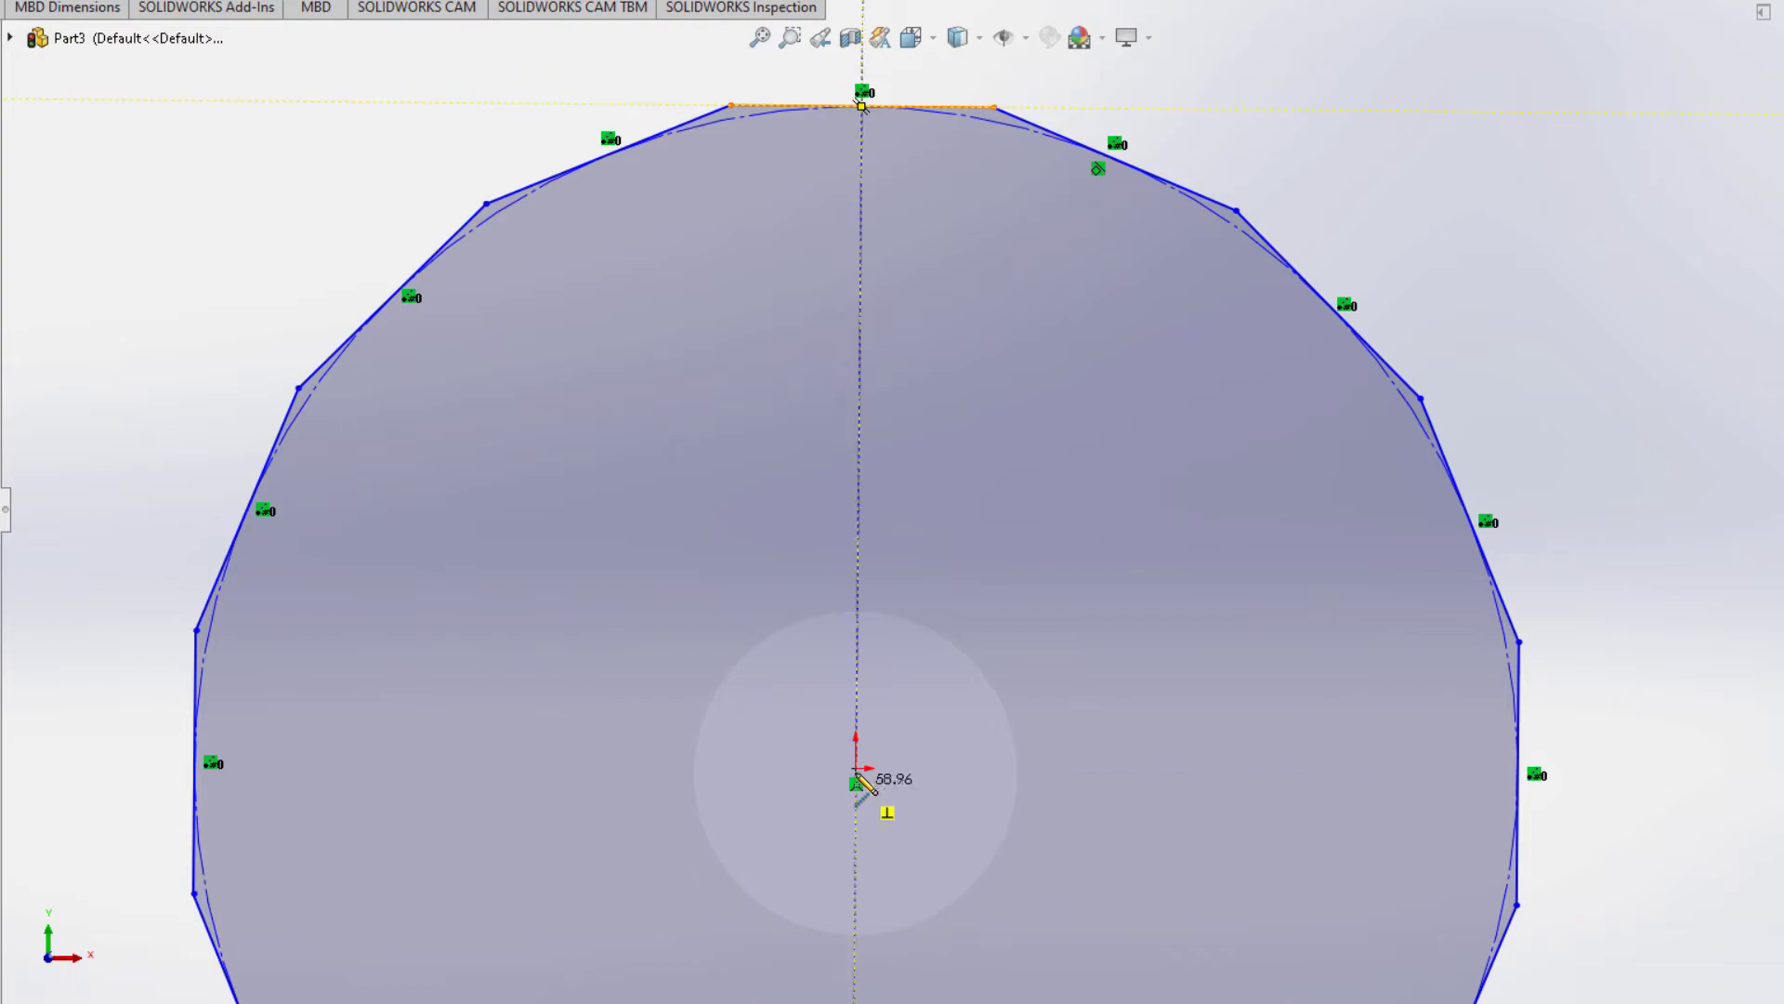
{"action": "left_click", "coordinate": [855, 768]}
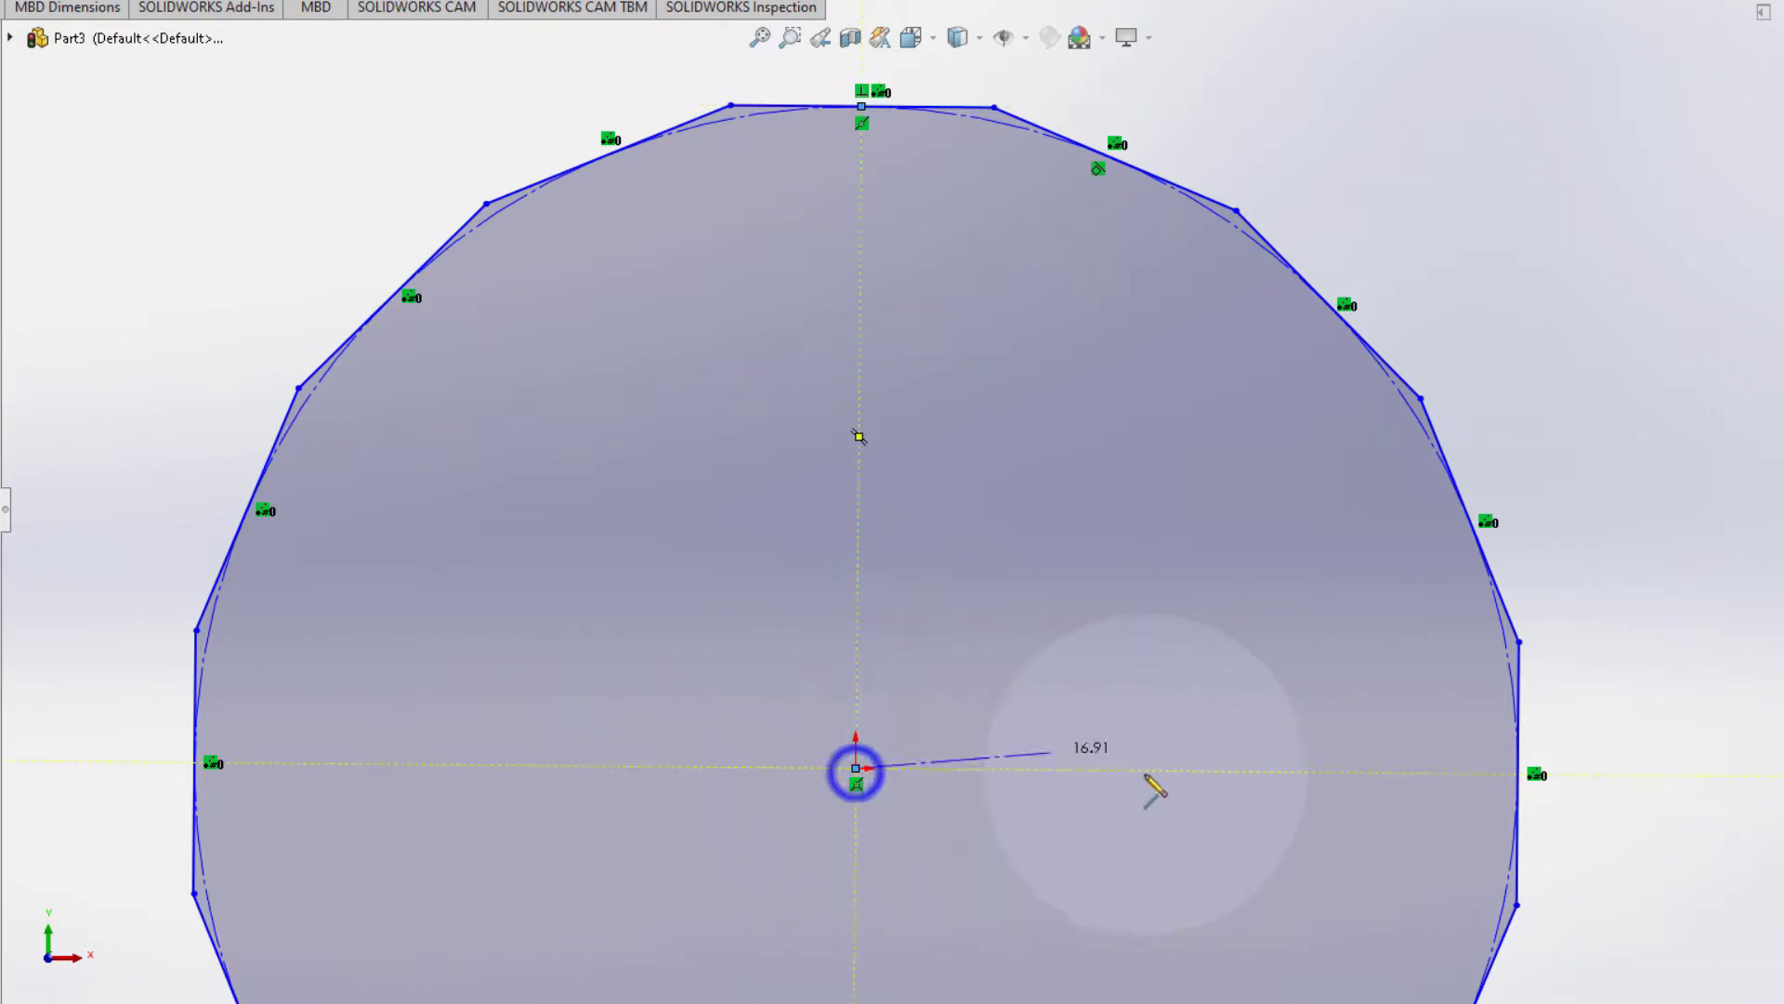
{"action": "double_click", "coordinate": [1519, 773]}
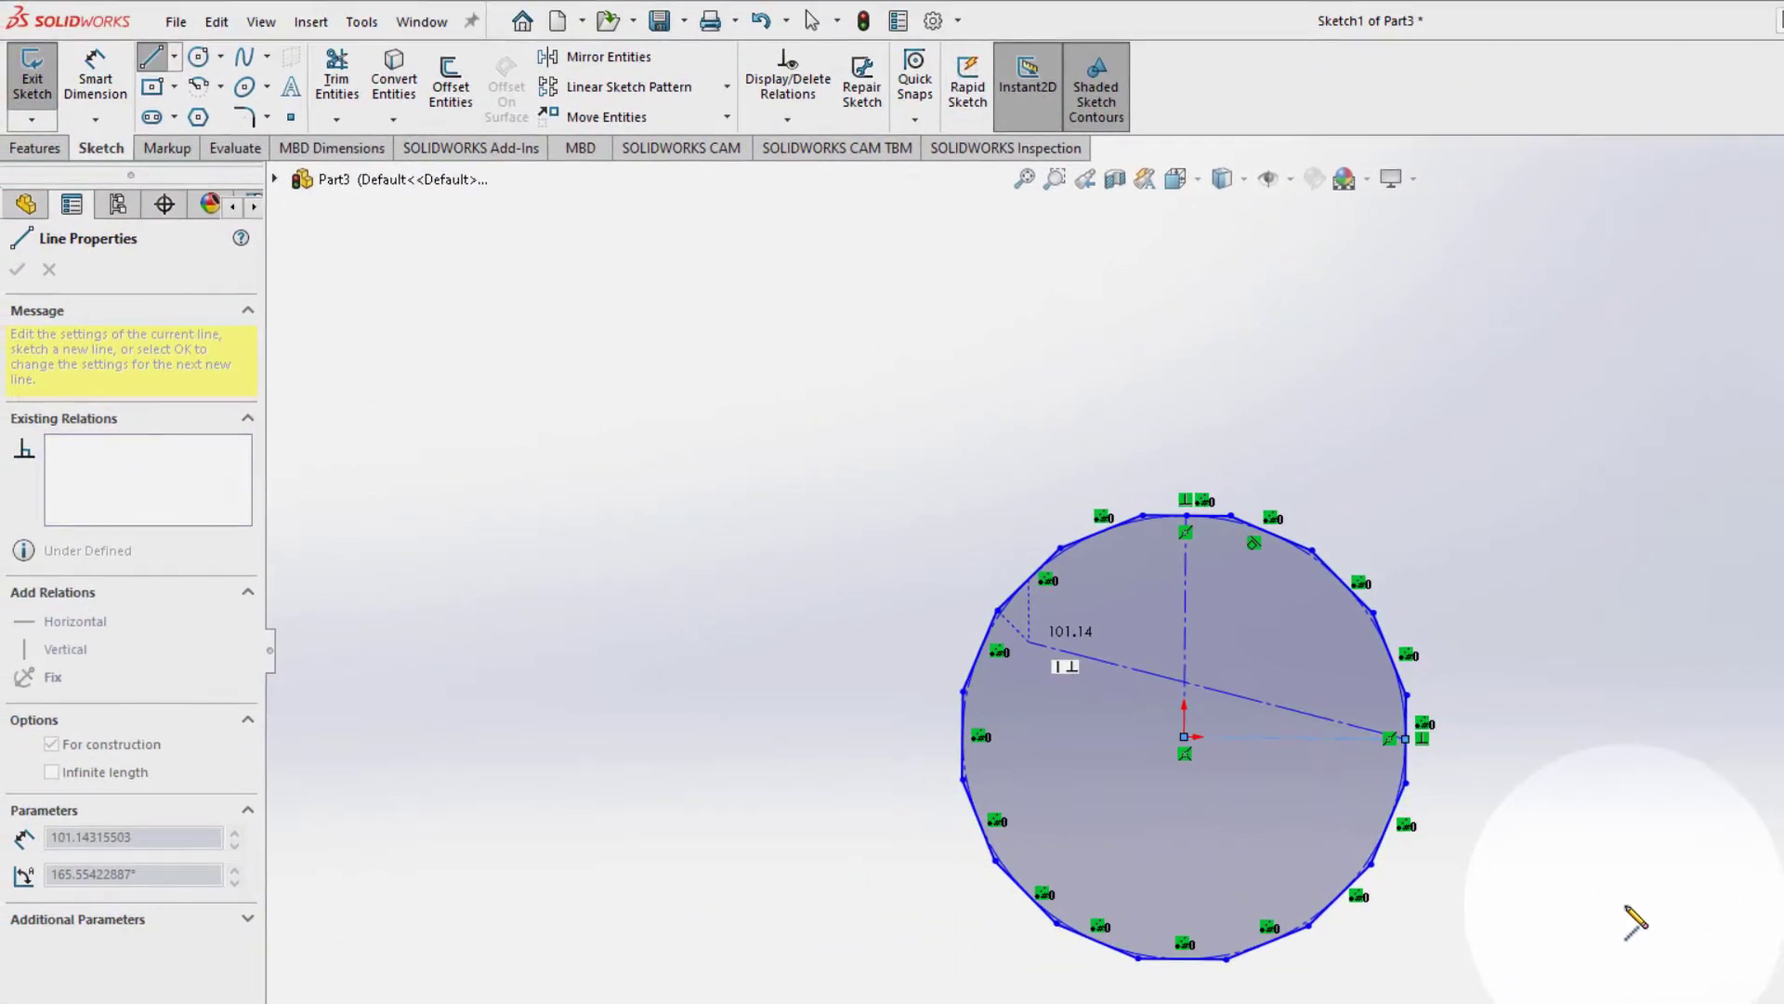
{"action": "key", "text": "Escape"}
{"action": "left_click", "coordinate": [1629, 915]}
Step: Dimension the upright centerline between the origin and the polygon's top edge at 1000 mm
{"action": "left_click", "coordinate": [96, 79]}
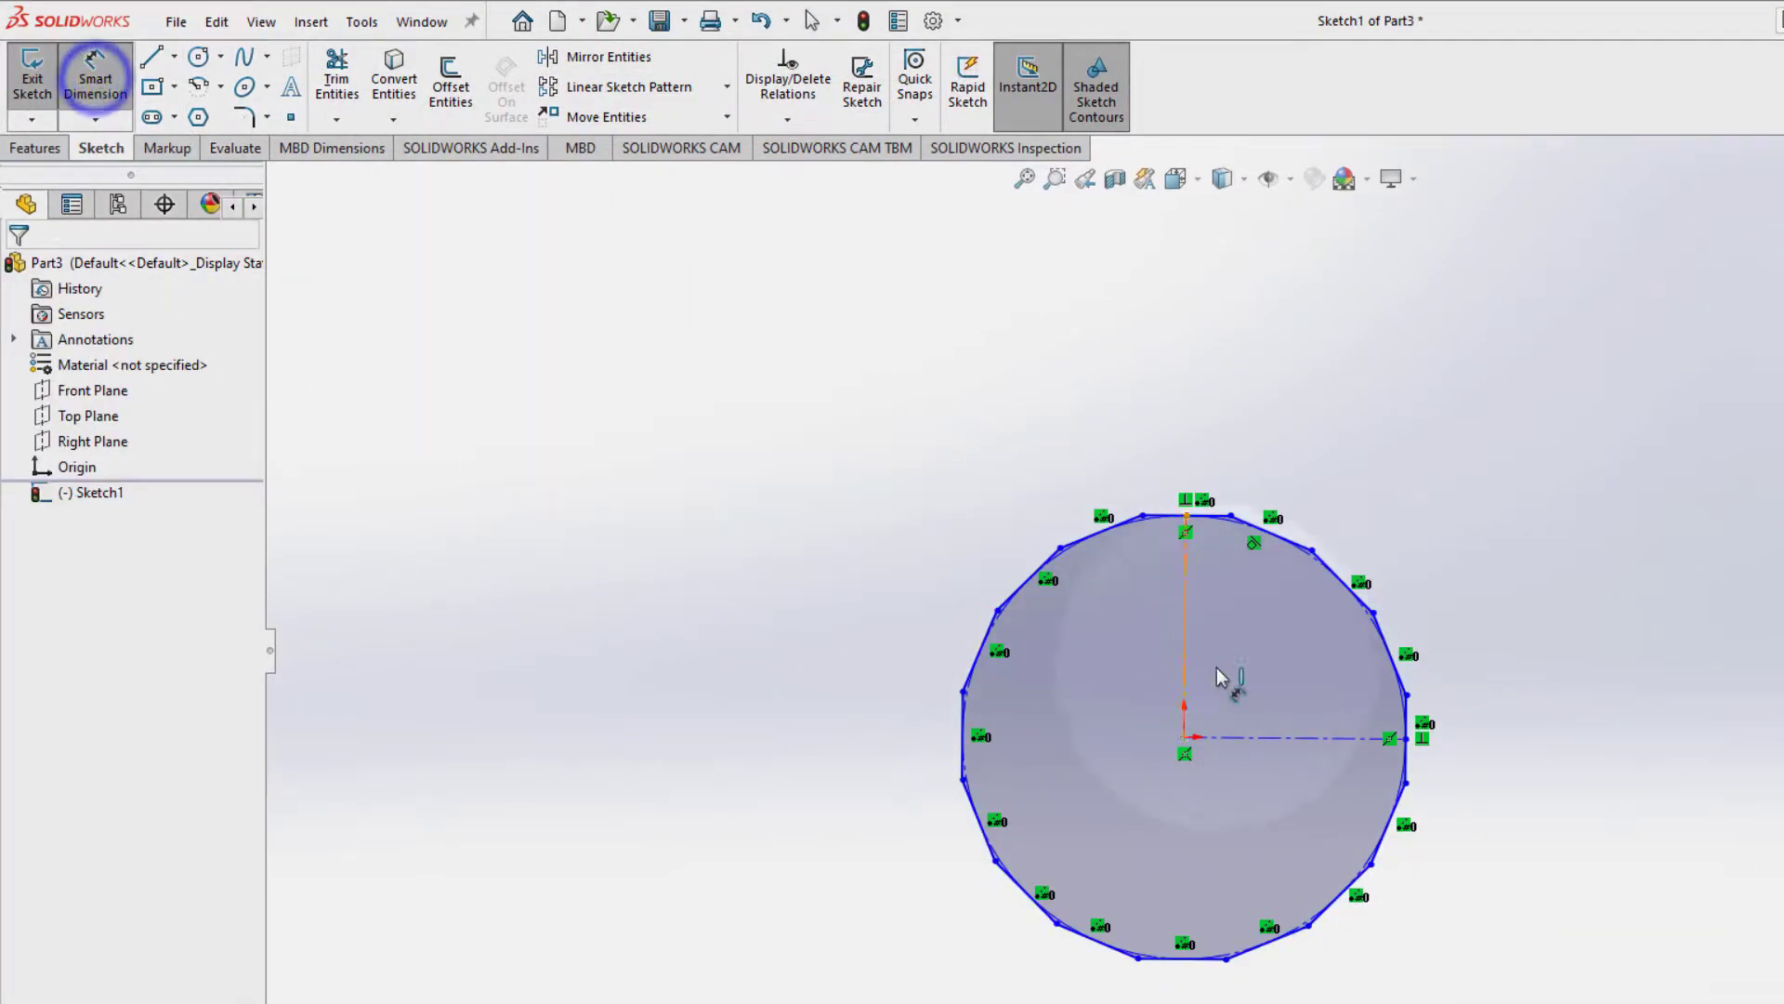
{"action": "left_click", "coordinate": [1188, 612]}
{"action": "left_click", "coordinate": [802, 588]}
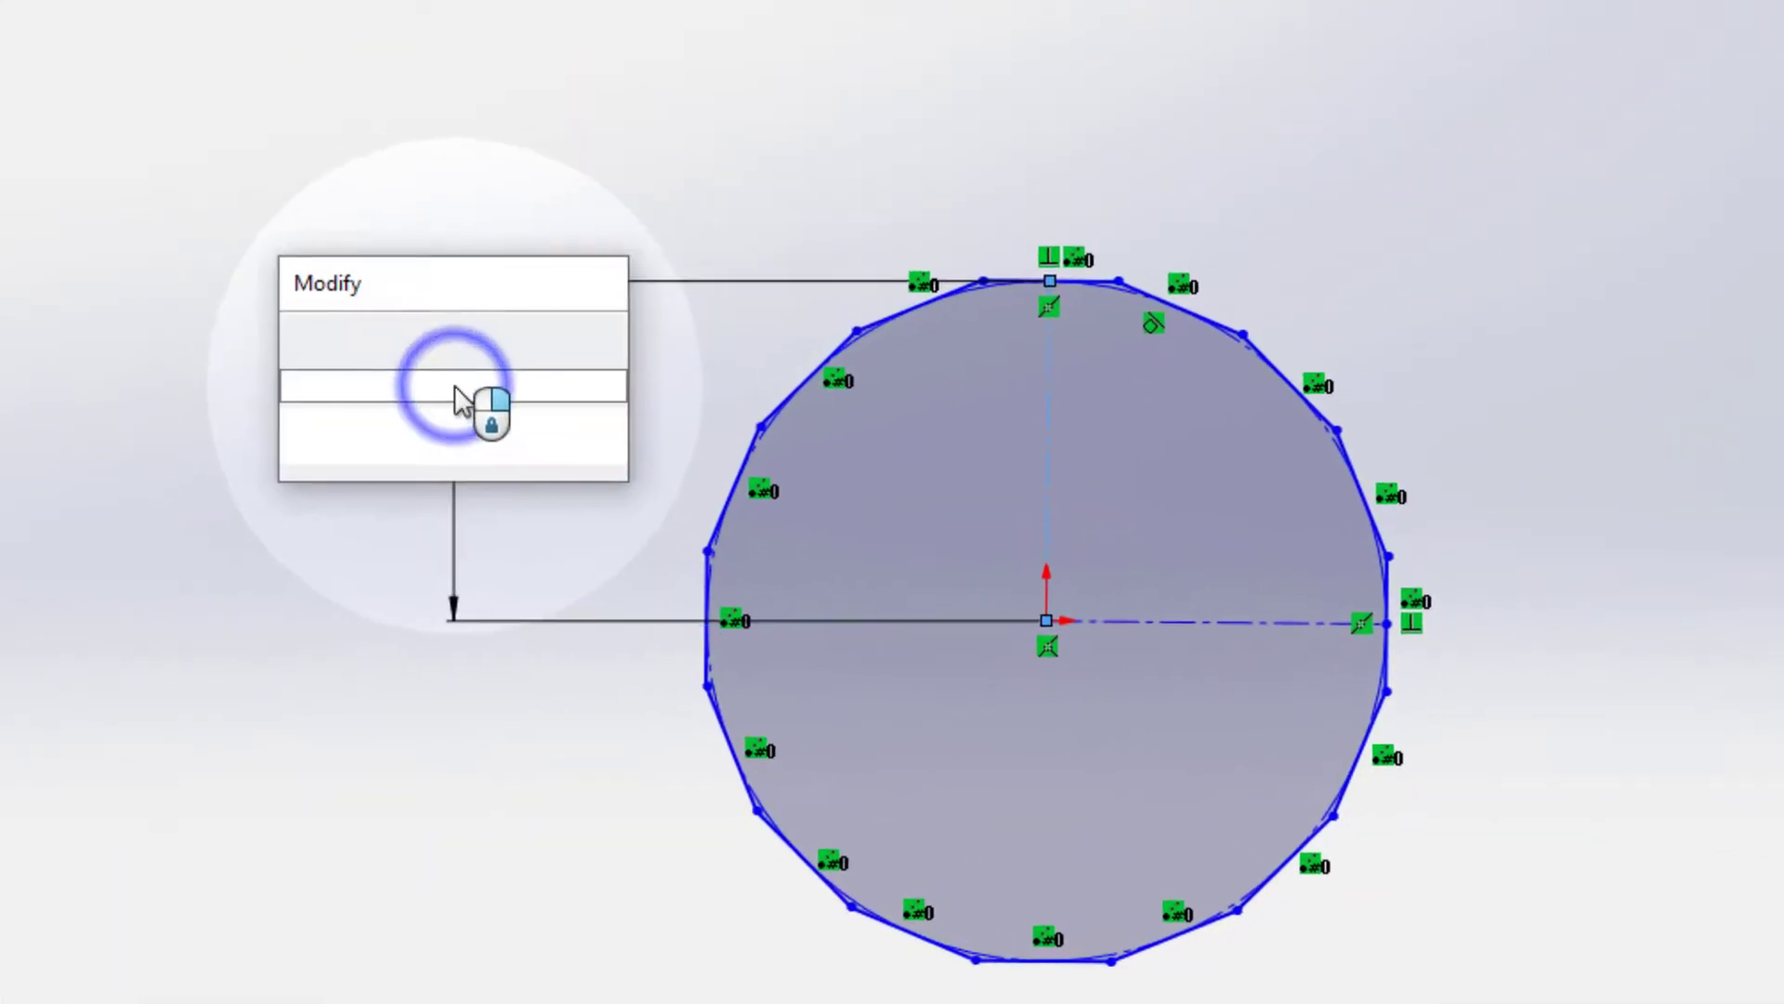
{"action": "type", "text": "1000"}
{"action": "key", "text": "Return"}
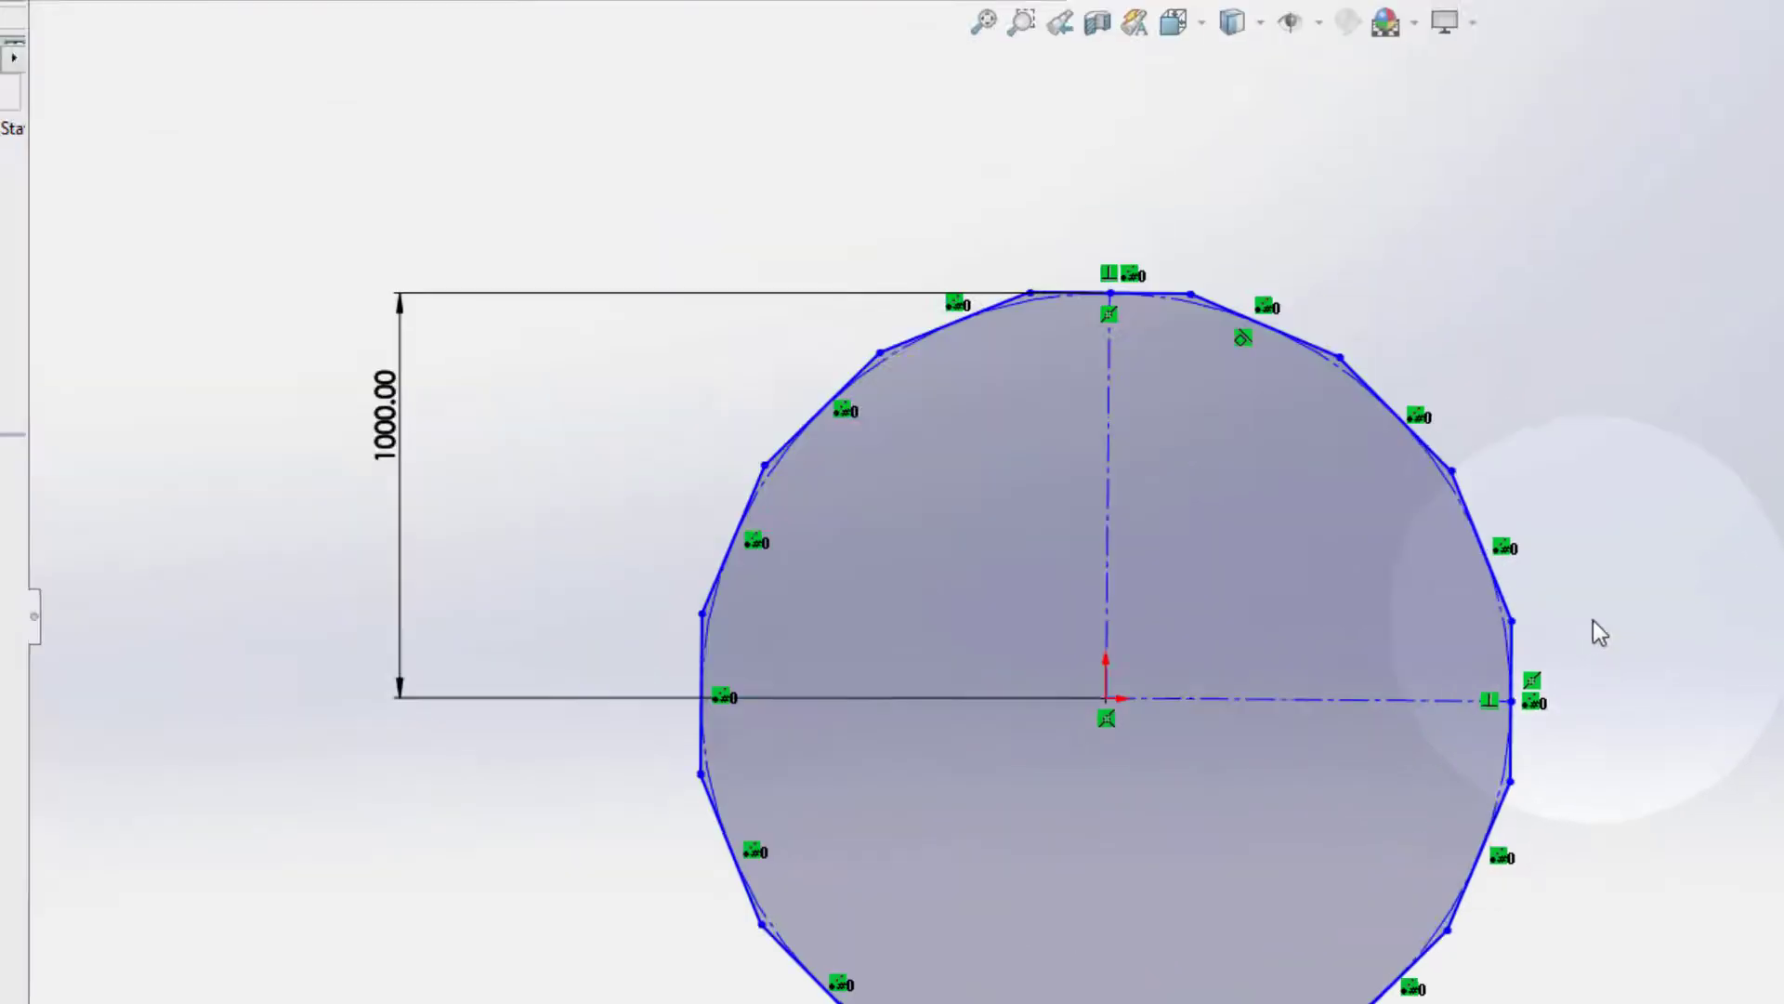
Step: Add a Horizontal relation to the centerline running from the origin to the polygon's right edge
{"action": "left_click", "coordinate": [1367, 700]}
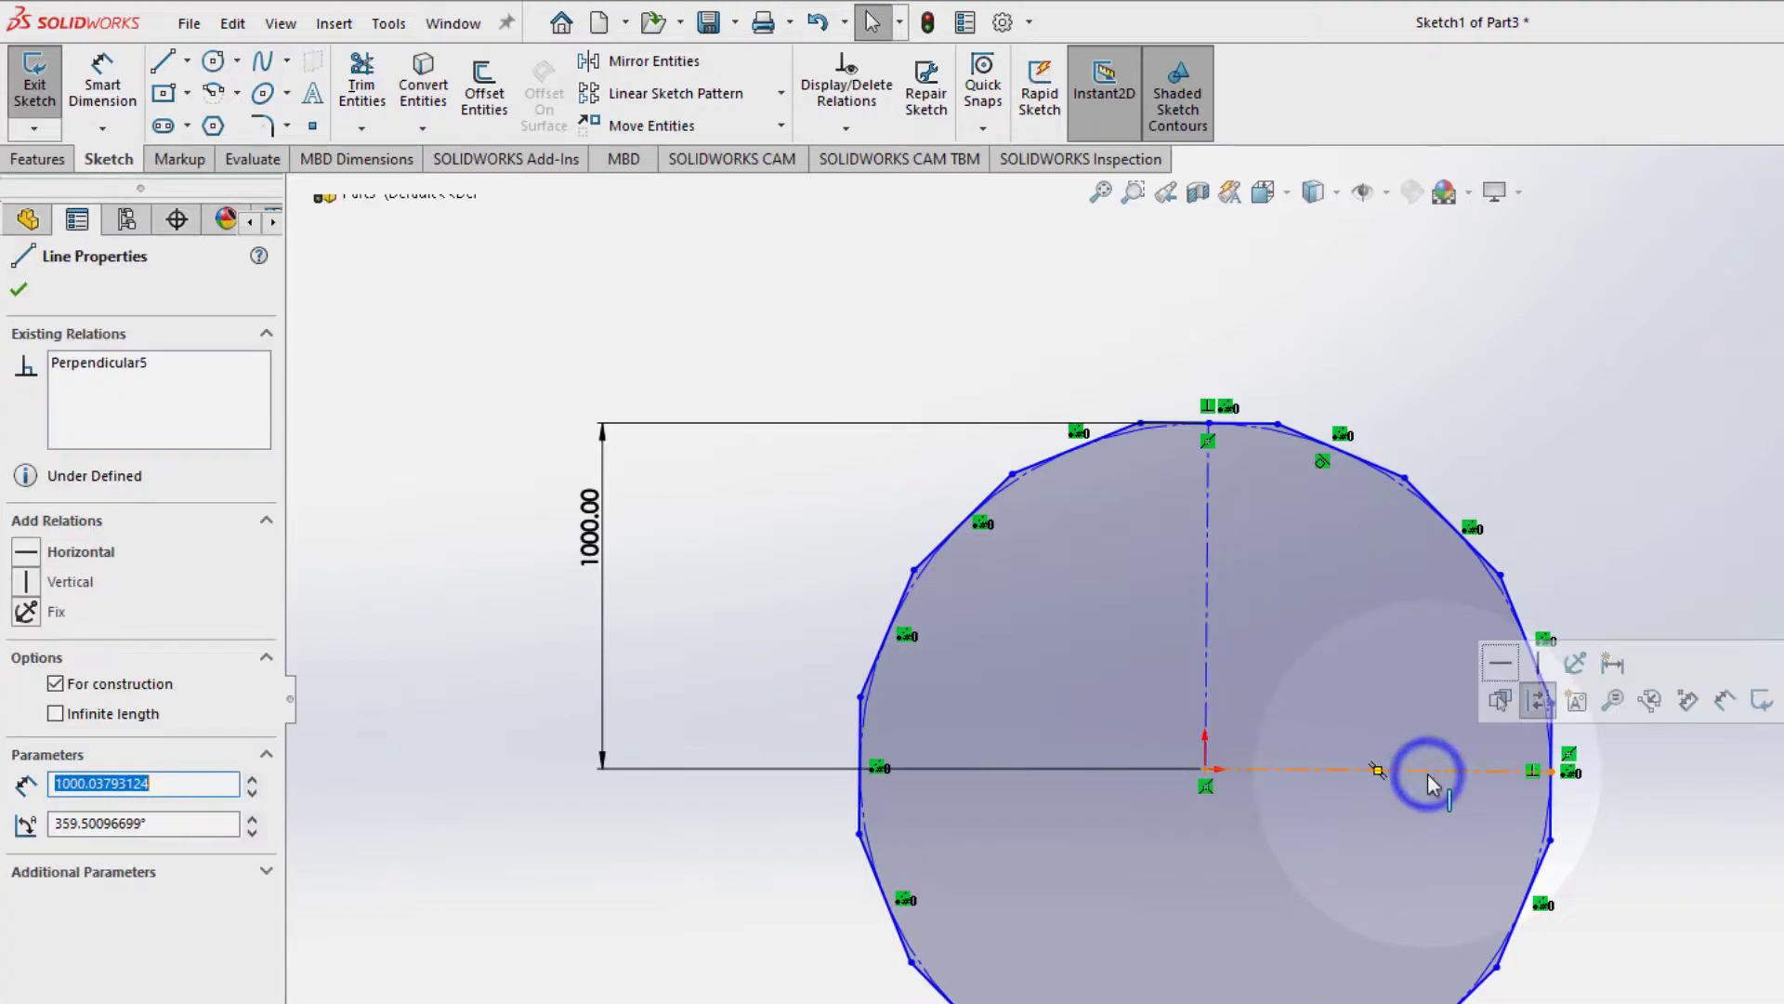
{"action": "left_click", "coordinate": [1504, 664]}
{"action": "left_click", "coordinate": [1676, 406]}
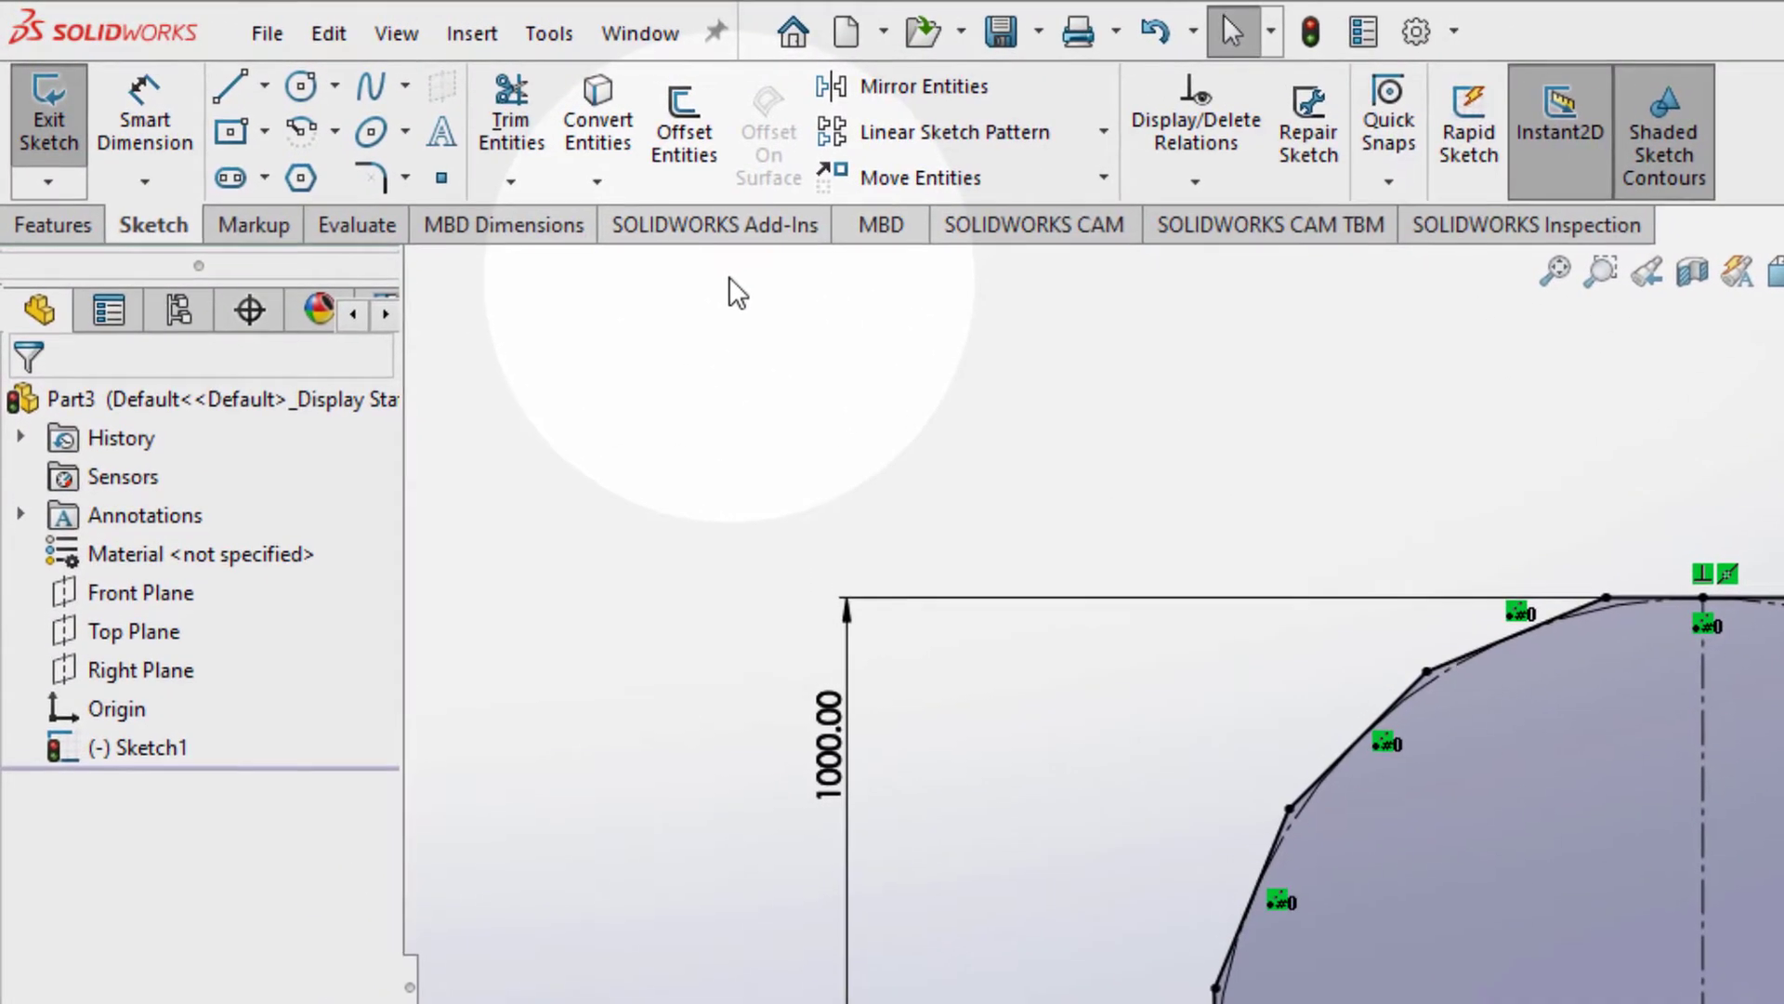
Step: Trim the polygon's right and top edges back to the two centerlines using the Corner trim option
{"action": "left_click", "coordinate": [520, 102]}
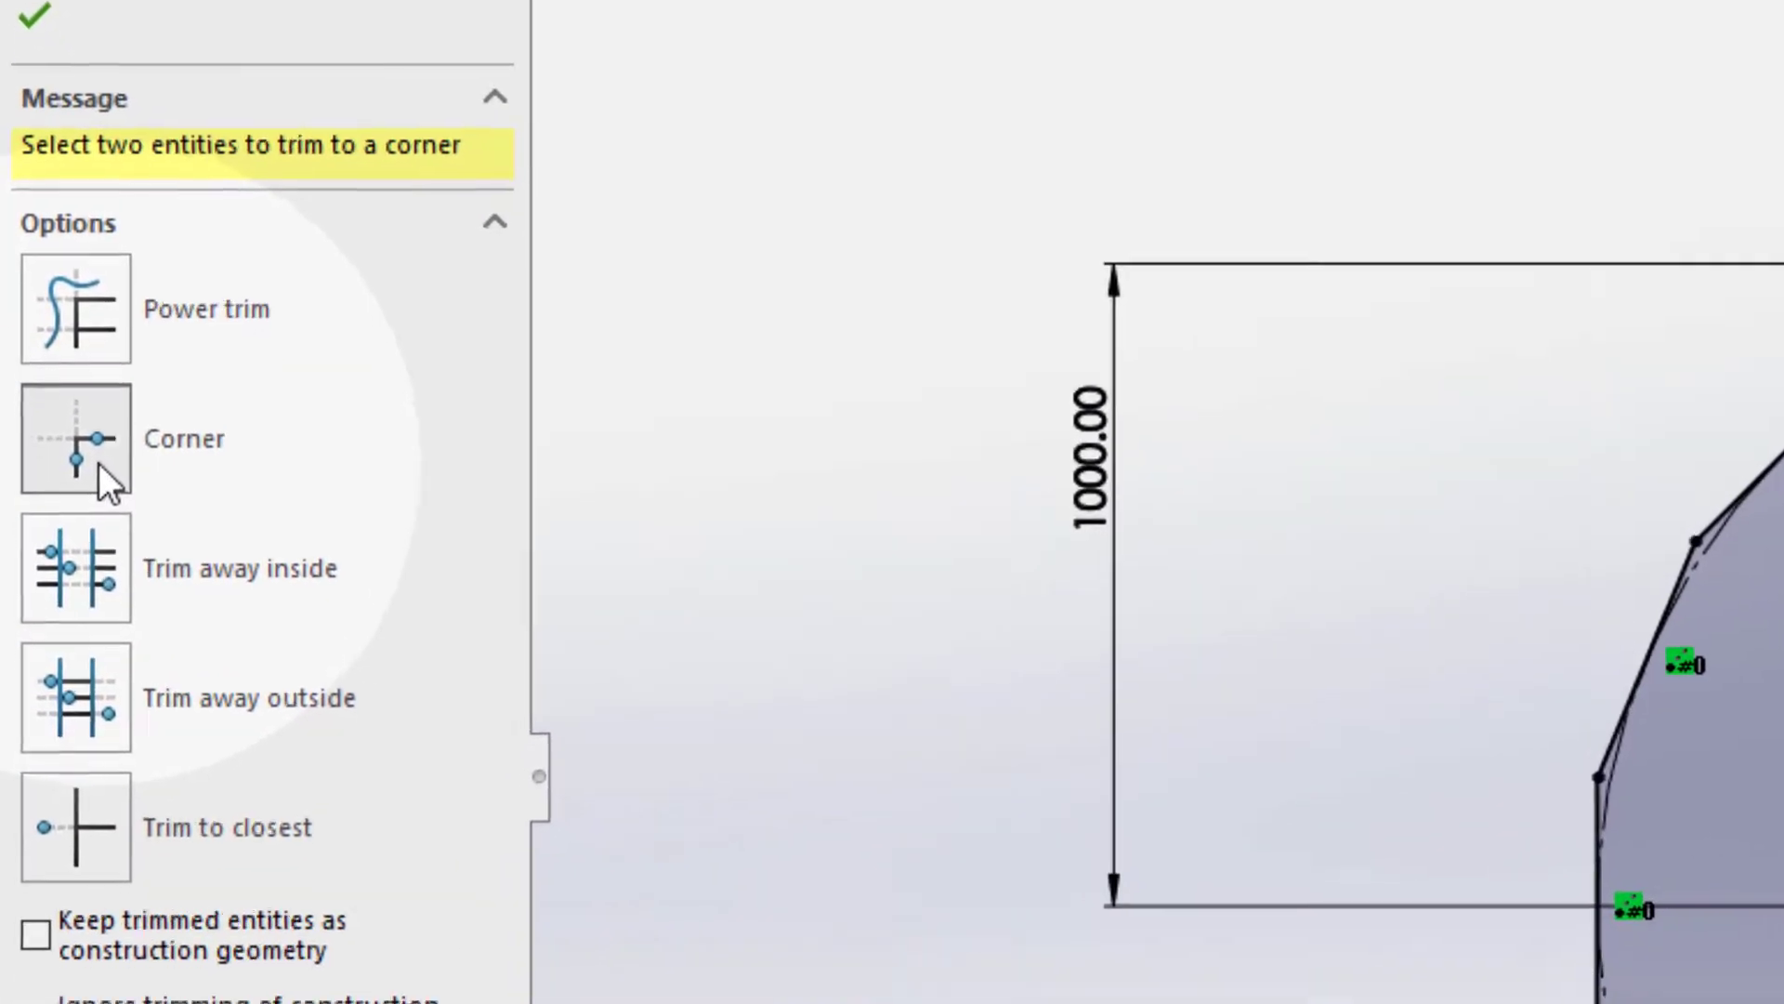
{"action": "left_click", "coordinate": [99, 463]}
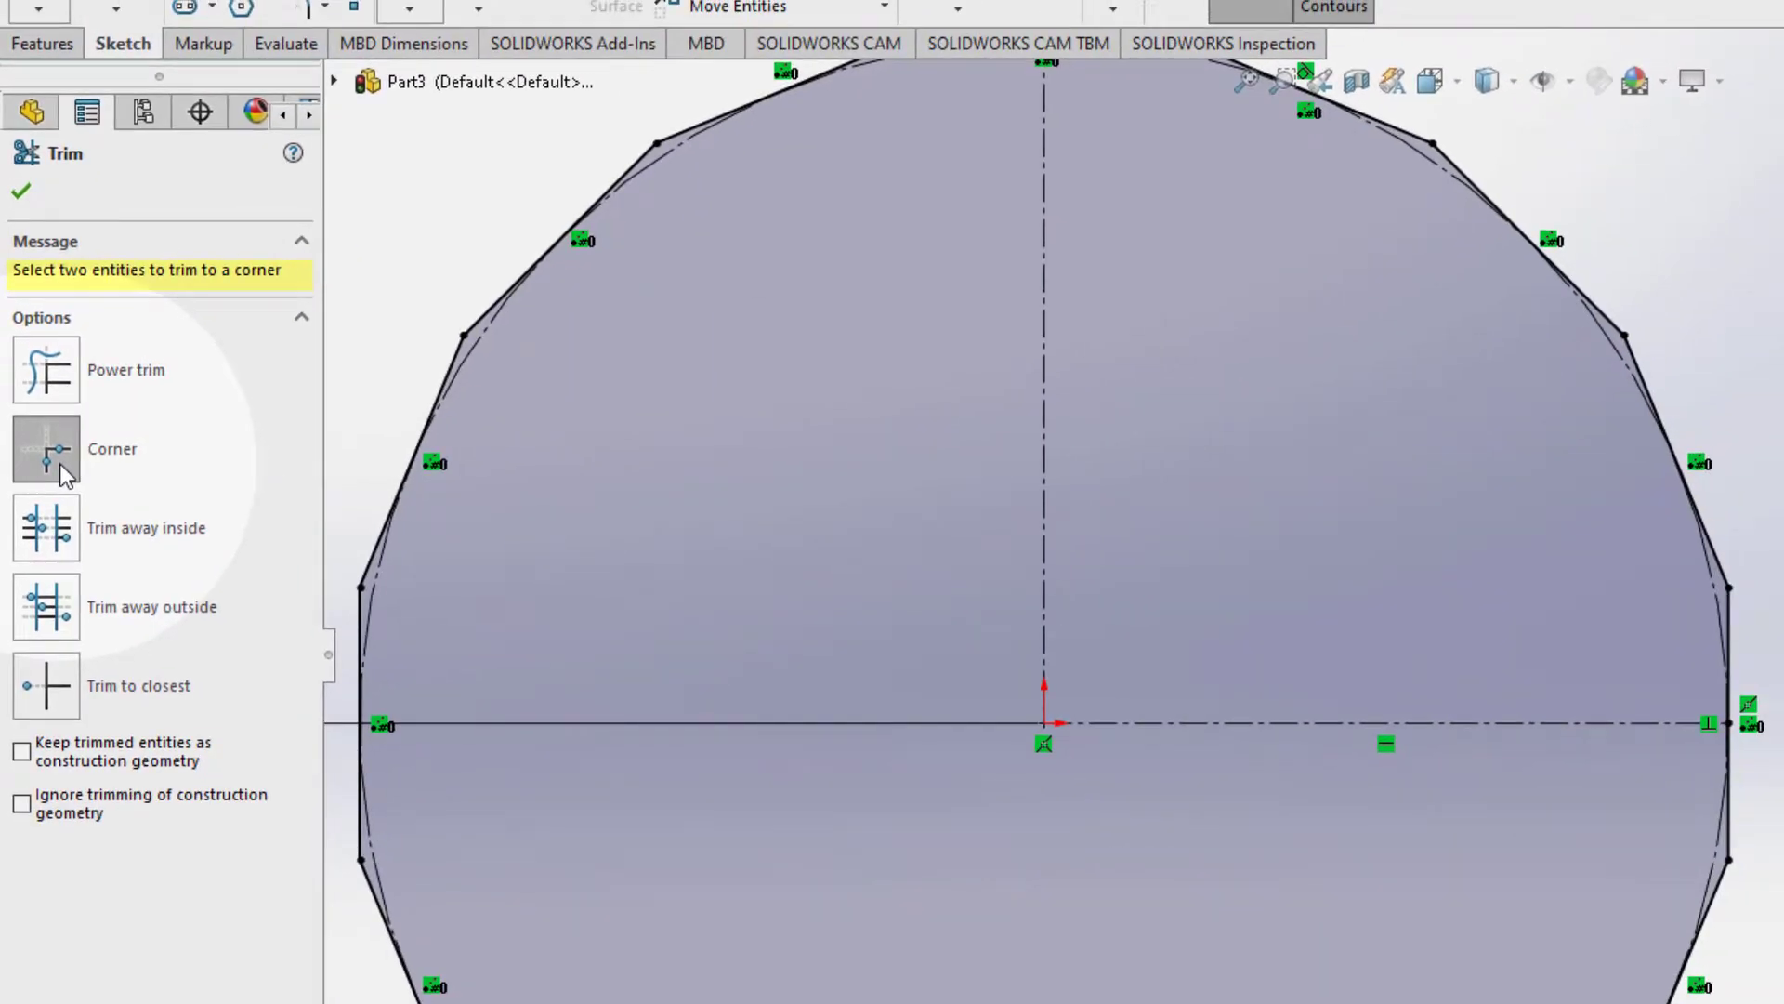
{"action": "scroll", "coordinate": [1119, 310], "scroll_direction": "down", "scroll_amount": 3}
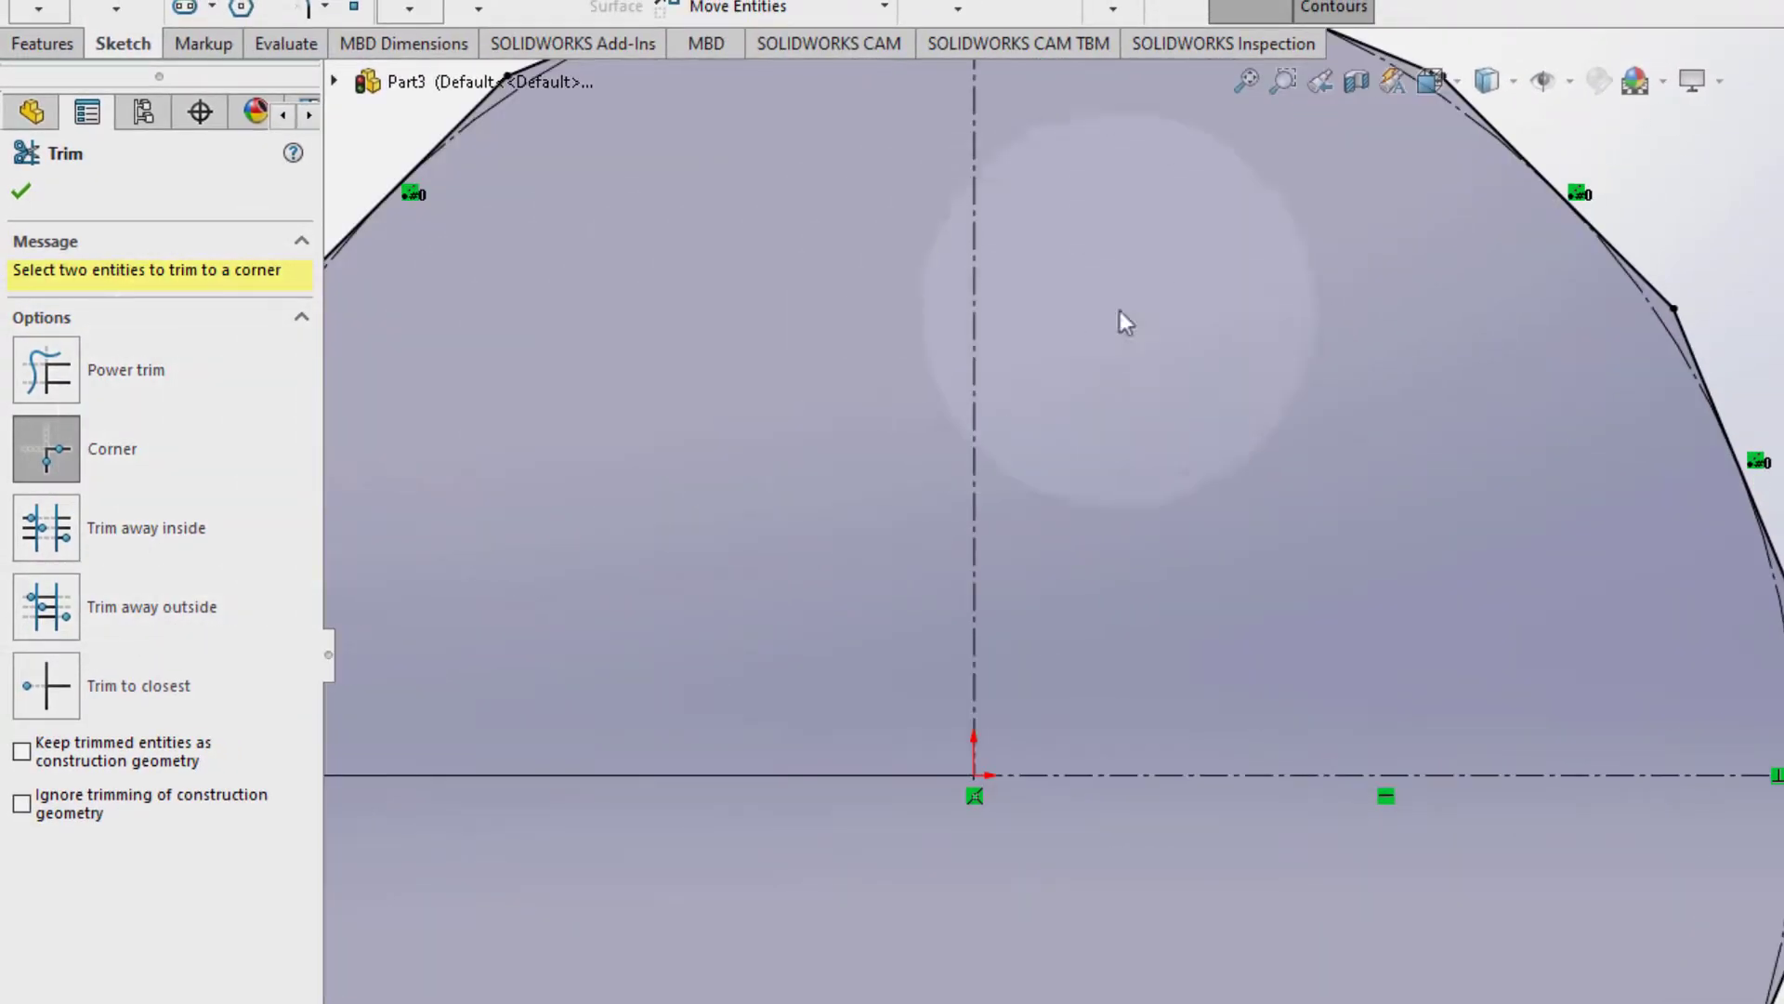
{"action": "scroll", "coordinate": [1422, 266], "scroll_direction": "up", "scroll_amount": 4}
{"action": "scroll", "coordinate": [1404, 232], "scroll_direction": "down", "scroll_amount": 3}
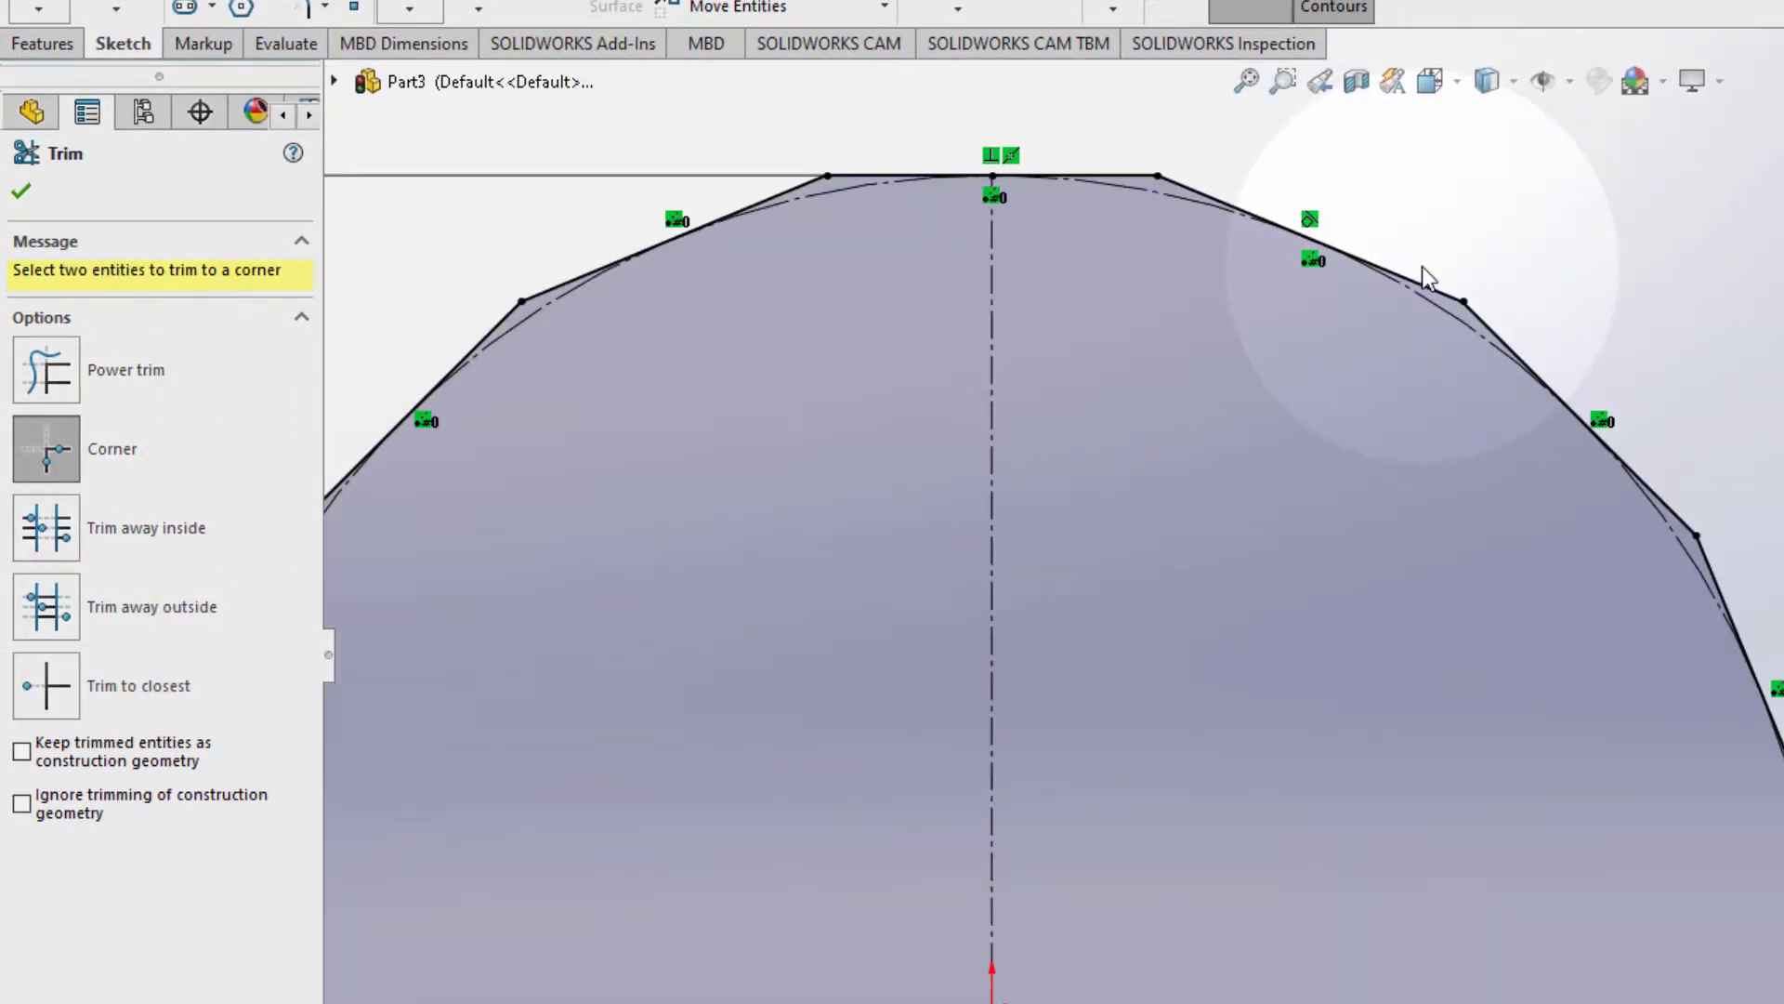
{"action": "left_click", "coordinate": [1715, 775]}
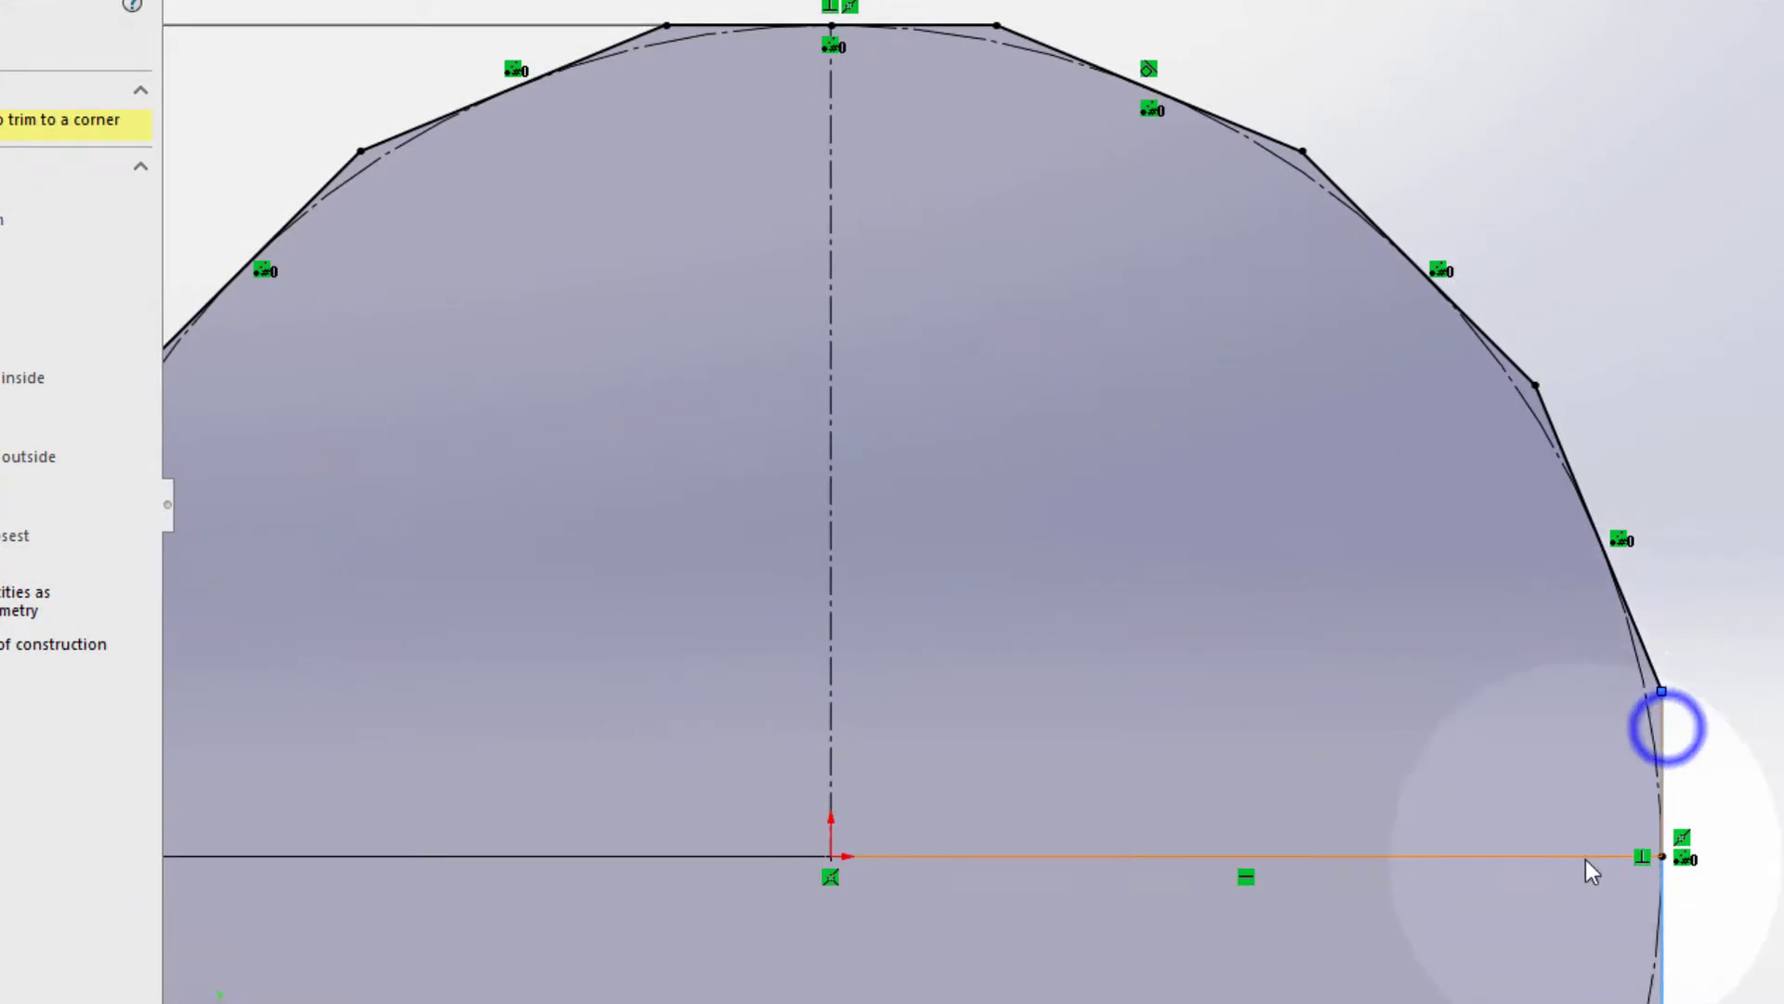
{"action": "left_click", "coordinate": [1637, 906]}
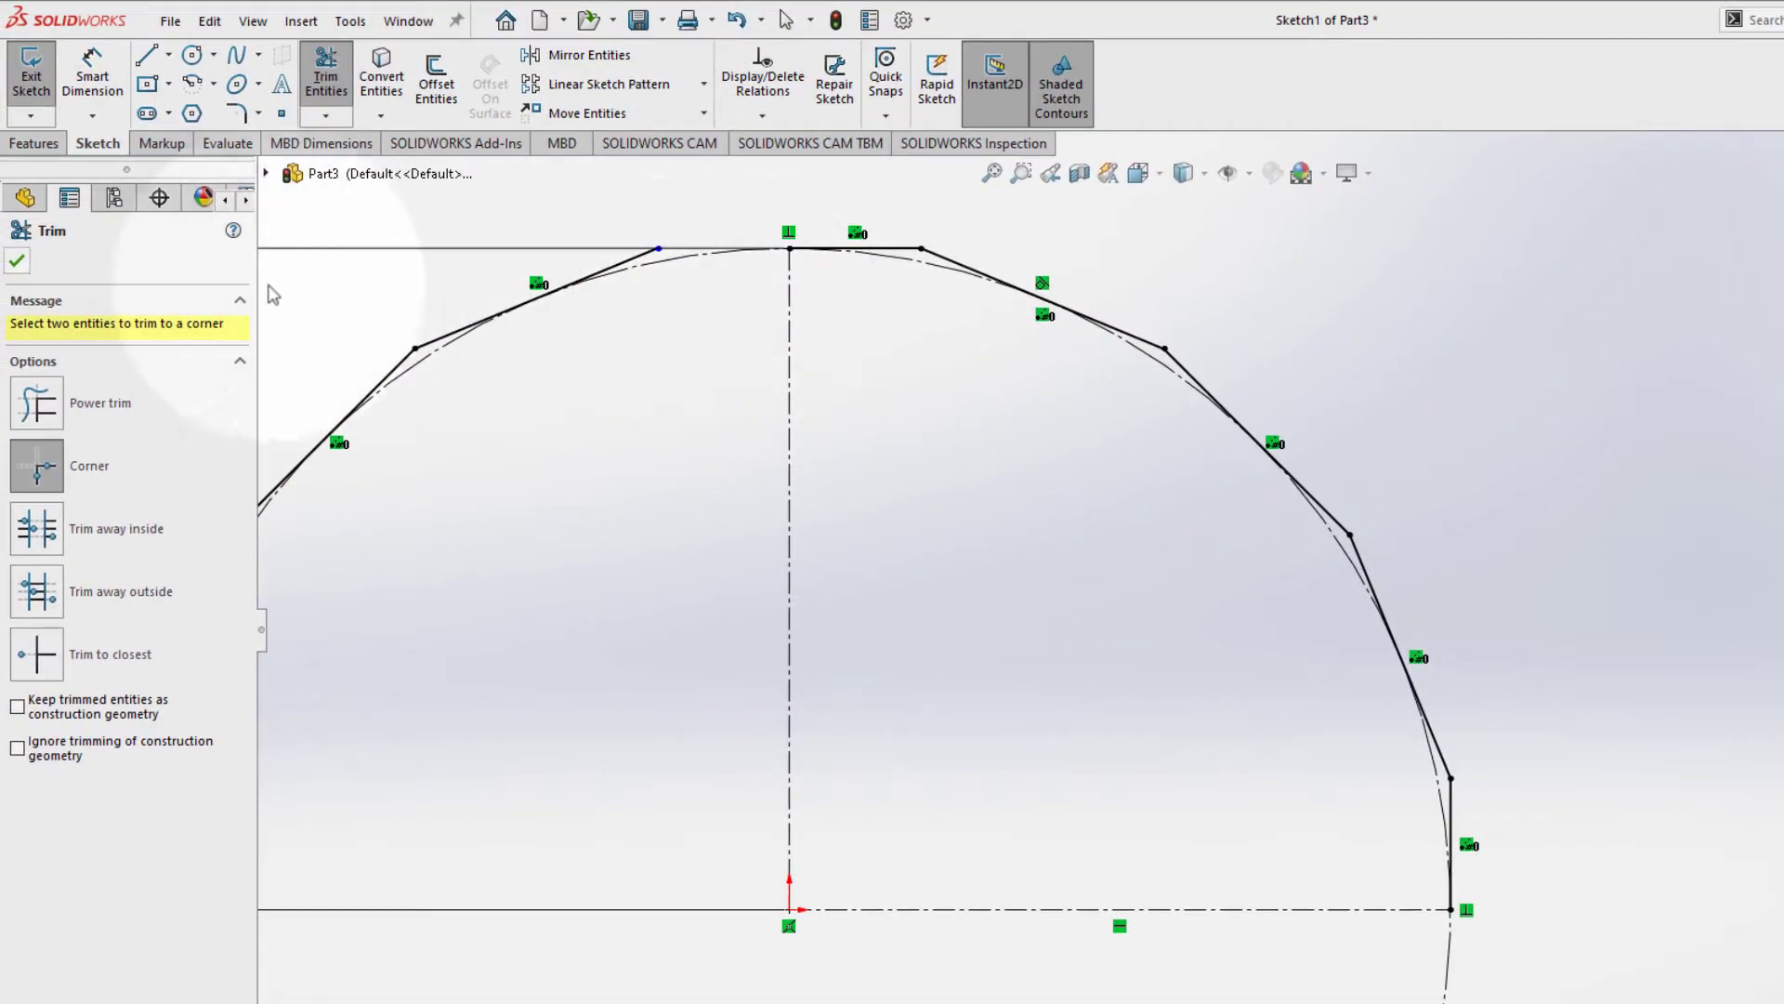
{"action": "left_click", "coordinate": [18, 261]}
Step: Delete the construction circle and all polygon segments outside the upper-right quadrant, keeping the quarter profile and both centerlines
{"action": "scroll", "coordinate": [478, 319], "scroll_direction": "down", "scroll_amount": 5}
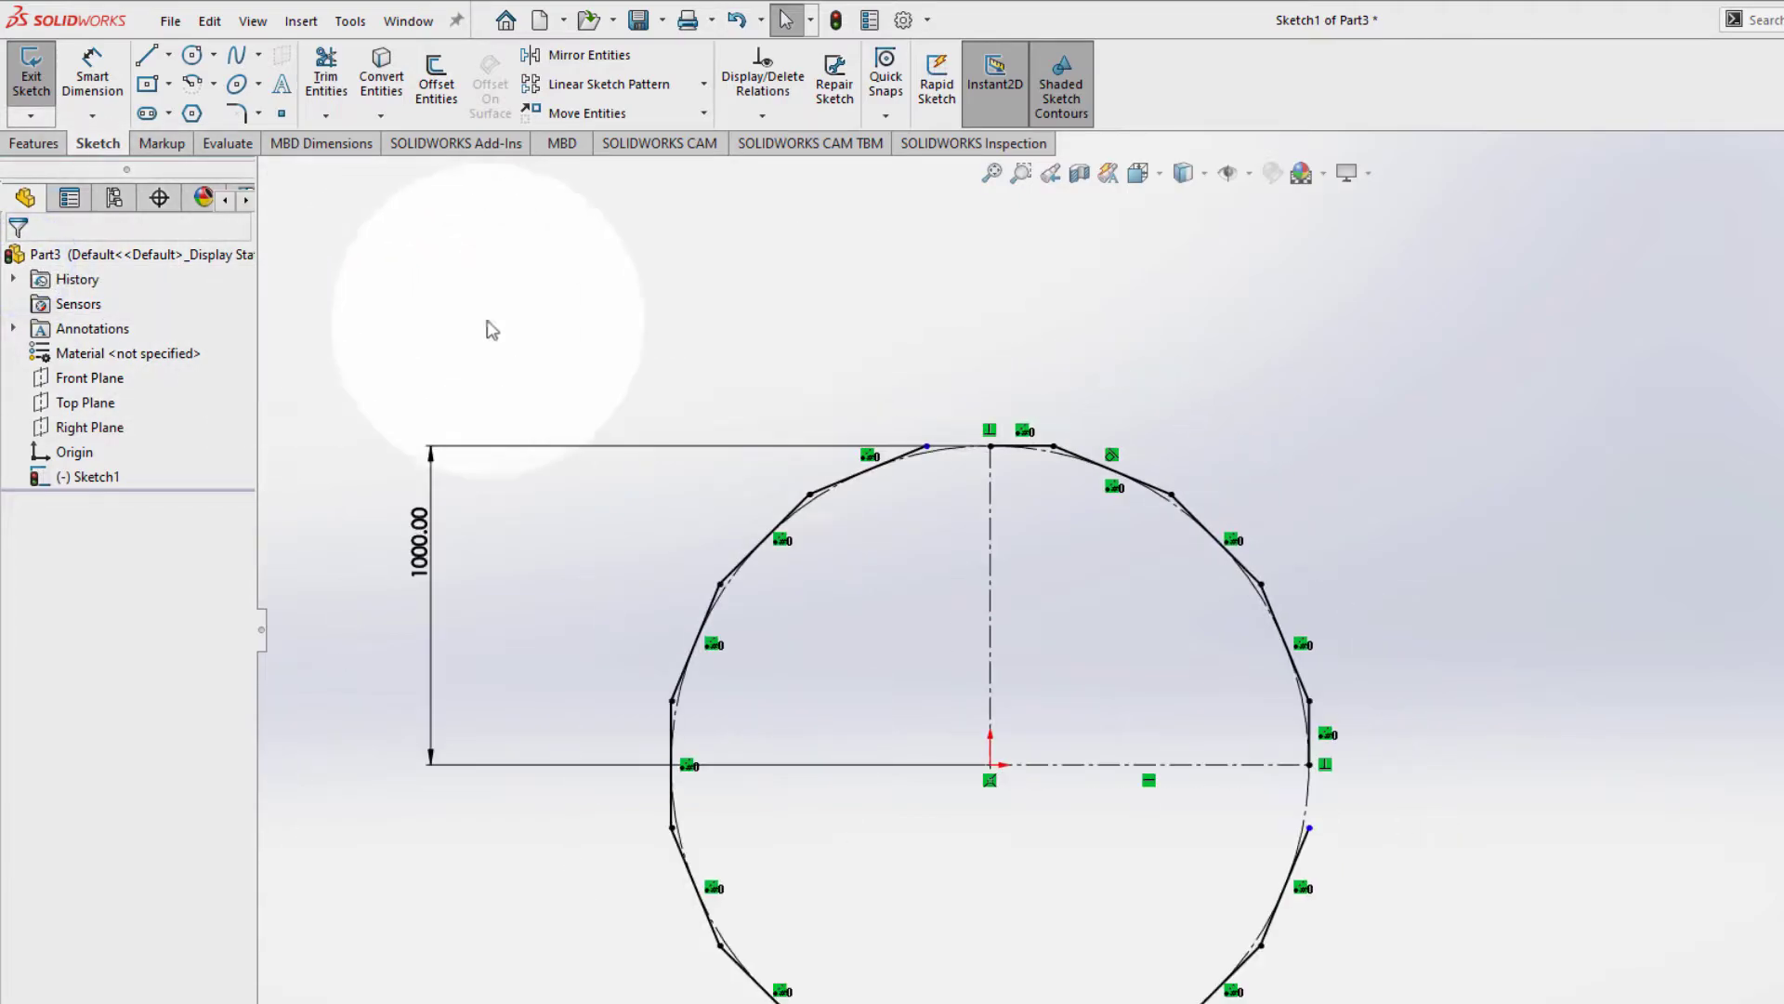
{"action": "mouse_move", "coordinate": [950, 377]}
{"action": "left_mouse_down"}
{"action": "mouse_move", "coordinate": [832, 577]}
{"action": "mouse_move", "coordinate": [885, 525]}
{"action": "mouse_move", "coordinate": [920, 399]}
{"action": "left_mouse_up"}
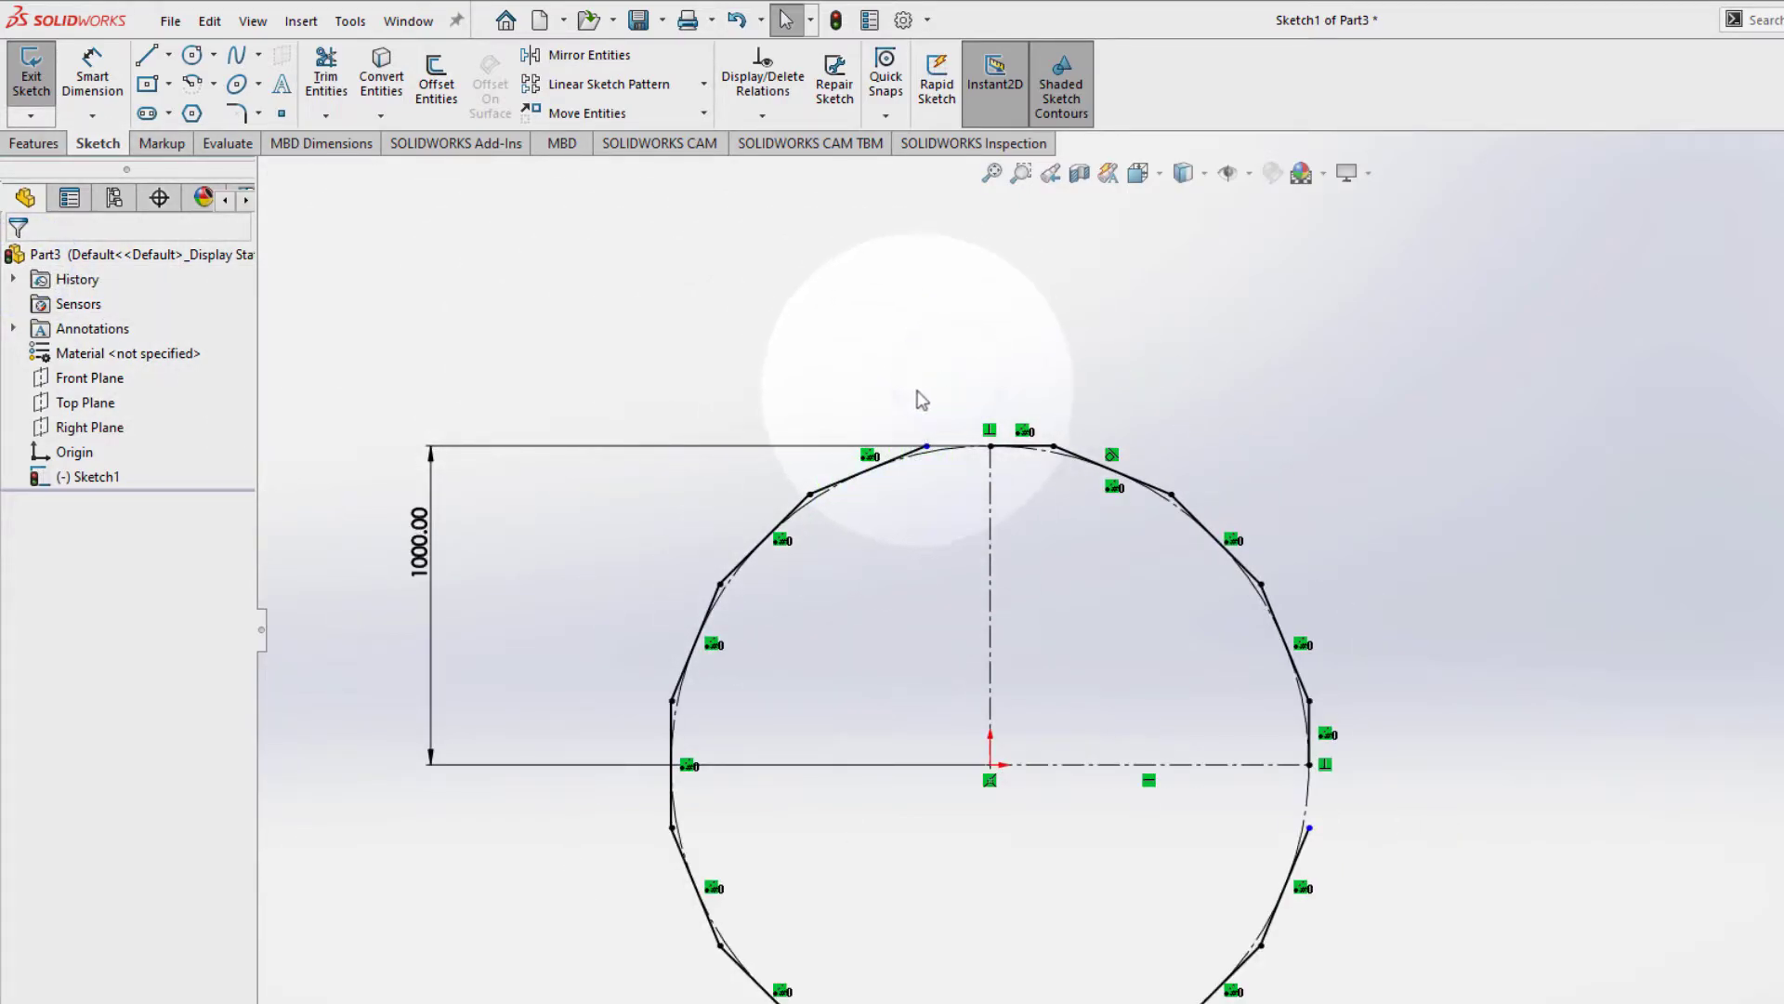
{"action": "left_click_drag", "start_coordinate": [626, 508], "coordinate": [868, 718]}
{"action": "left_click_drag", "start_coordinate": [937, 605], "coordinate": [707, 470]}
{"action": "key", "text": "Delete"}
{"action": "left_click_drag", "start_coordinate": [735, 663], "coordinate": [650, 984]}
{"action": "left_click_drag", "start_coordinate": [651, 659], "coordinate": [915, 1003]}
{"action": "key", "text": "Delete"}
{"action": "left_click_drag", "start_coordinate": [1403, 866], "coordinate": [669, 1002]}
{"action": "key", "text": "Delete"}
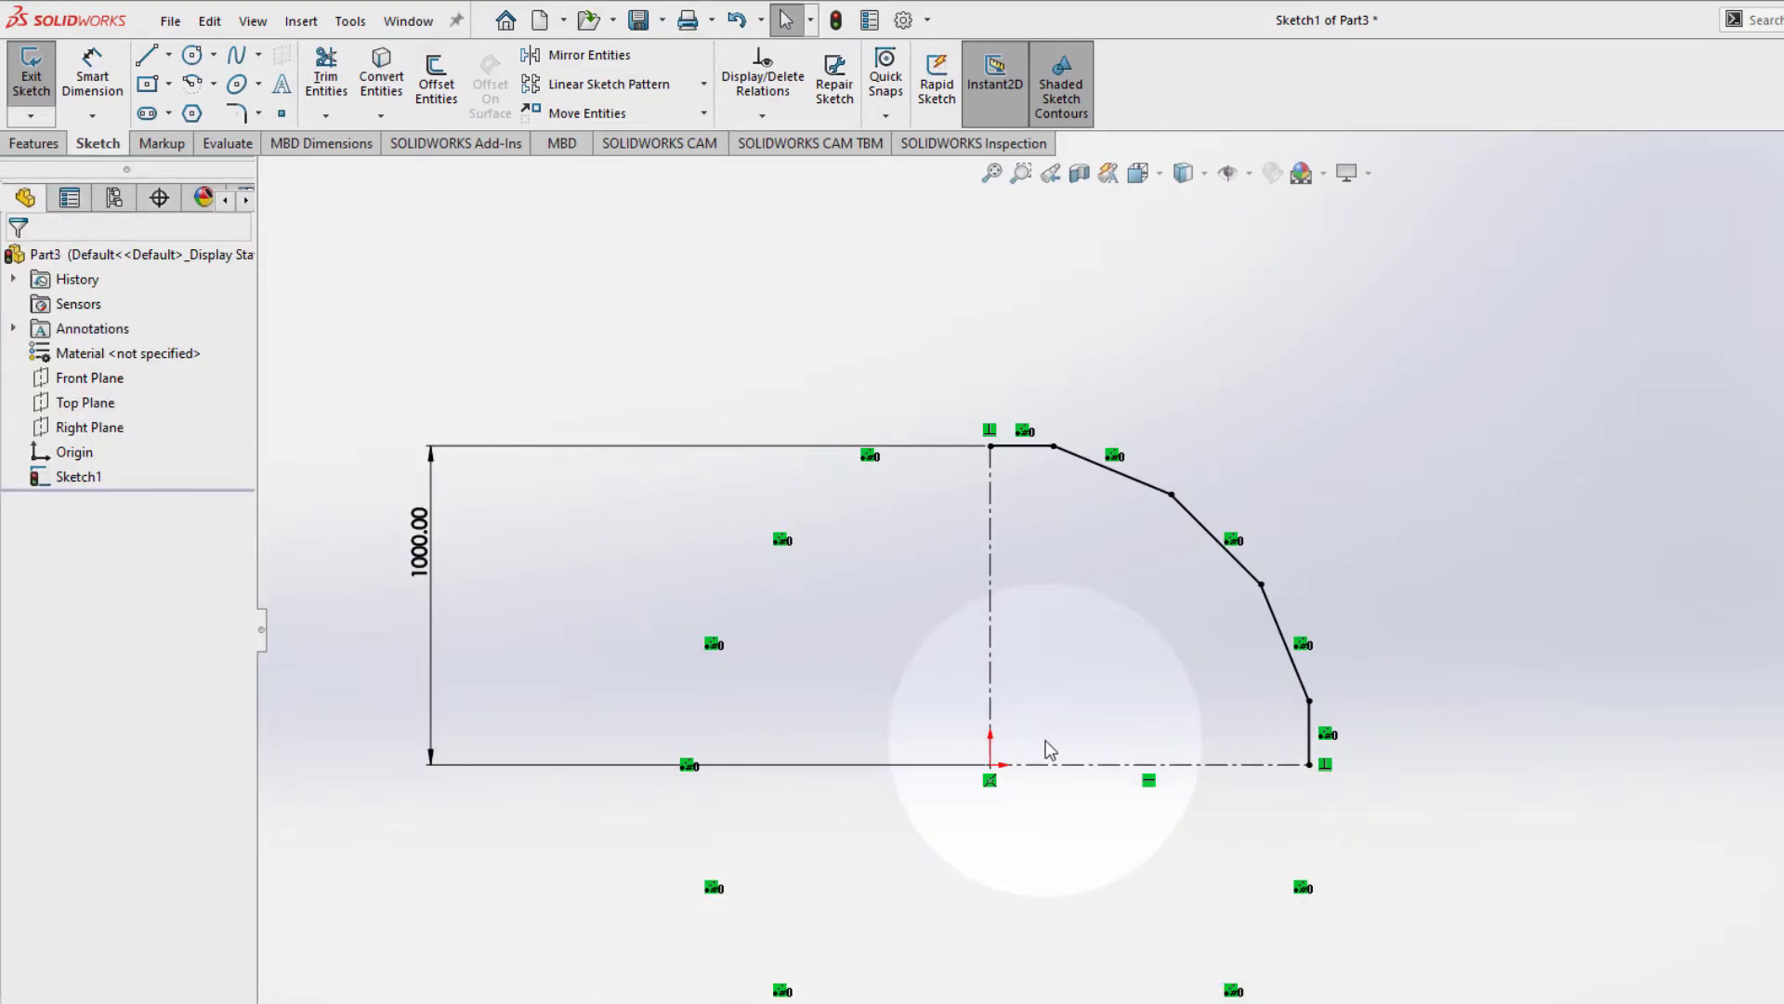
Step: Move the 1000 mm dimension close to the vertical centerline of the quarter profile
{"action": "left_click_drag", "start_coordinate": [430, 560], "coordinate": [932, 571]}
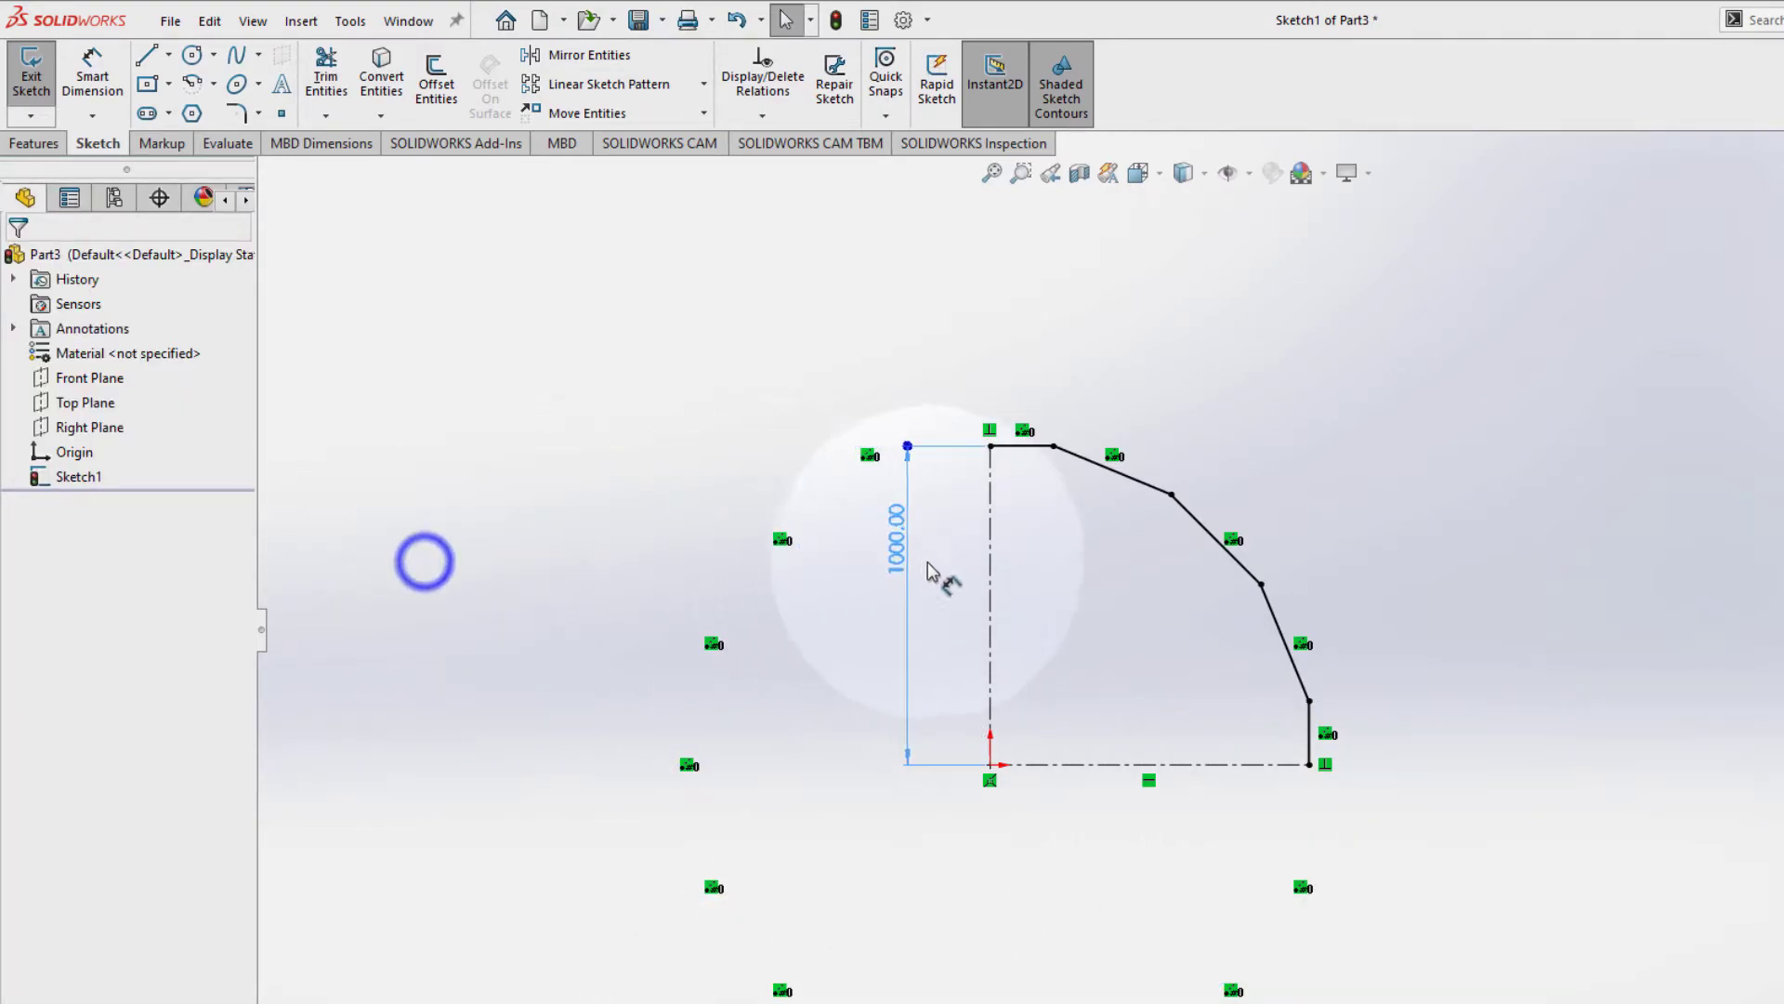
{"action": "left_click", "coordinate": [934, 571]}
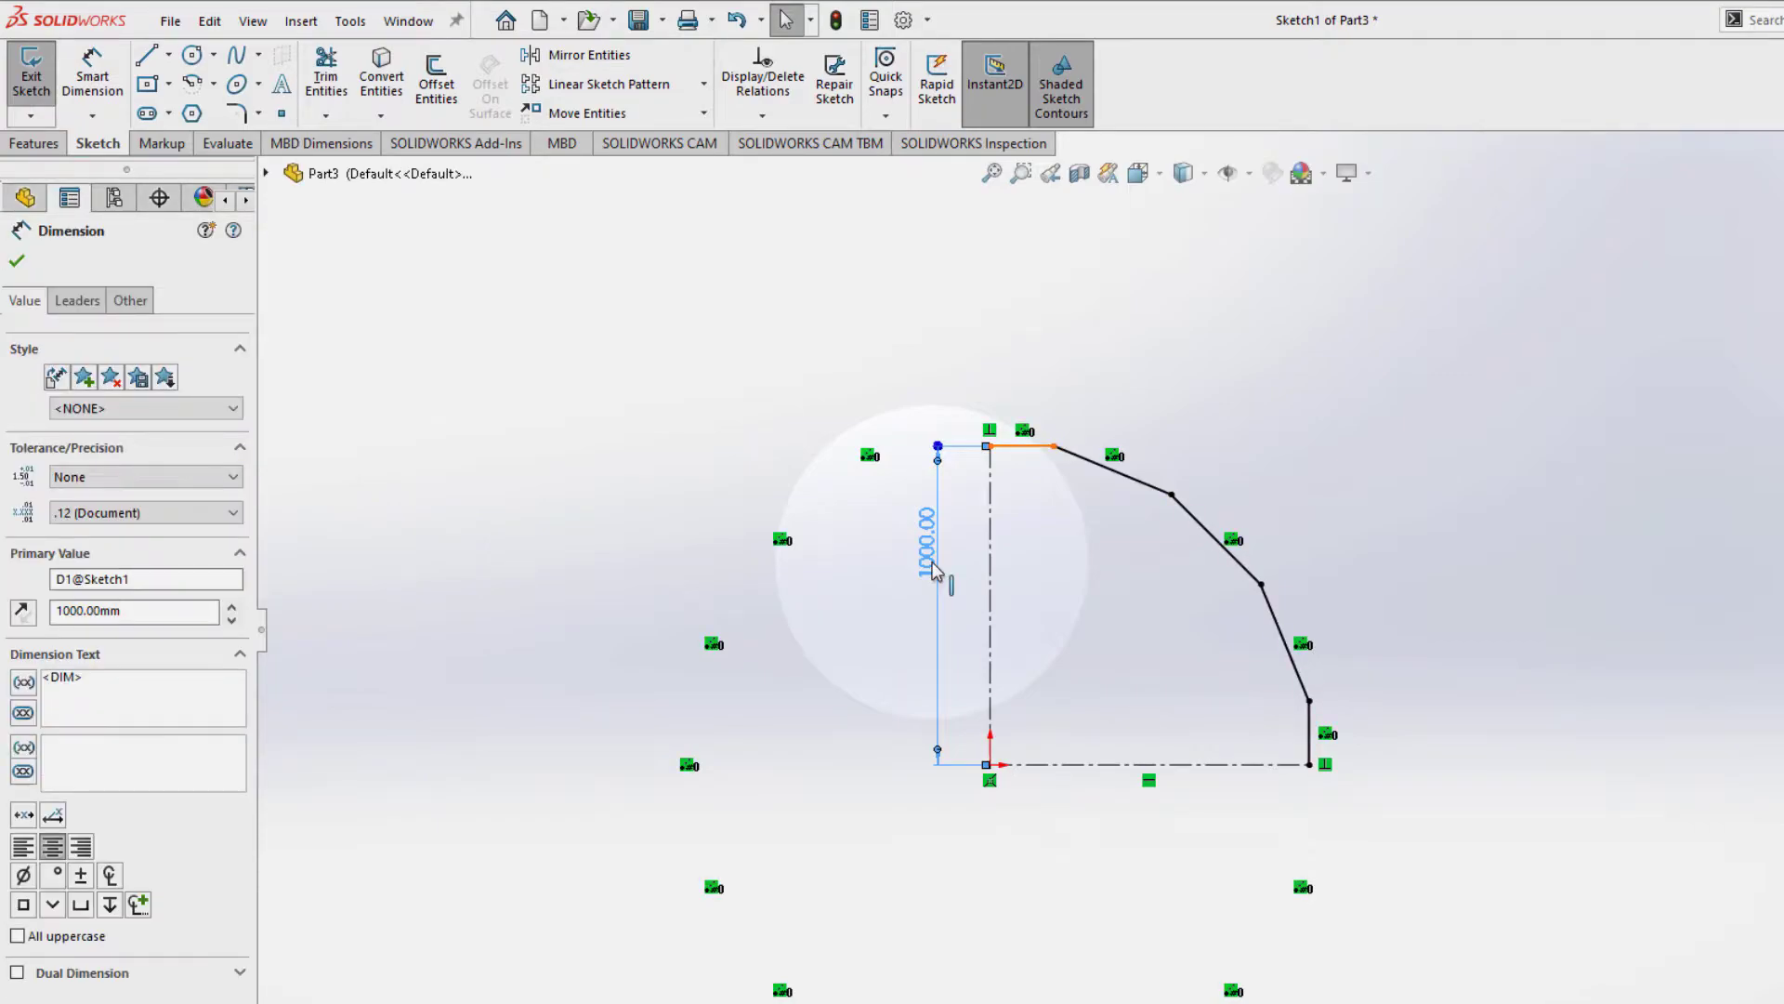
{"action": "left_click", "coordinate": [16, 261]}
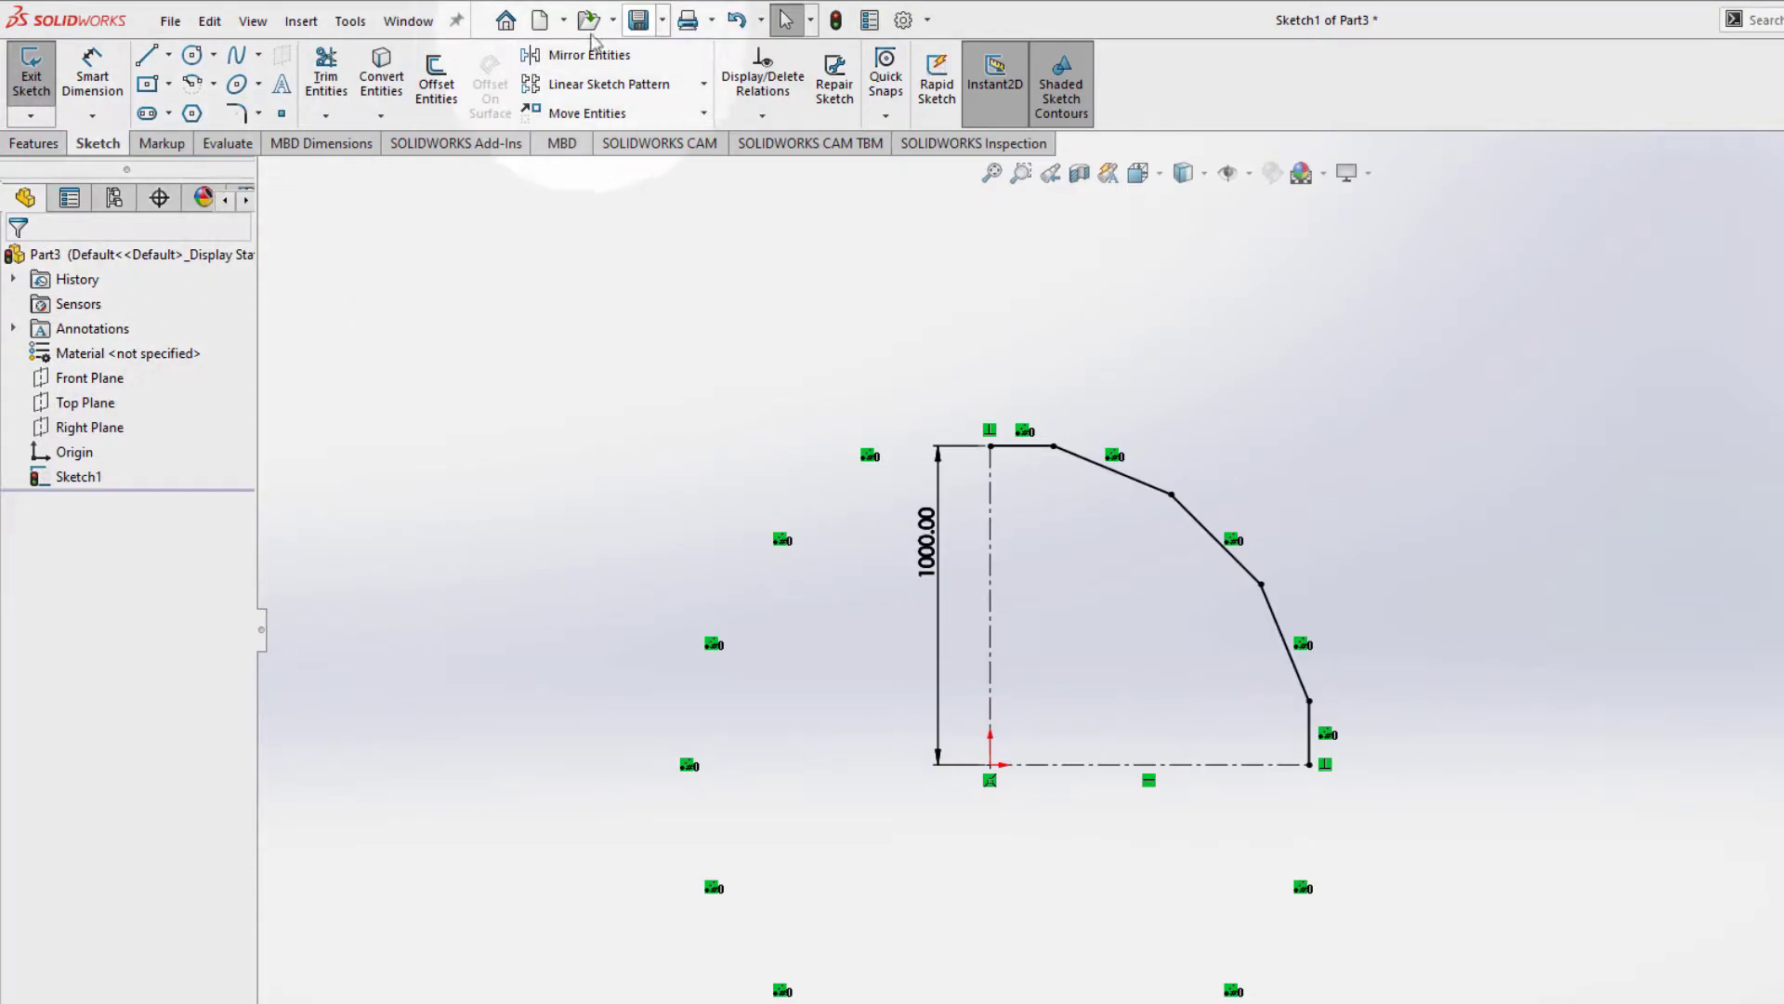
Step: Start saving the part, create a folder named DUCT inside Youtube Tutorial files, and open it as the save location
{"action": "left_click", "coordinate": [641, 20]}
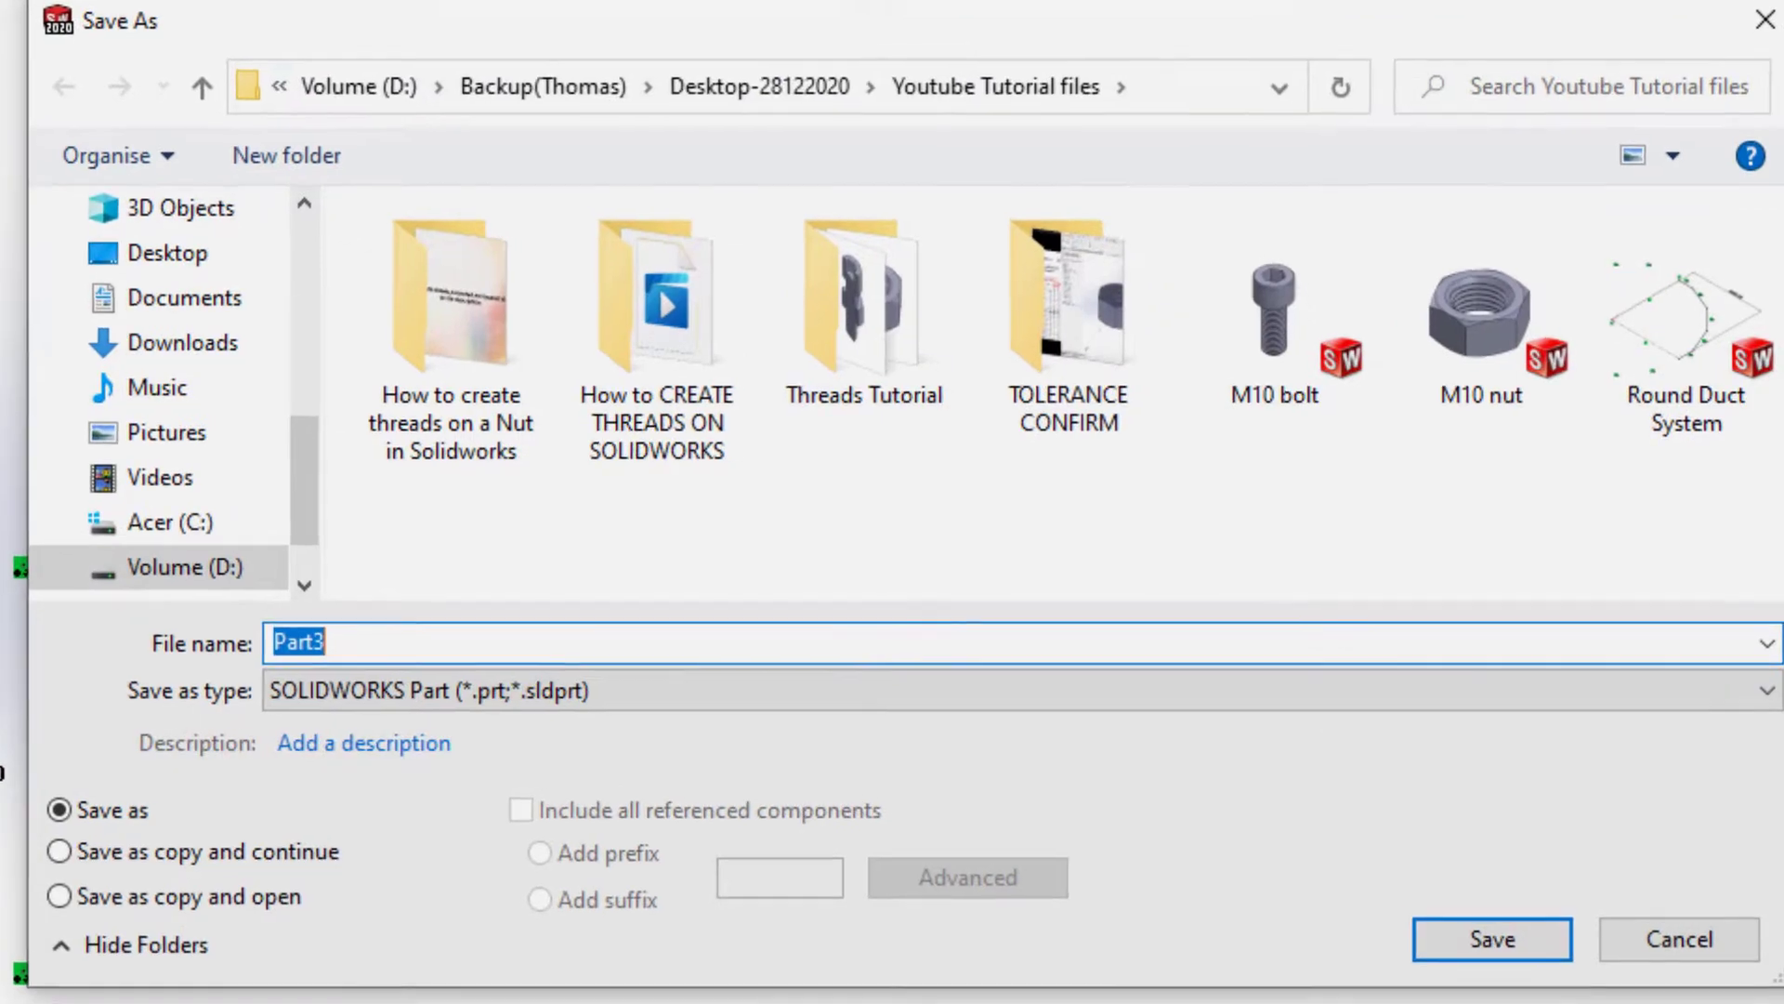
{"action": "left_click", "coordinate": [967, 547]}
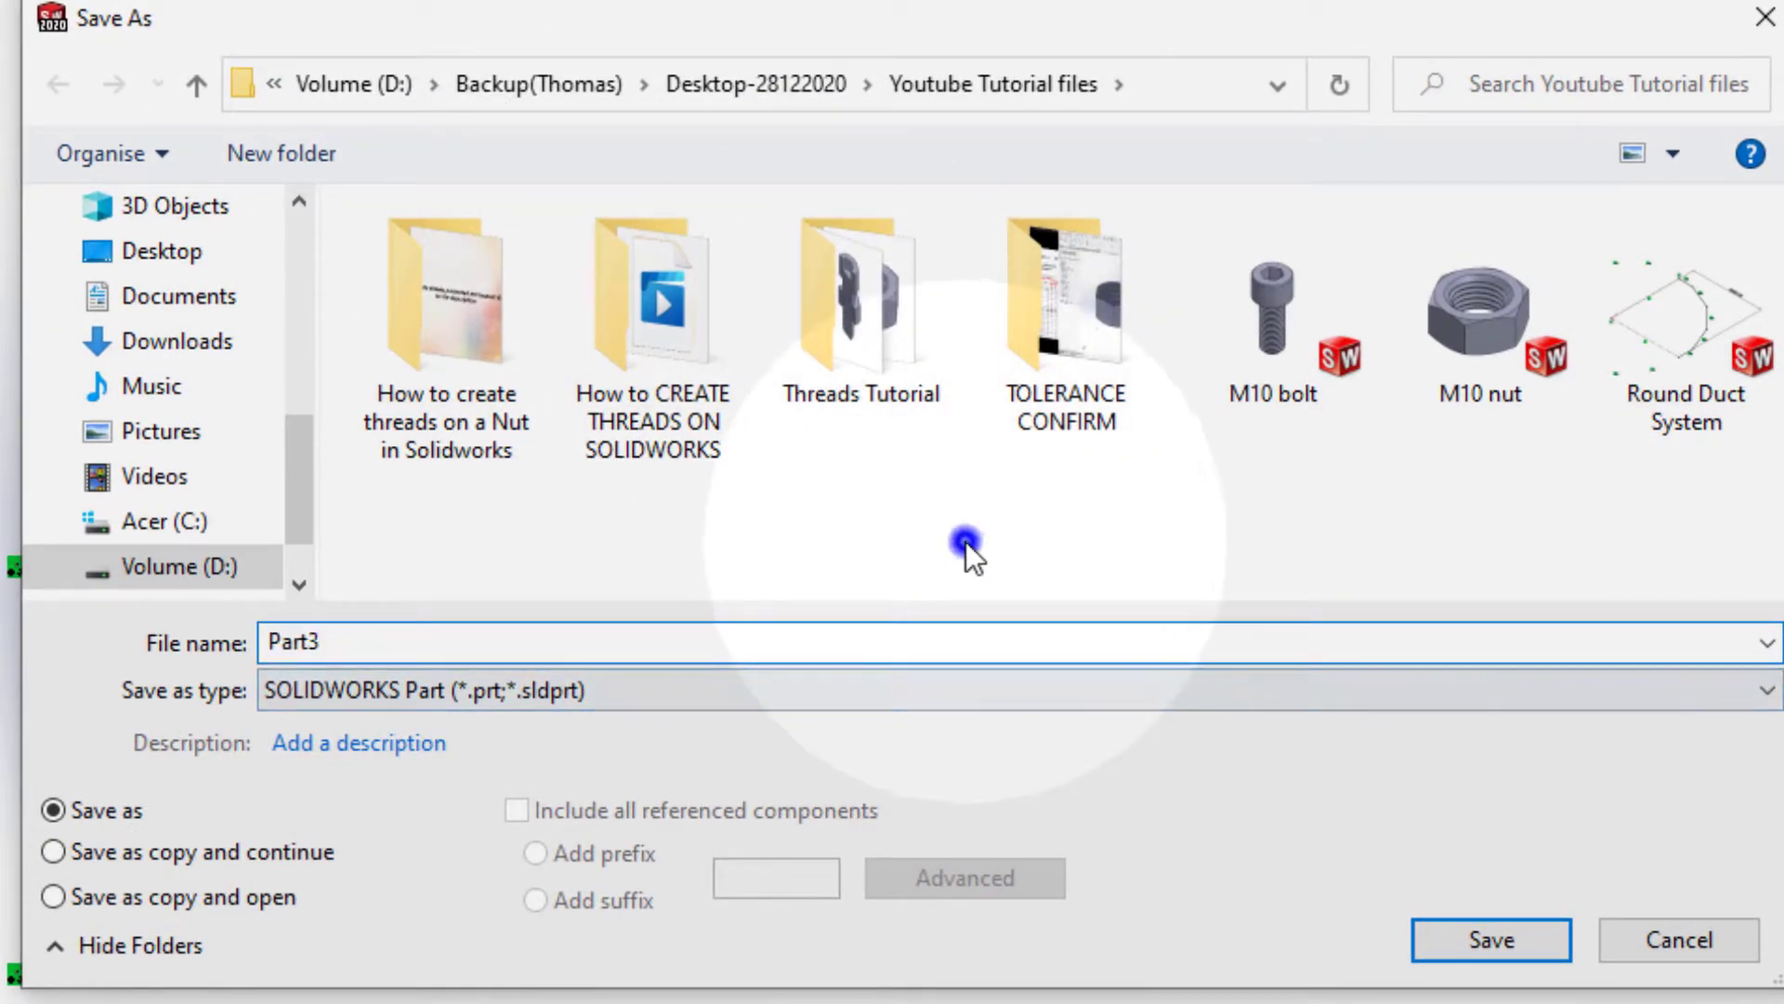
{"action": "right_click", "coordinate": [967, 543]}
{"action": "left_click", "coordinate": [1141, 941]}
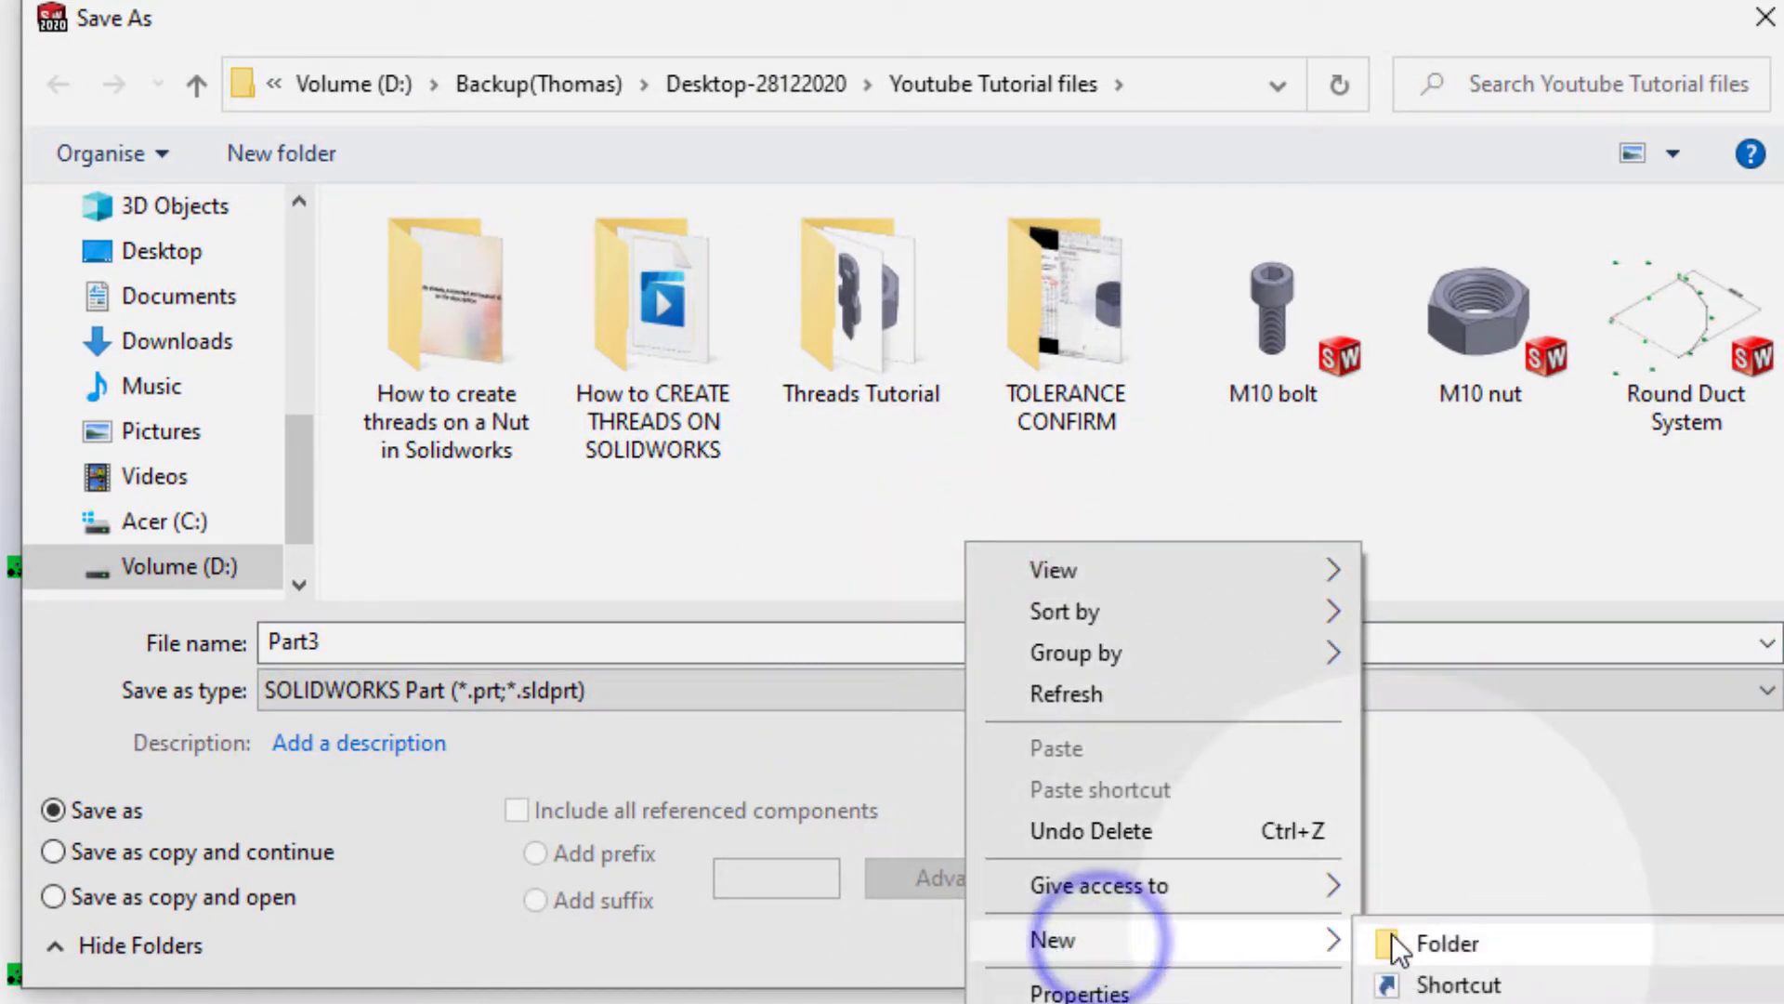
{"action": "left_click", "coordinate": [1391, 934]}
{"action": "type", "text": "DCUT"}
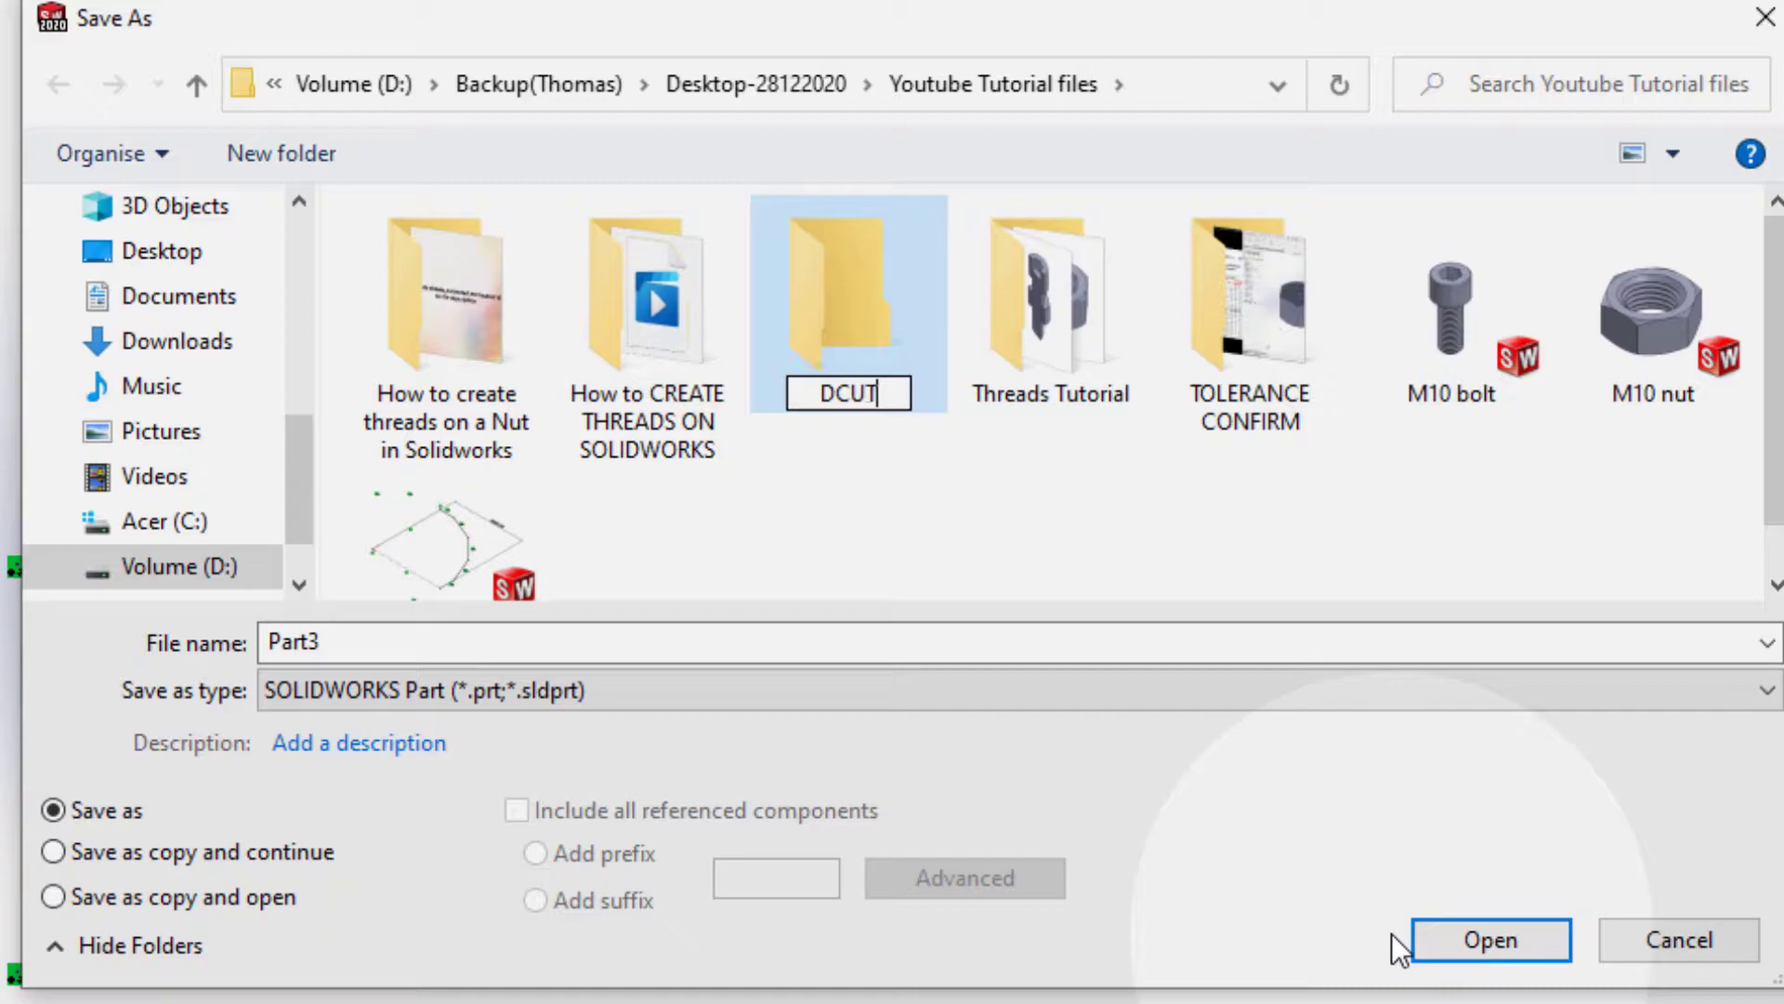
{"action": "key", "text": "Return"}
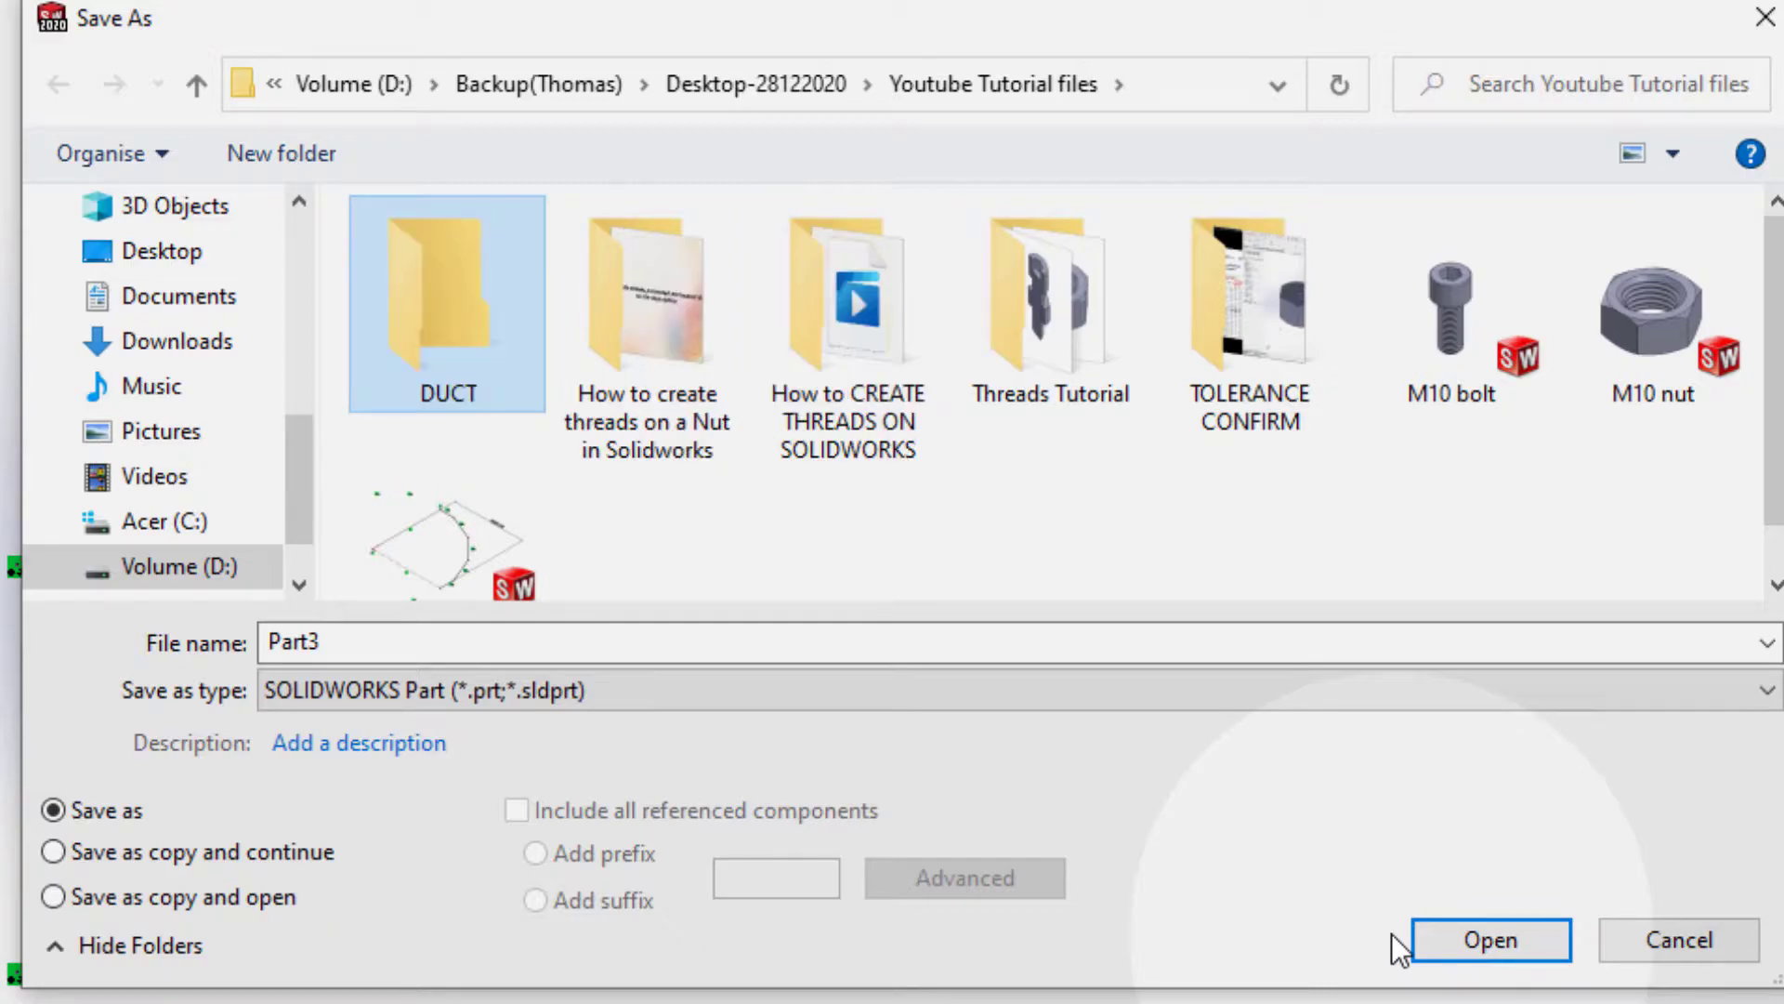
{"action": "left_click", "coordinate": [449, 276]}
{"action": "double_click", "coordinate": [449, 276]}
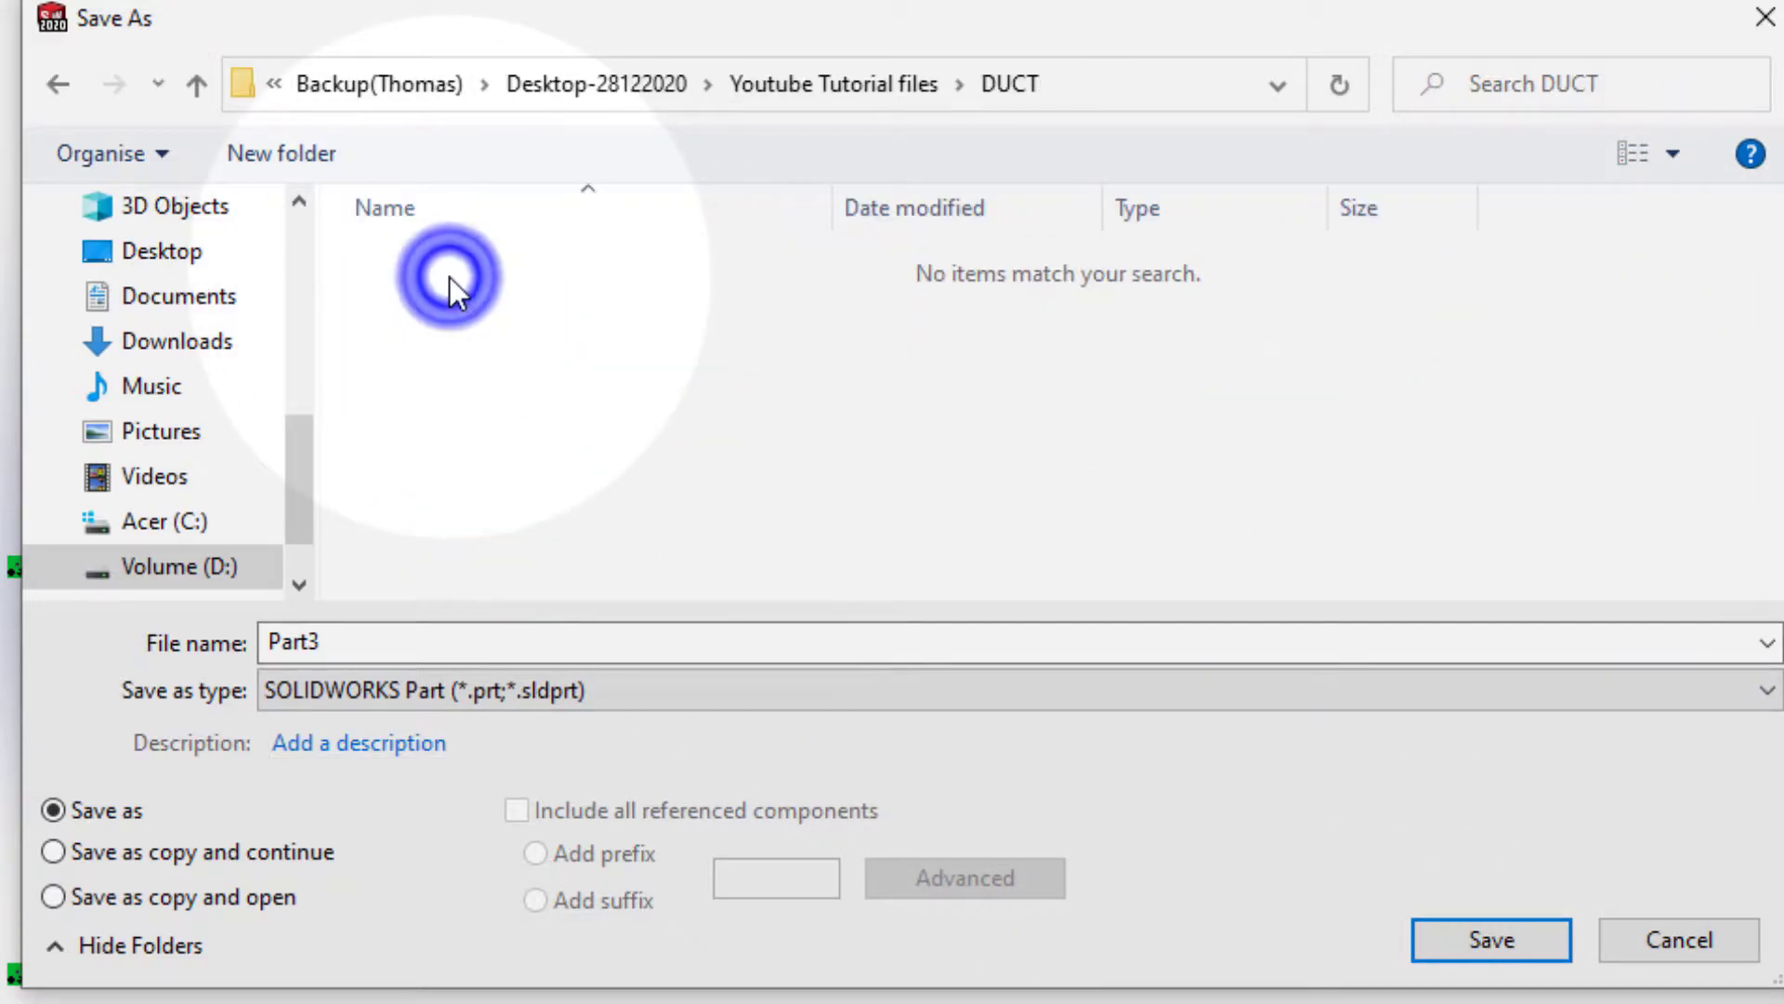
Step: Save the part in the DUCT folder as ROUND DUCT 90DEGREE 450D and exit the quarter-profile sketch
{"action": "left_click", "coordinate": [441, 642]}
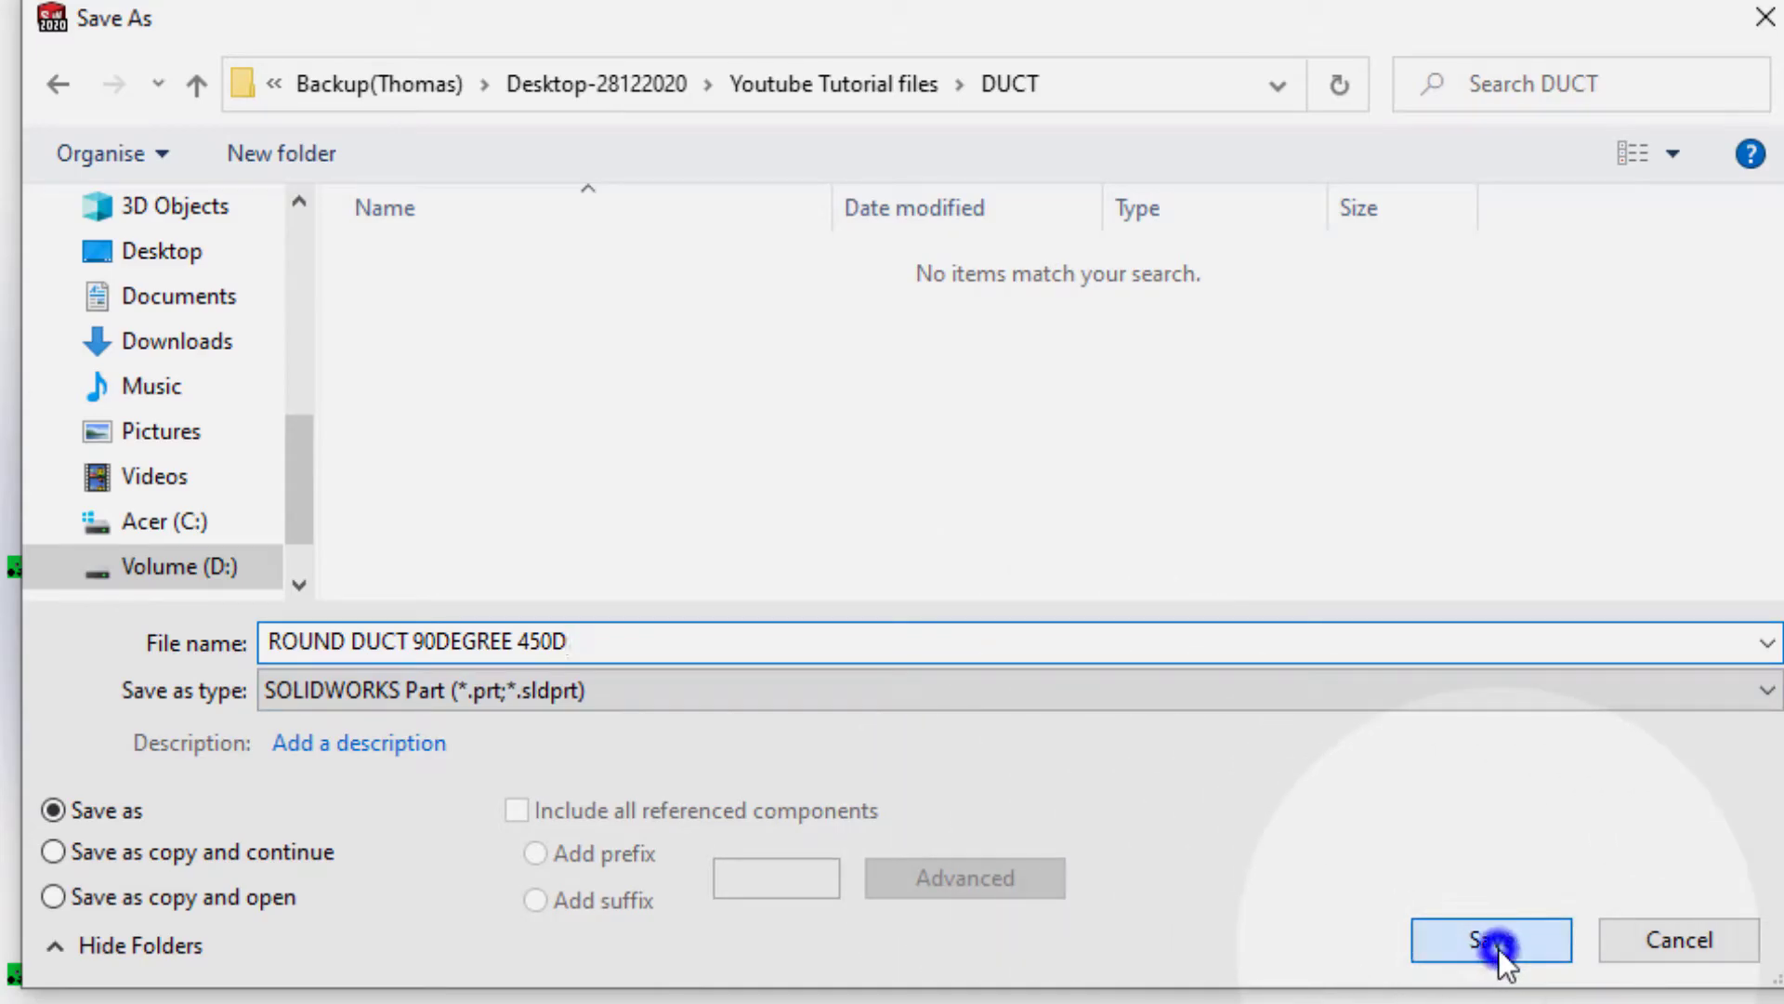
{"action": "left_click", "coordinate": [1491, 941]}
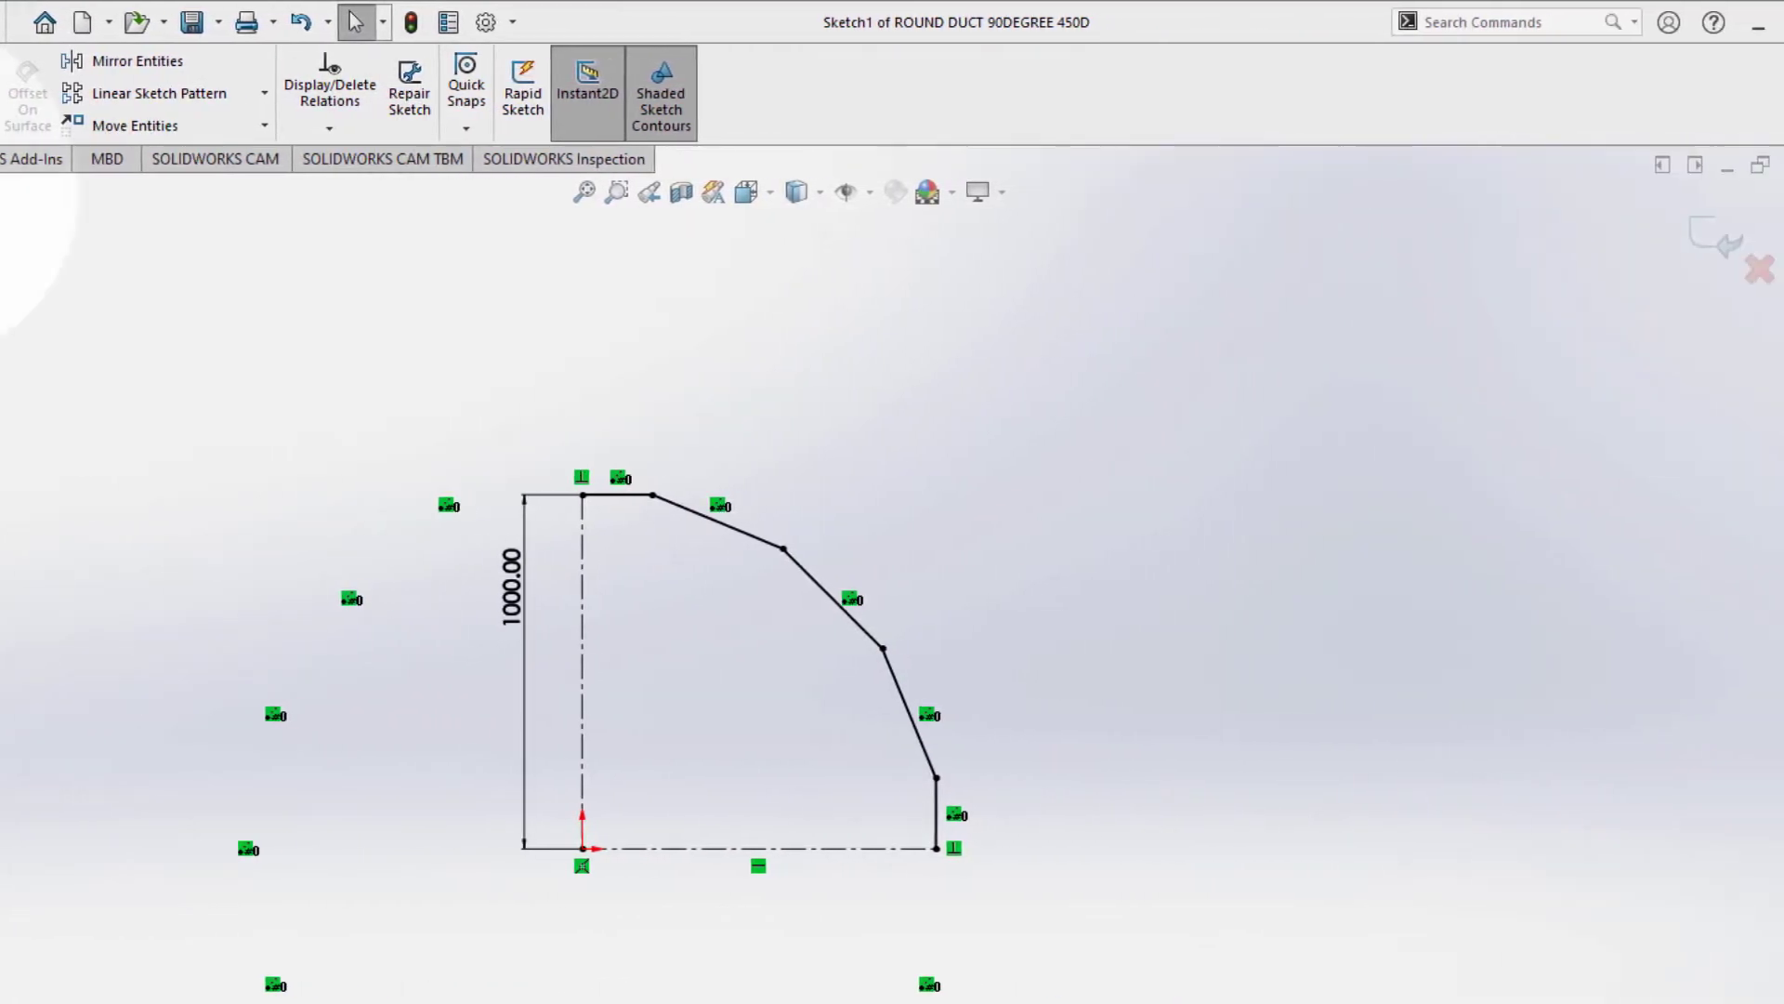
{"action": "left_click", "coordinate": [1703, 234]}
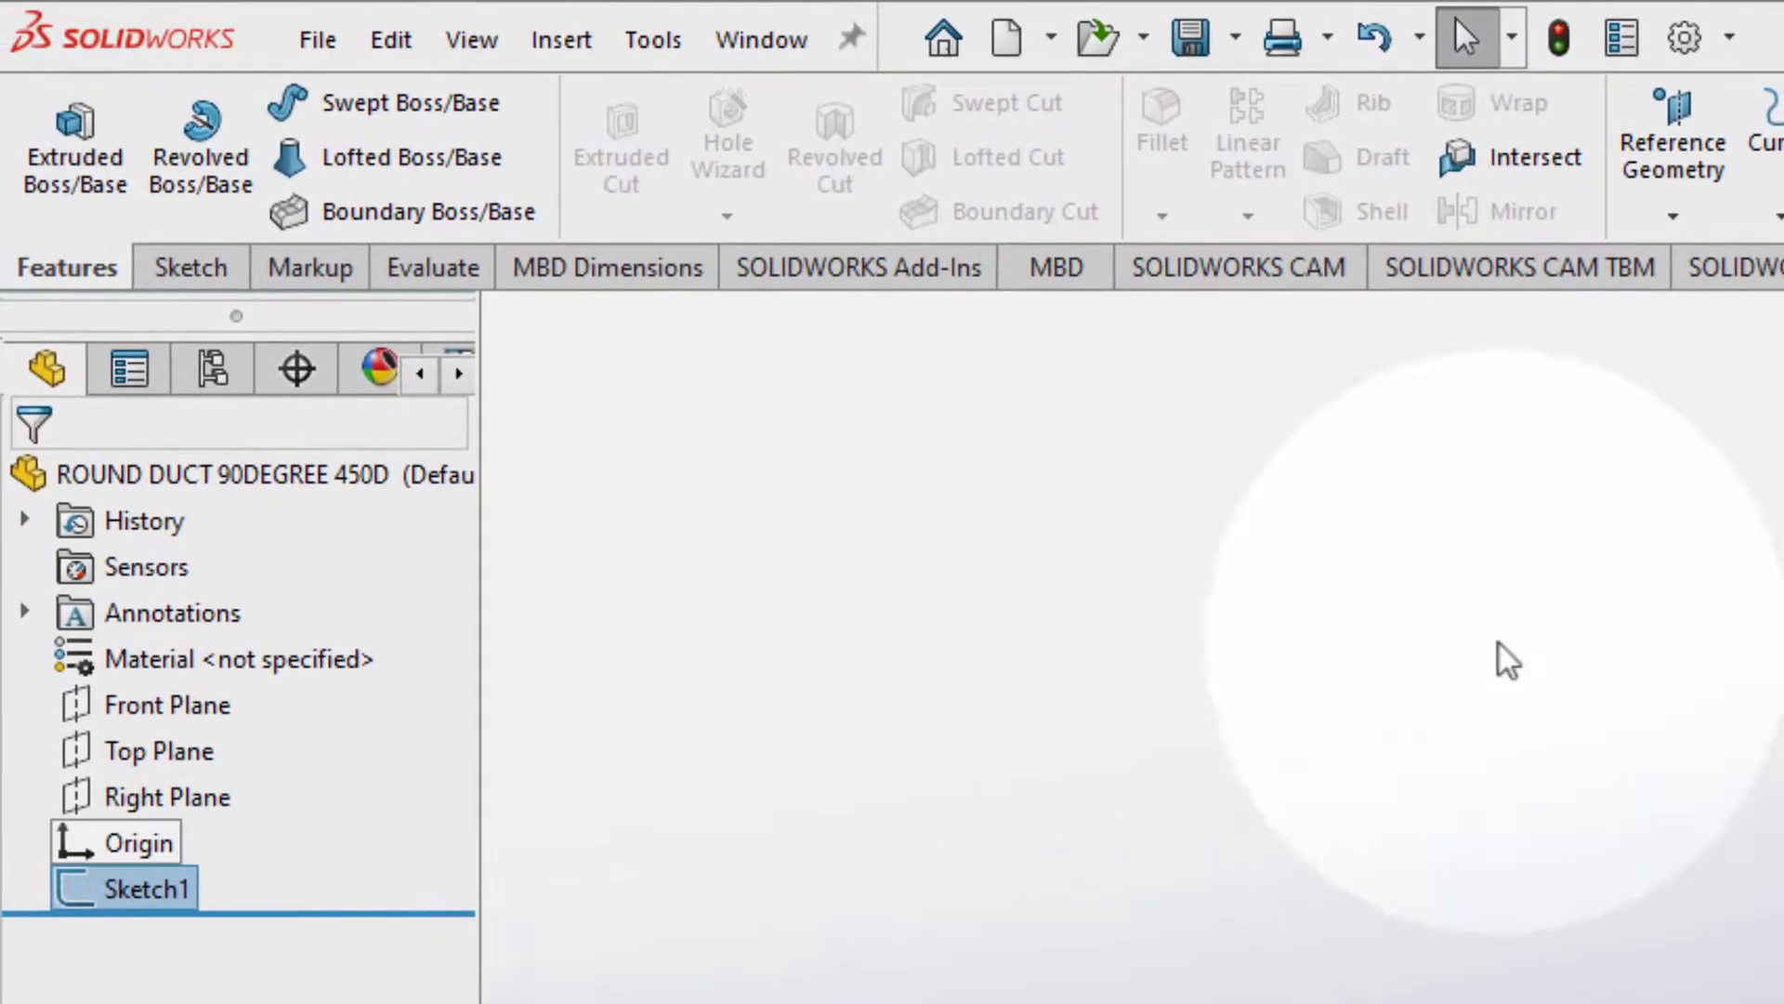
Step: Sketch a circle on the Right Plane, centred on the endpoint where the quarter profile meets the vertical centerline
{"action": "left_click", "coordinate": [98, 771]}
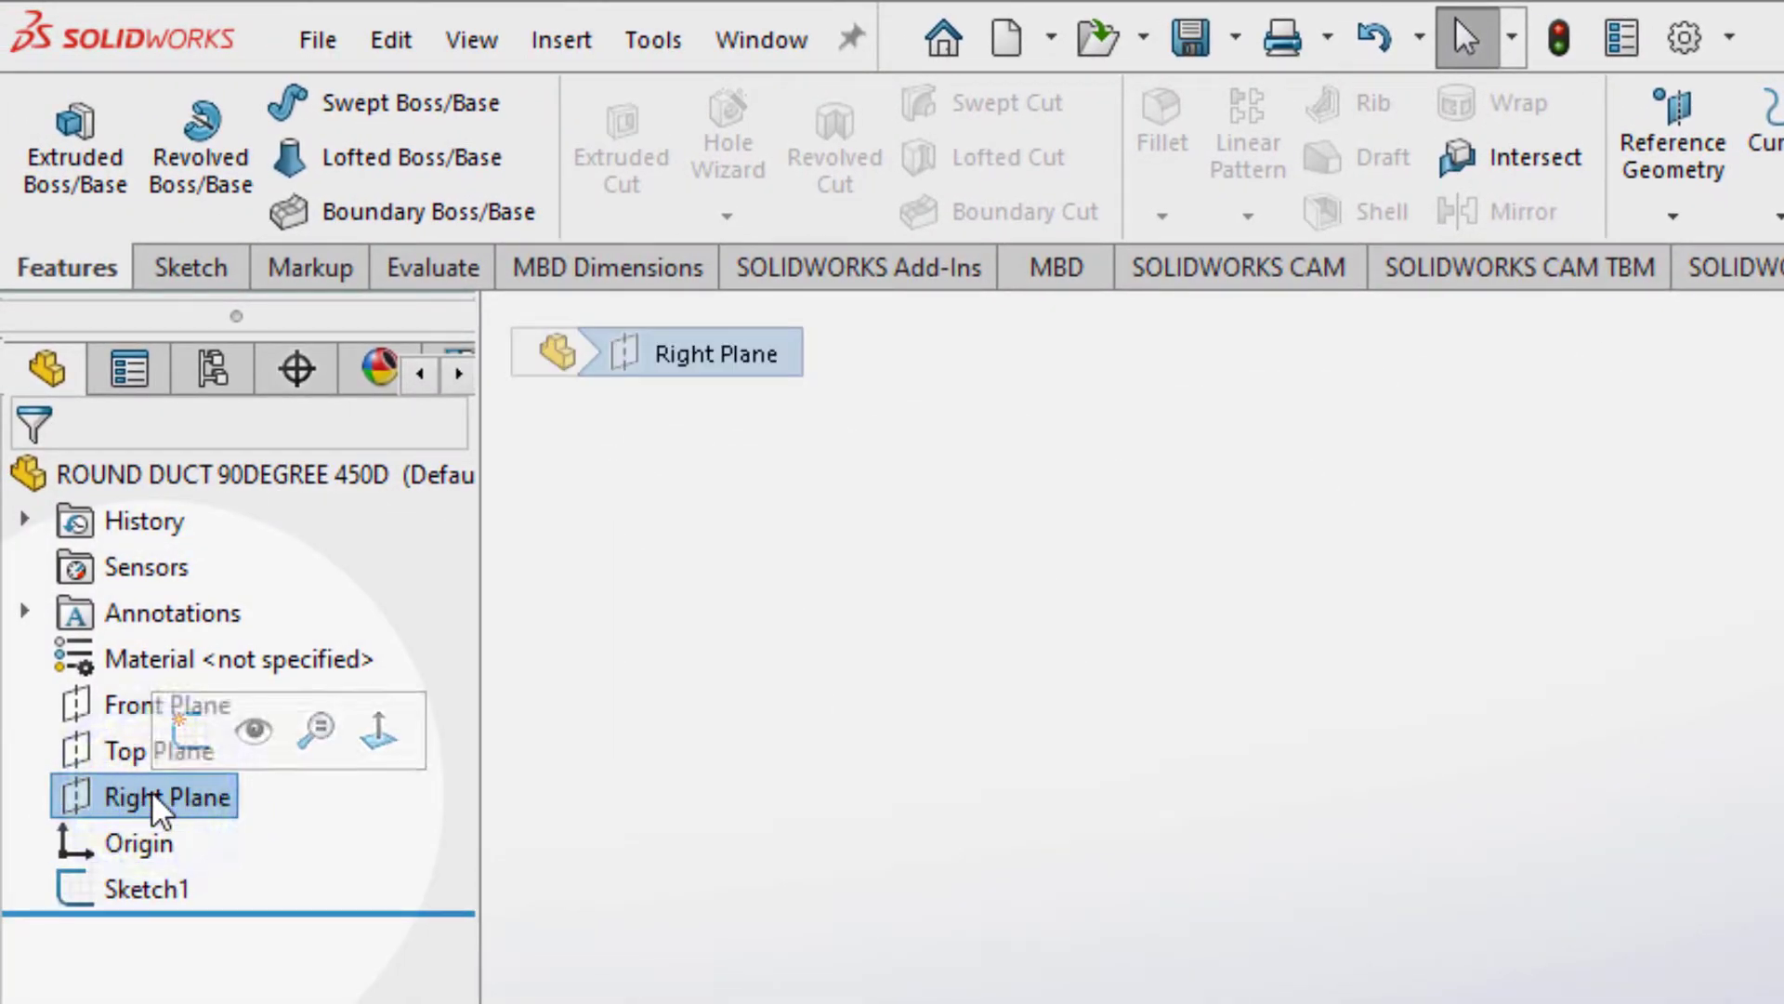
{"action": "left_click", "coordinate": [184, 730]}
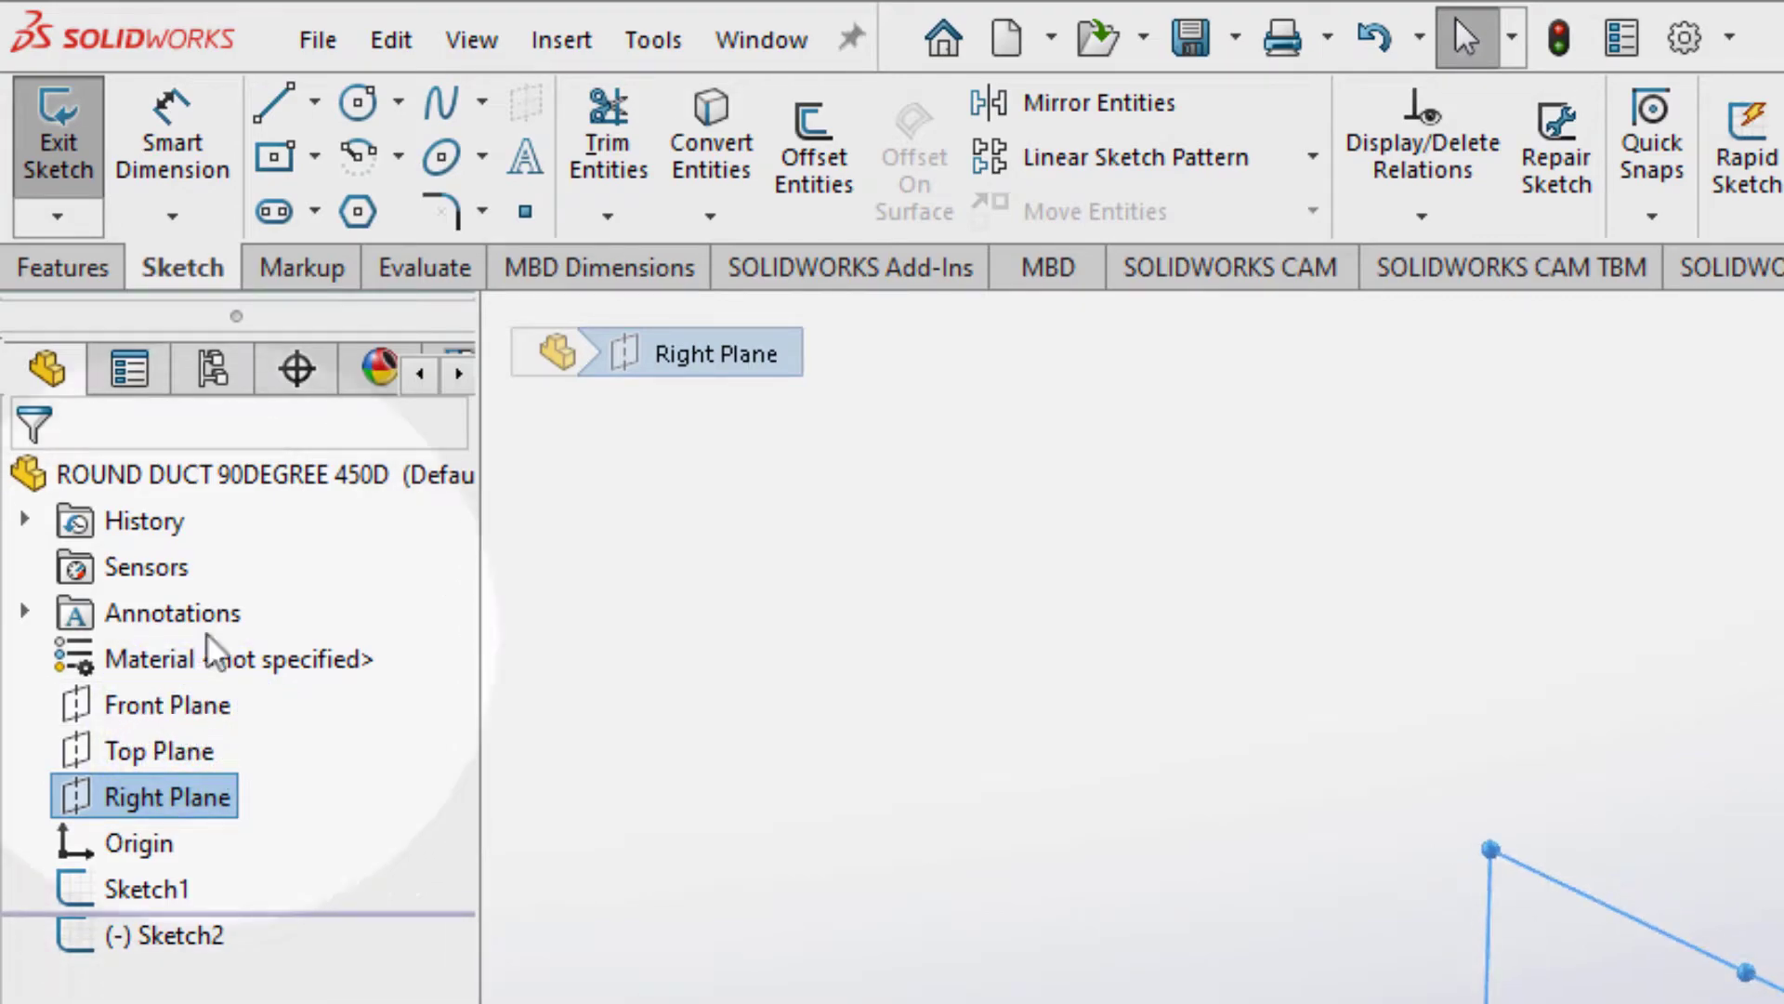
{"action": "left_click", "coordinate": [356, 102]}
{"action": "left_click", "coordinate": [1617, 935]}
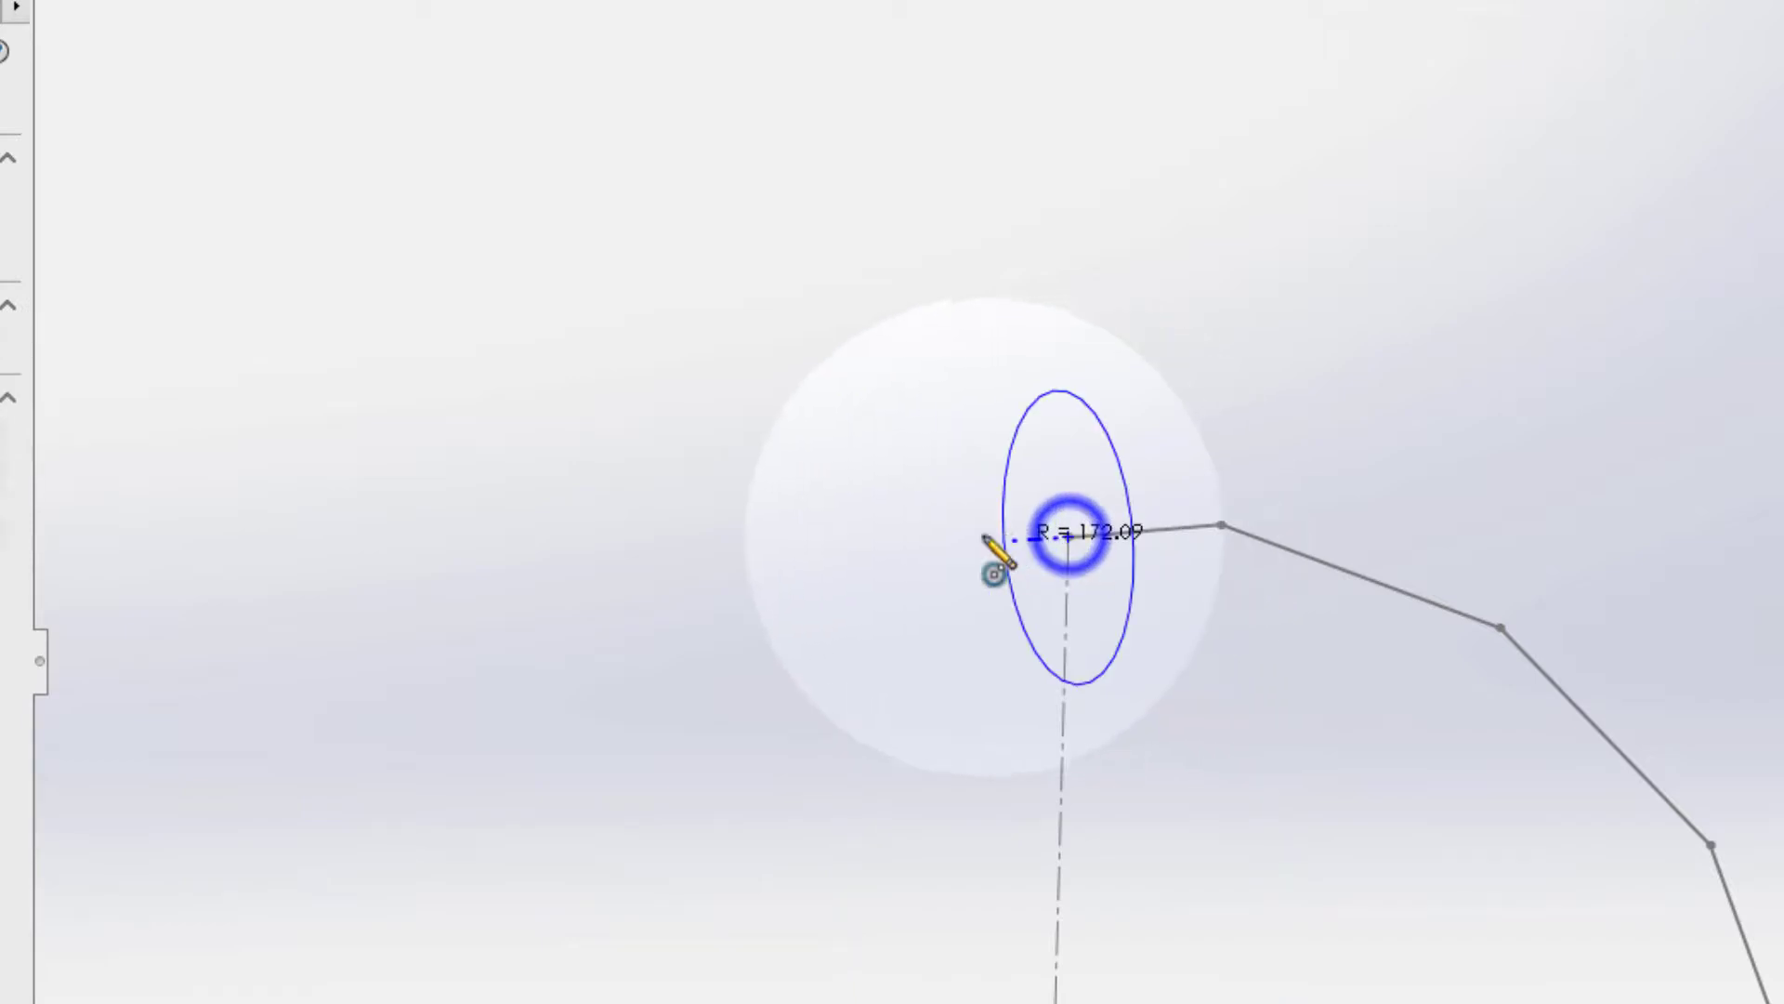
{"action": "left_click", "coordinate": [893, 530]}
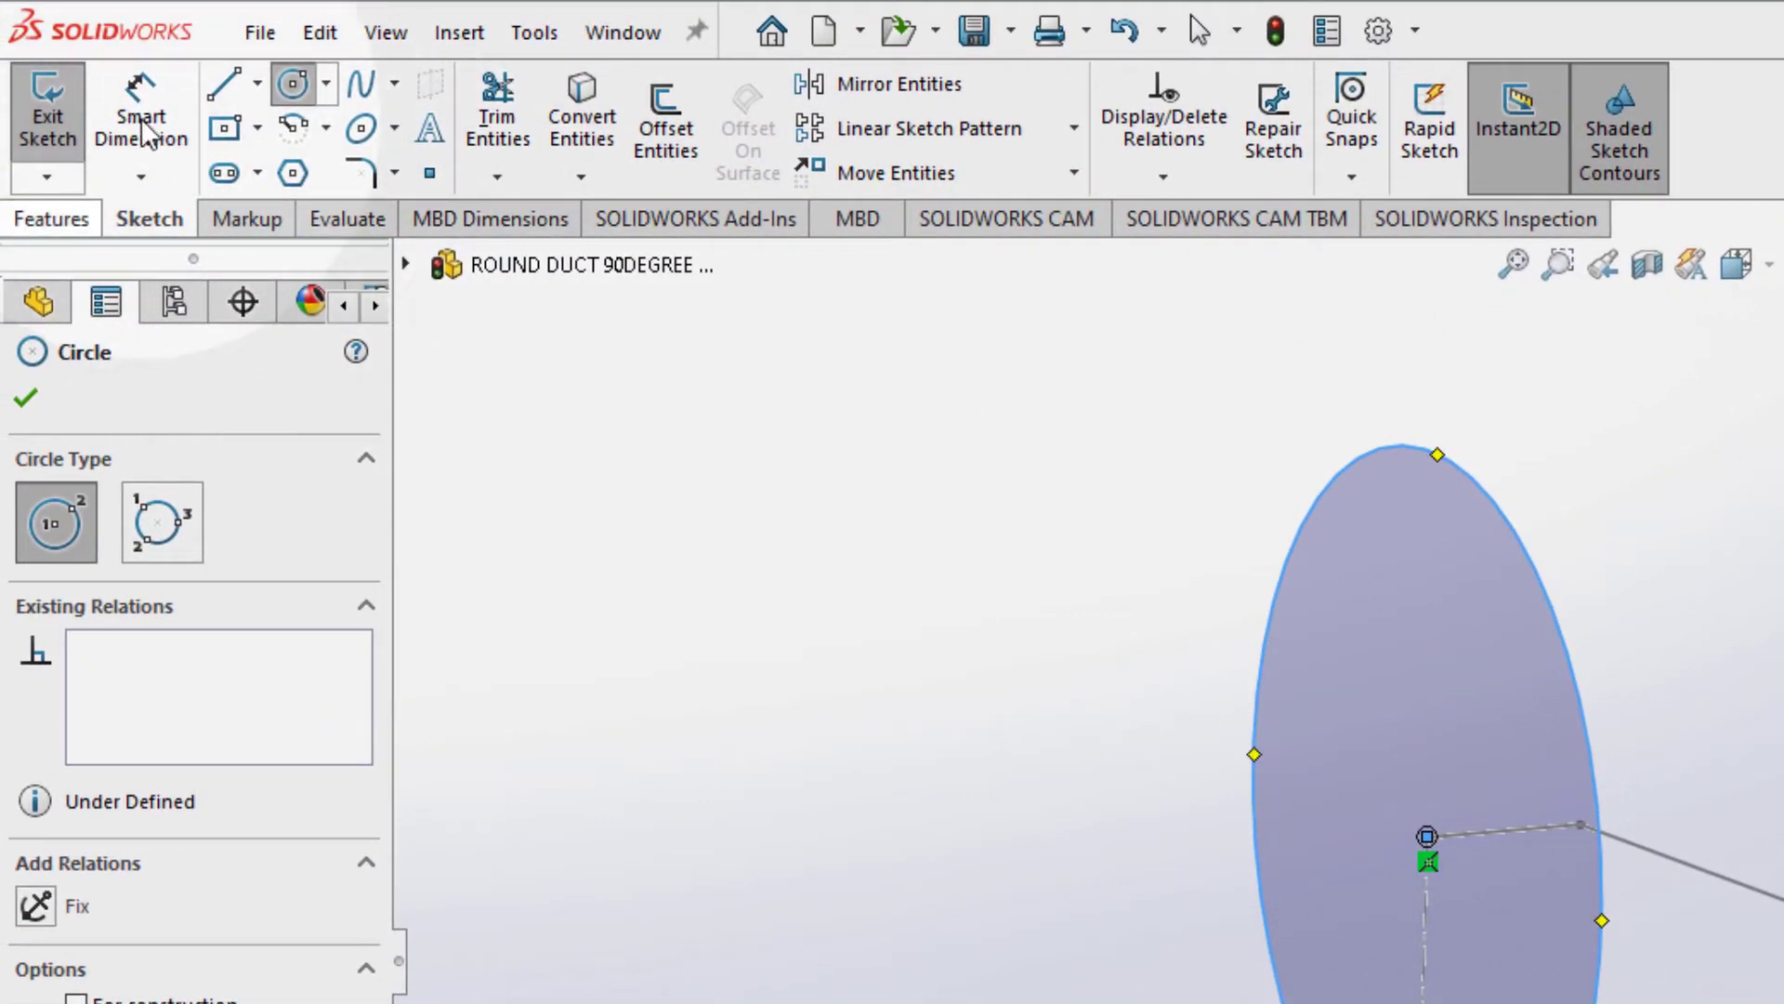
Step: Dimension the circle's diameter as 450 mm
{"action": "left_click", "coordinate": [141, 123]}
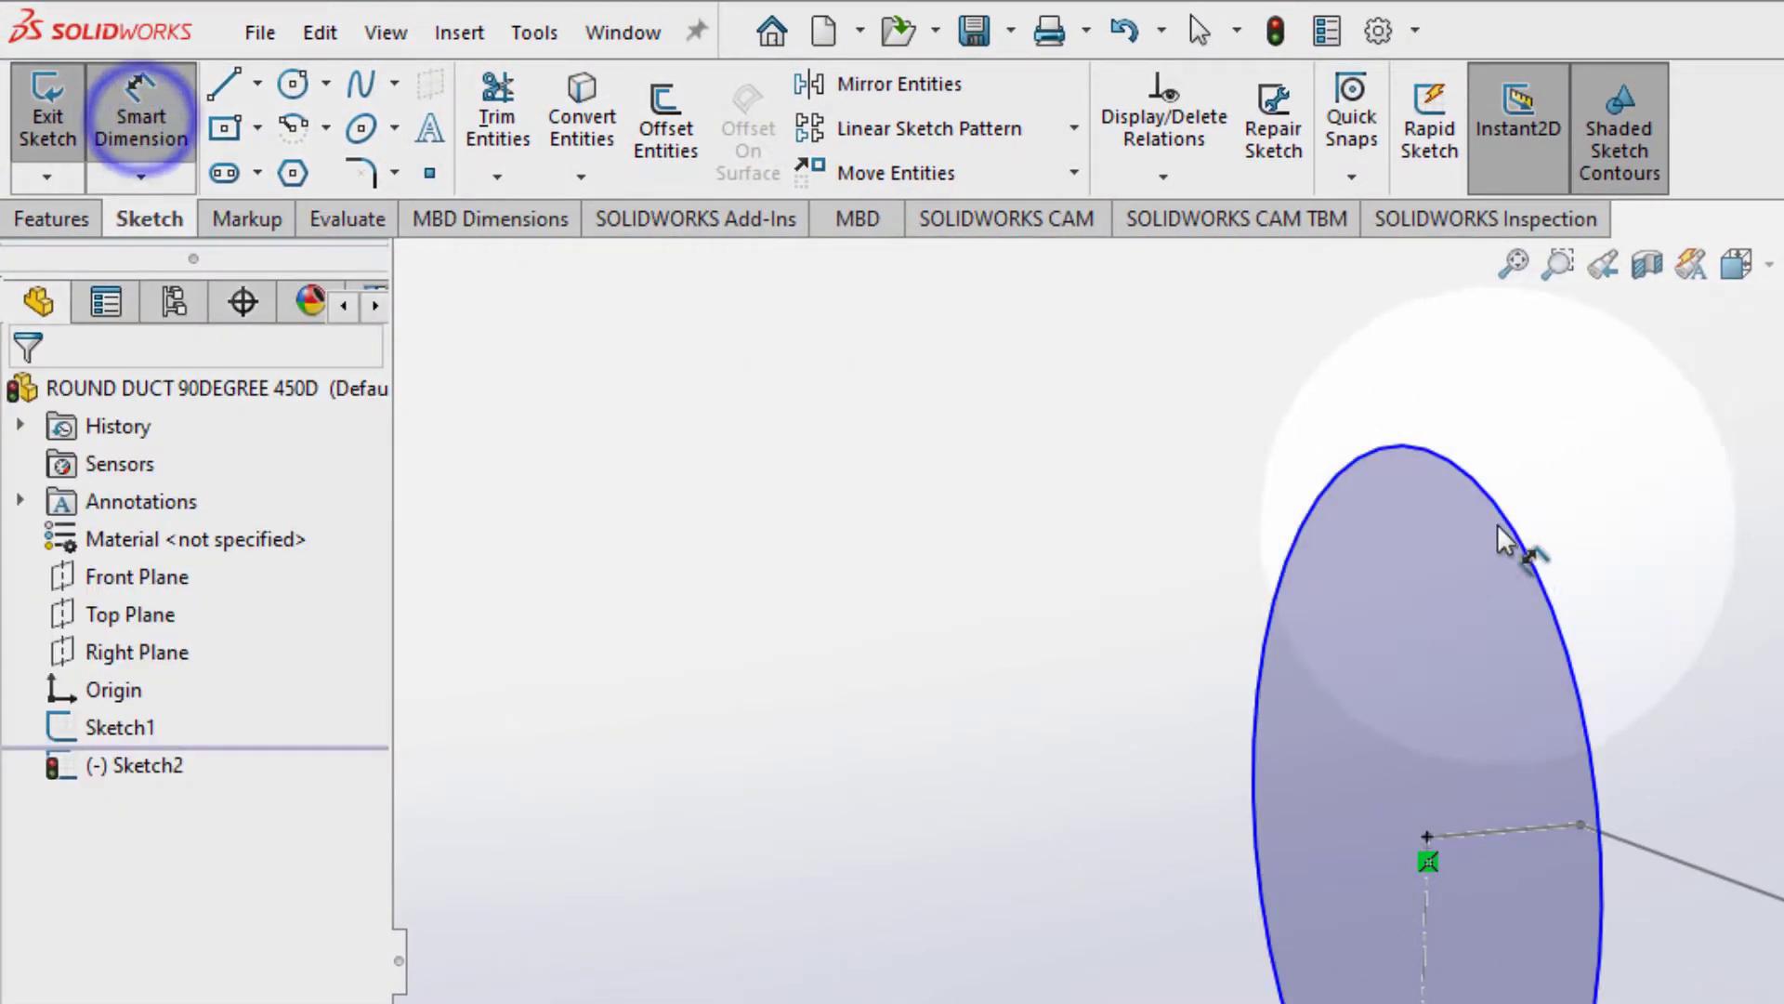
{"action": "left_click", "coordinate": [1508, 537]}
{"action": "left_click", "coordinate": [1631, 491]}
{"action": "type", "text": "450"}
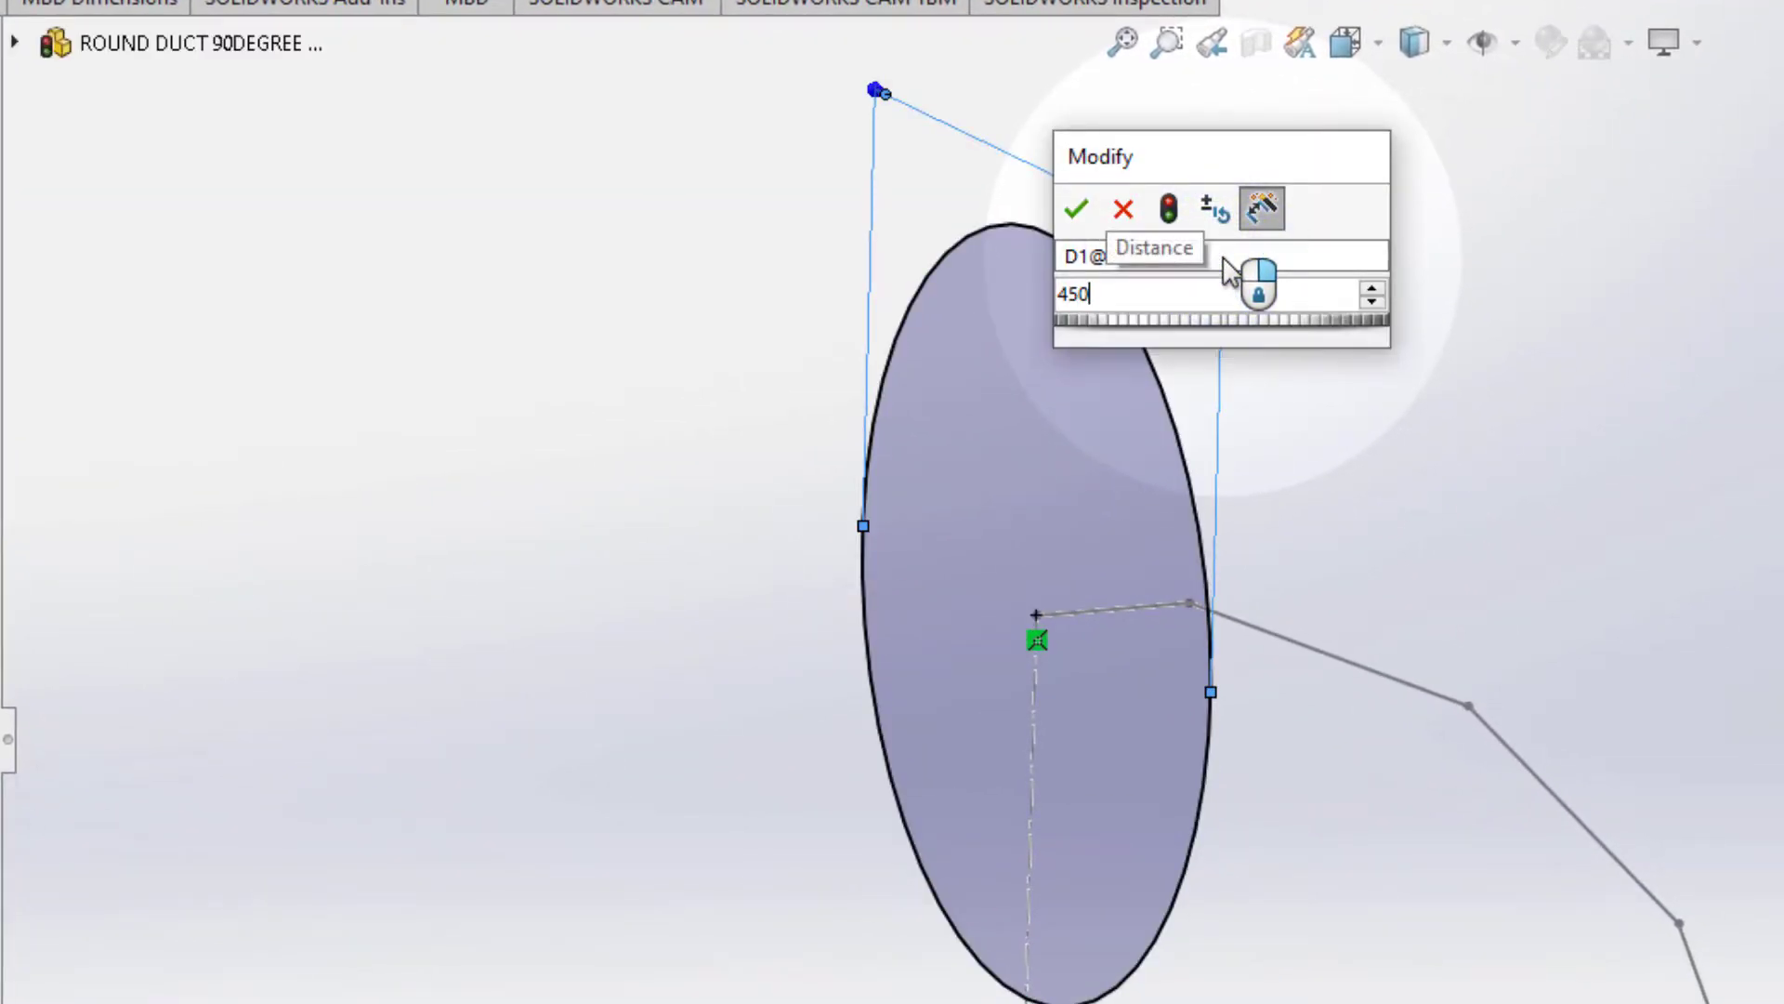
{"action": "key", "text": "Return"}
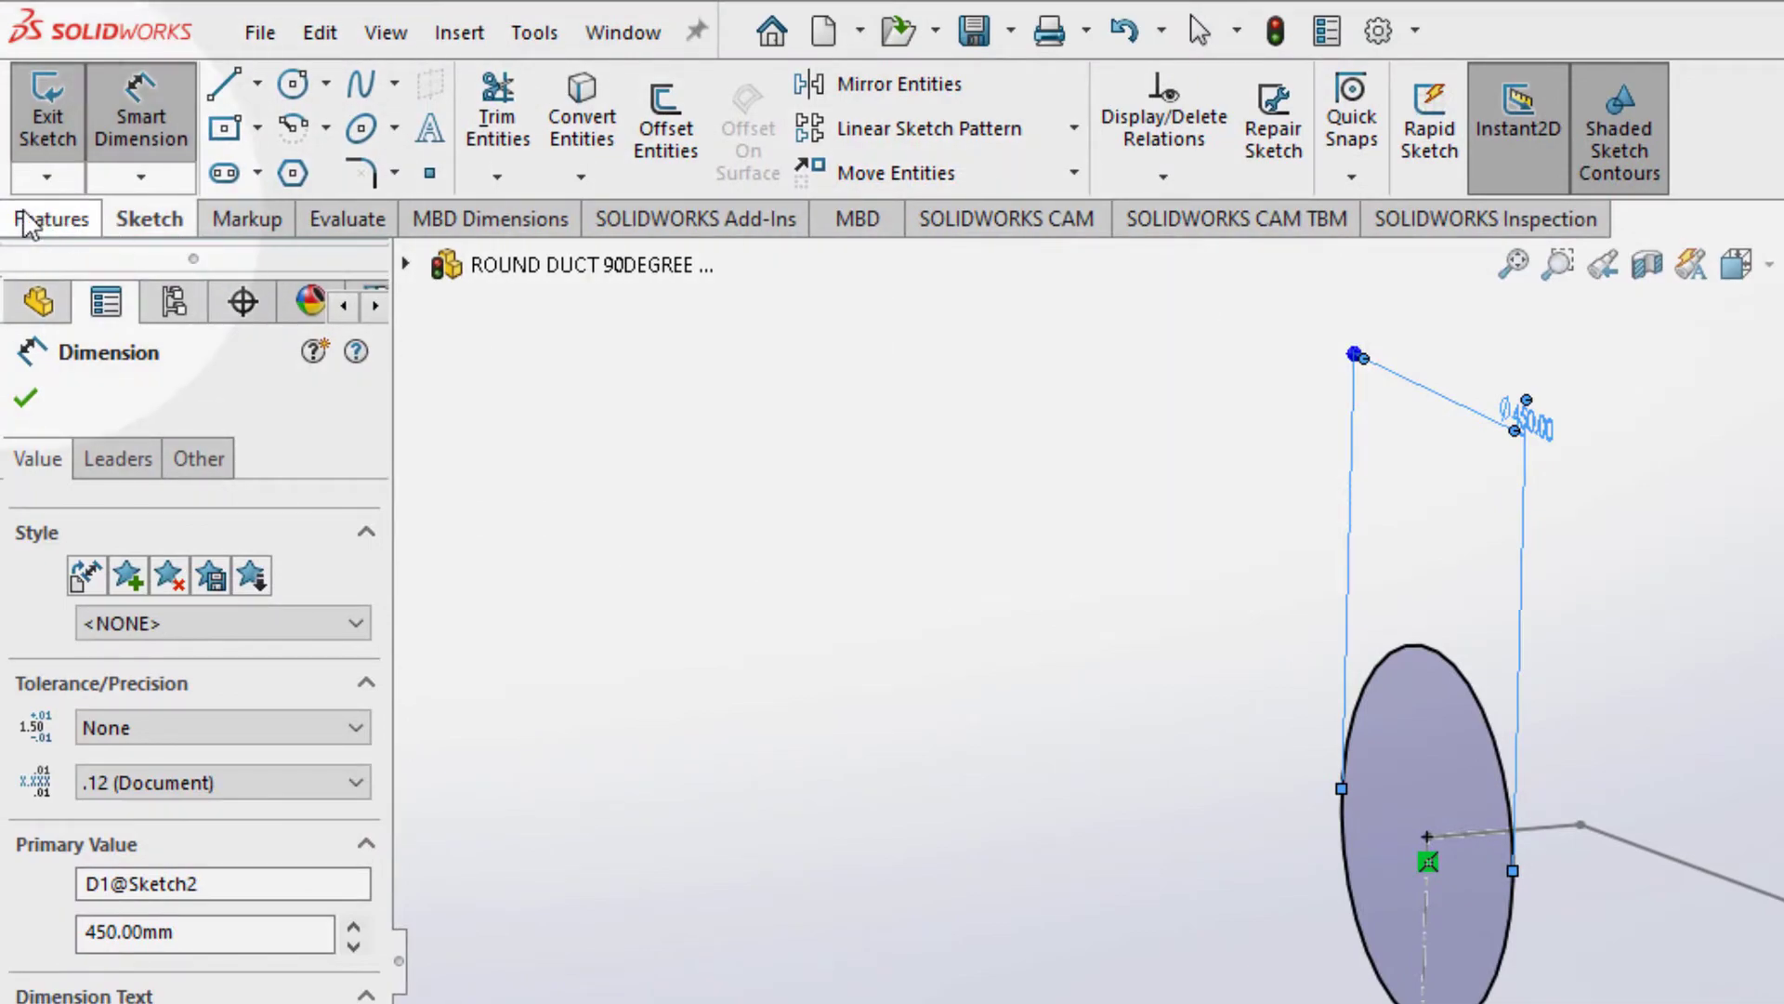
Step: Sweep the 450 mm circle along the quarter polygon path as a One-Direction thin feature 1 mm thick
{"action": "left_click", "coordinate": [28, 221]}
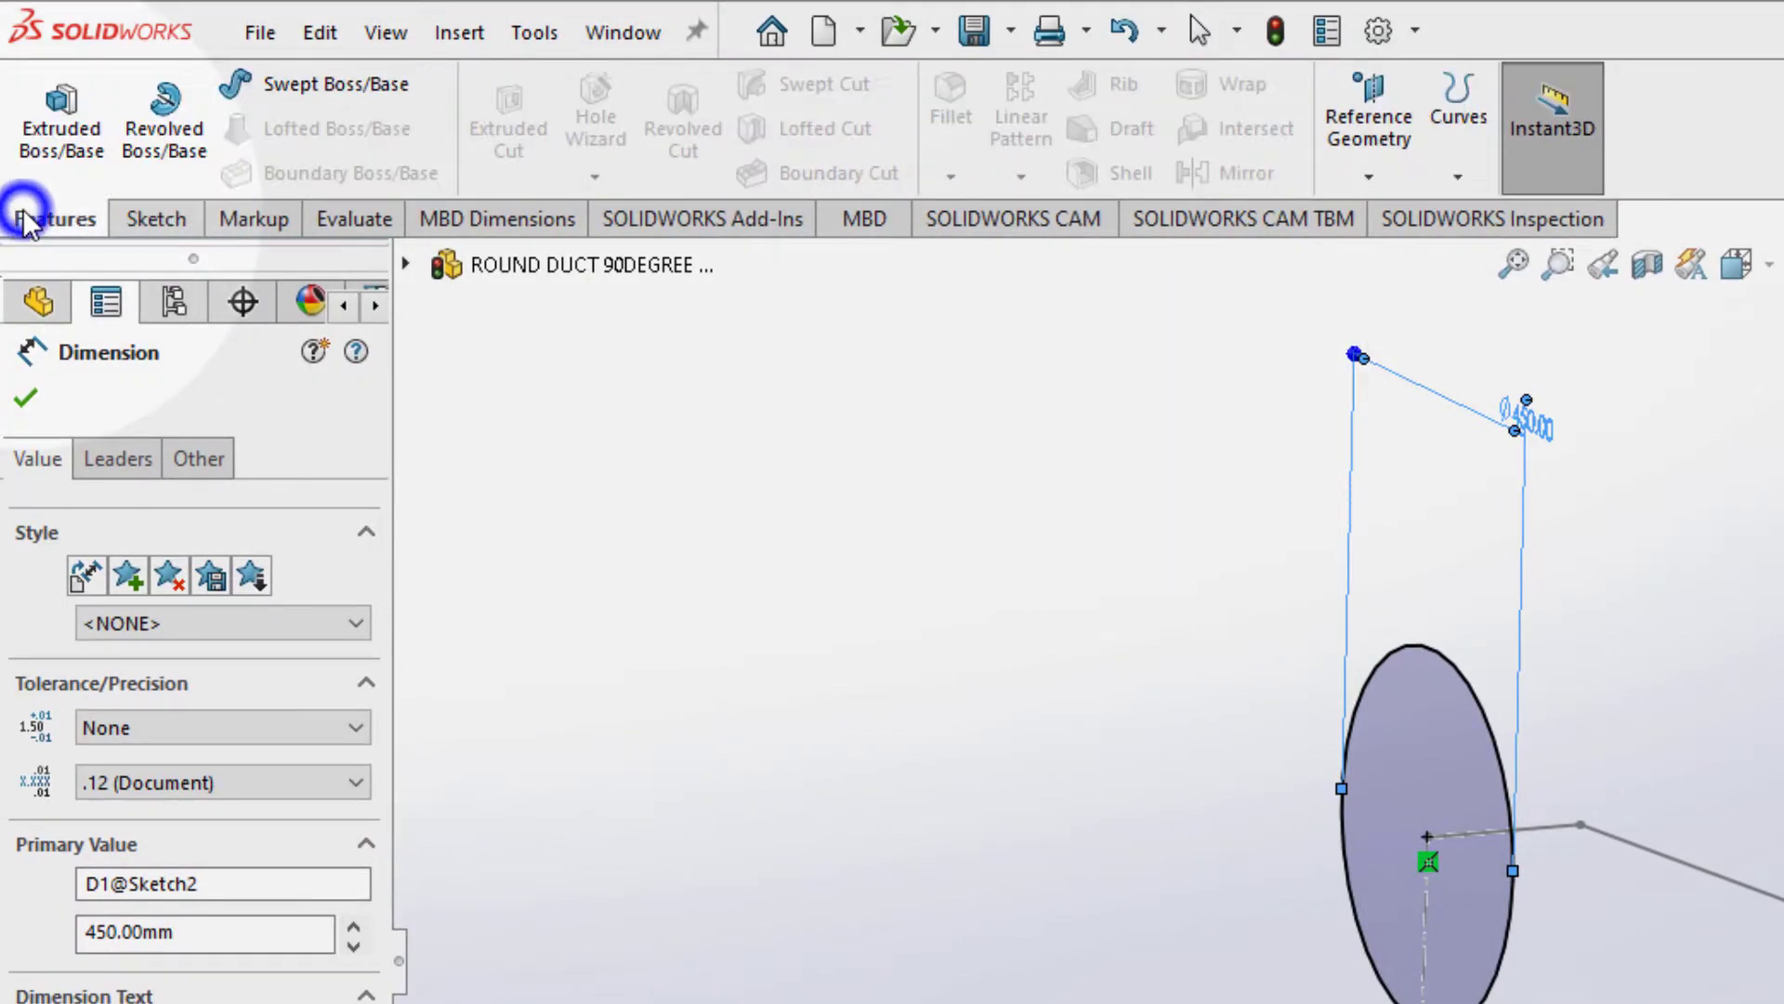
{"action": "left_click", "coordinate": [303, 86]}
{"action": "left_click", "coordinate": [156, 577]}
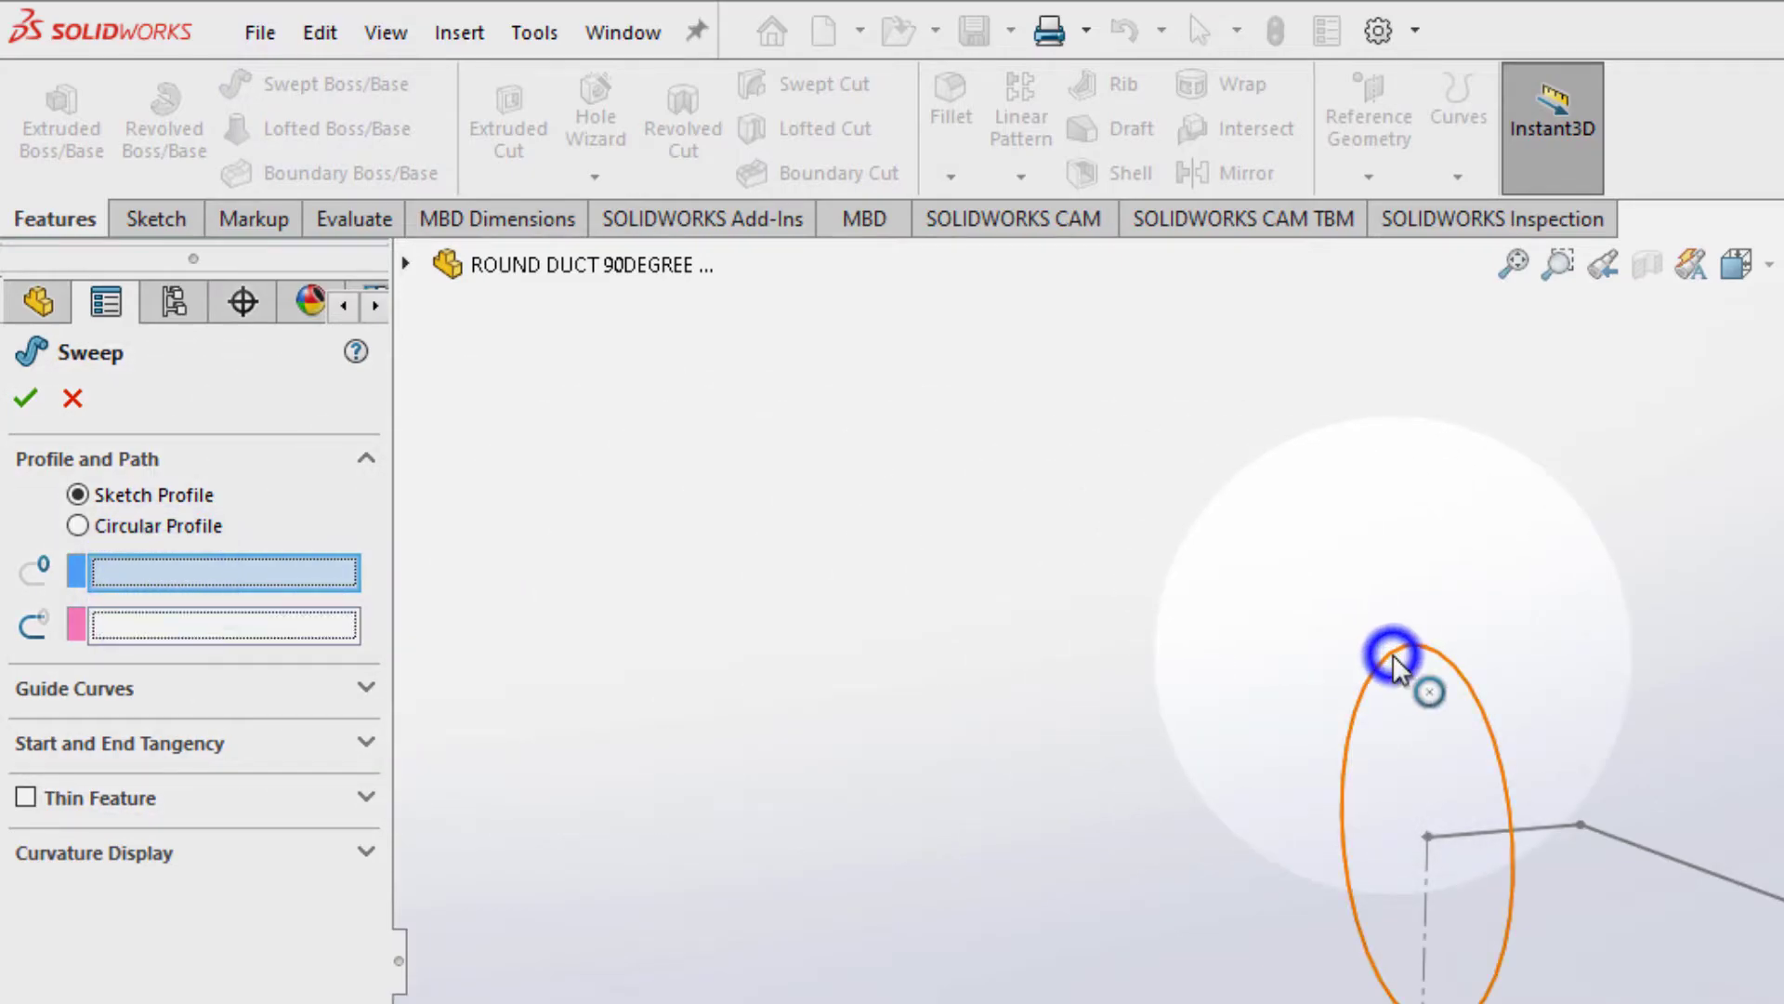
{"action": "left_click", "coordinate": [1393, 661]}
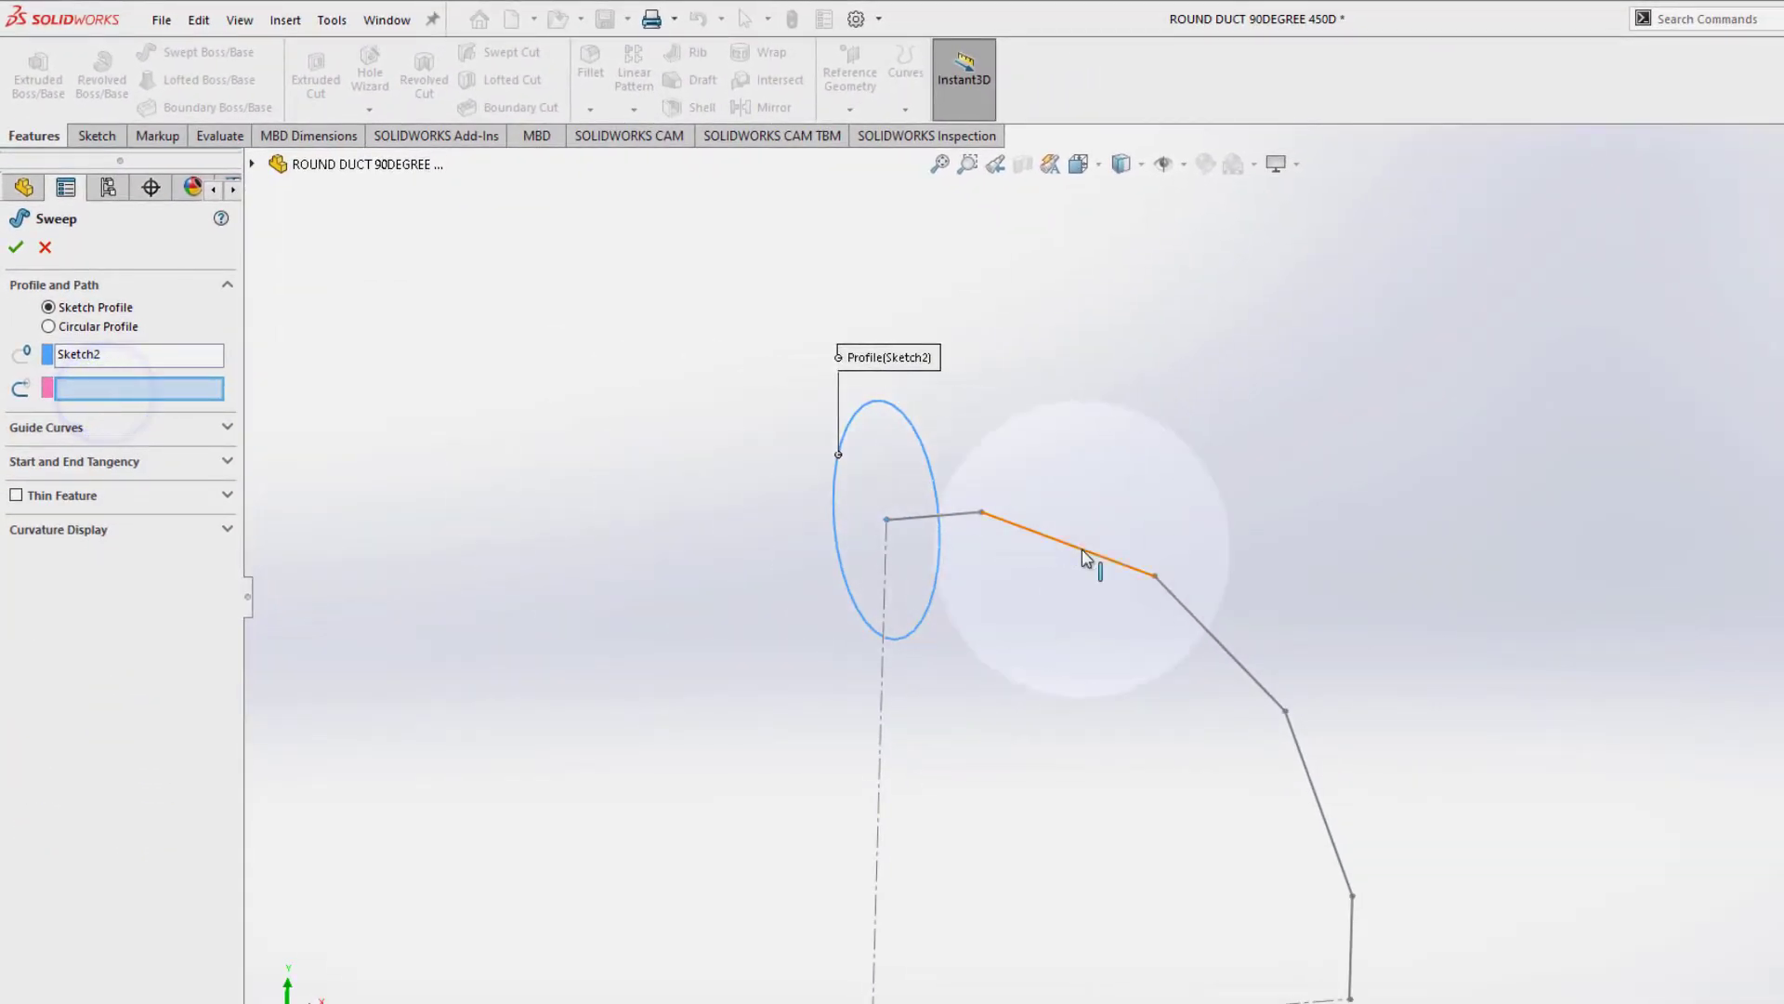
{"action": "left_click", "coordinate": [1085, 558]}
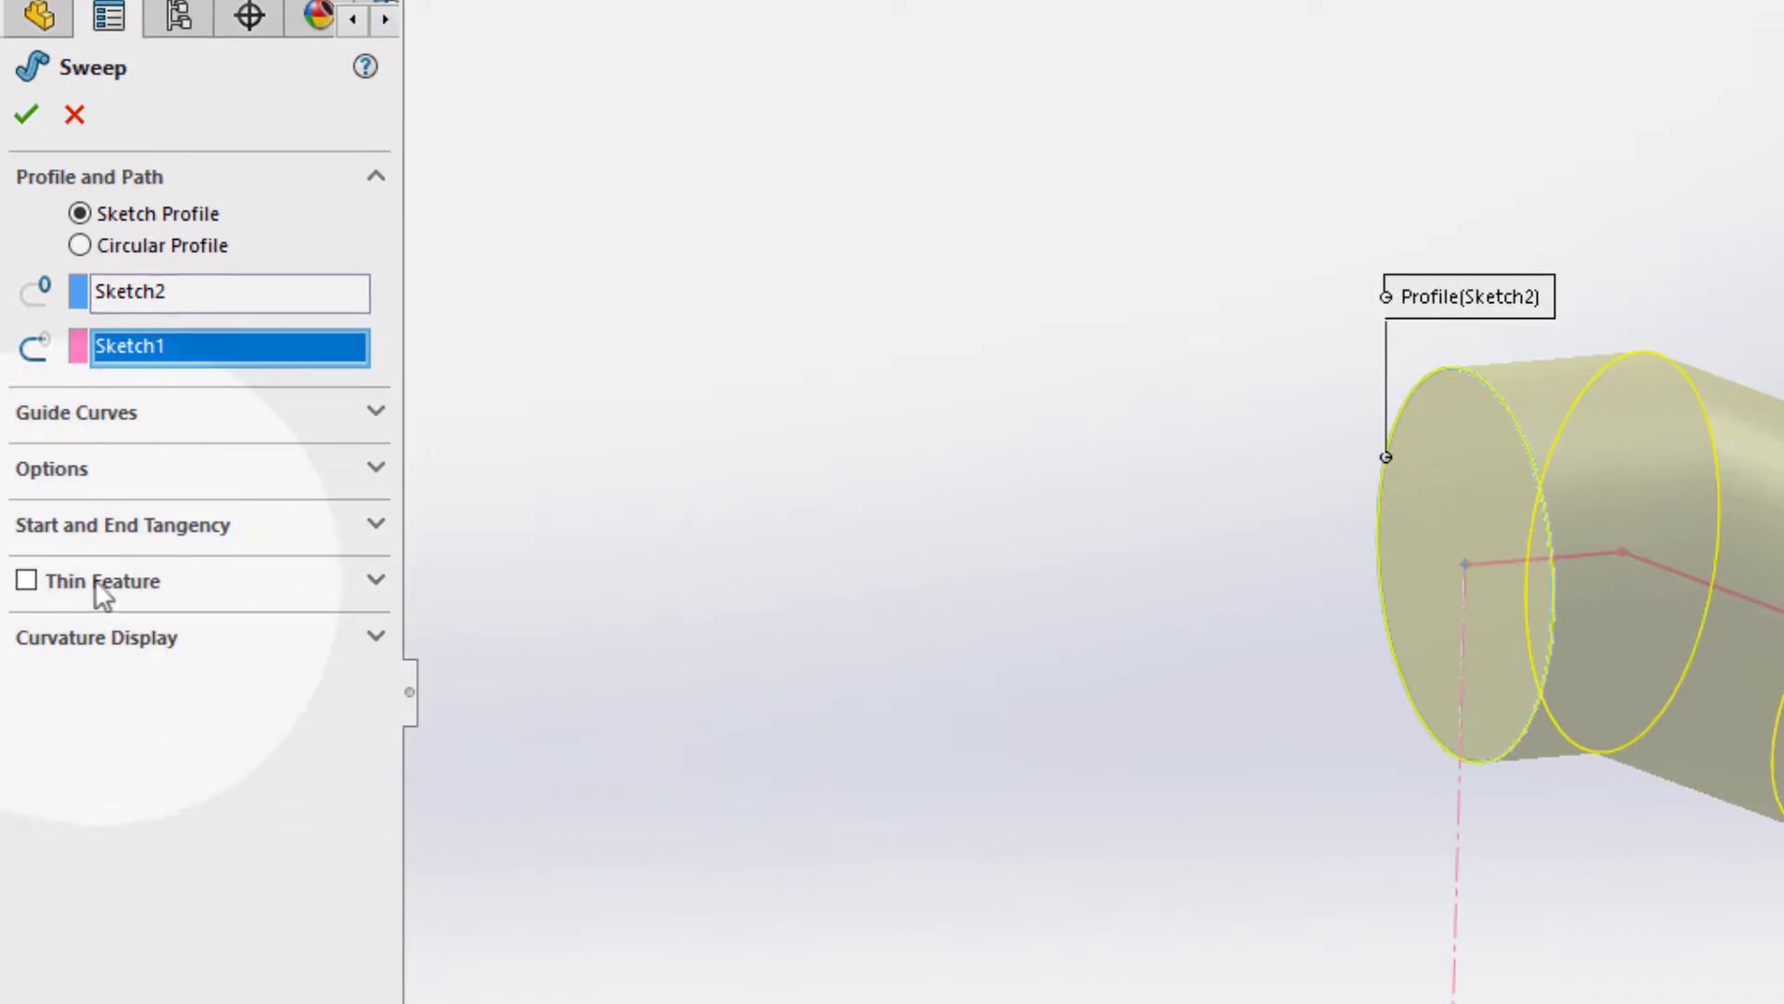
{"action": "left_click", "coordinate": [26, 580]}
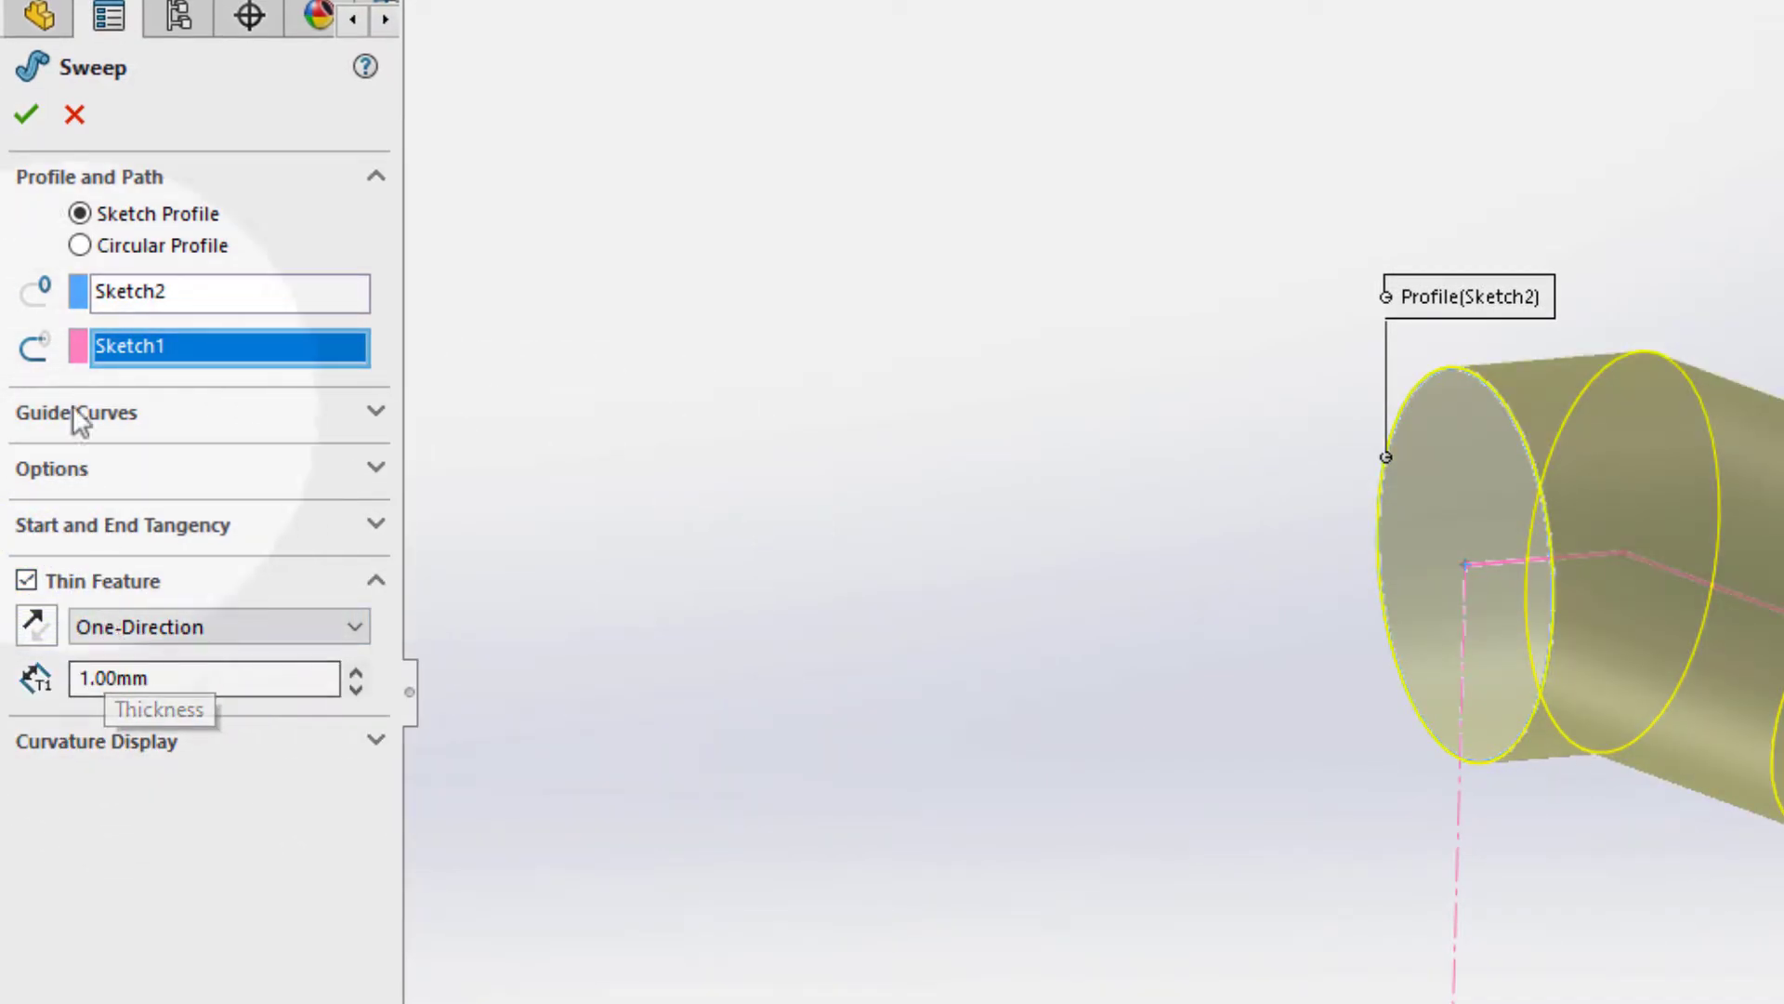
{"action": "left_click", "coordinate": [26, 114]}
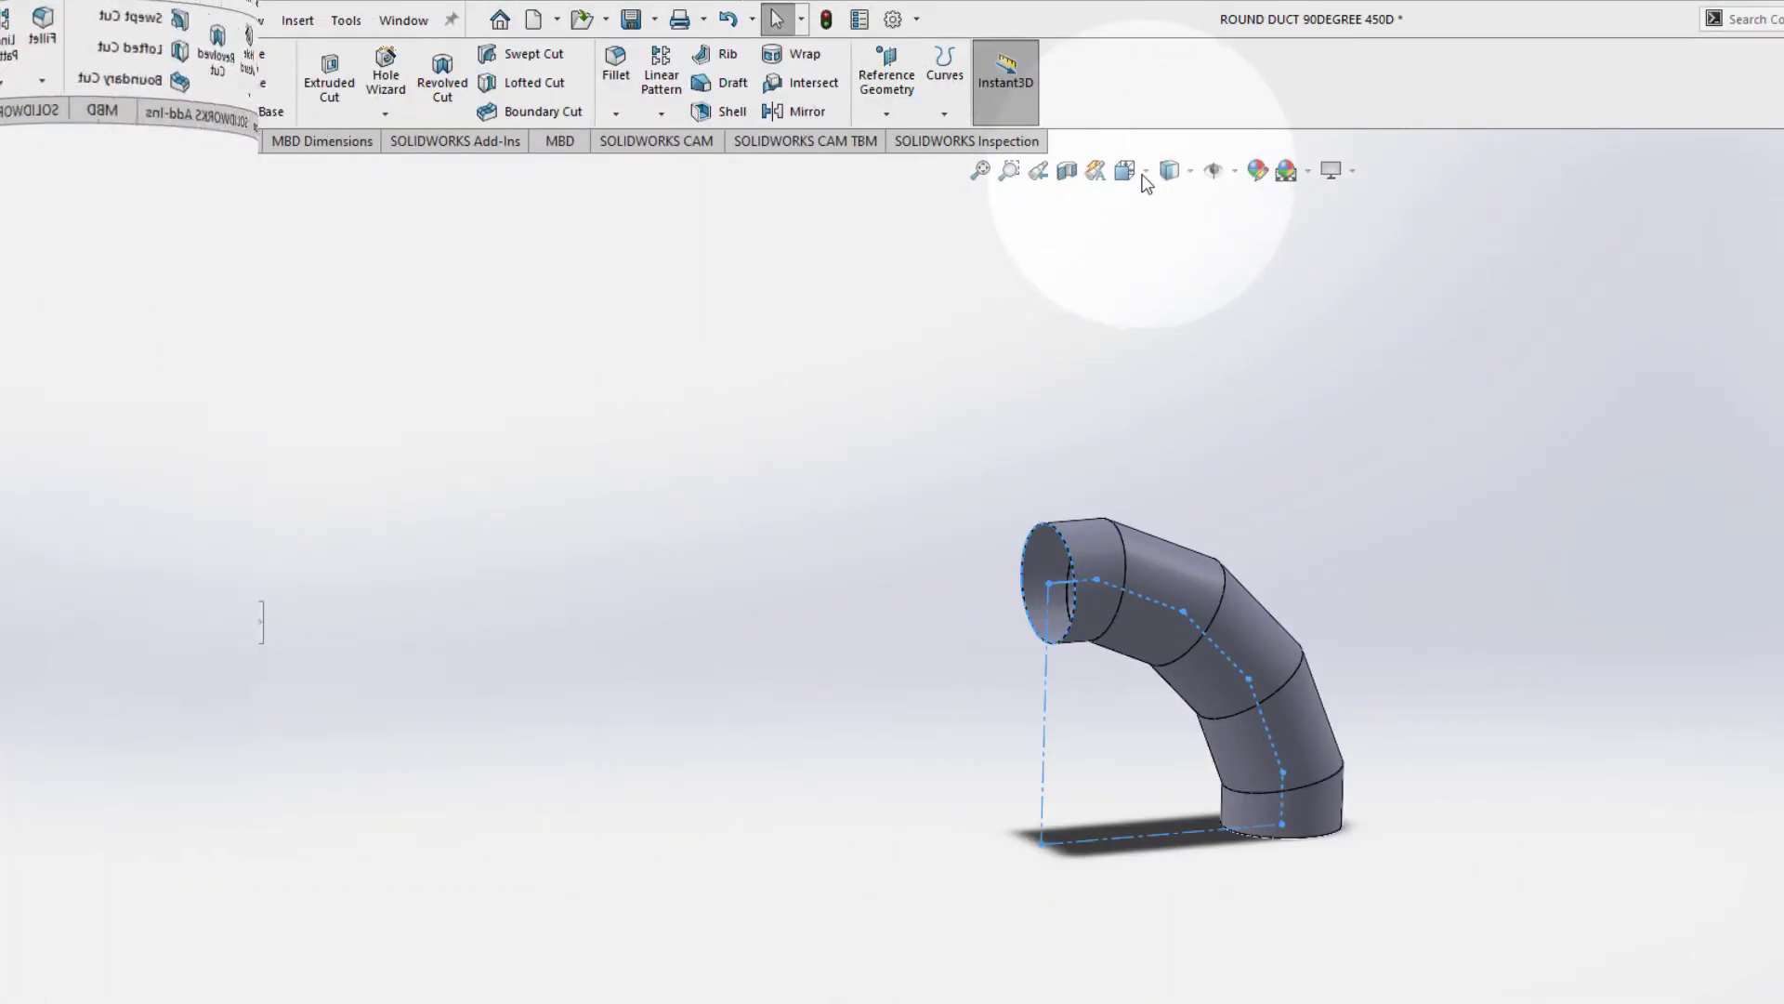
Step: Sketch a corner rectangle about 835 by 805 mm on the Front Plane, from the origin into the elbow's body
{"action": "left_click", "coordinate": [1141, 172]}
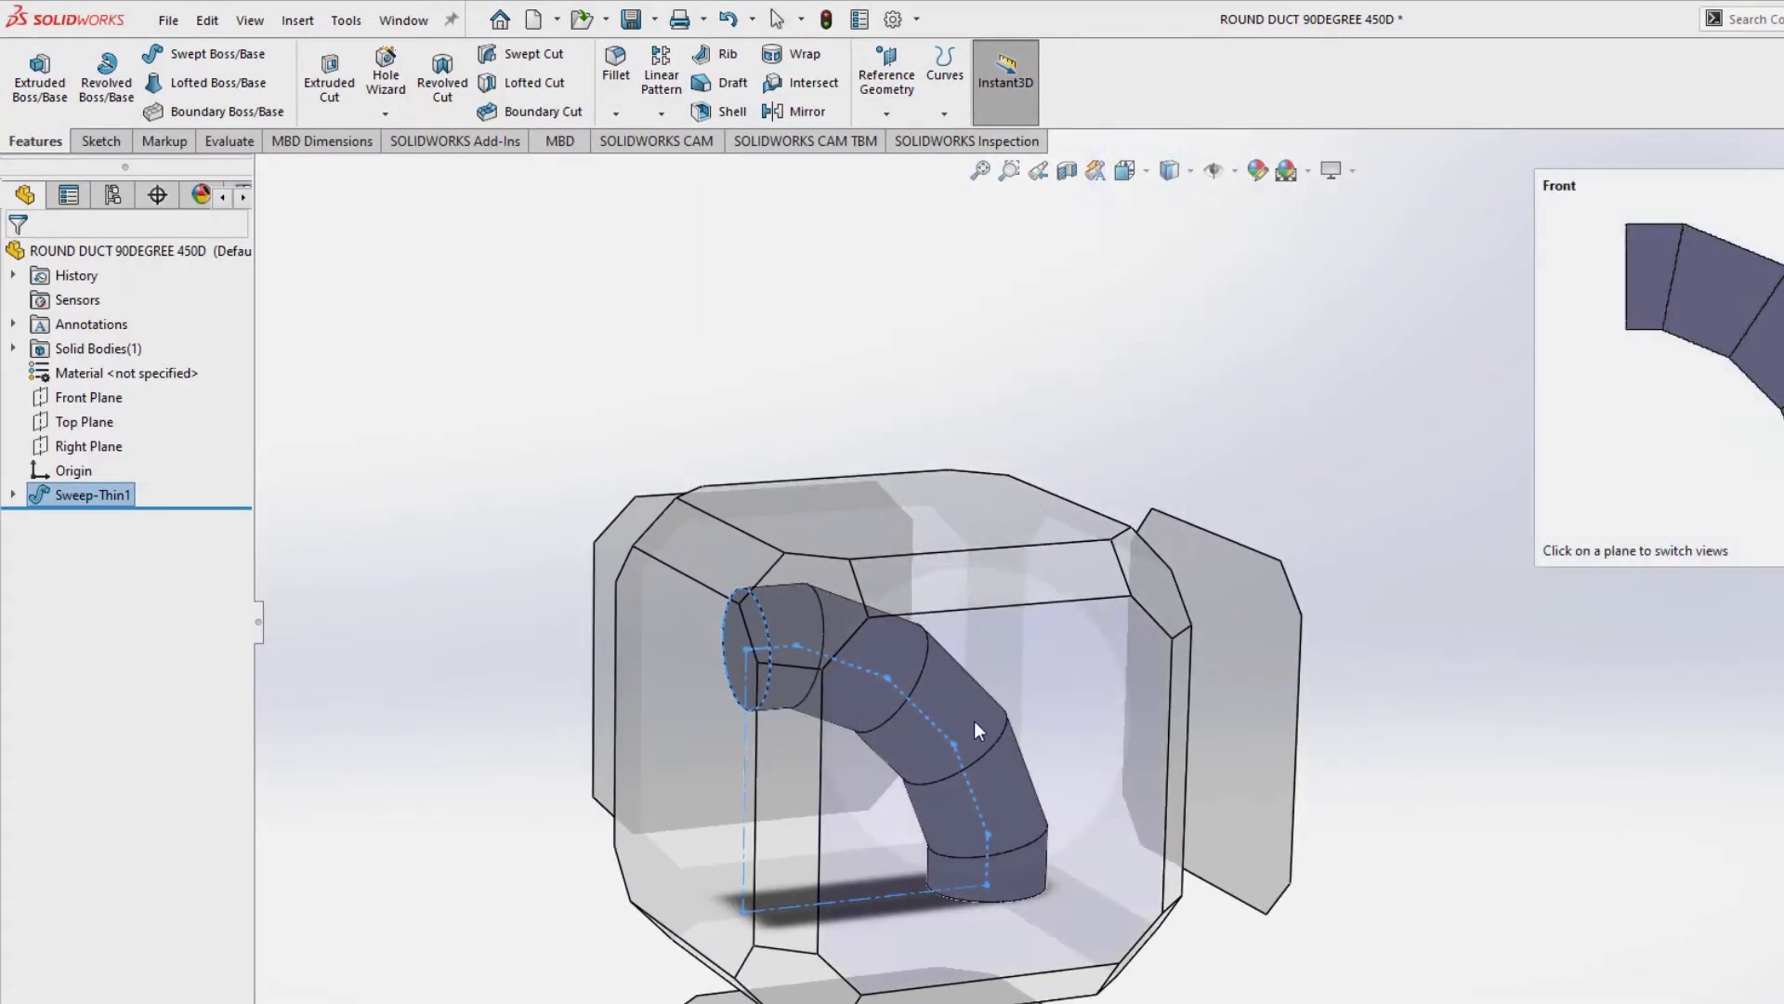
{"action": "left_click", "coordinate": [974, 723]}
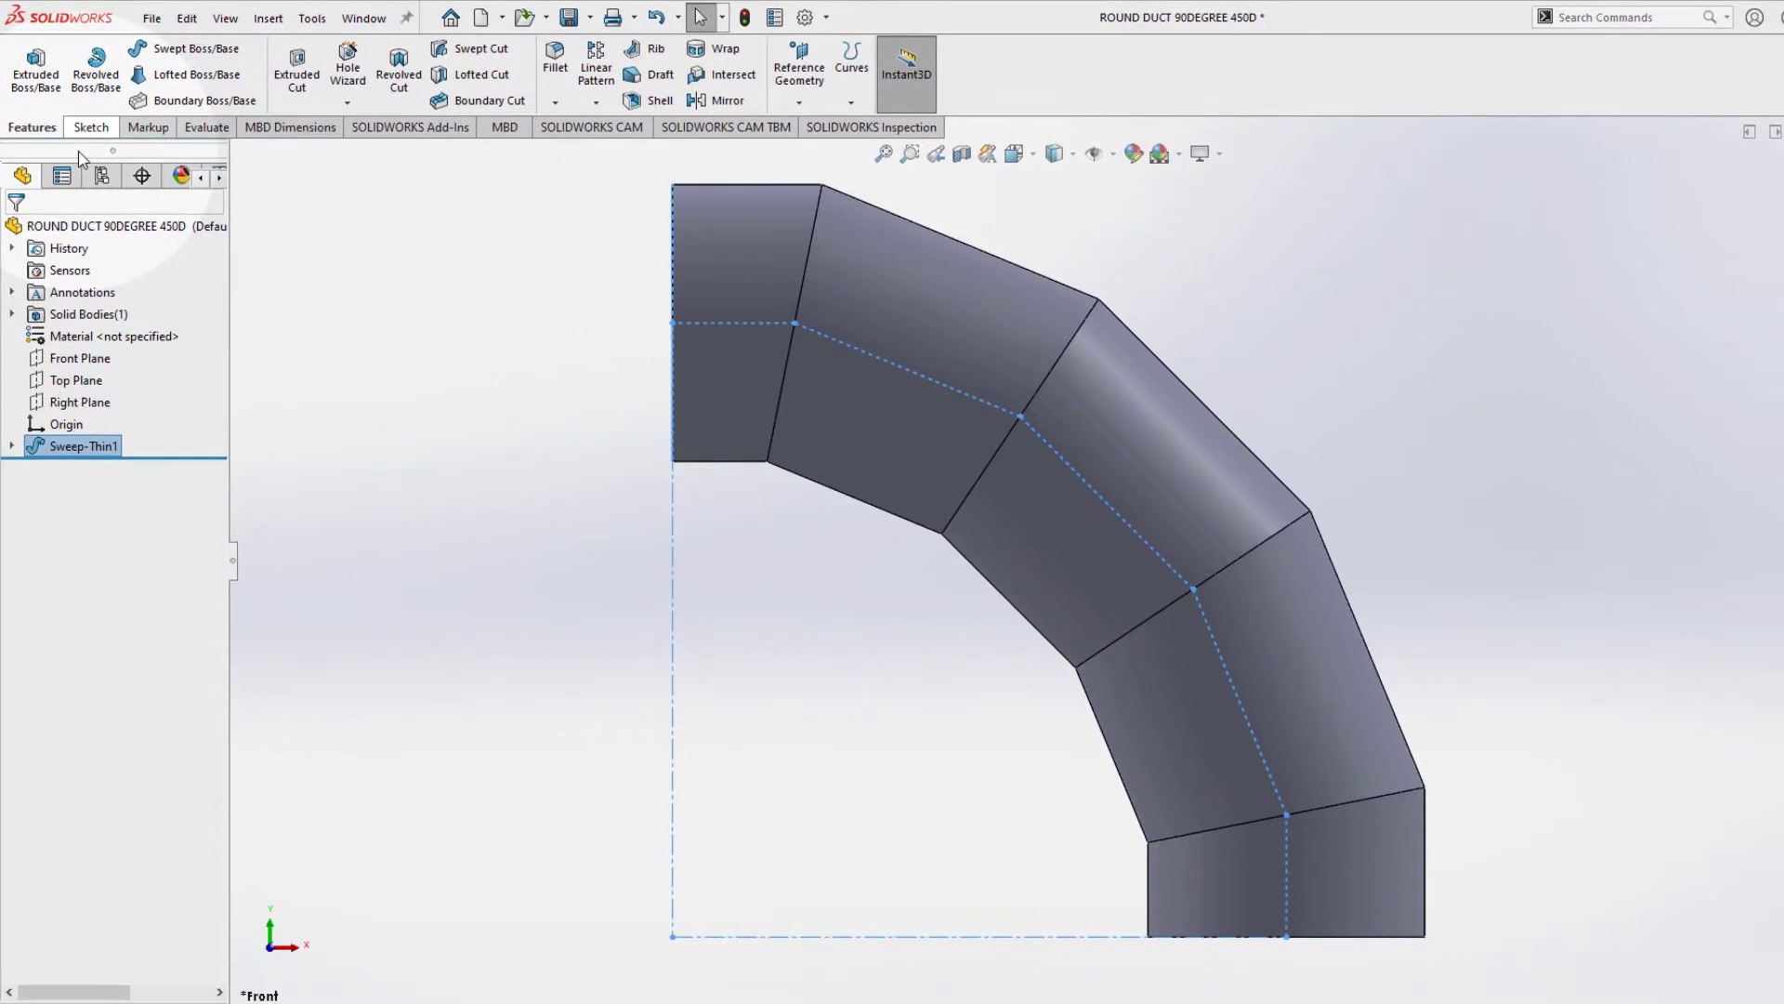
{"action": "left_click", "coordinate": [74, 361]}
{"action": "middle_click_drag", "start_coordinate": [522, 471], "coordinate": [1013, 166]}
{"action": "left_click", "coordinate": [1022, 155]}
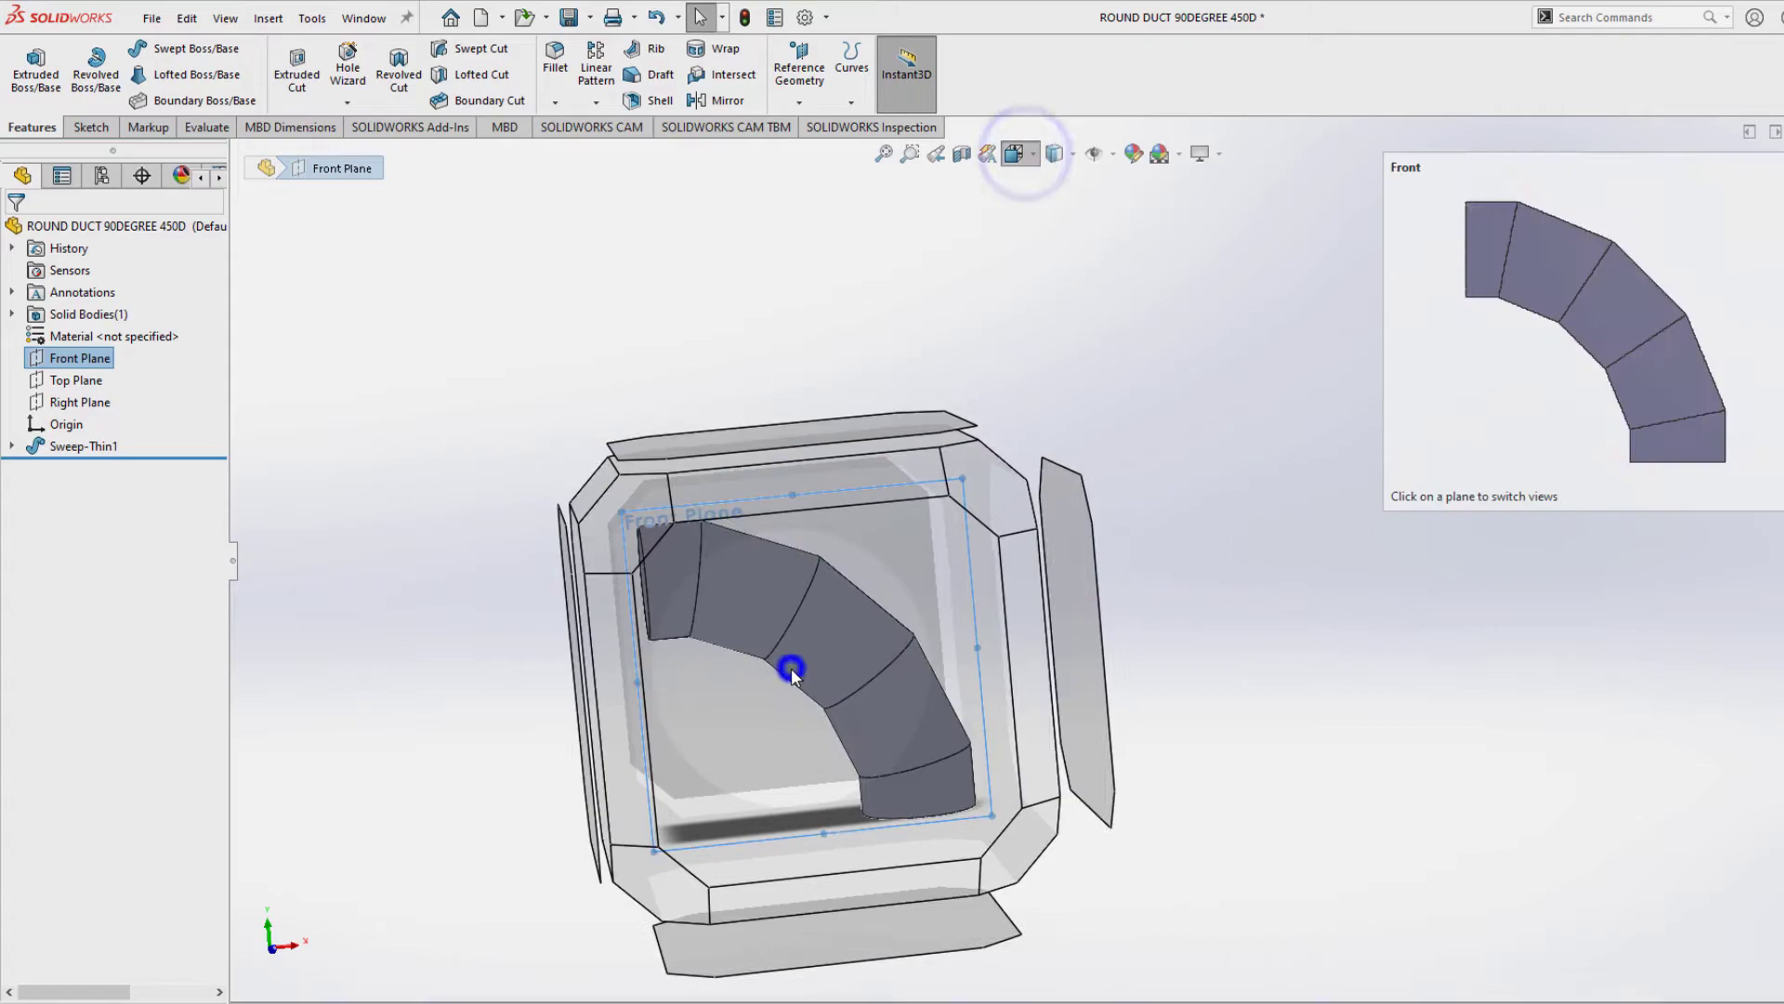
{"action": "left_click", "coordinate": [790, 669]}
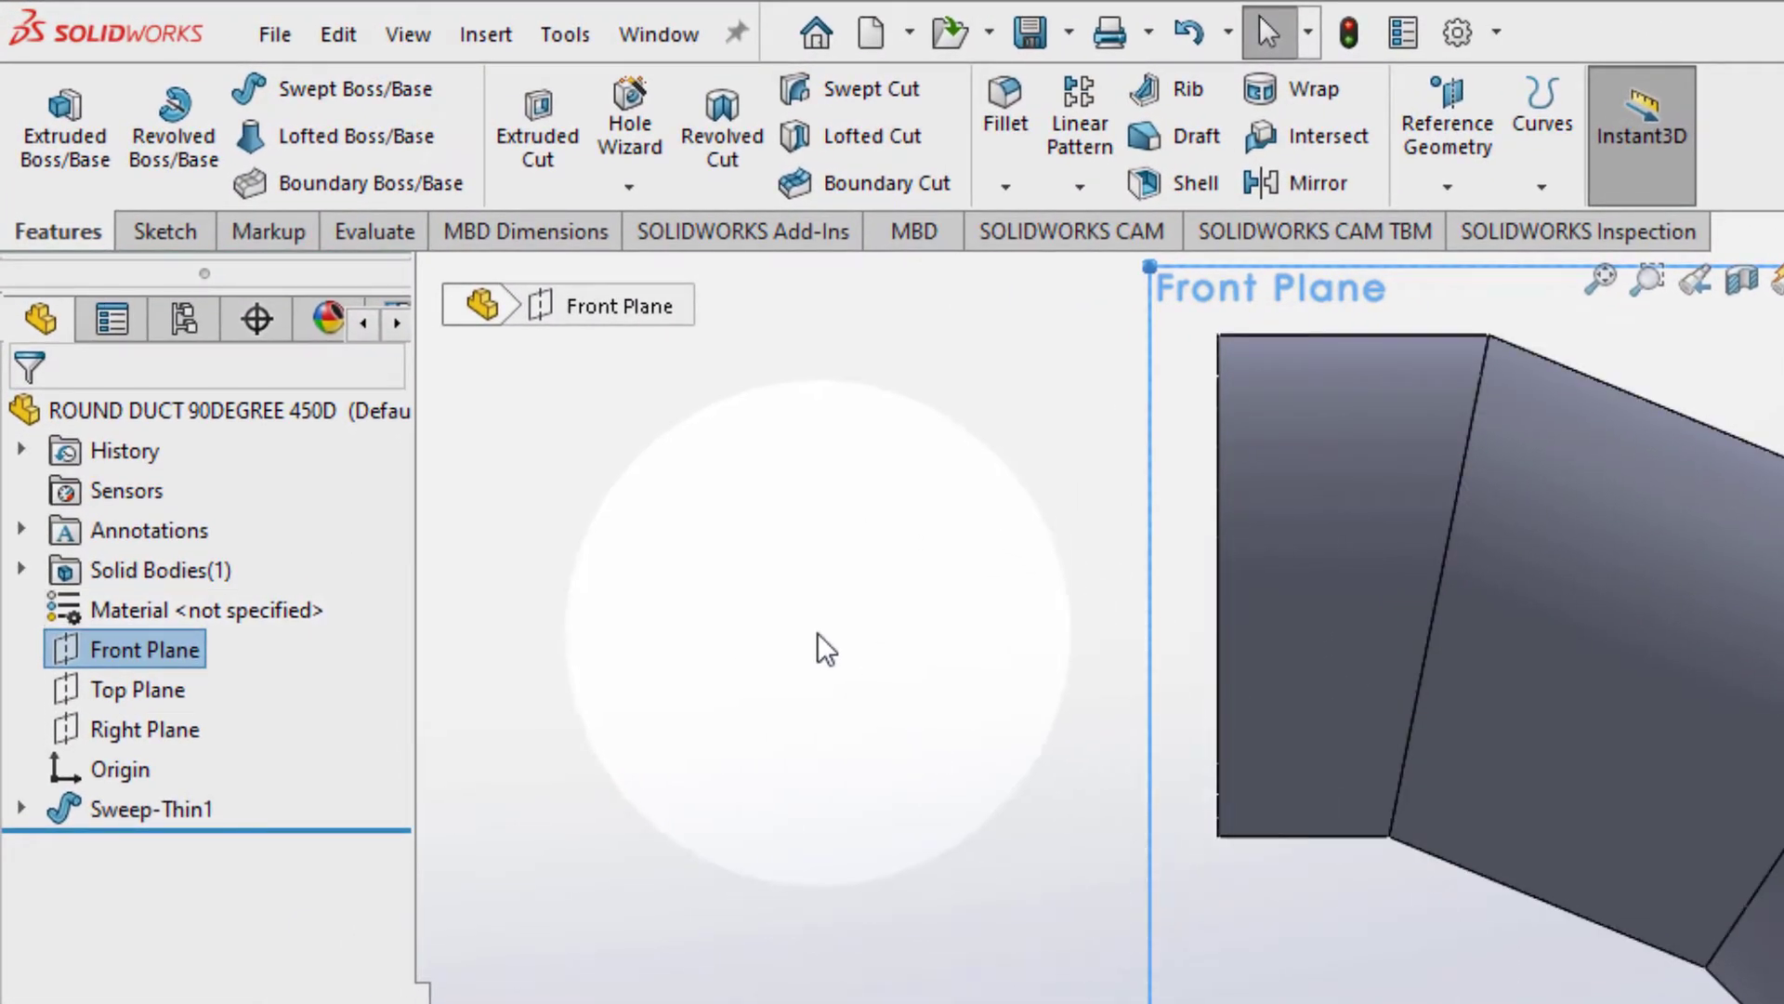
{"action": "left_click", "coordinate": [817, 632]}
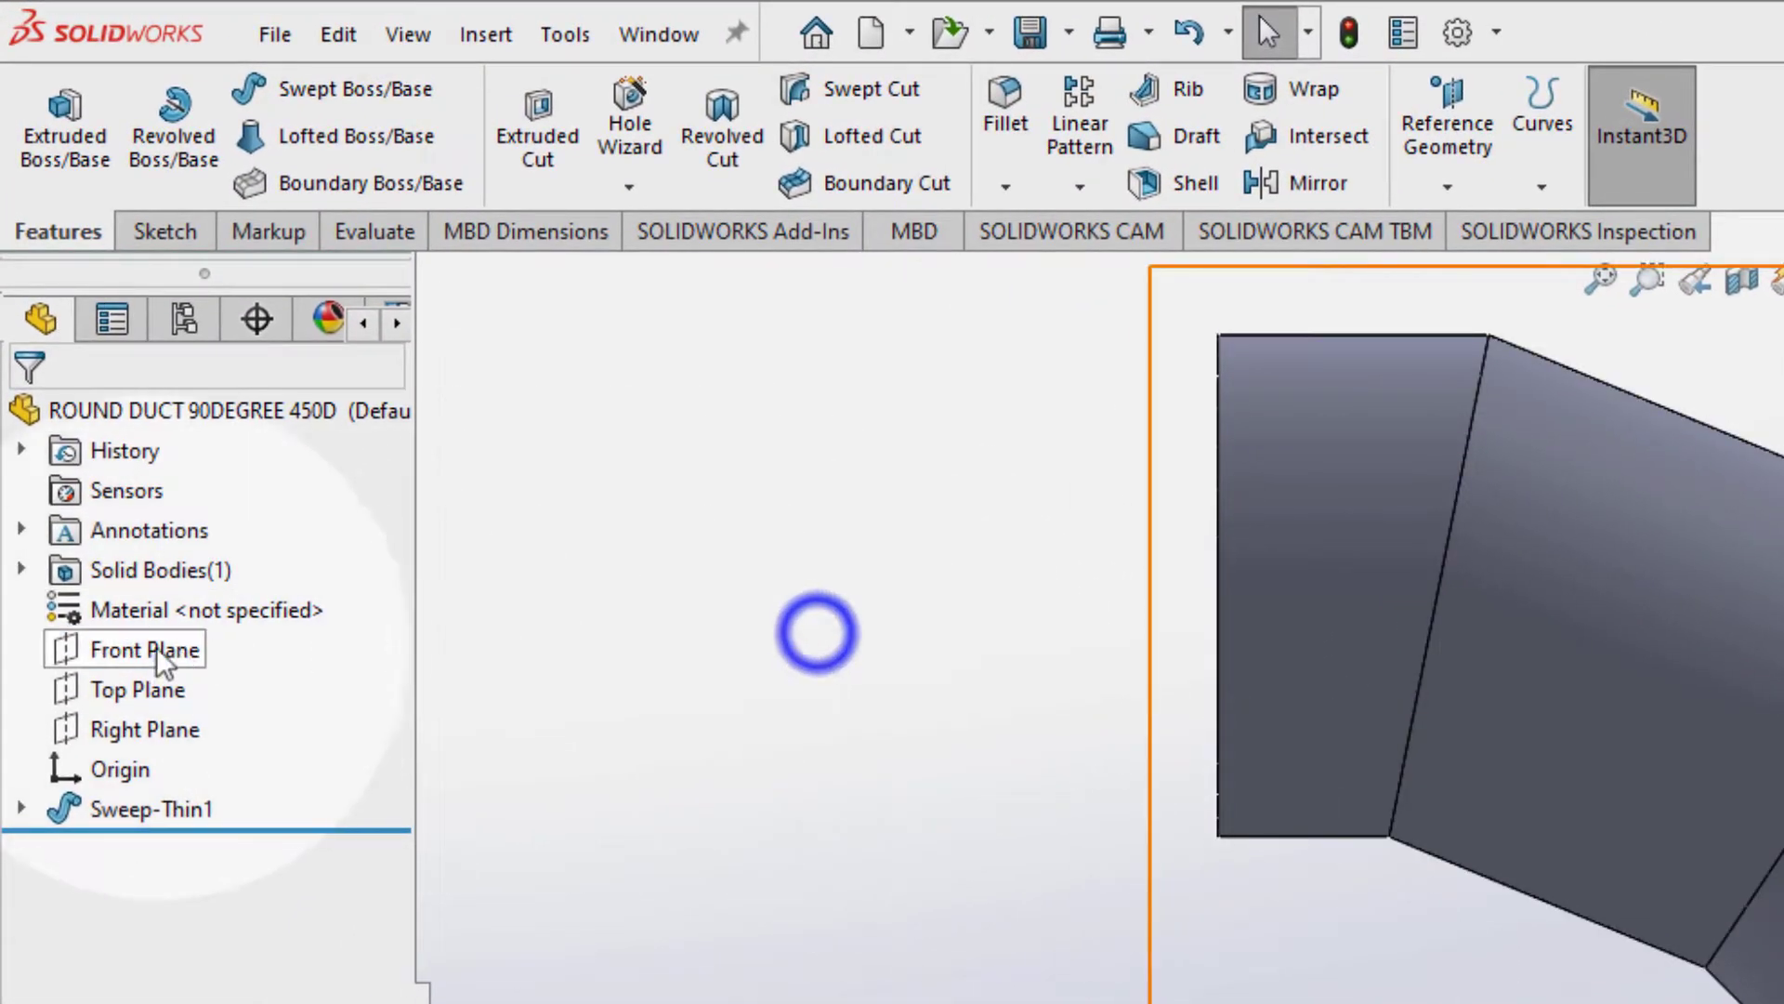
{"action": "left_click", "coordinate": [149, 647]}
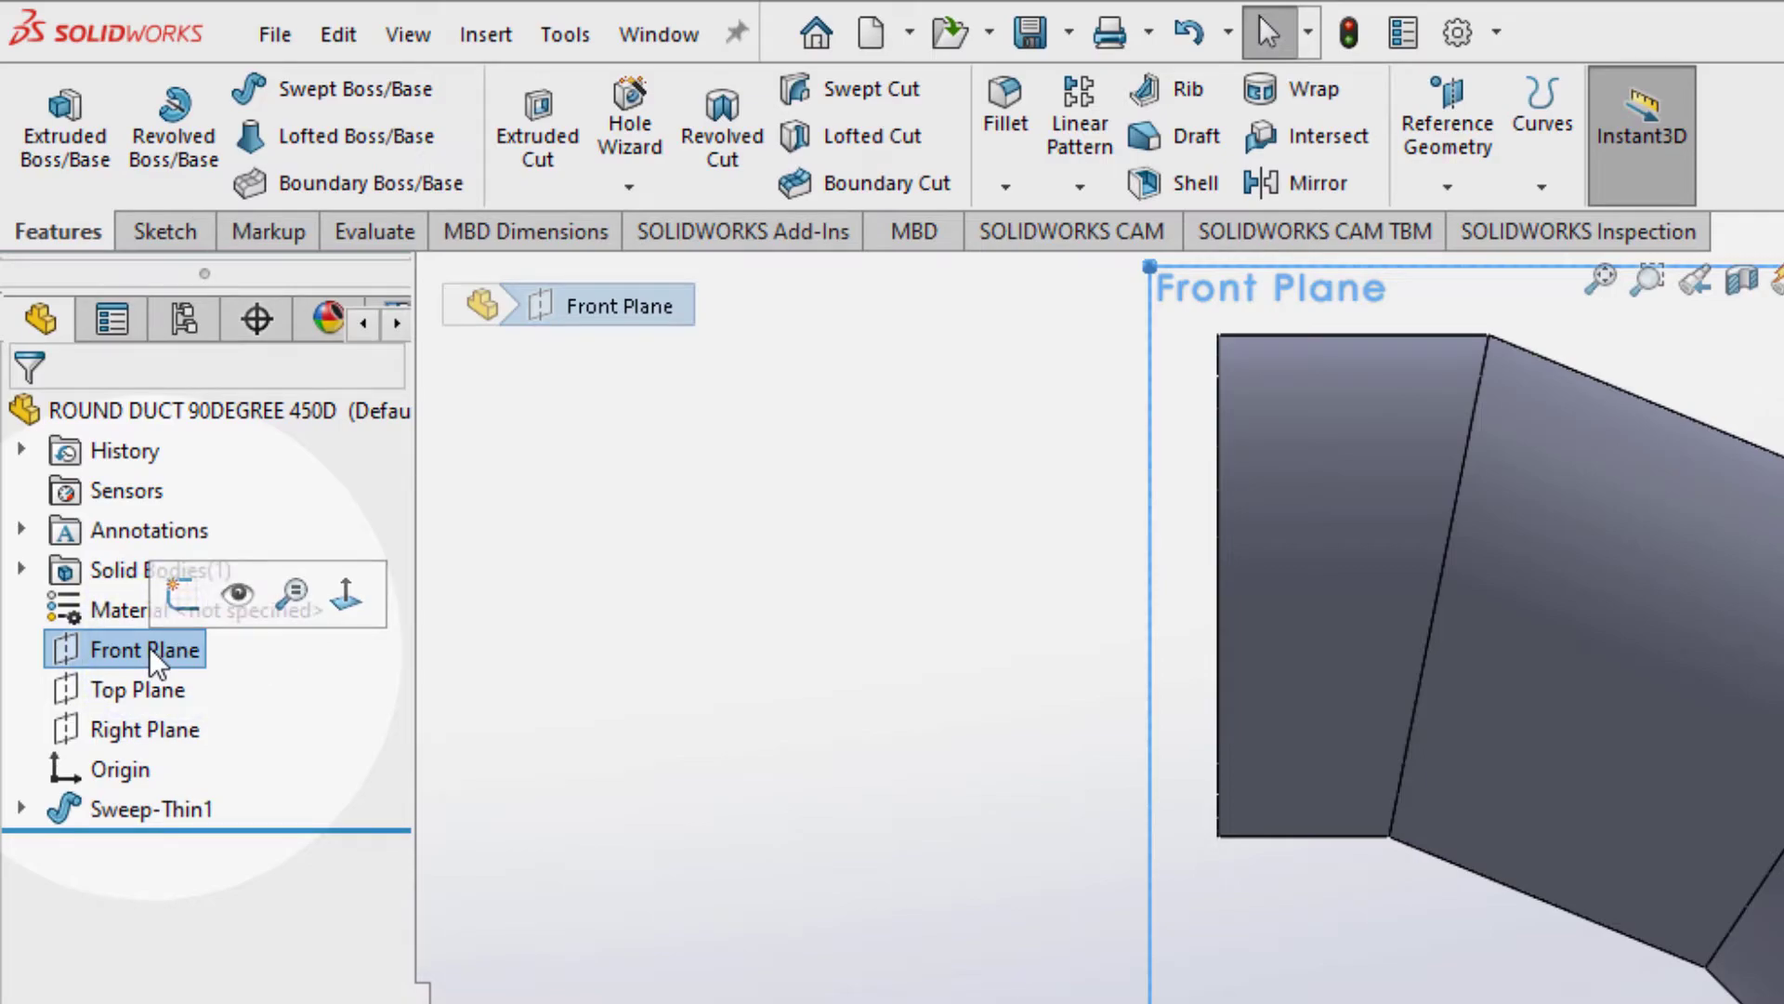
{"action": "left_click", "coordinate": [176, 591]}
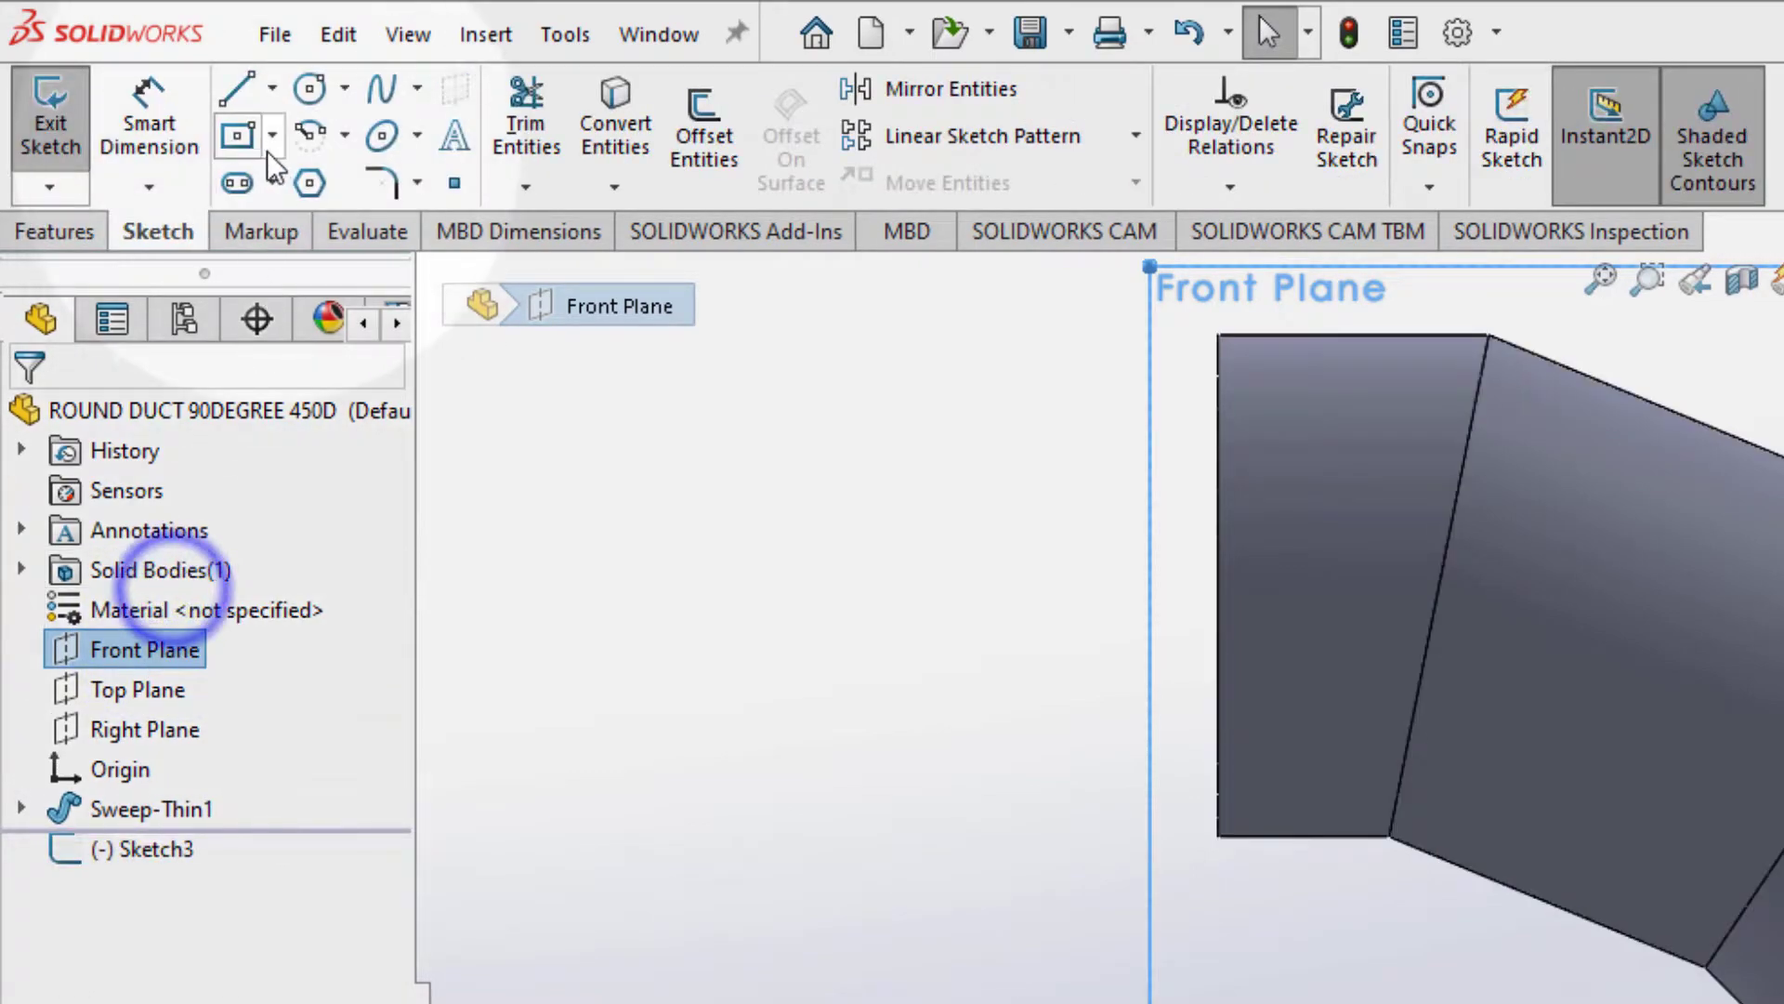
{"action": "left_click", "coordinate": [272, 135]}
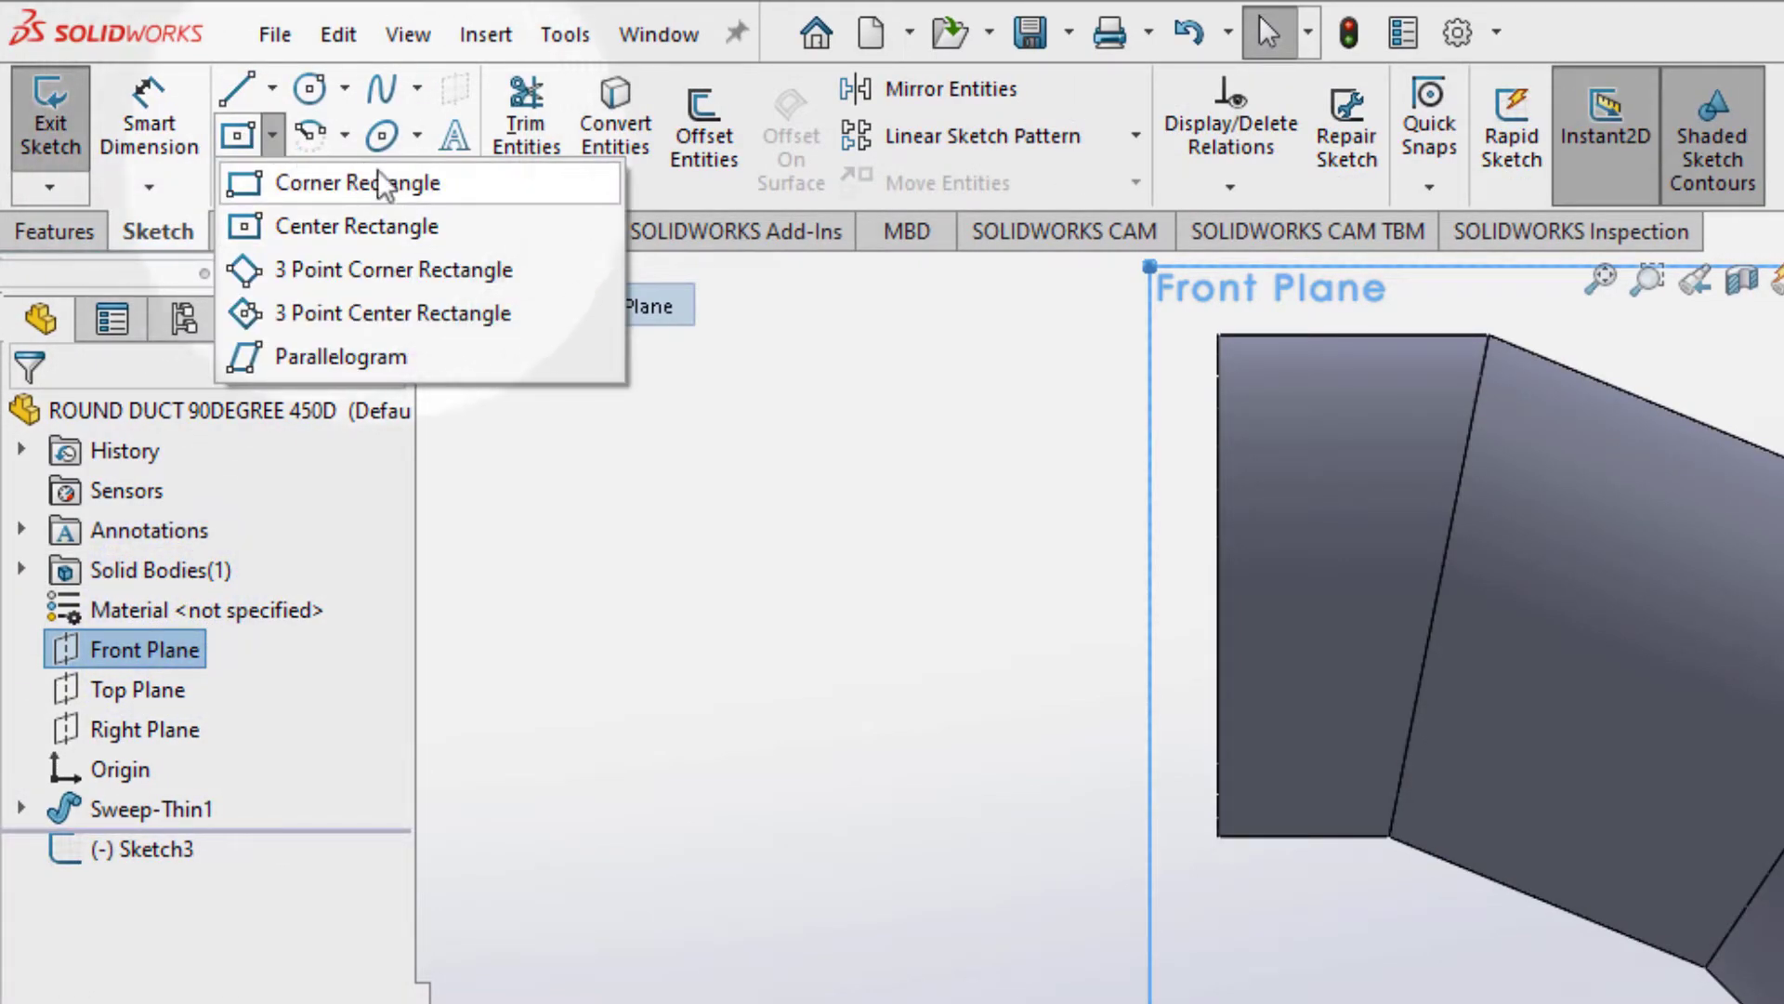
{"action": "left_click", "coordinate": [417, 182]}
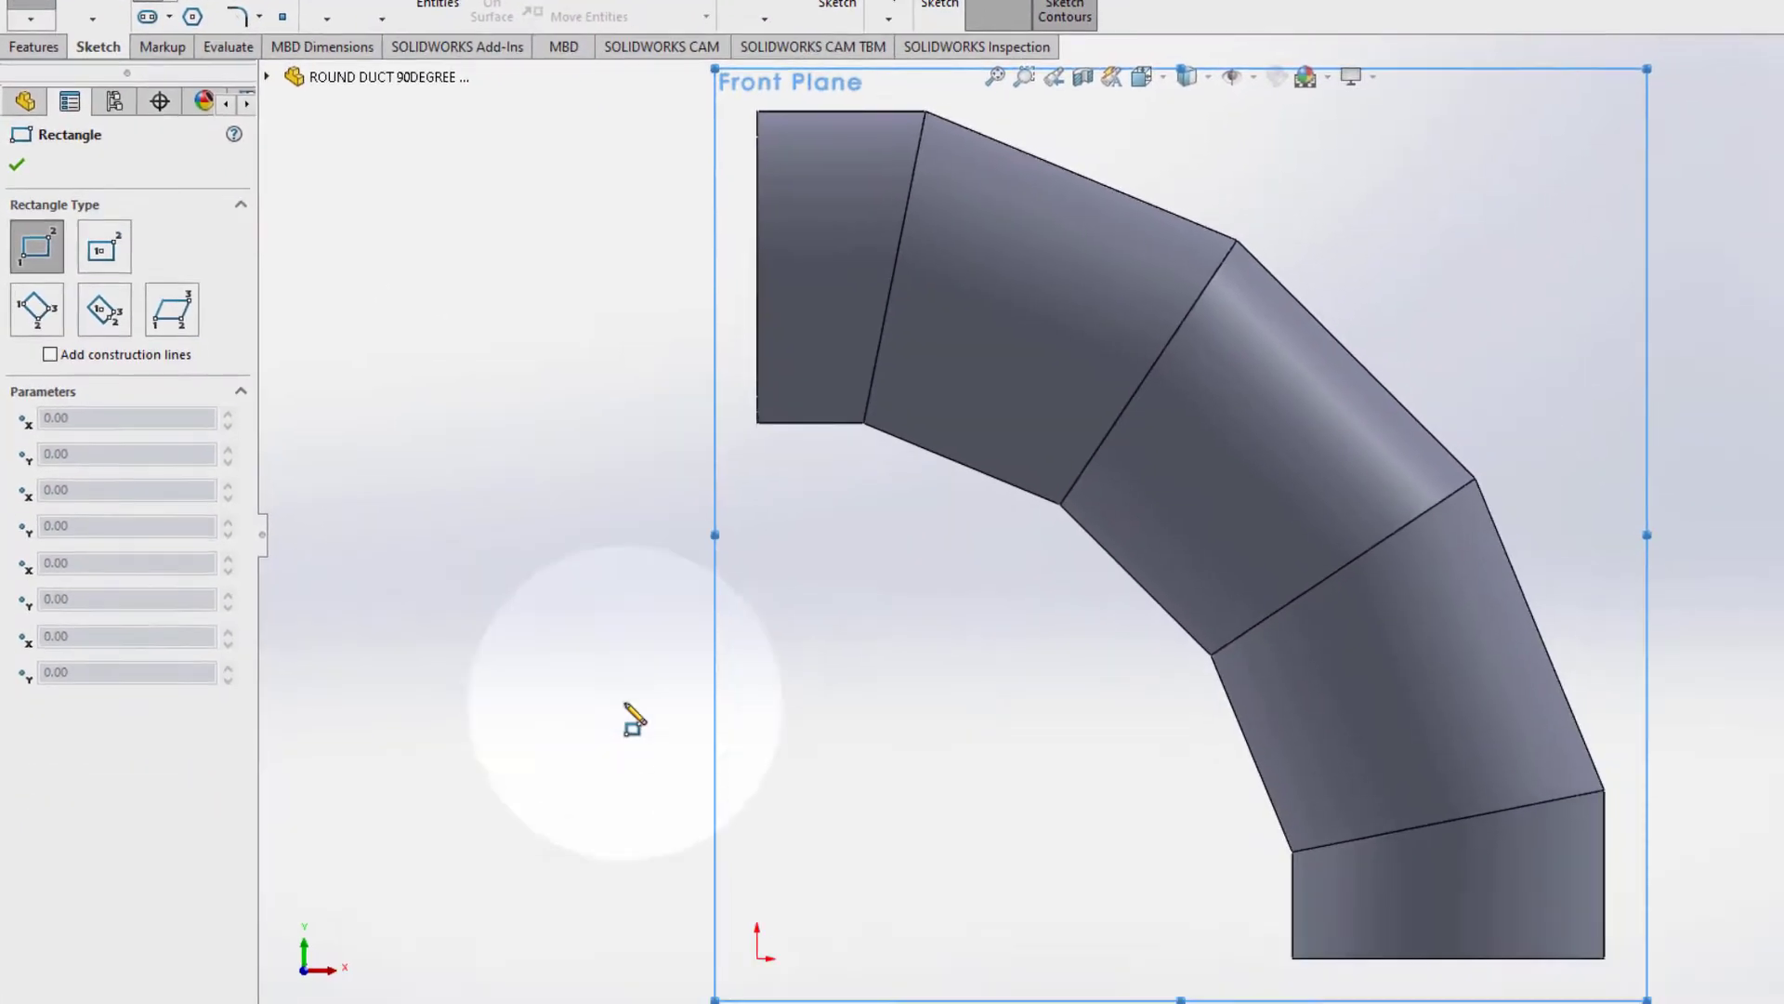
{"action": "mouse_move", "coordinate": [1090, 1003]}
{"action": "left_mouse_down"}
{"action": "mouse_move", "coordinate": [1278, 1003]}
{"action": "mouse_move", "coordinate": [1717, 912]}
{"action": "left_mouse_up"}
{"action": "left_click_drag", "start_coordinate": [1169, 539], "coordinate": [1305, 385]}
Step: Dimension the rectangle's horizontal upper edge as 820 mm
{"action": "left_click", "coordinate": [106, 90]}
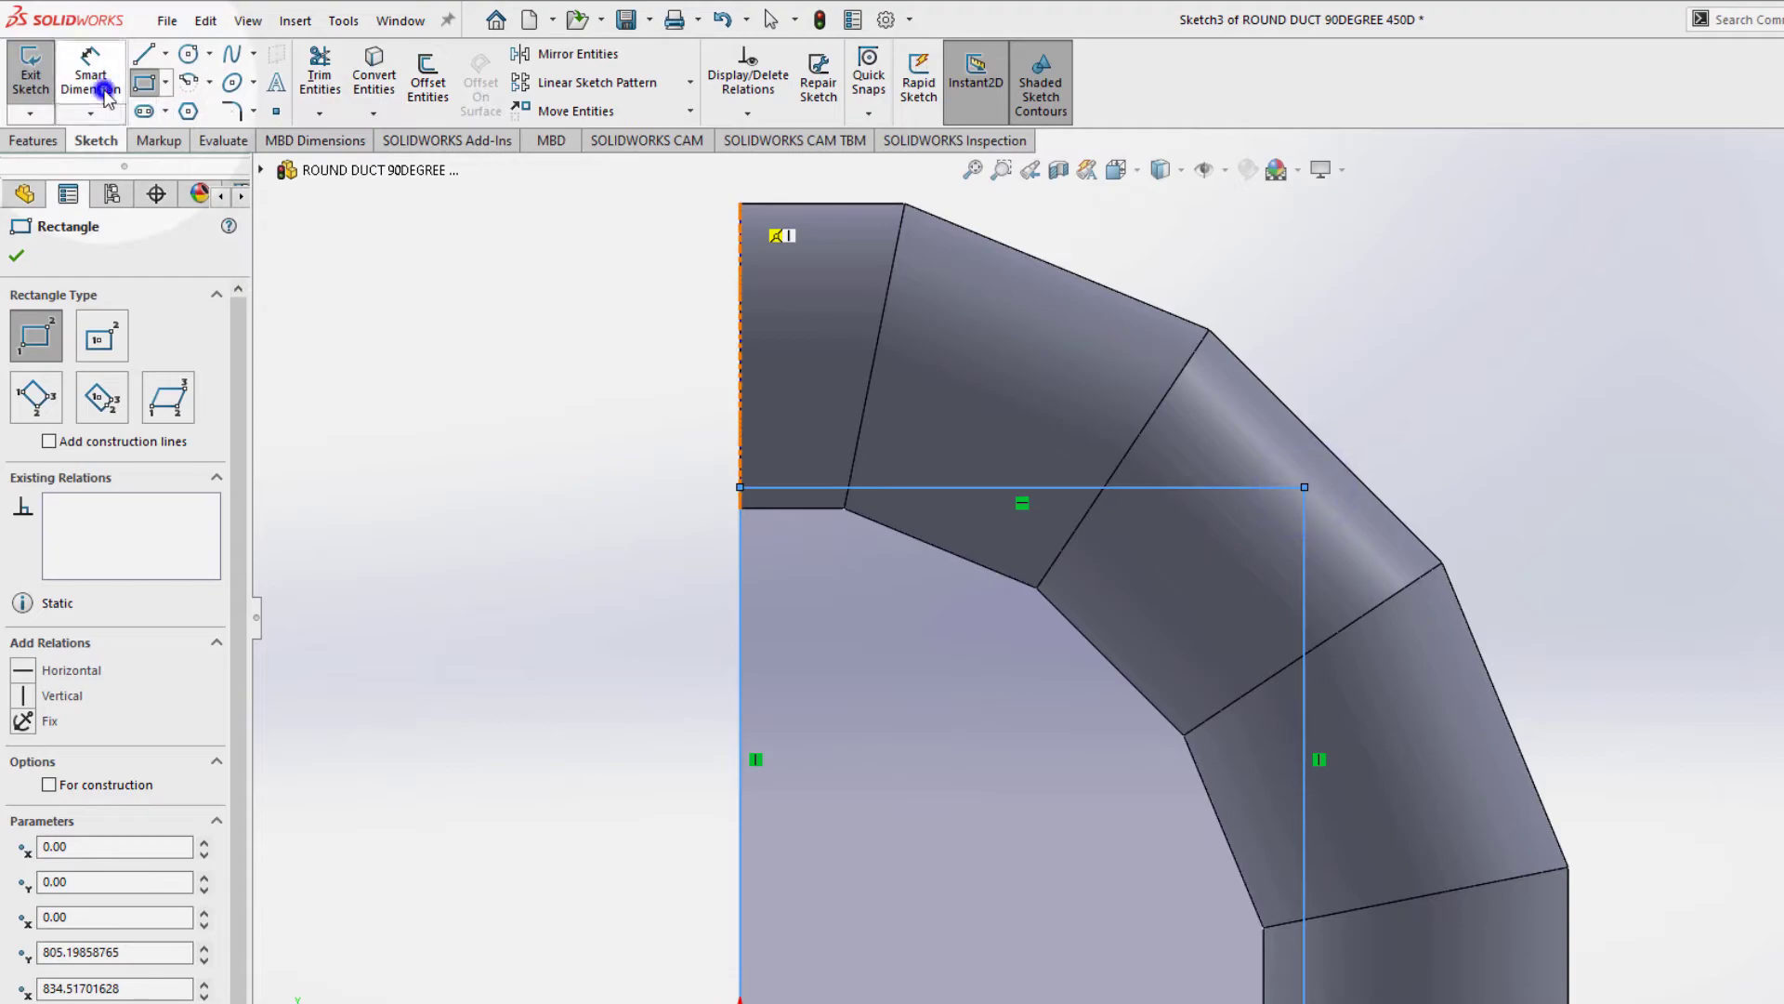
{"action": "left_click", "coordinate": [1023, 487]}
{"action": "left_click", "coordinate": [1059, 398]}
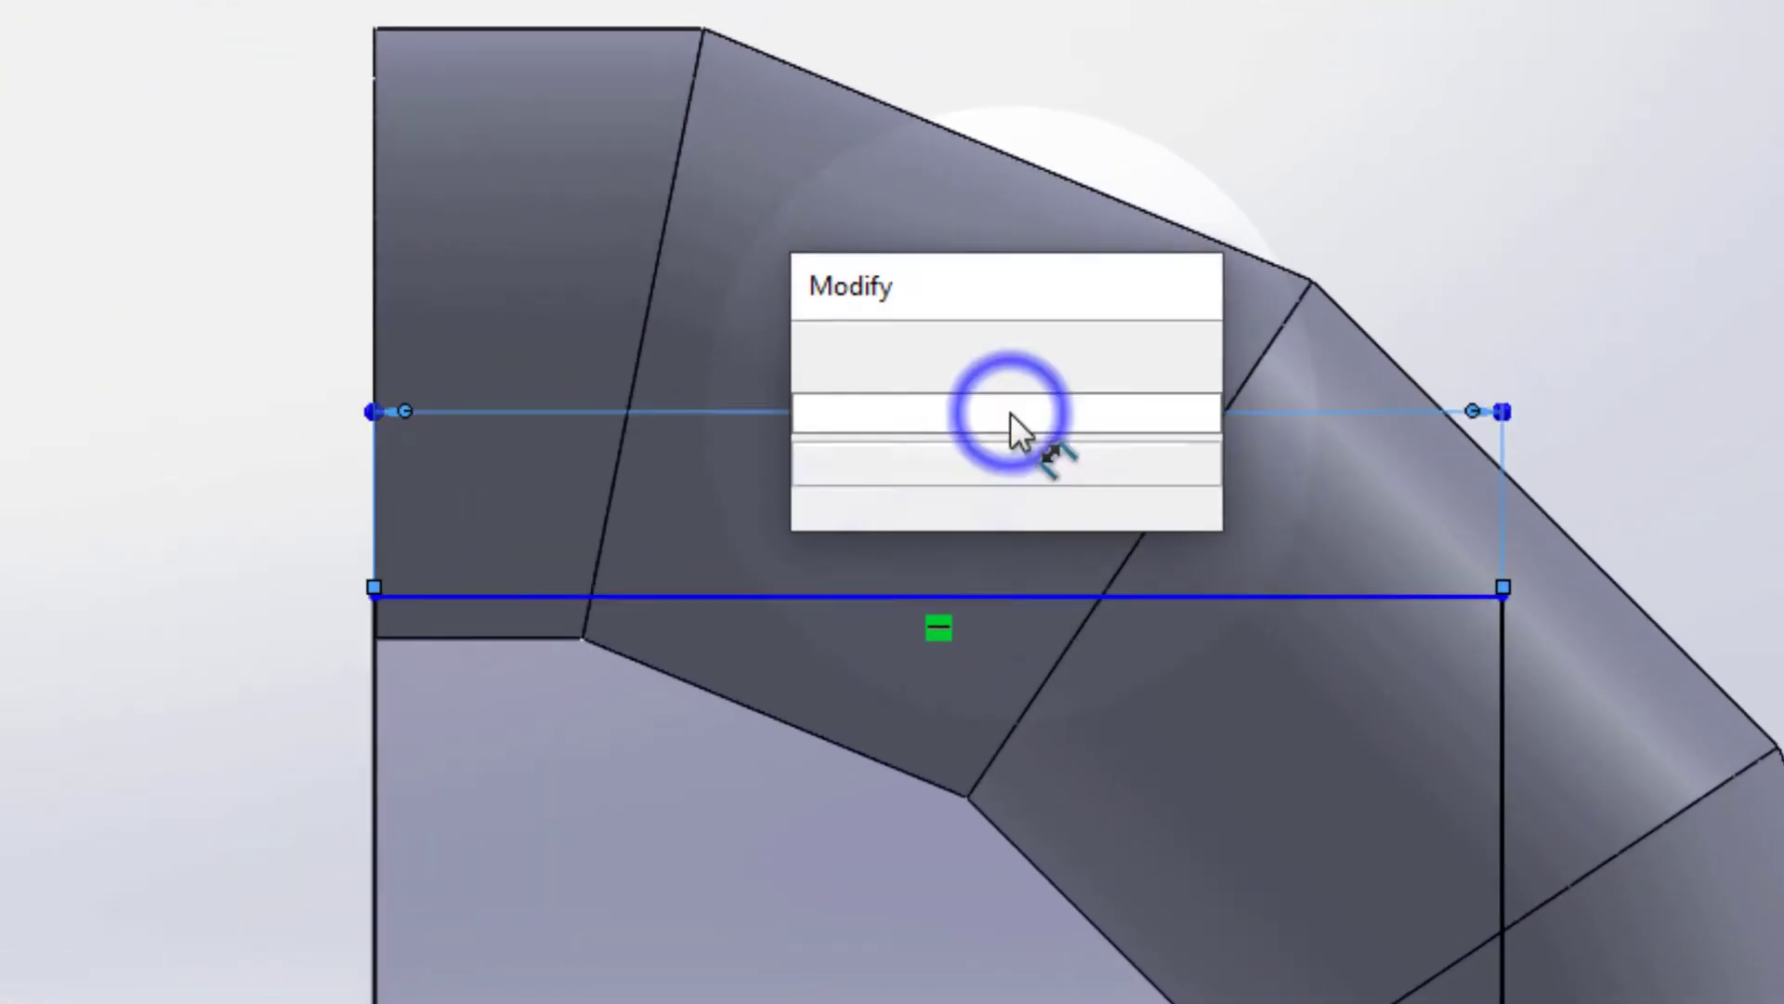
{"action": "type", "text": "820"}
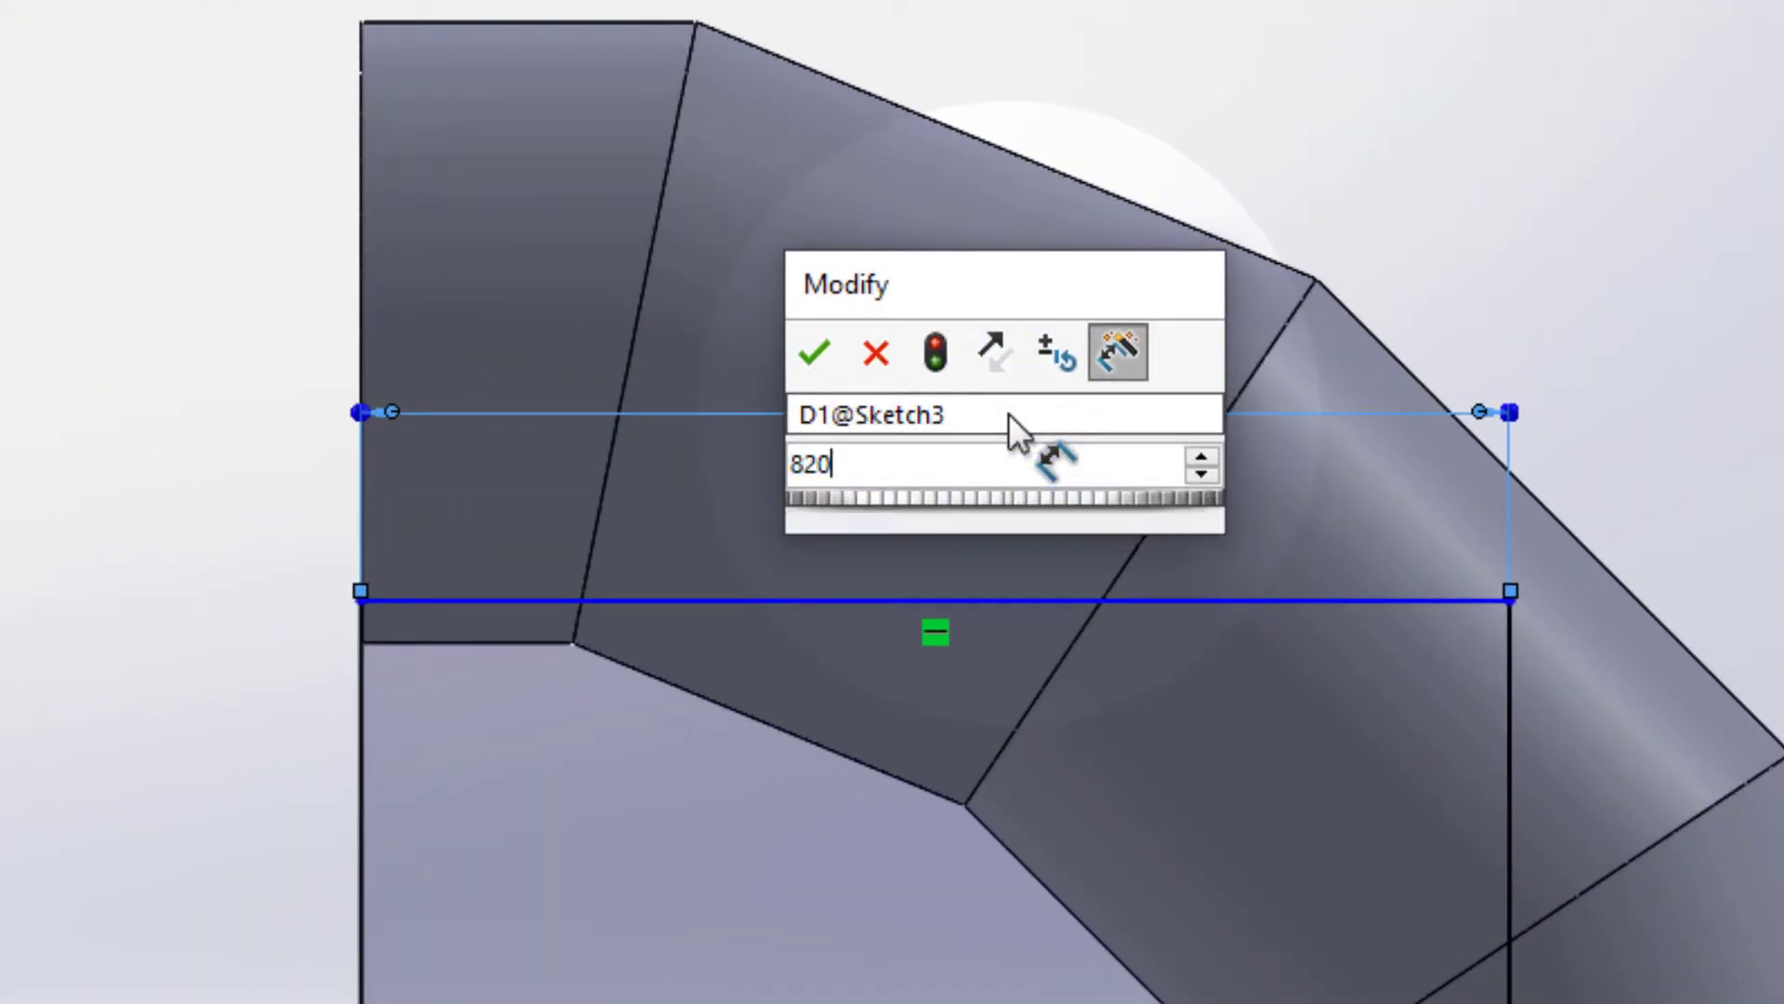
{"action": "key", "text": "Return"}
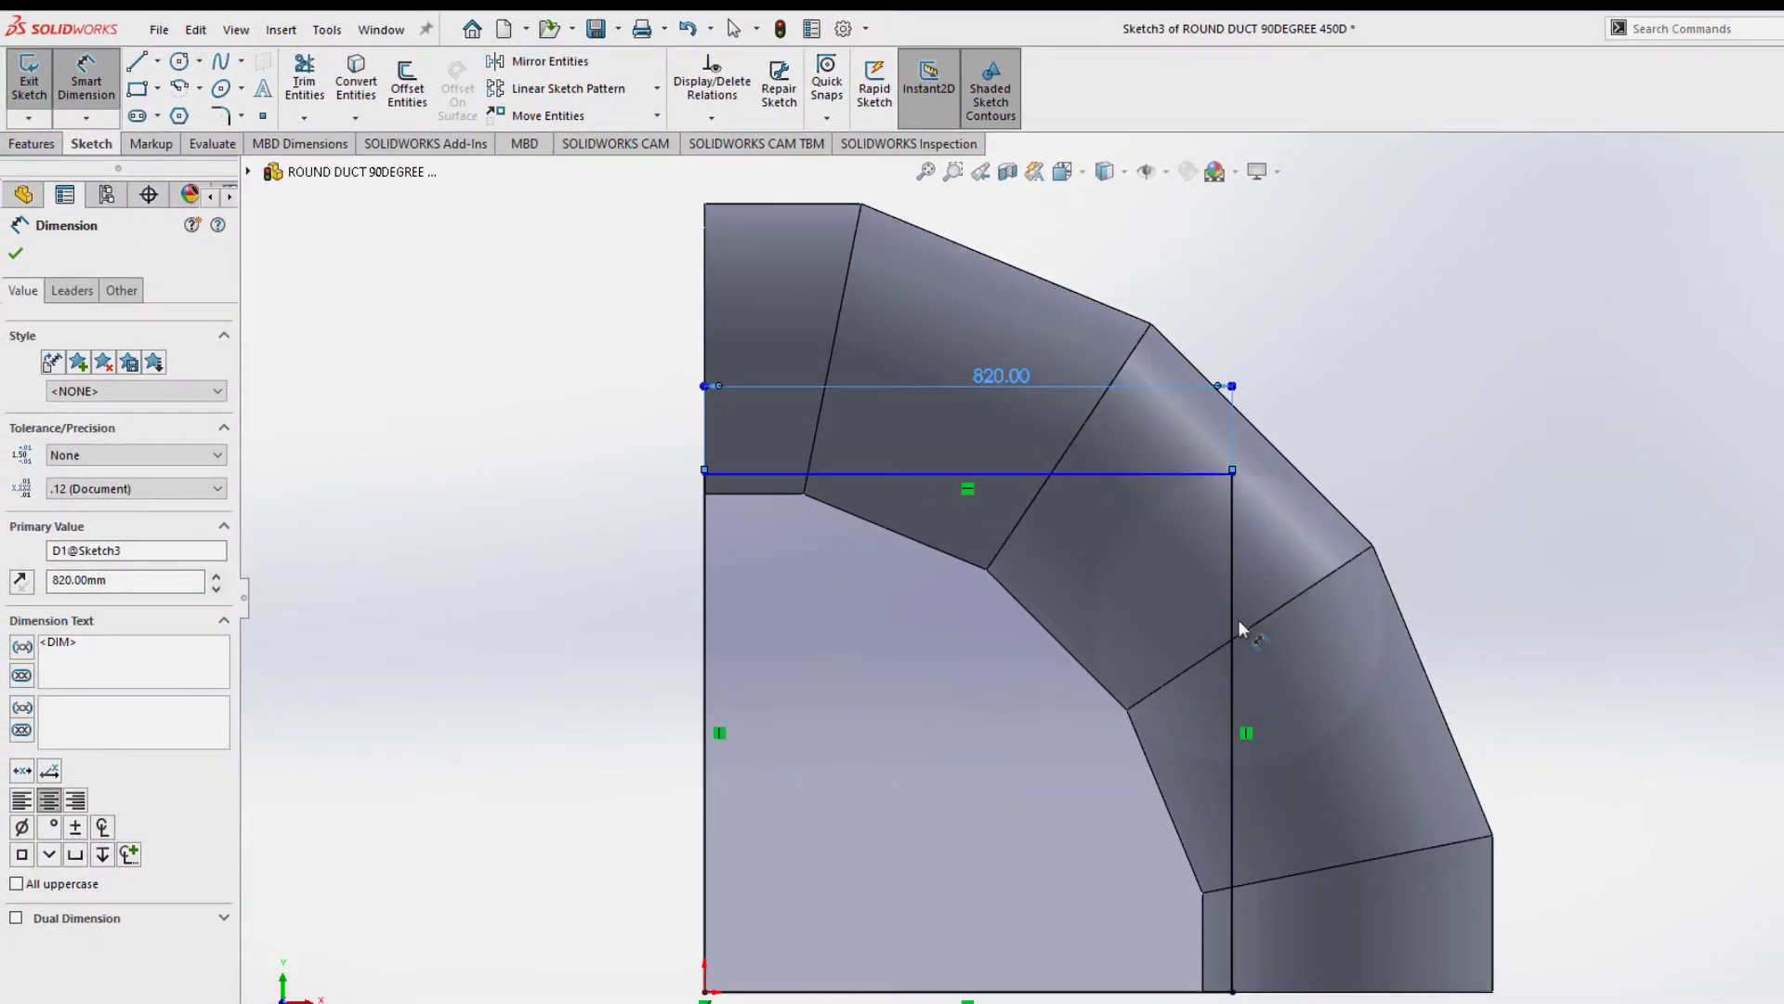
{"action": "key", "text": "Escape"}
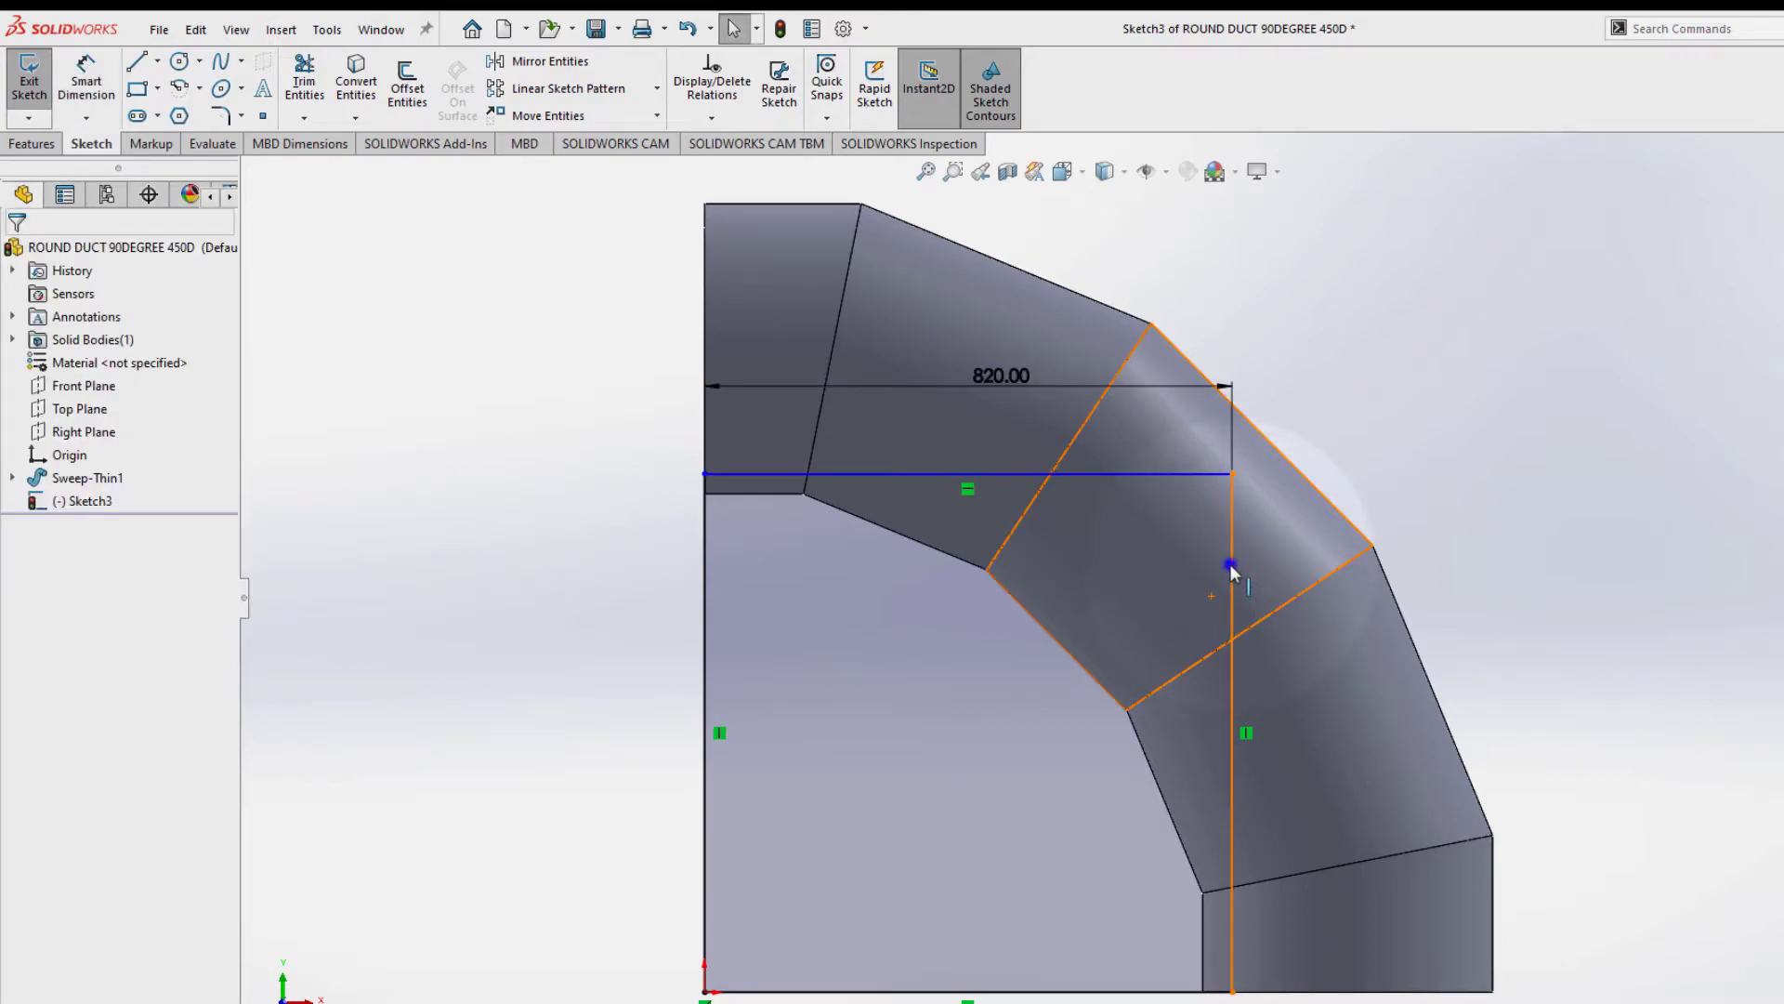
Step: Add an Equal relation between the rectangle's right vertical edge and its upper horizontal edge
{"action": "left_click", "coordinate": [1233, 567]}
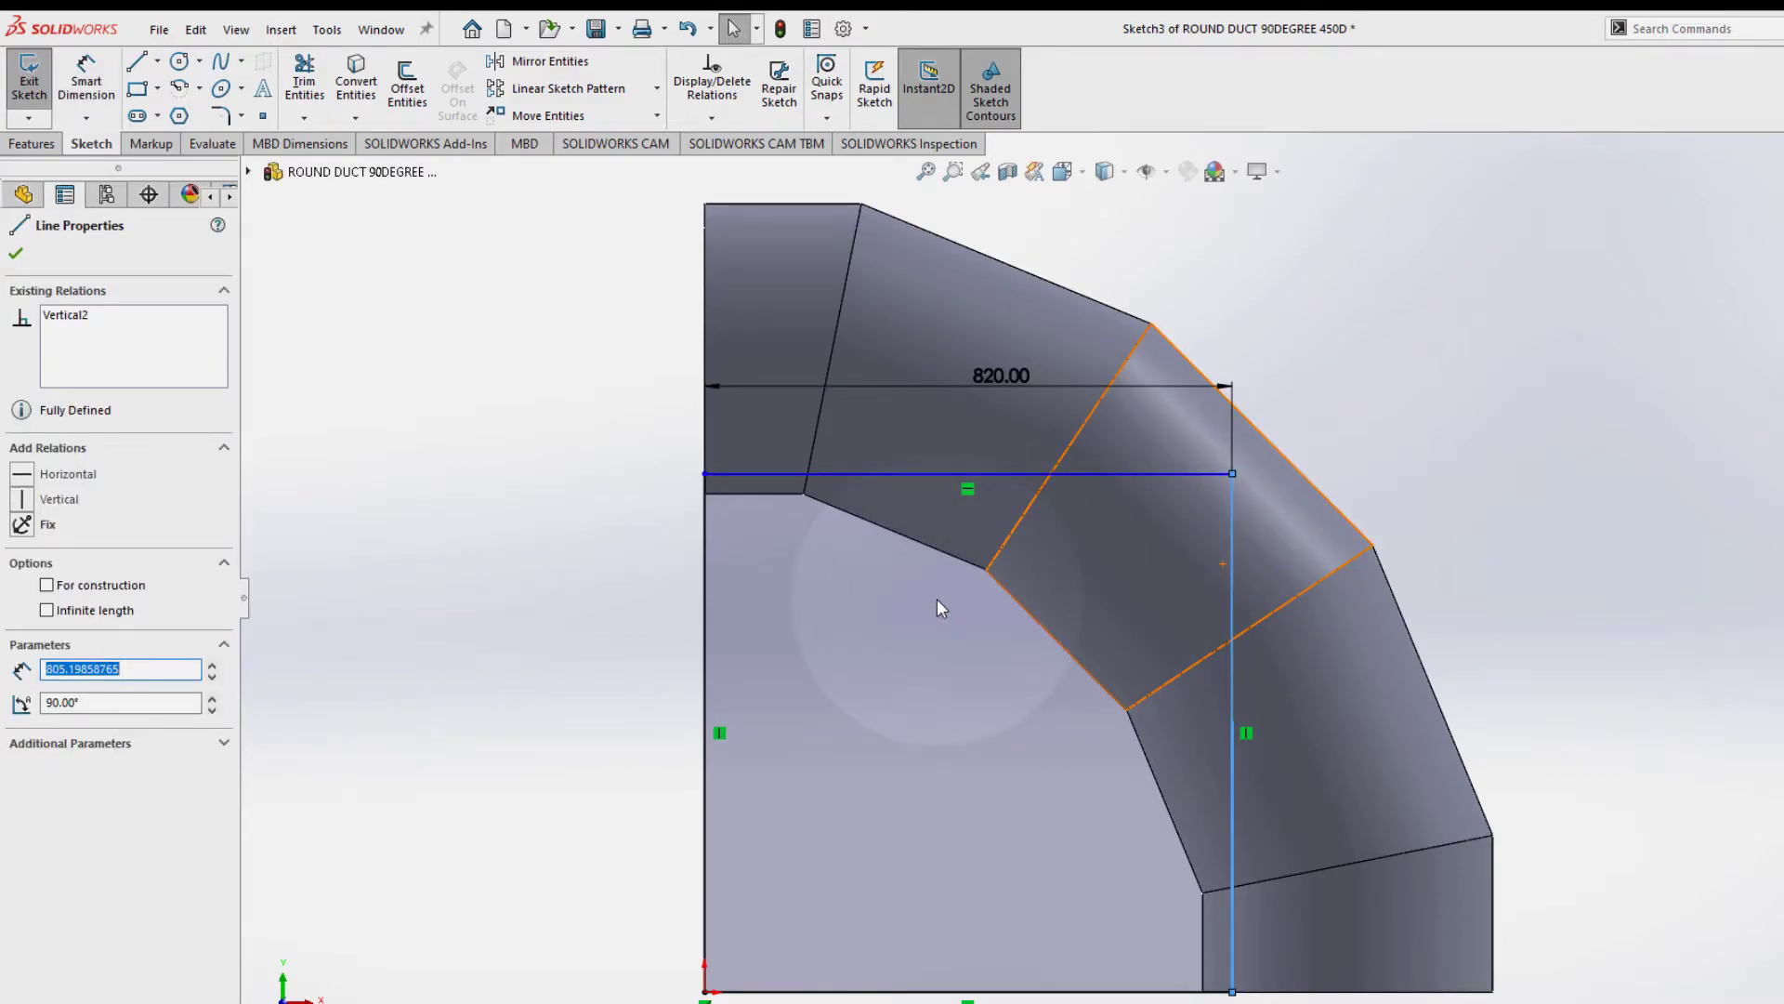
{"action": "left_click", "coordinate": [870, 474], "text": "ctrl"}
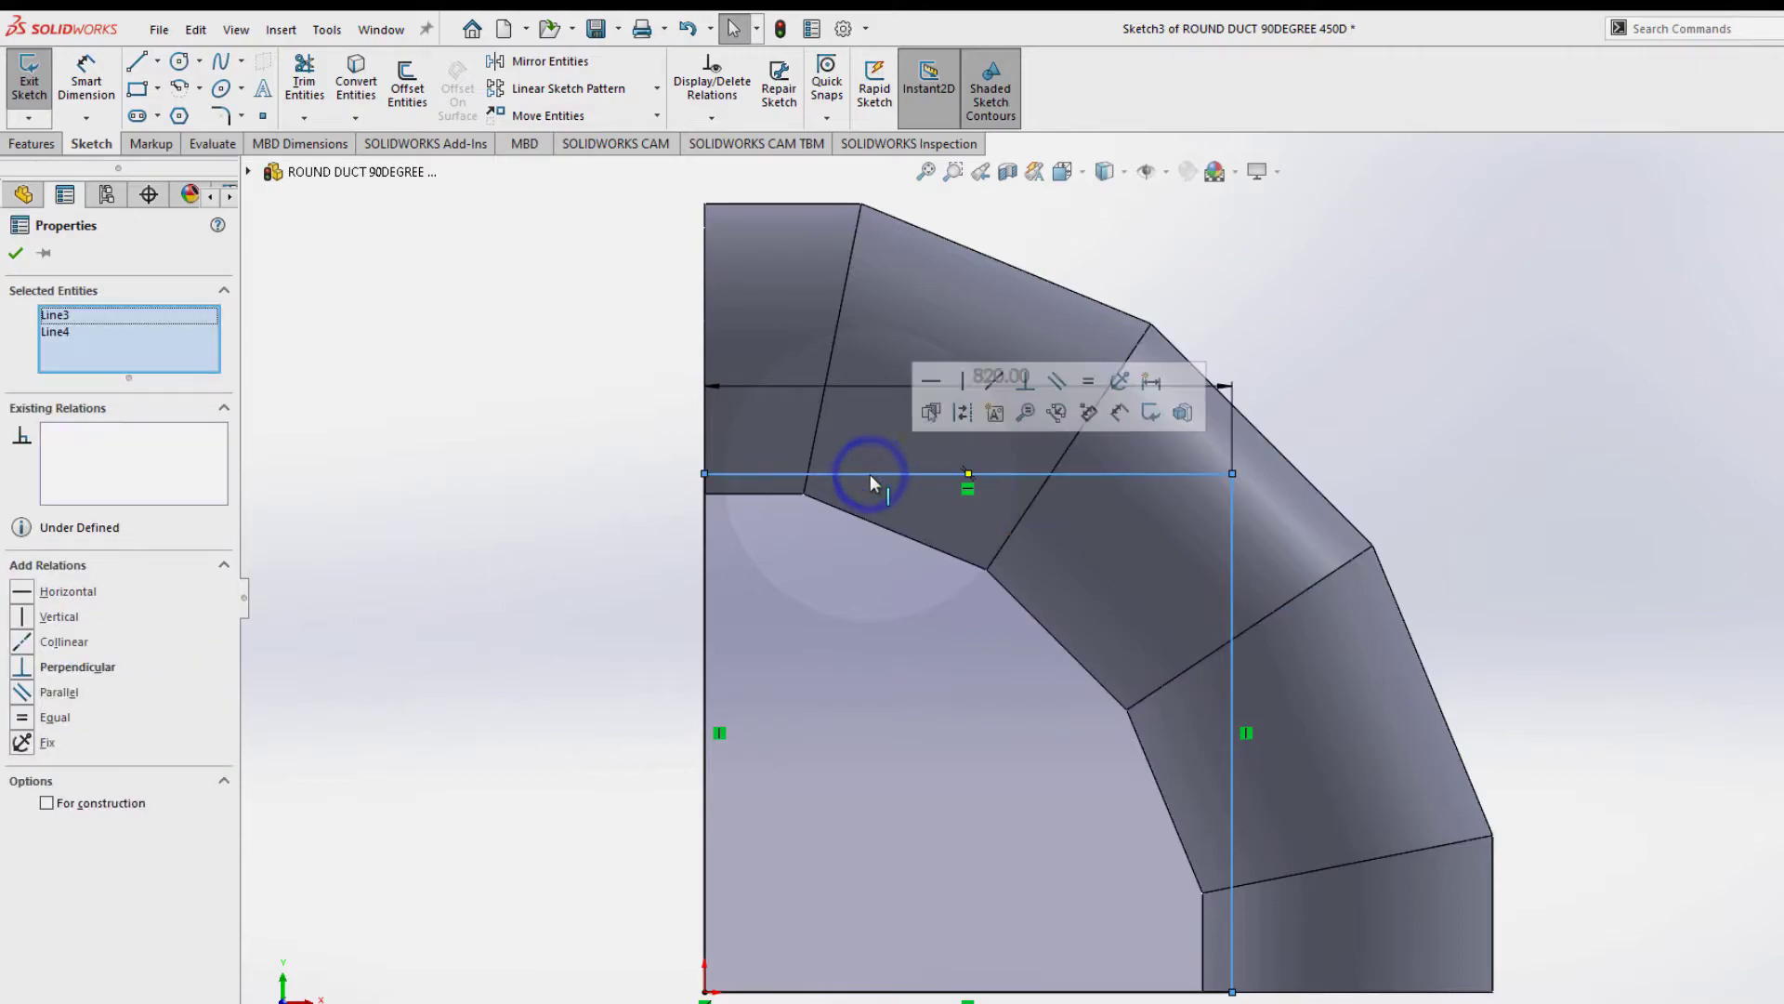
{"action": "left_click", "coordinate": [1088, 381]}
Step: Cut-extrude the 820 mm square sketch through the elbow wall with a Mid Plane end condition and a depth of 1 mm
{"action": "scroll", "coordinate": [1096, 383], "scroll_direction": "down", "scroll_amount": 1}
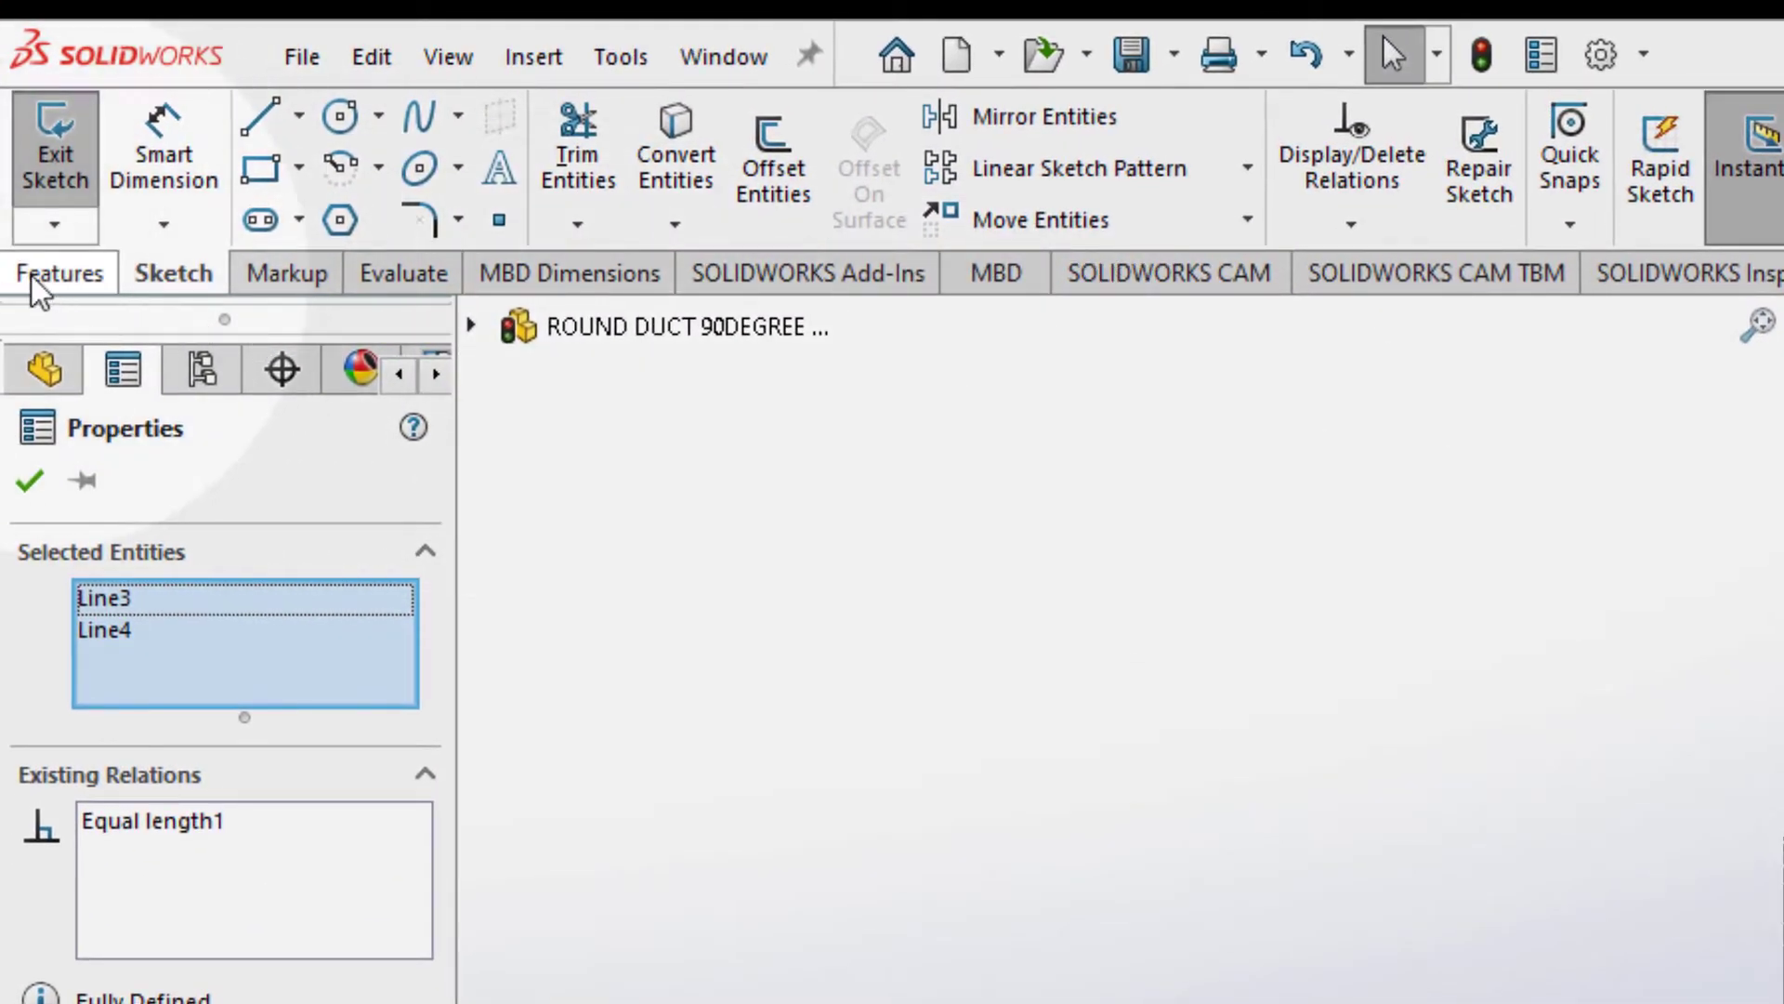
{"action": "left_click", "coordinate": [16, 144]}
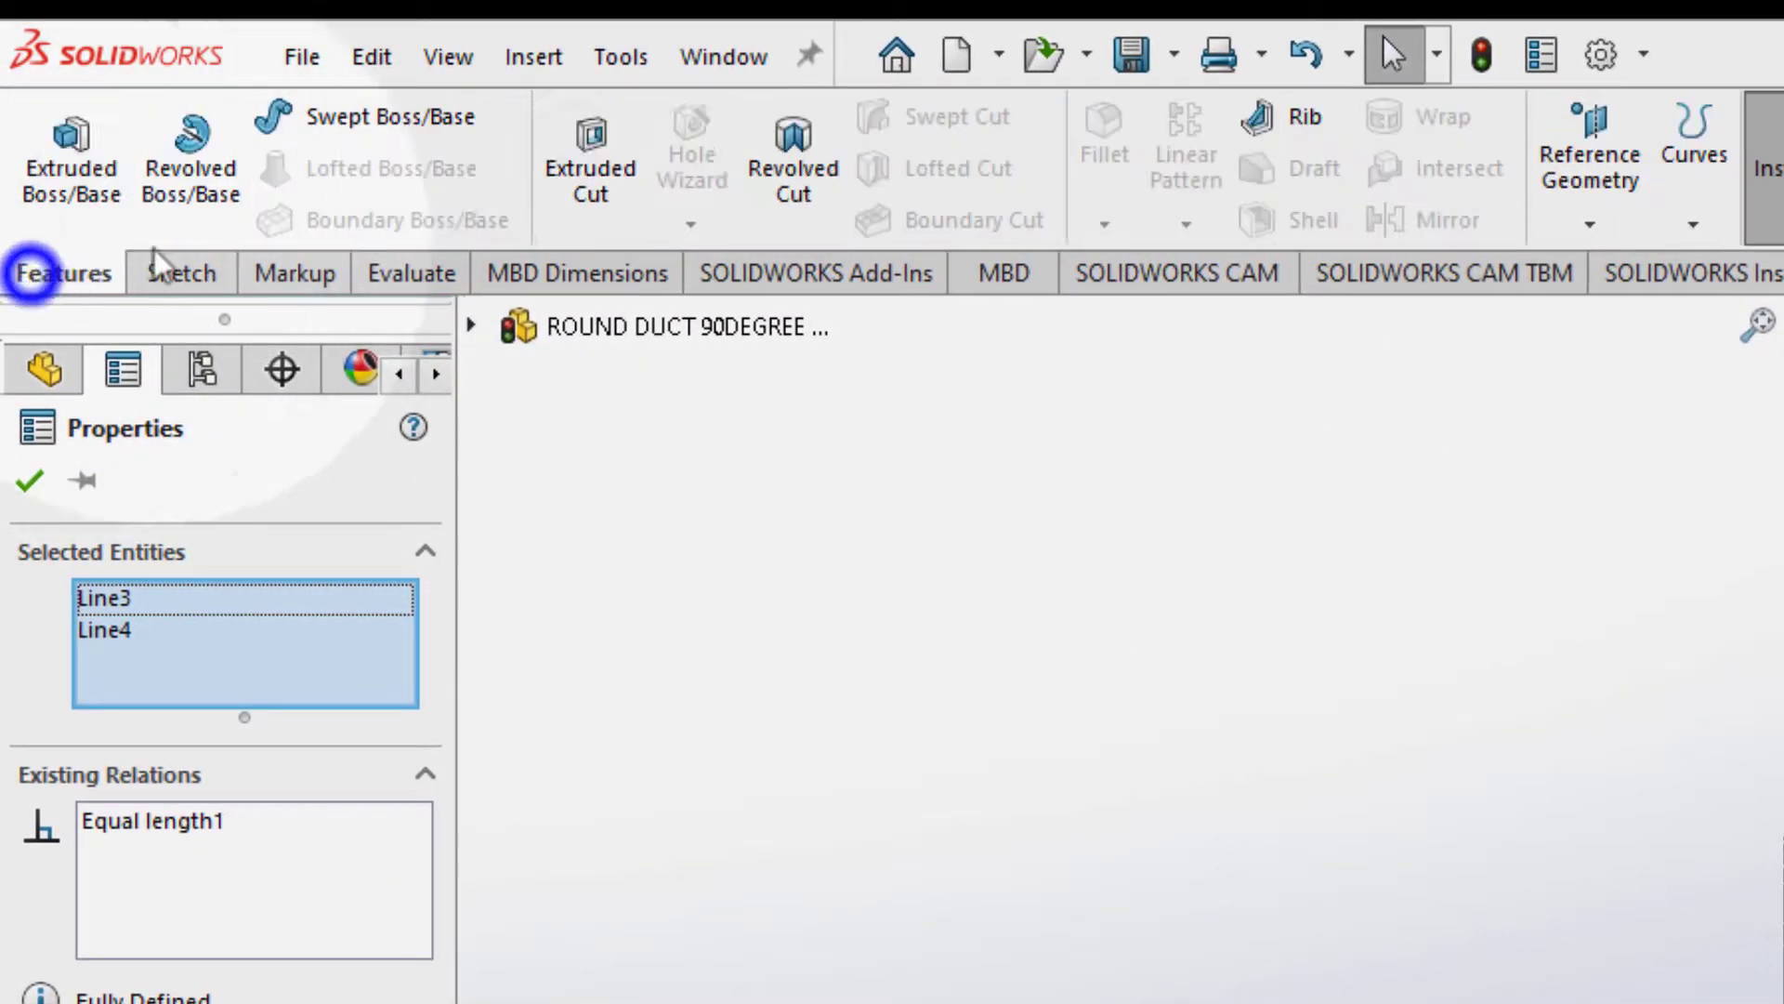
{"action": "left_click", "coordinate": [588, 172]}
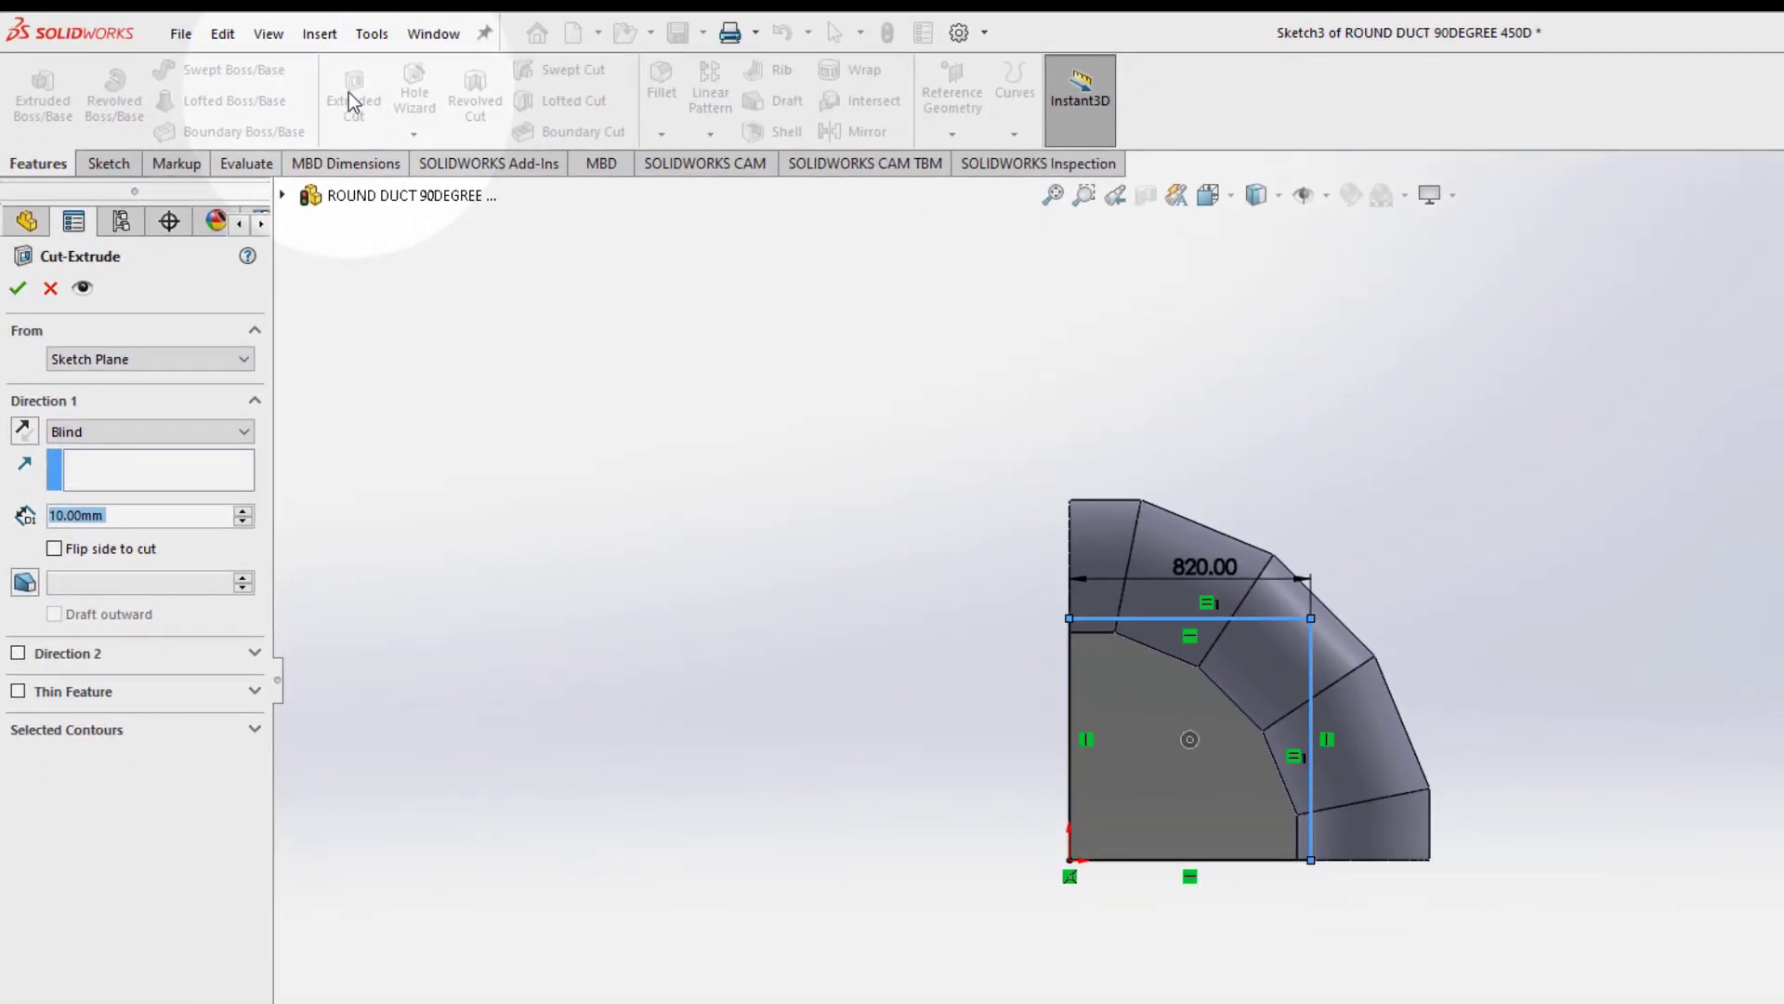
{"action": "left_click", "coordinate": [121, 428]}
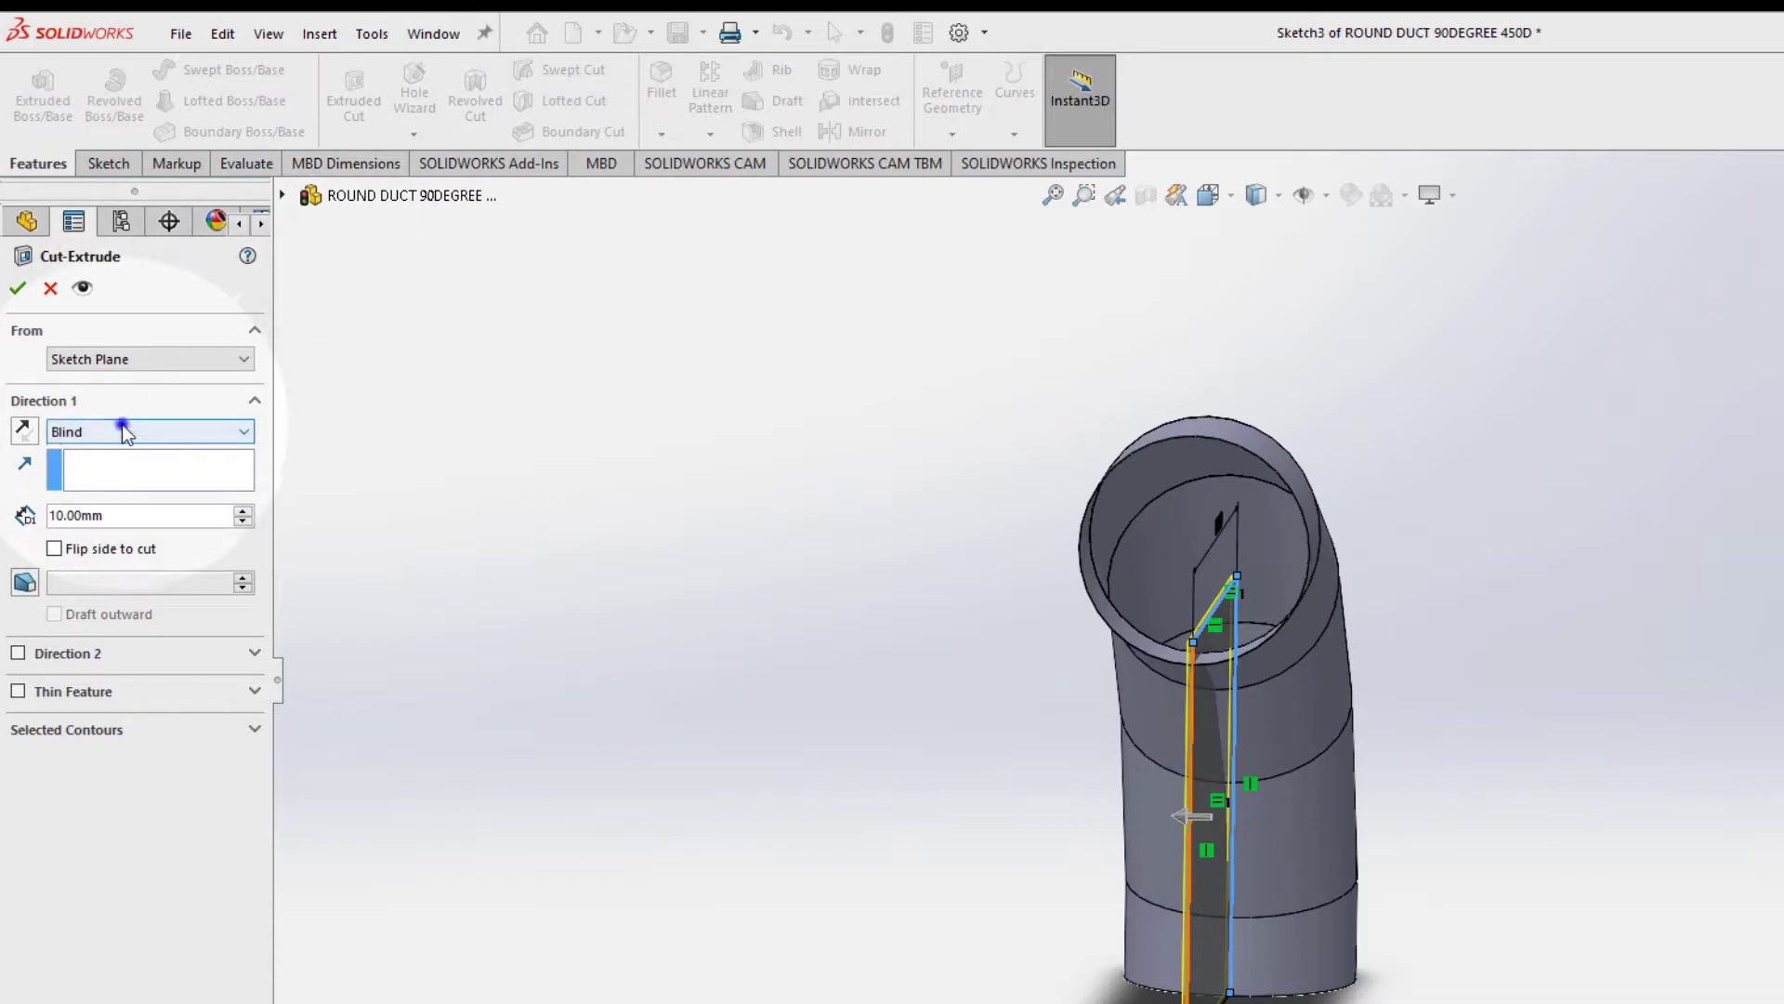
{"action": "left_click", "coordinate": [104, 580]}
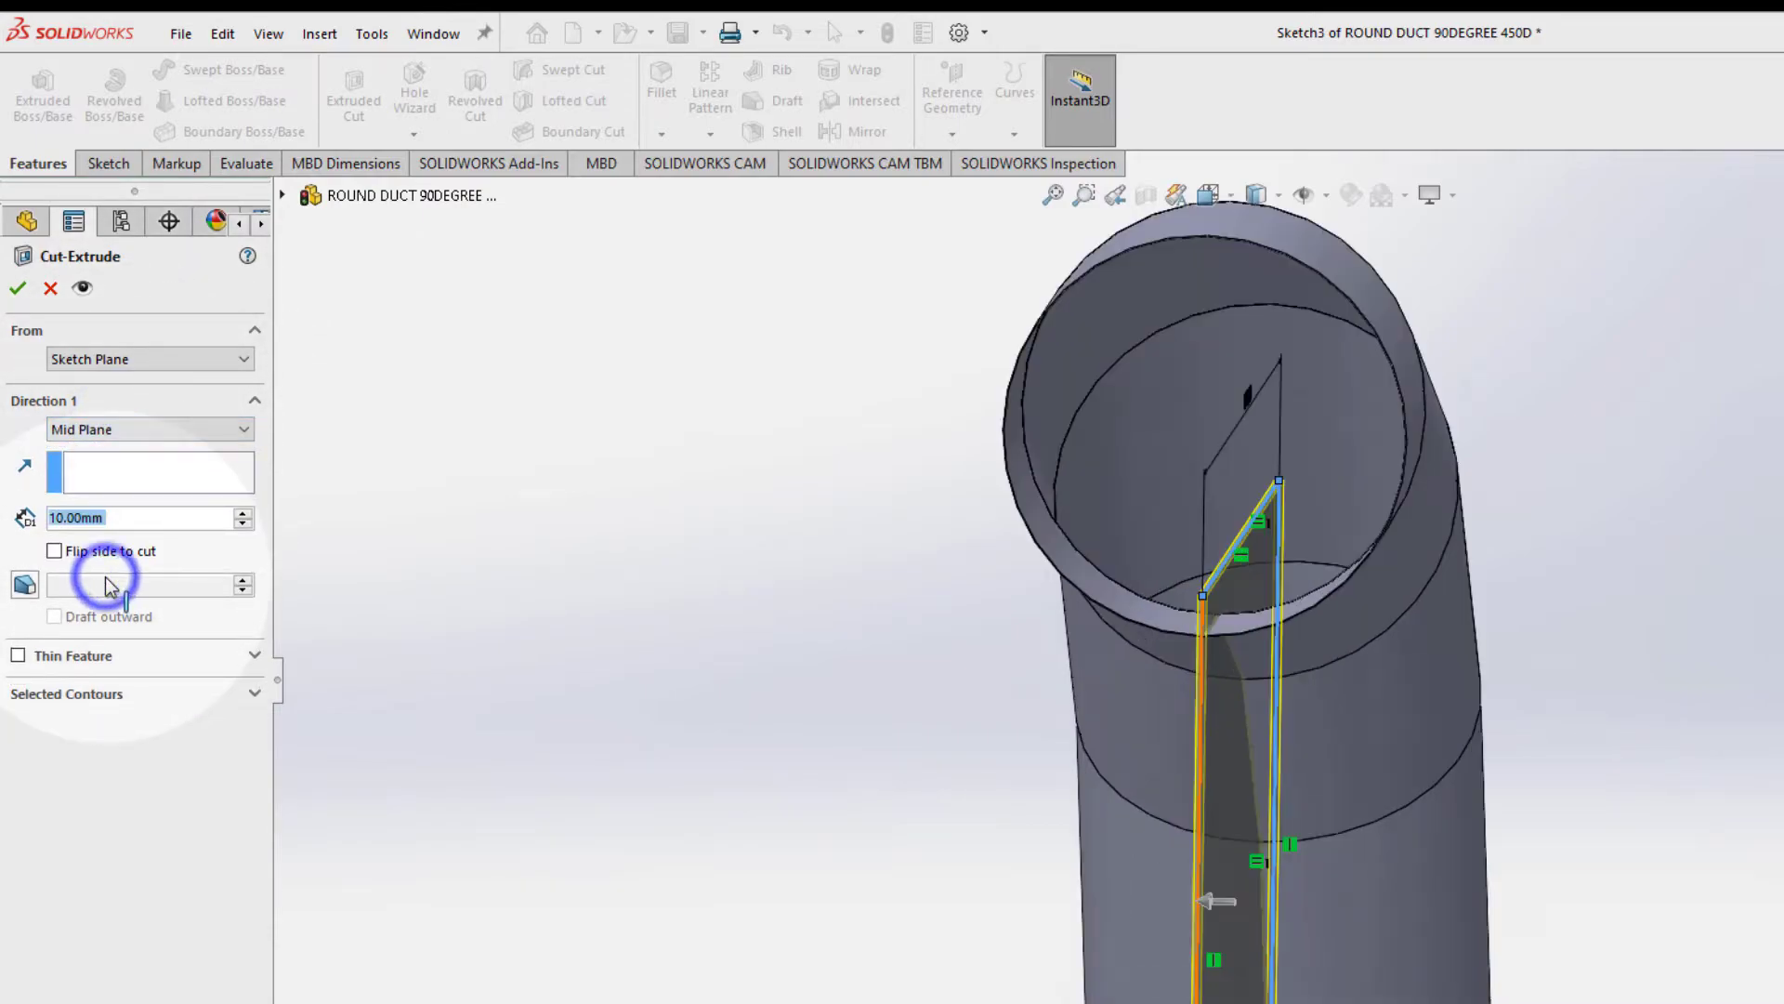
{"action": "middle_click_drag", "start_coordinate": [542, 618], "coordinate": [836, 603]}
{"action": "left_click", "coordinate": [117, 518]}
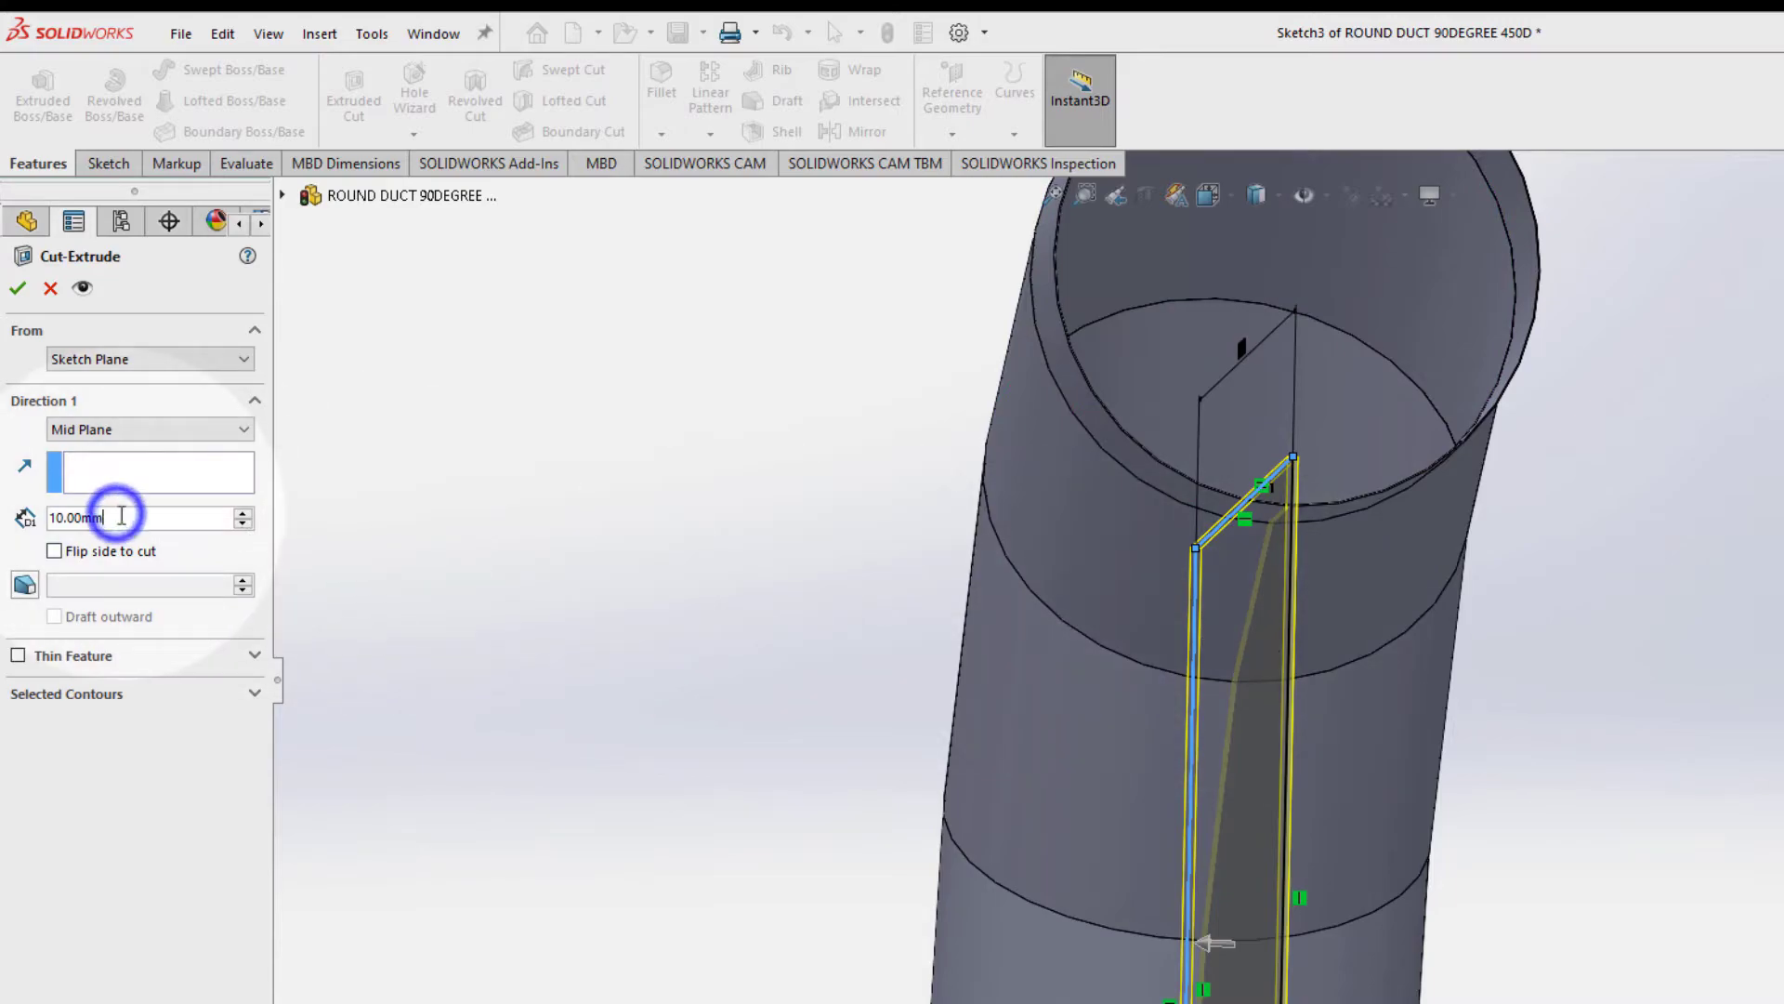
{"action": "double_click", "coordinate": [119, 516]}
{"action": "type", "text": "1"}
{"action": "key", "text": "Return"}
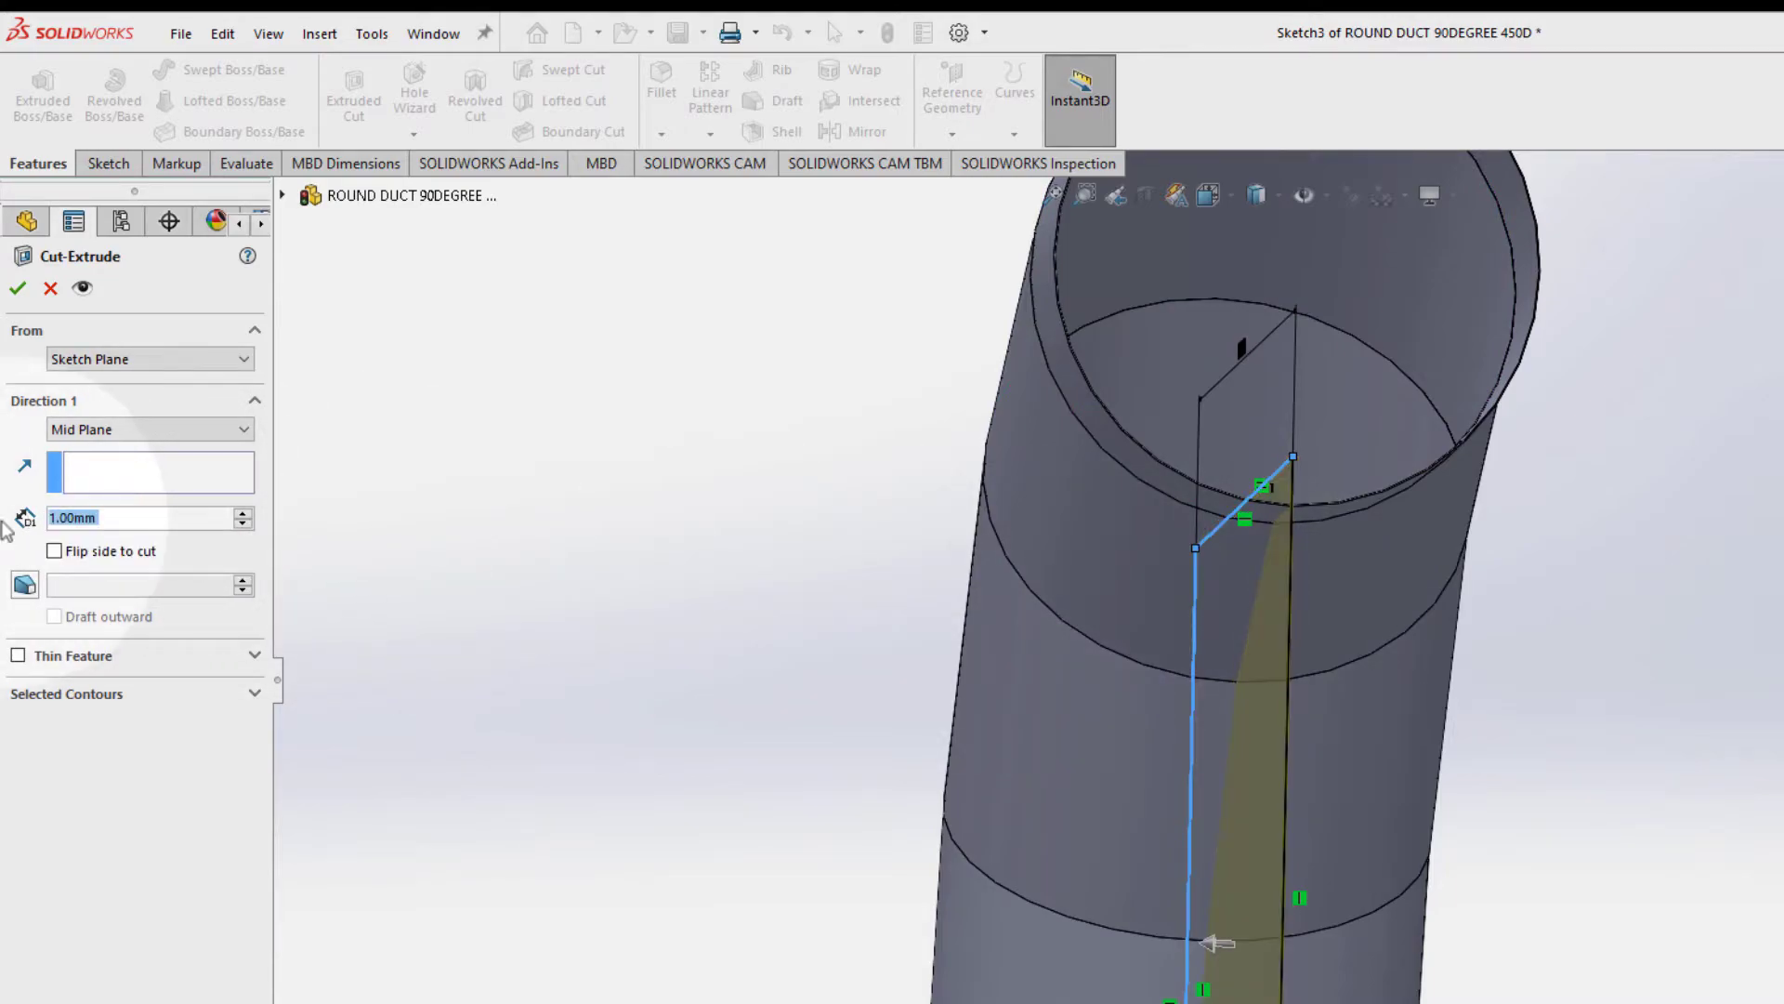
{"action": "left_click", "coordinate": [17, 287]}
Step: Orient the duct to the front view and open a new sketch on the Front Plane
{"action": "middle_click_drag", "start_coordinate": [1140, 697], "coordinate": [1069, 595]}
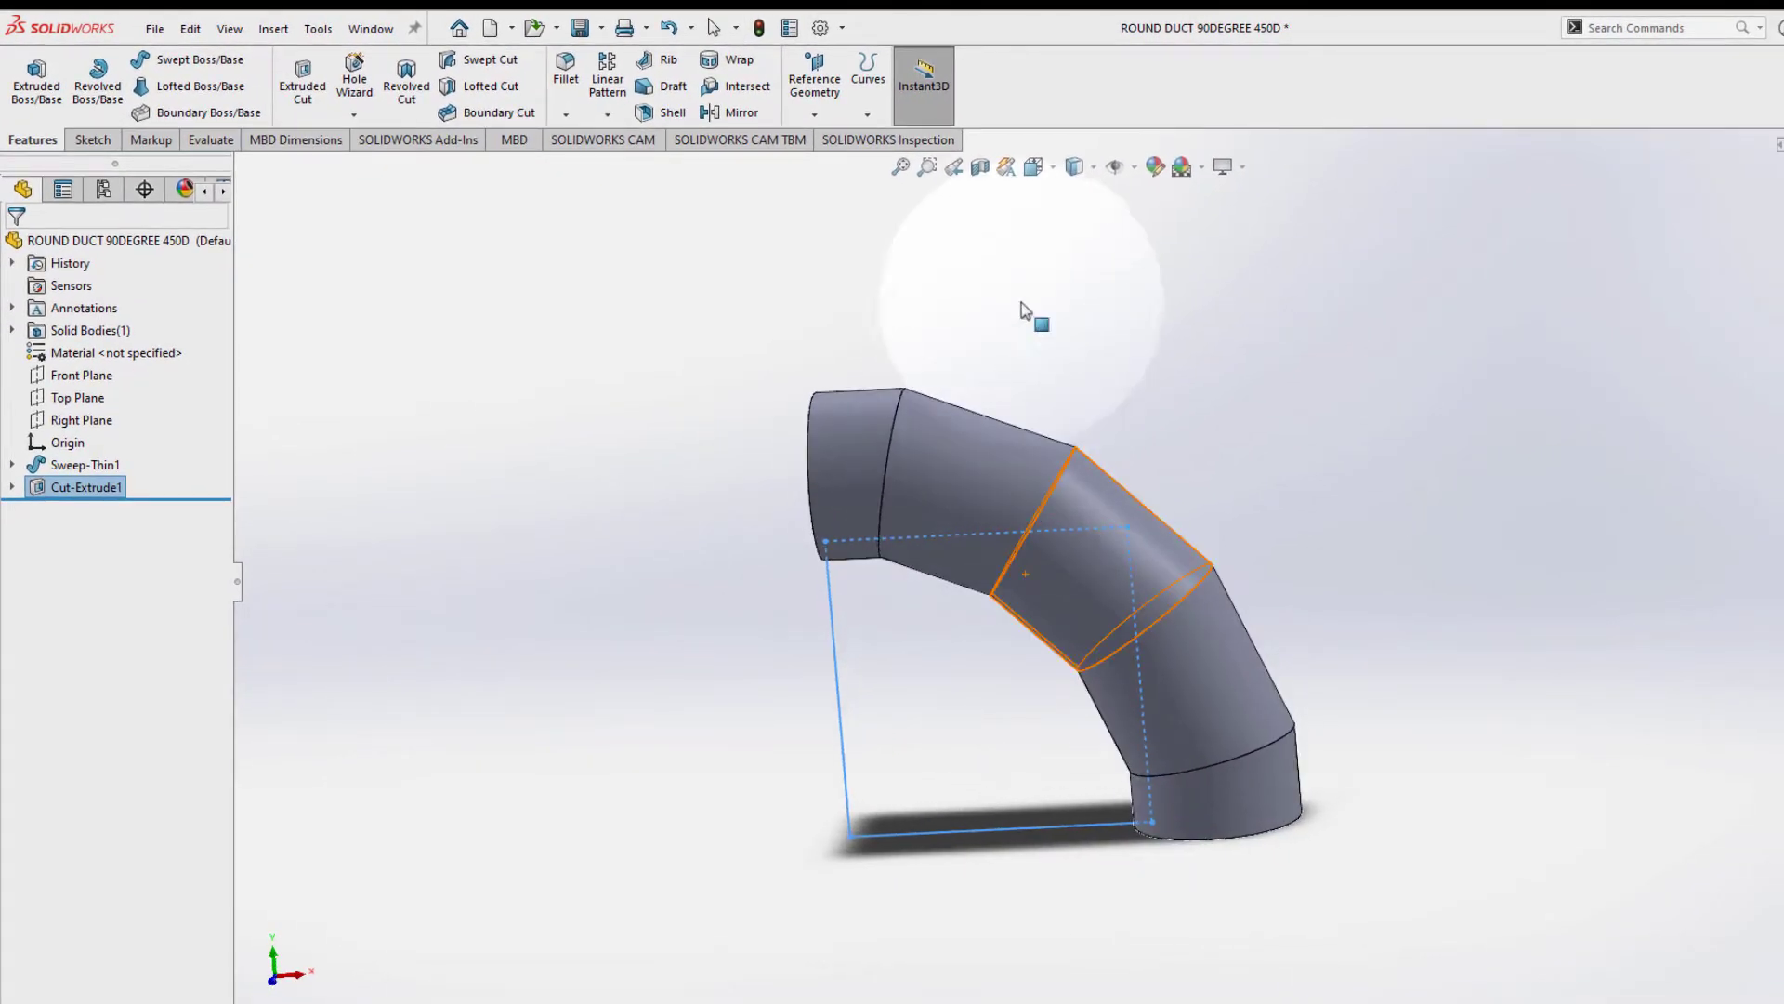
{"action": "left_click", "coordinate": [1032, 167]}
{"action": "left_click", "coordinate": [781, 739]}
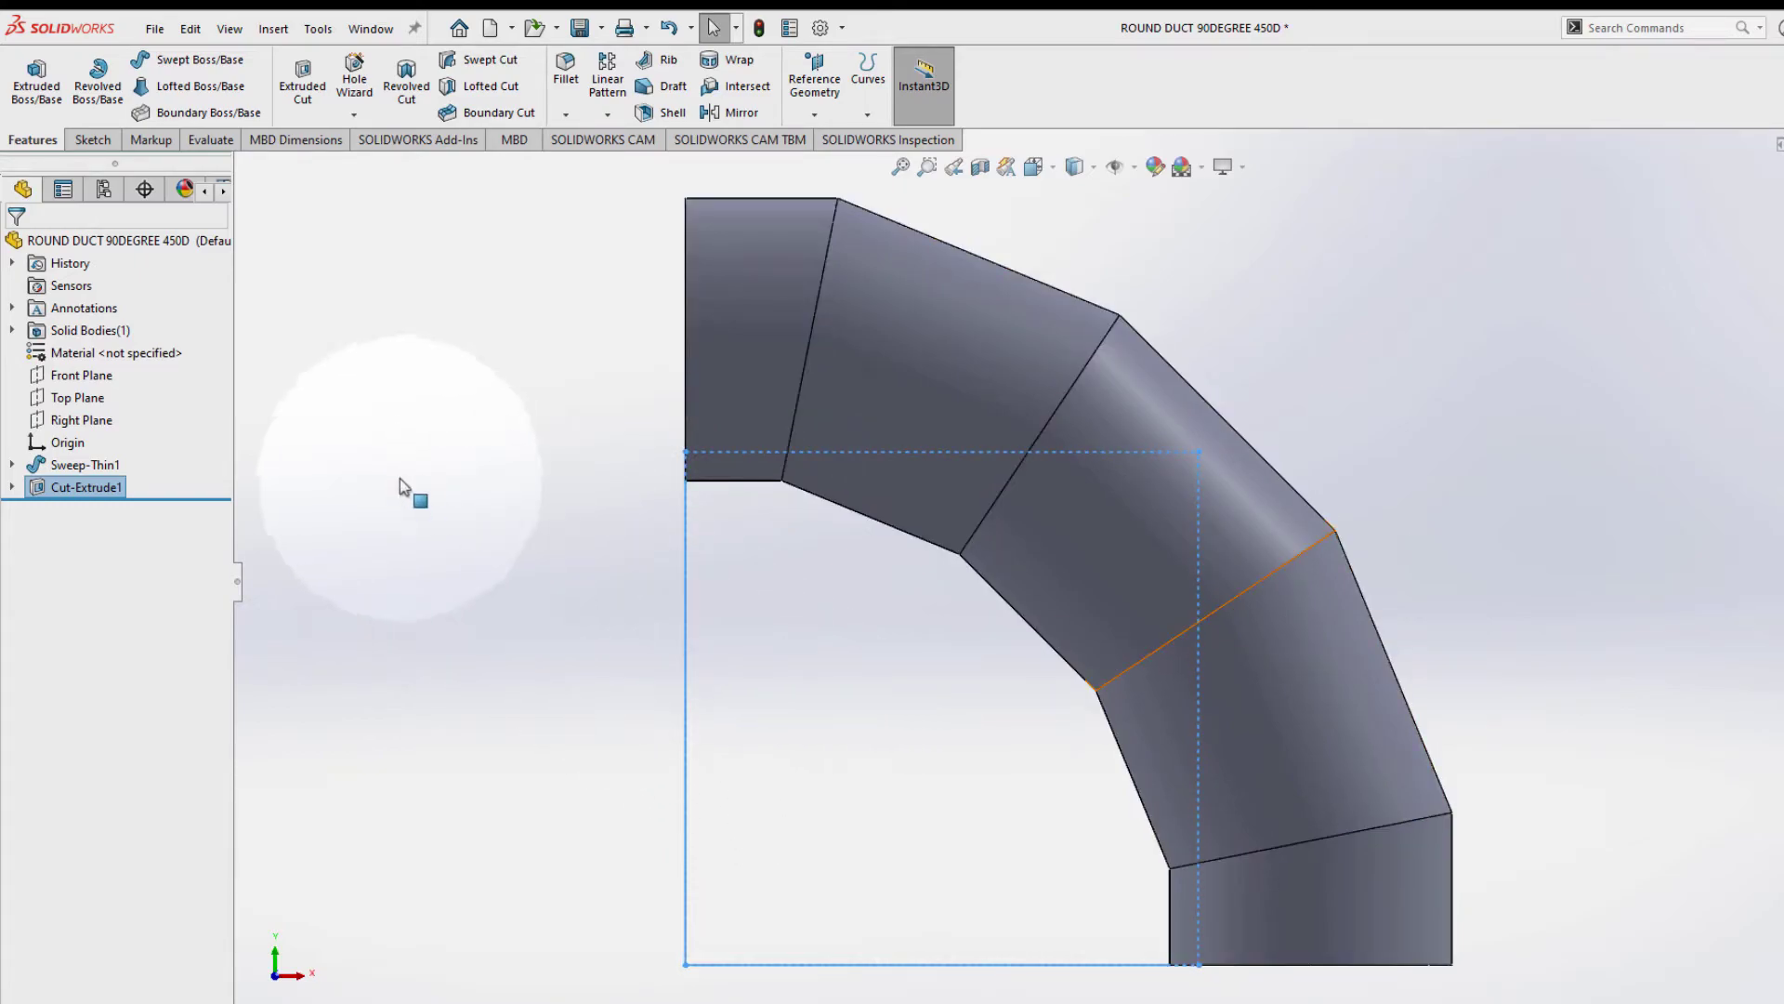
{"action": "left_click", "coordinate": [337, 435]}
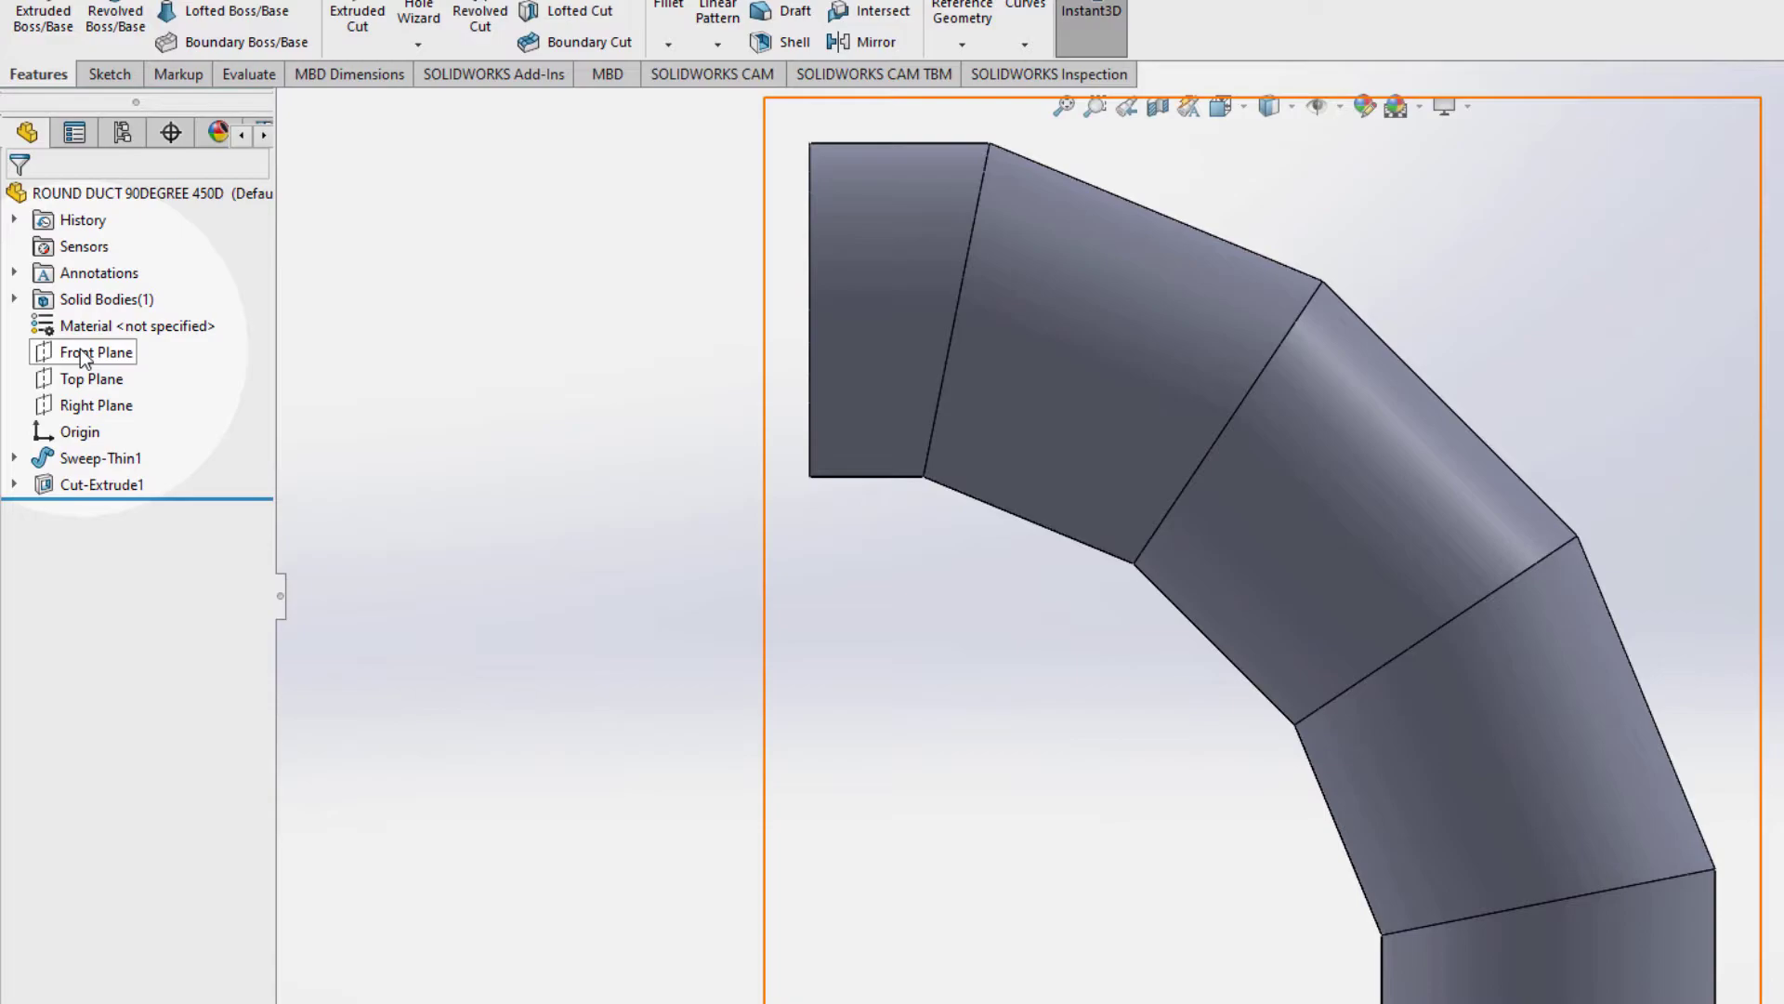
{"action": "left_click", "coordinate": [81, 352]}
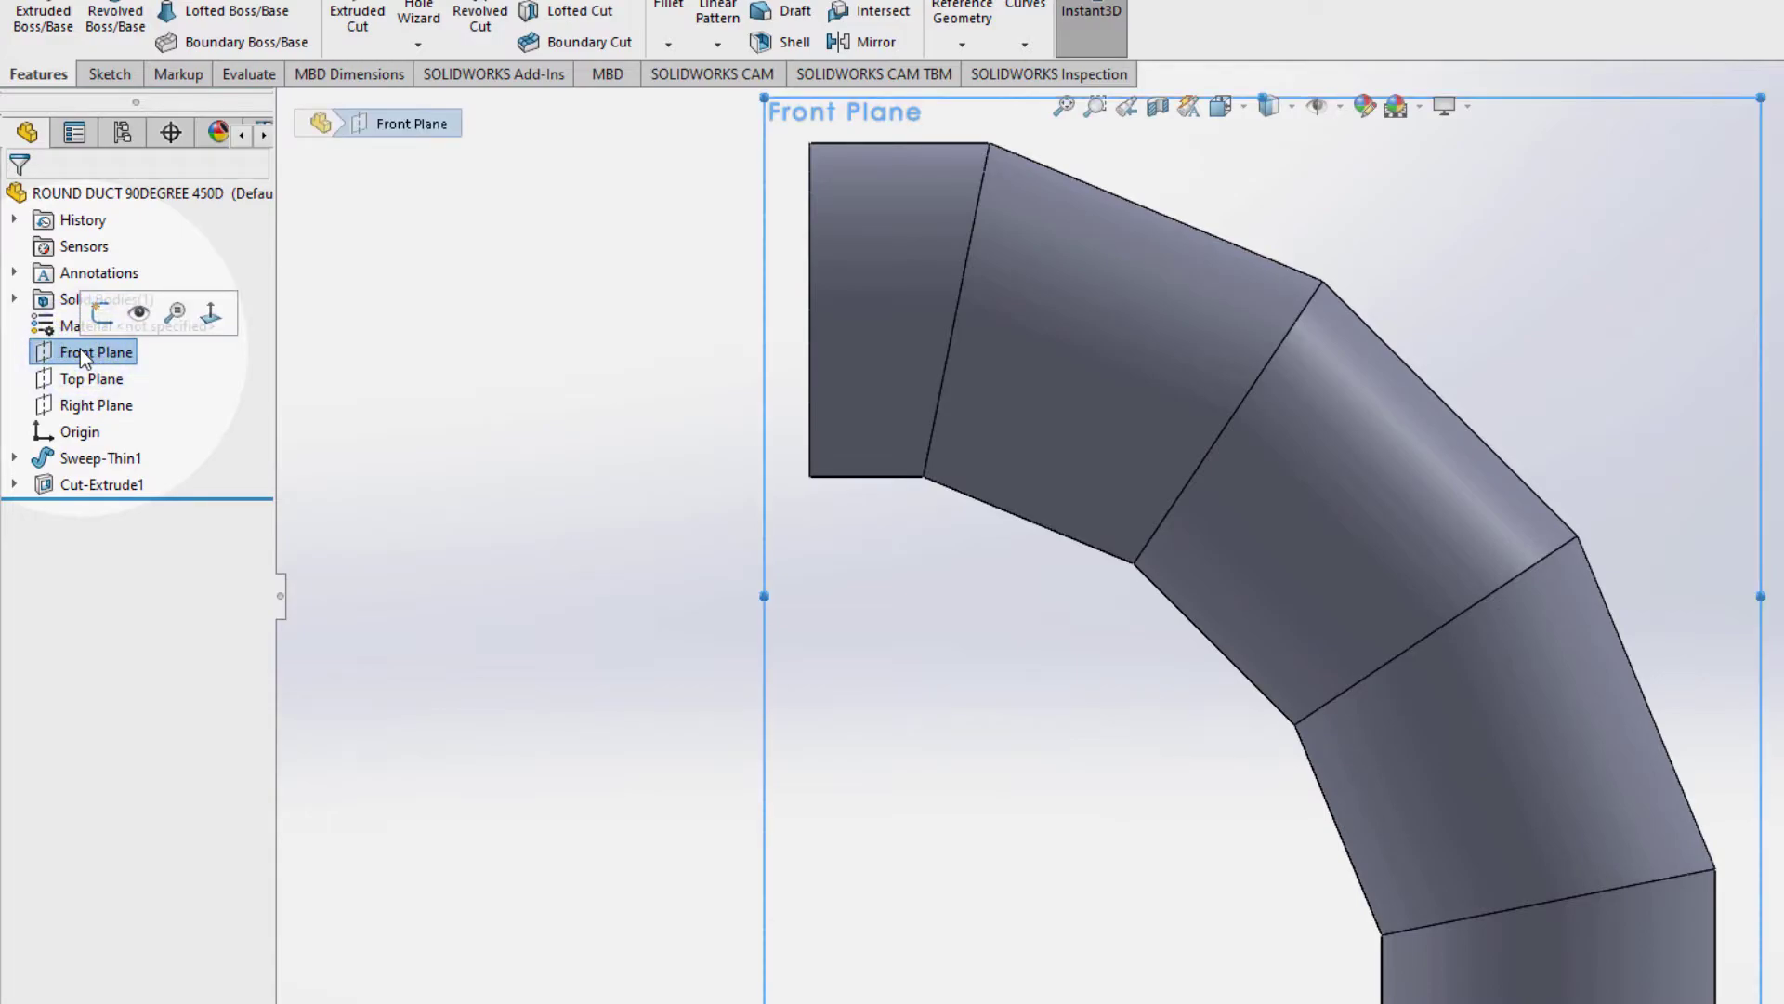
{"action": "left_click", "coordinate": [105, 320]}
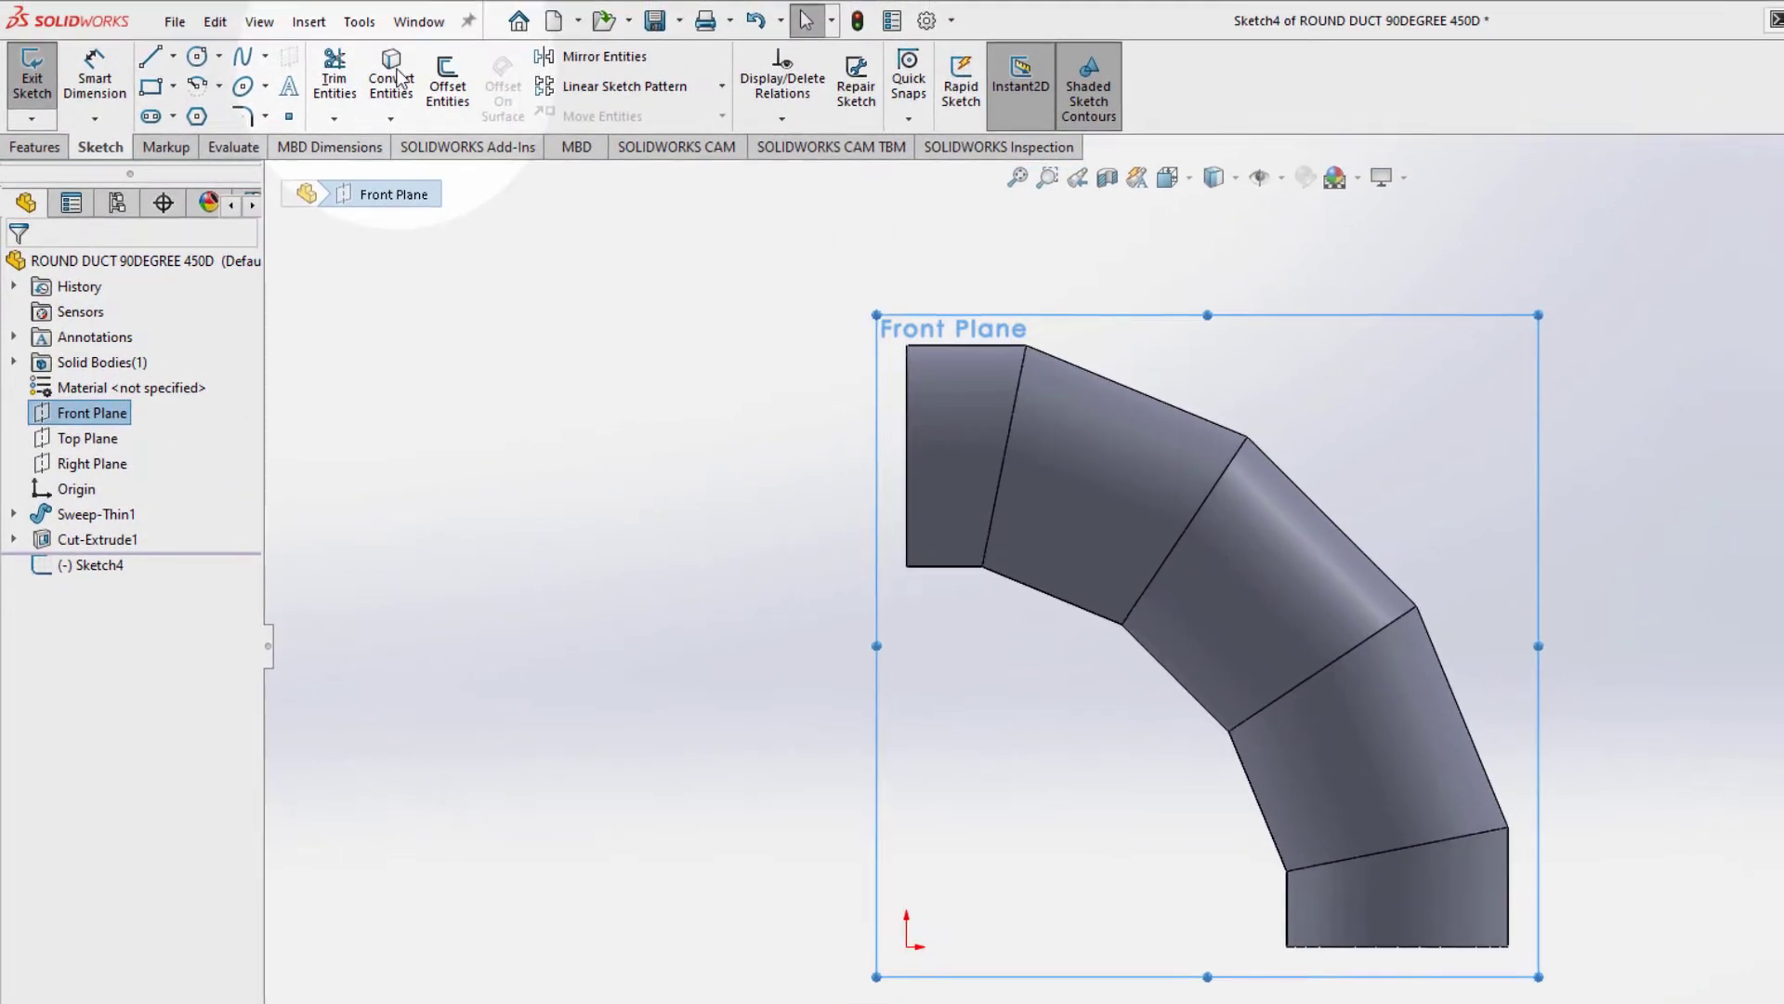
Step: Convert the four slanted joint edges between the elbow segments into sketch lines and exit the sketch
{"action": "left_click", "coordinate": [391, 74]}
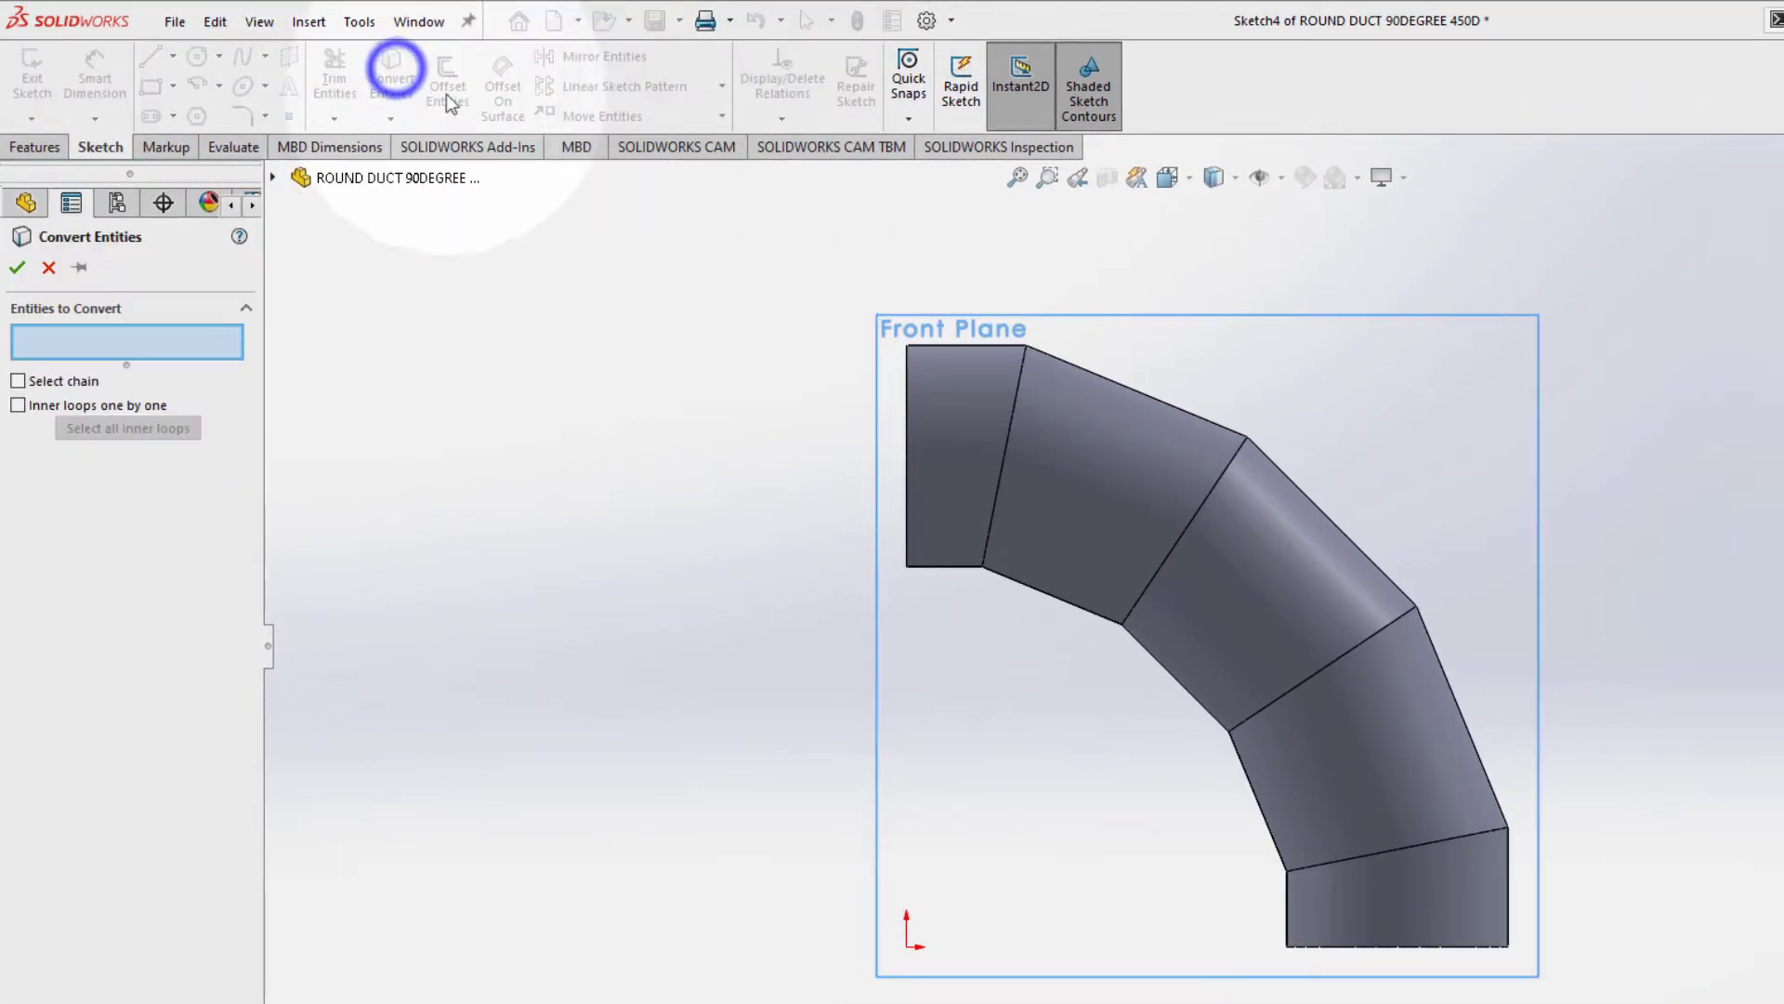
{"action": "left_click", "coordinate": [1019, 387]}
{"action": "left_click", "coordinate": [1025, 391]}
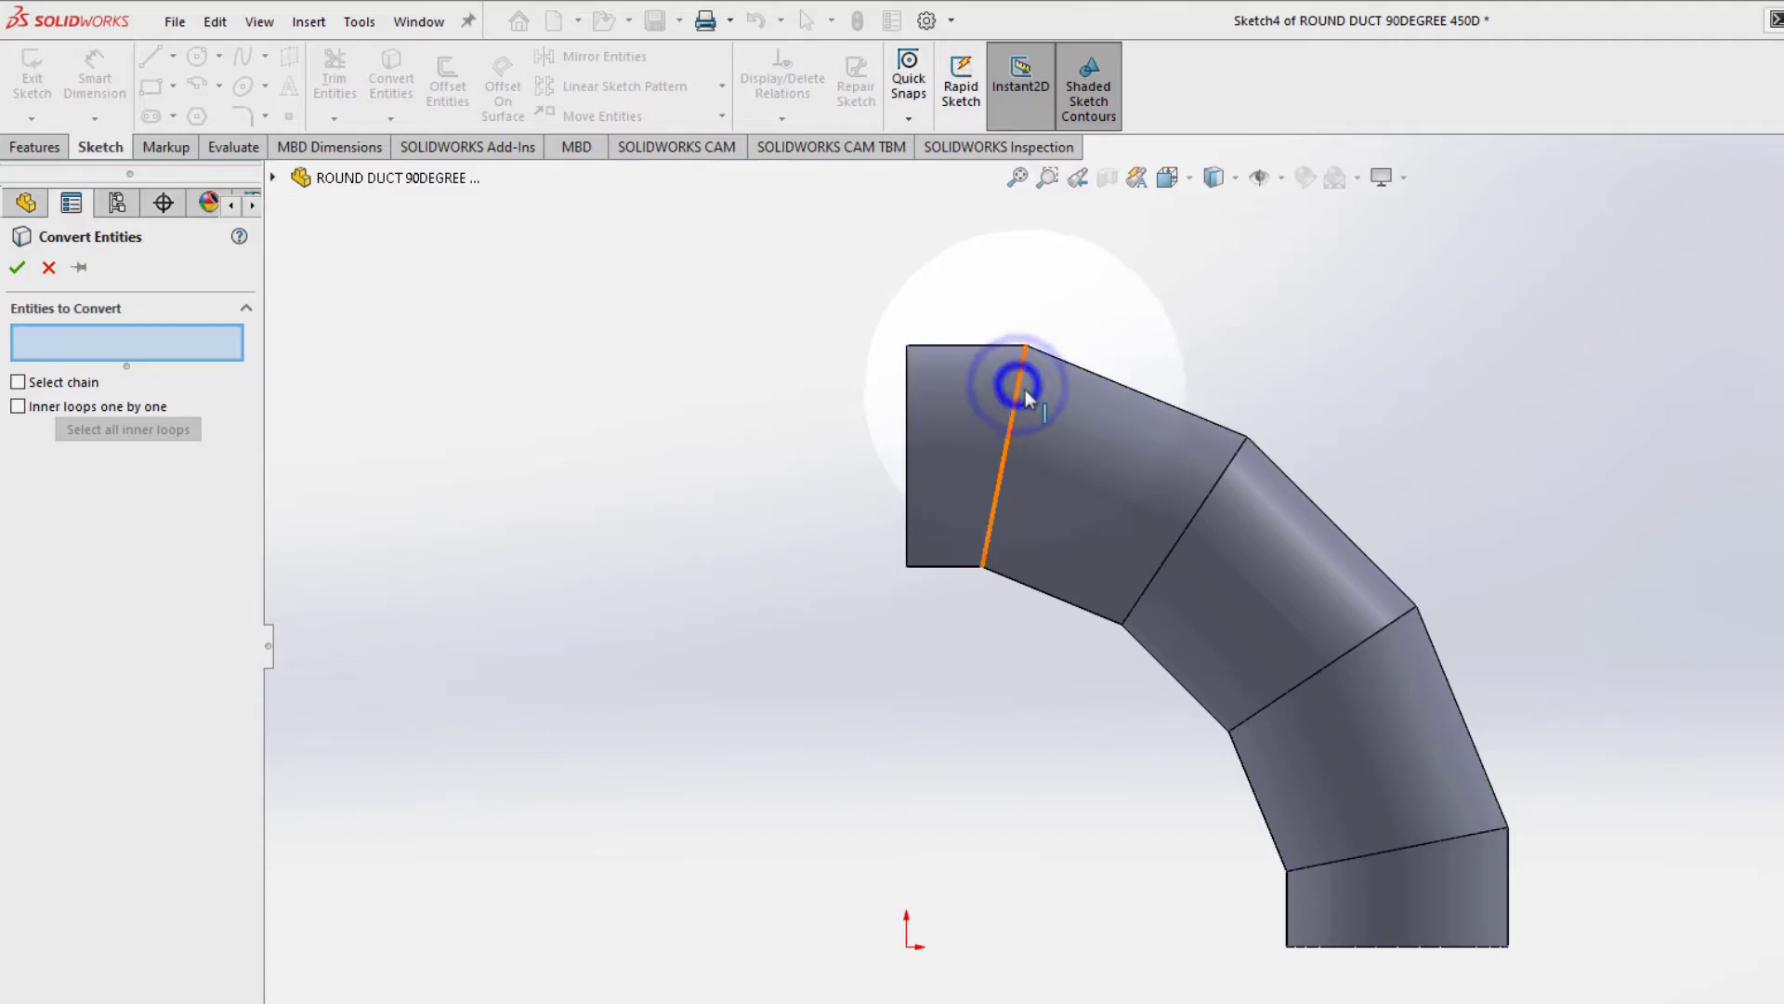
{"action": "left_click", "coordinate": [1207, 504]}
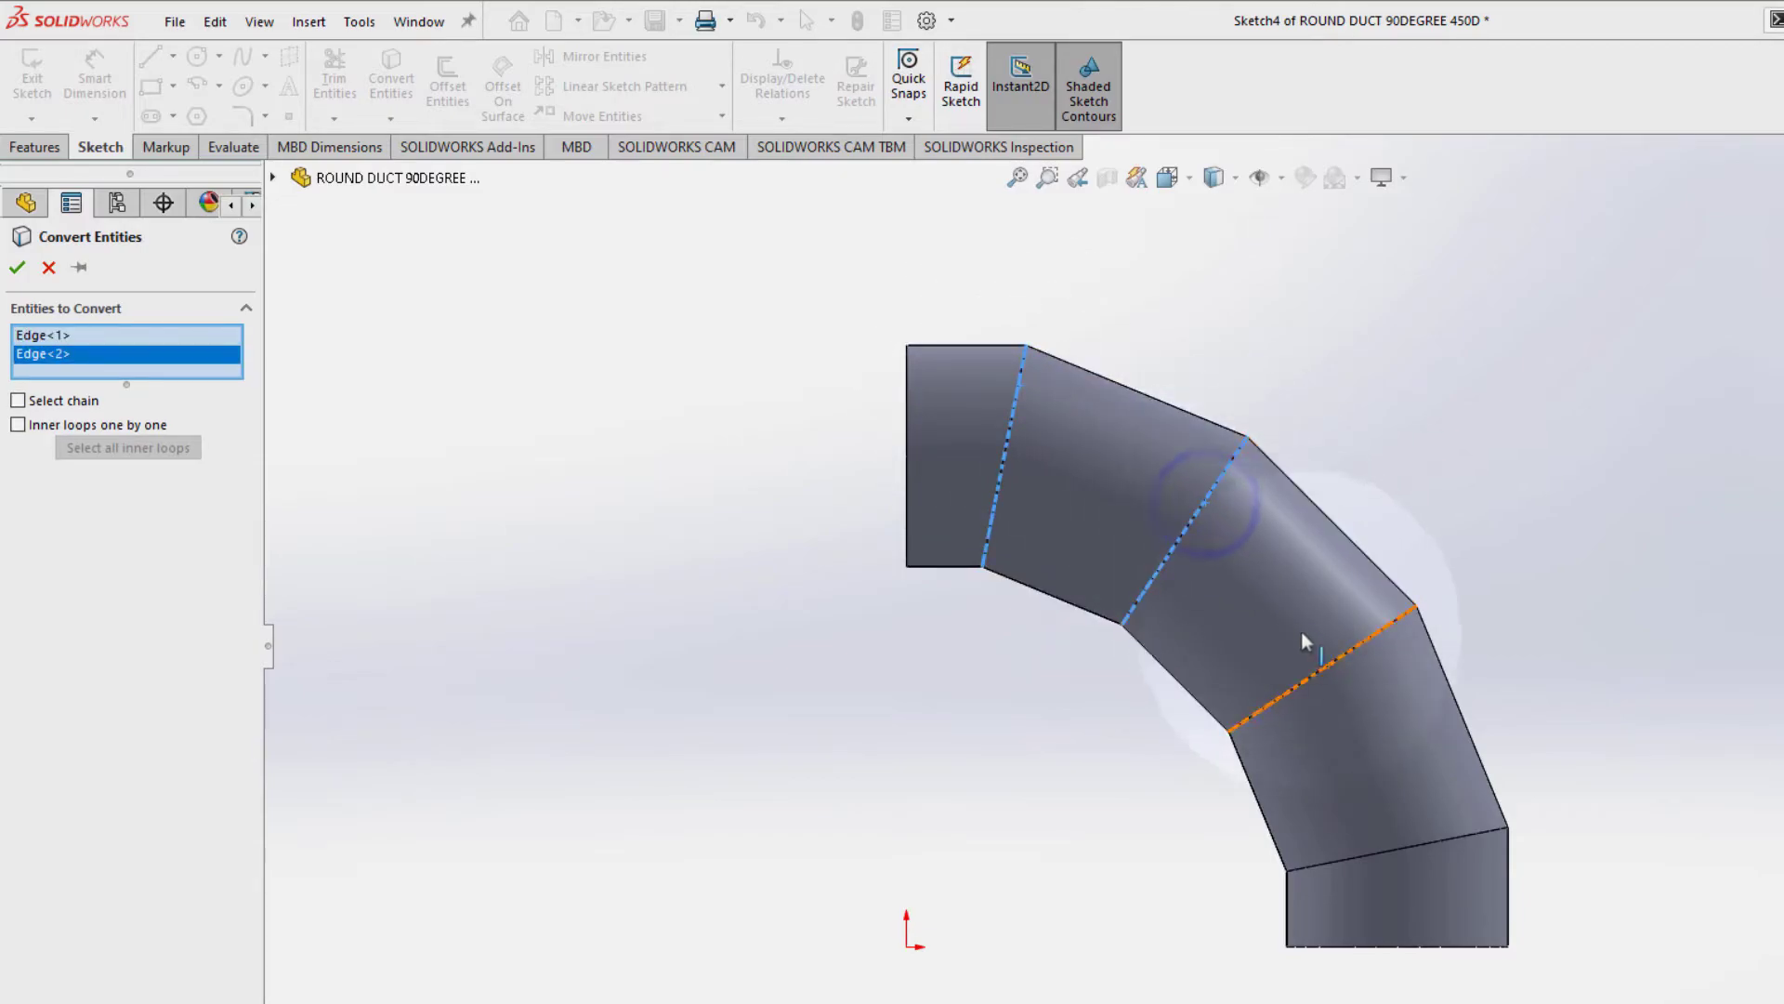
{"action": "left_click", "coordinate": [1329, 667]}
{"action": "left_click", "coordinate": [1427, 844]}
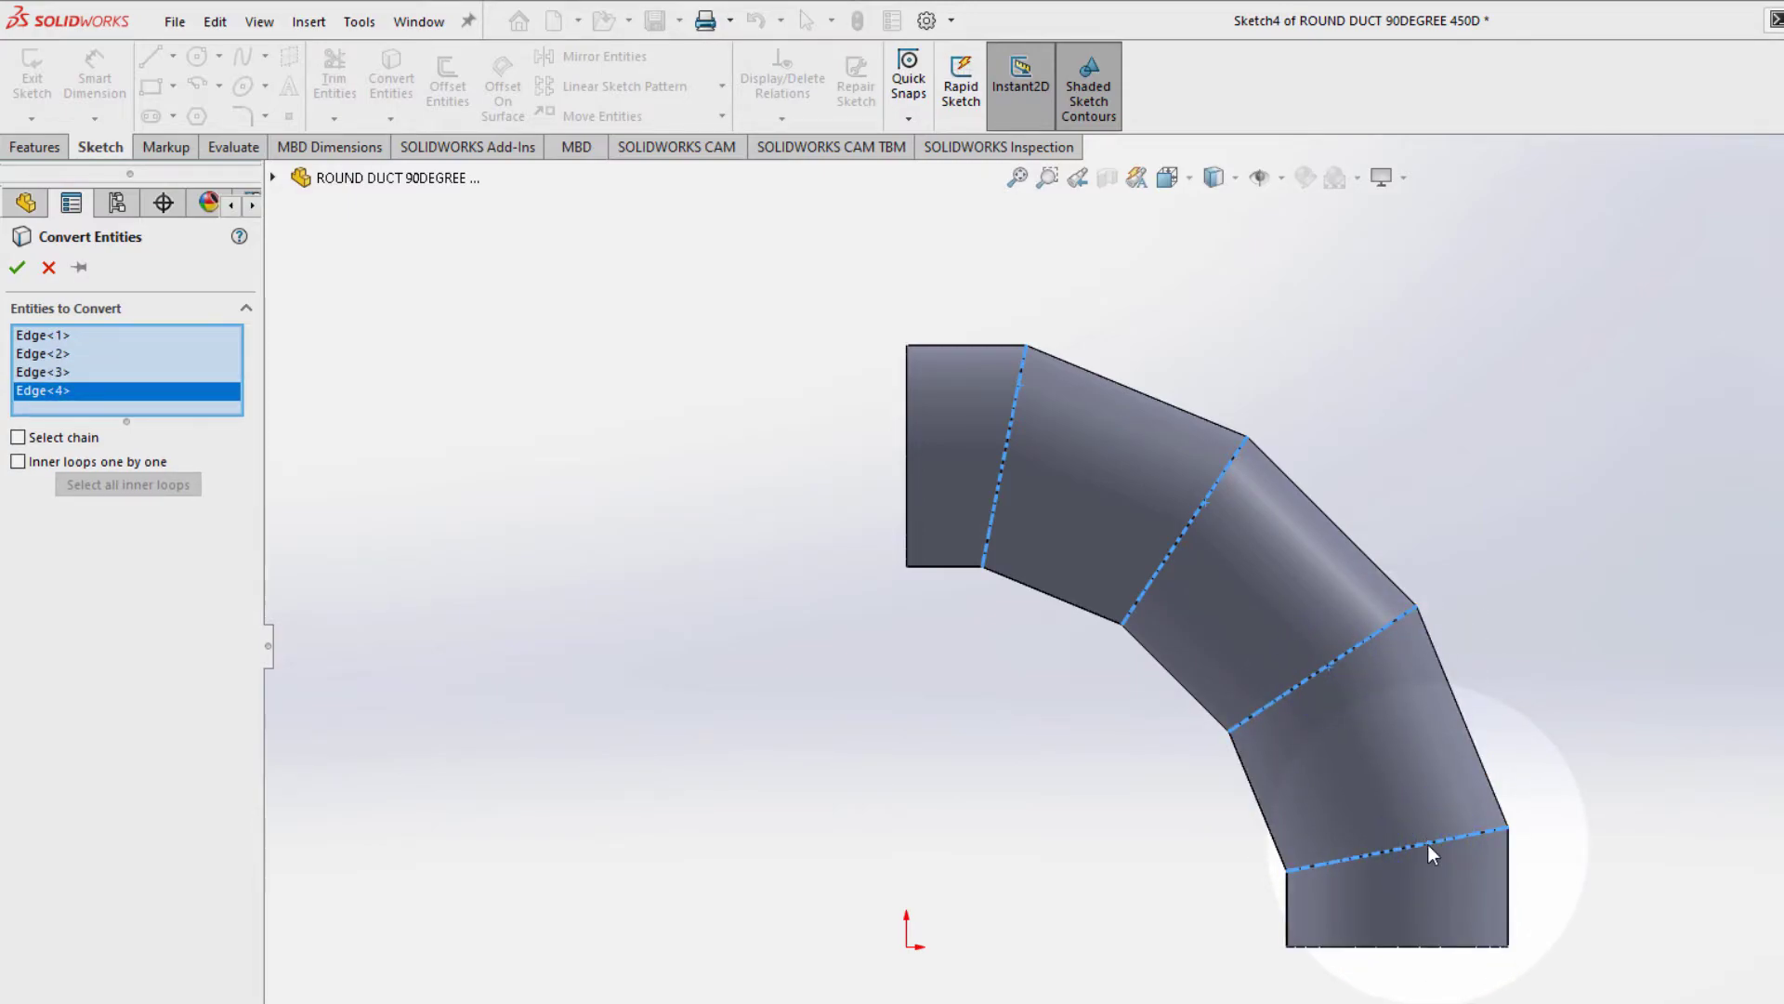
{"action": "left_click", "coordinate": [19, 269]}
{"action": "left_click", "coordinate": [32, 97]}
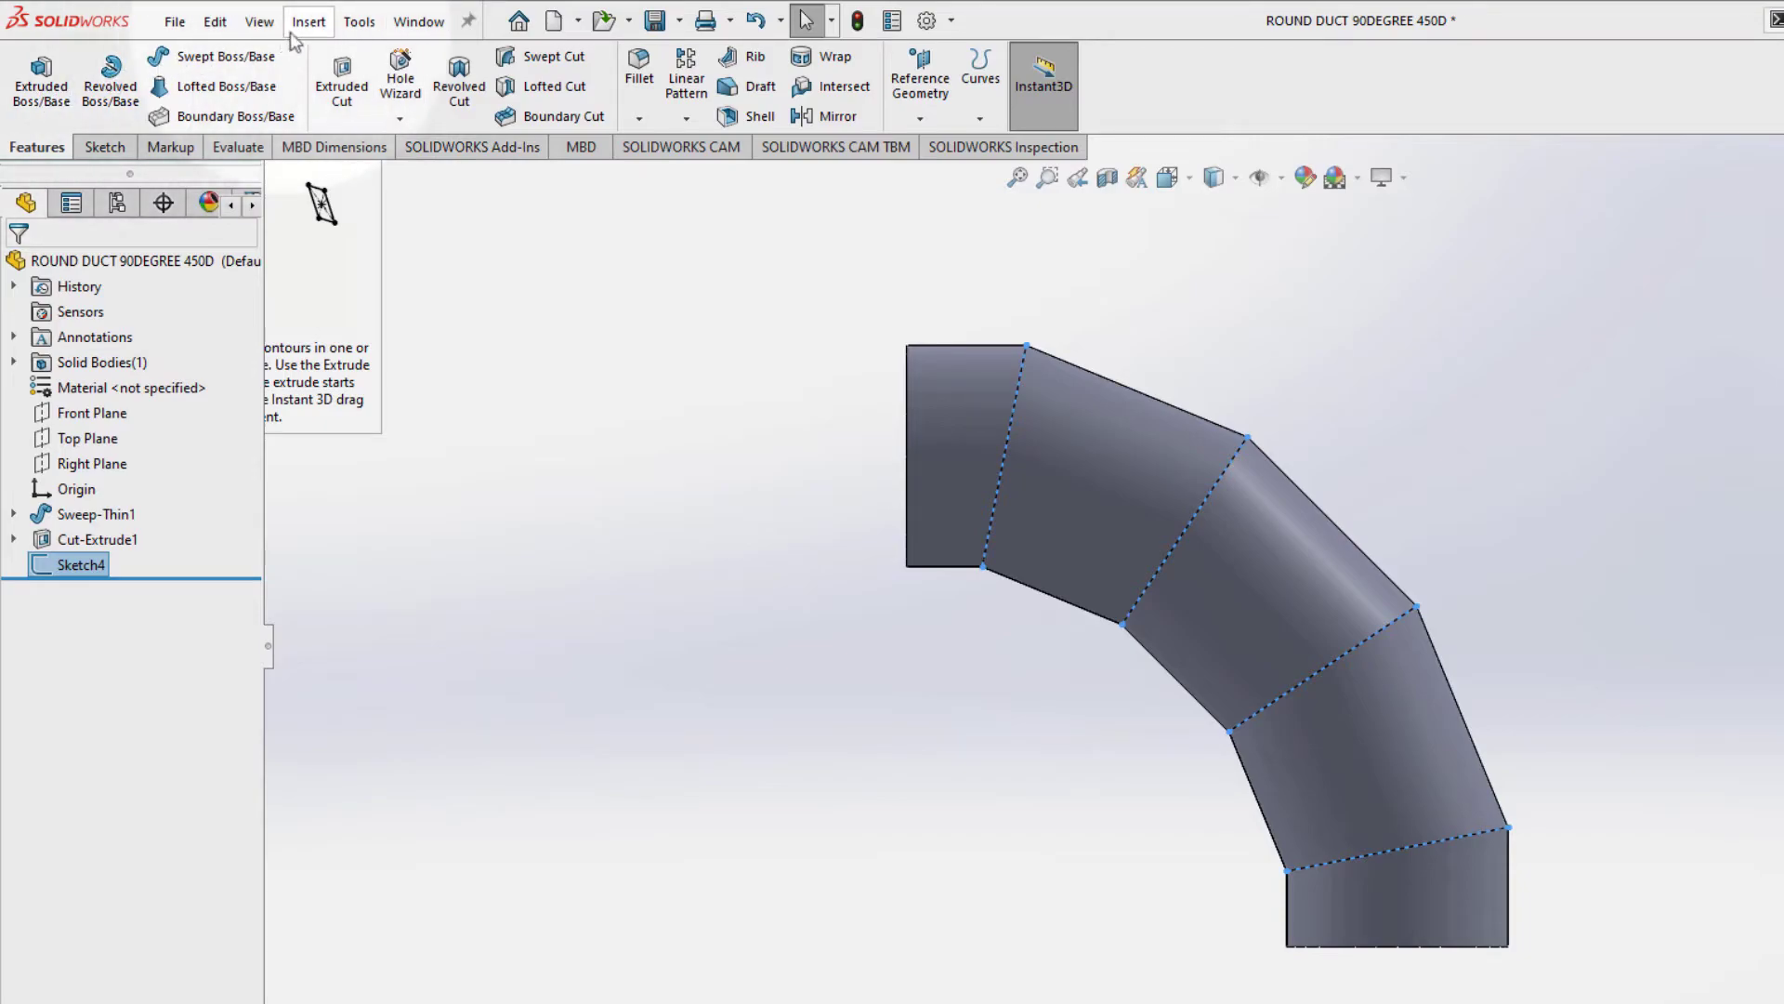
Step: Run the Split feature on the duct body, cutting it with the sketch of converted joint lines as the trim tool
{"action": "left_click", "coordinate": [321, 25]}
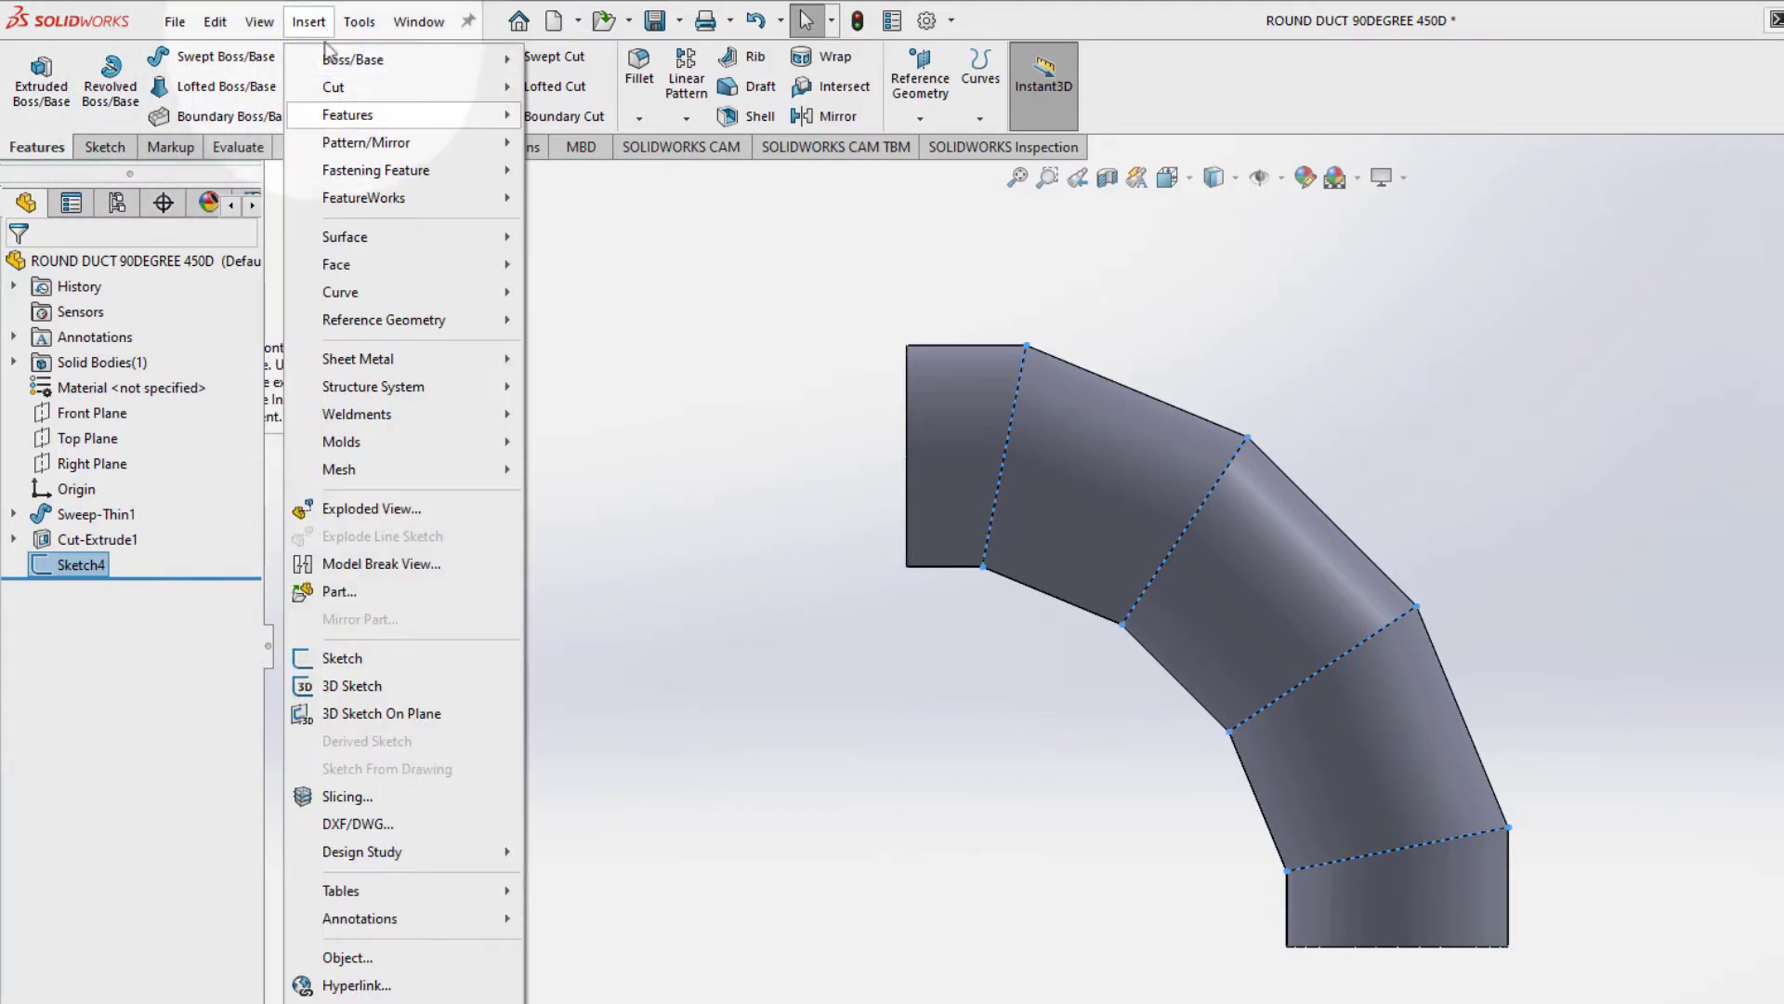
{"action": "left_click", "coordinate": [338, 116]}
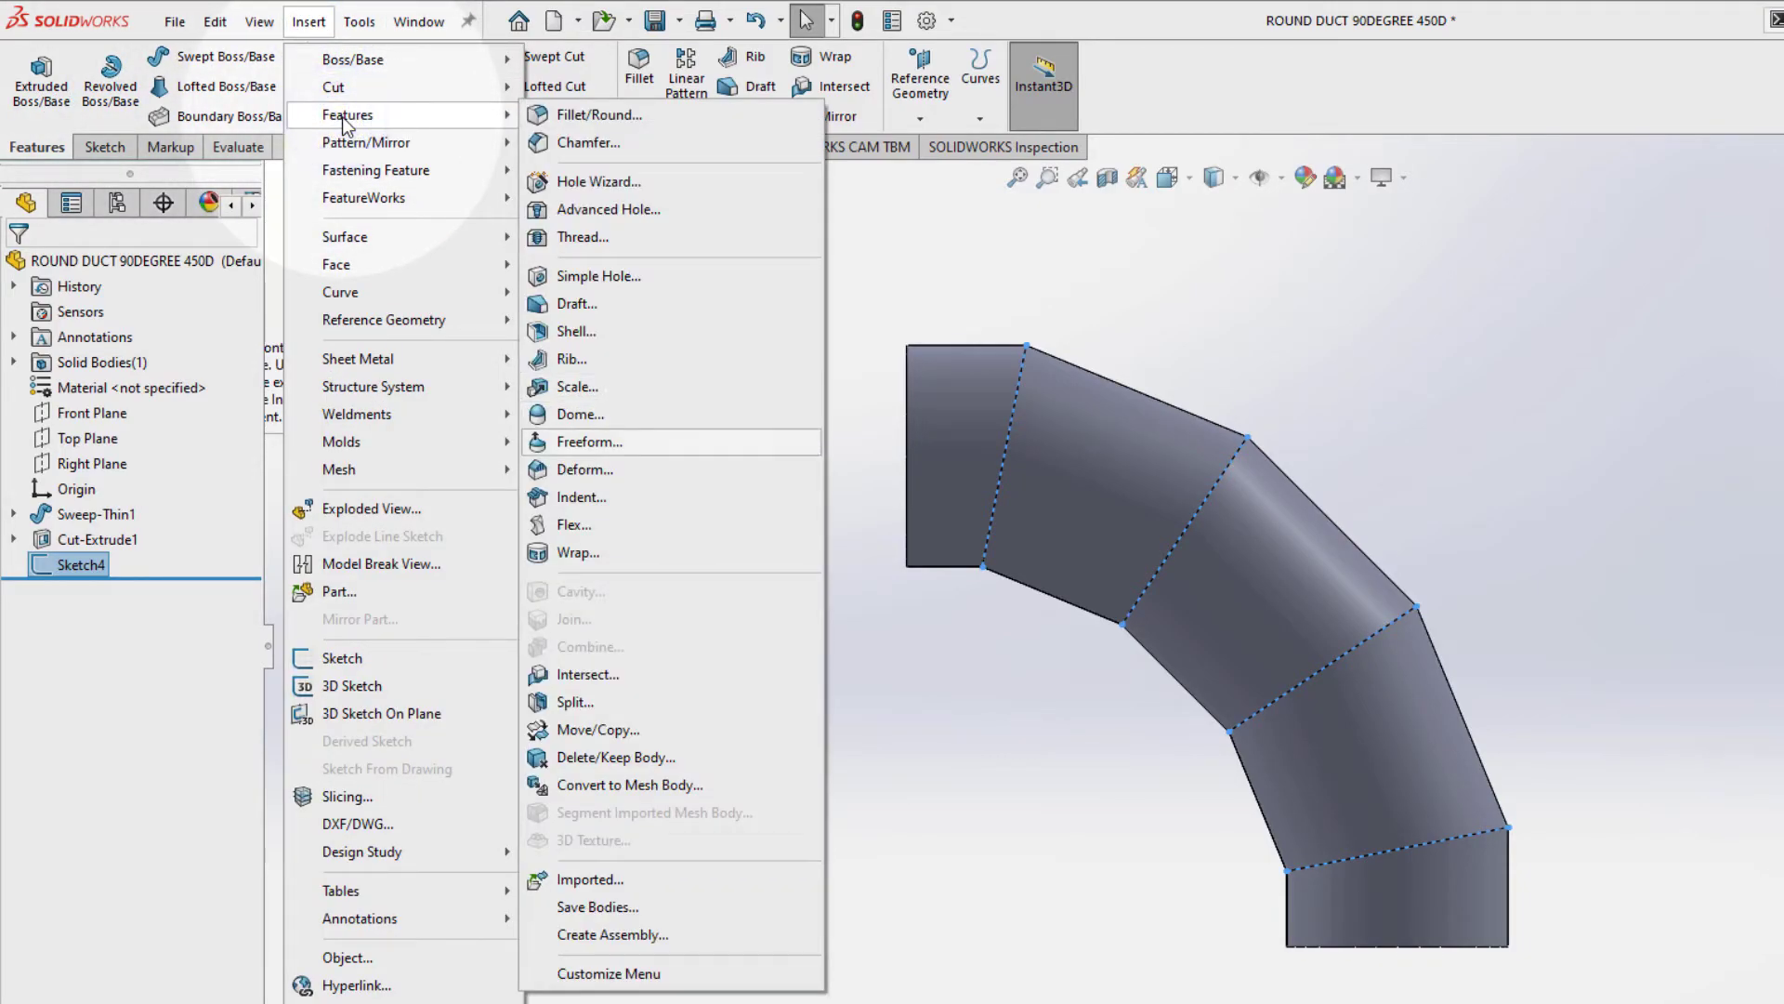
{"action": "left_click", "coordinate": [578, 702]}
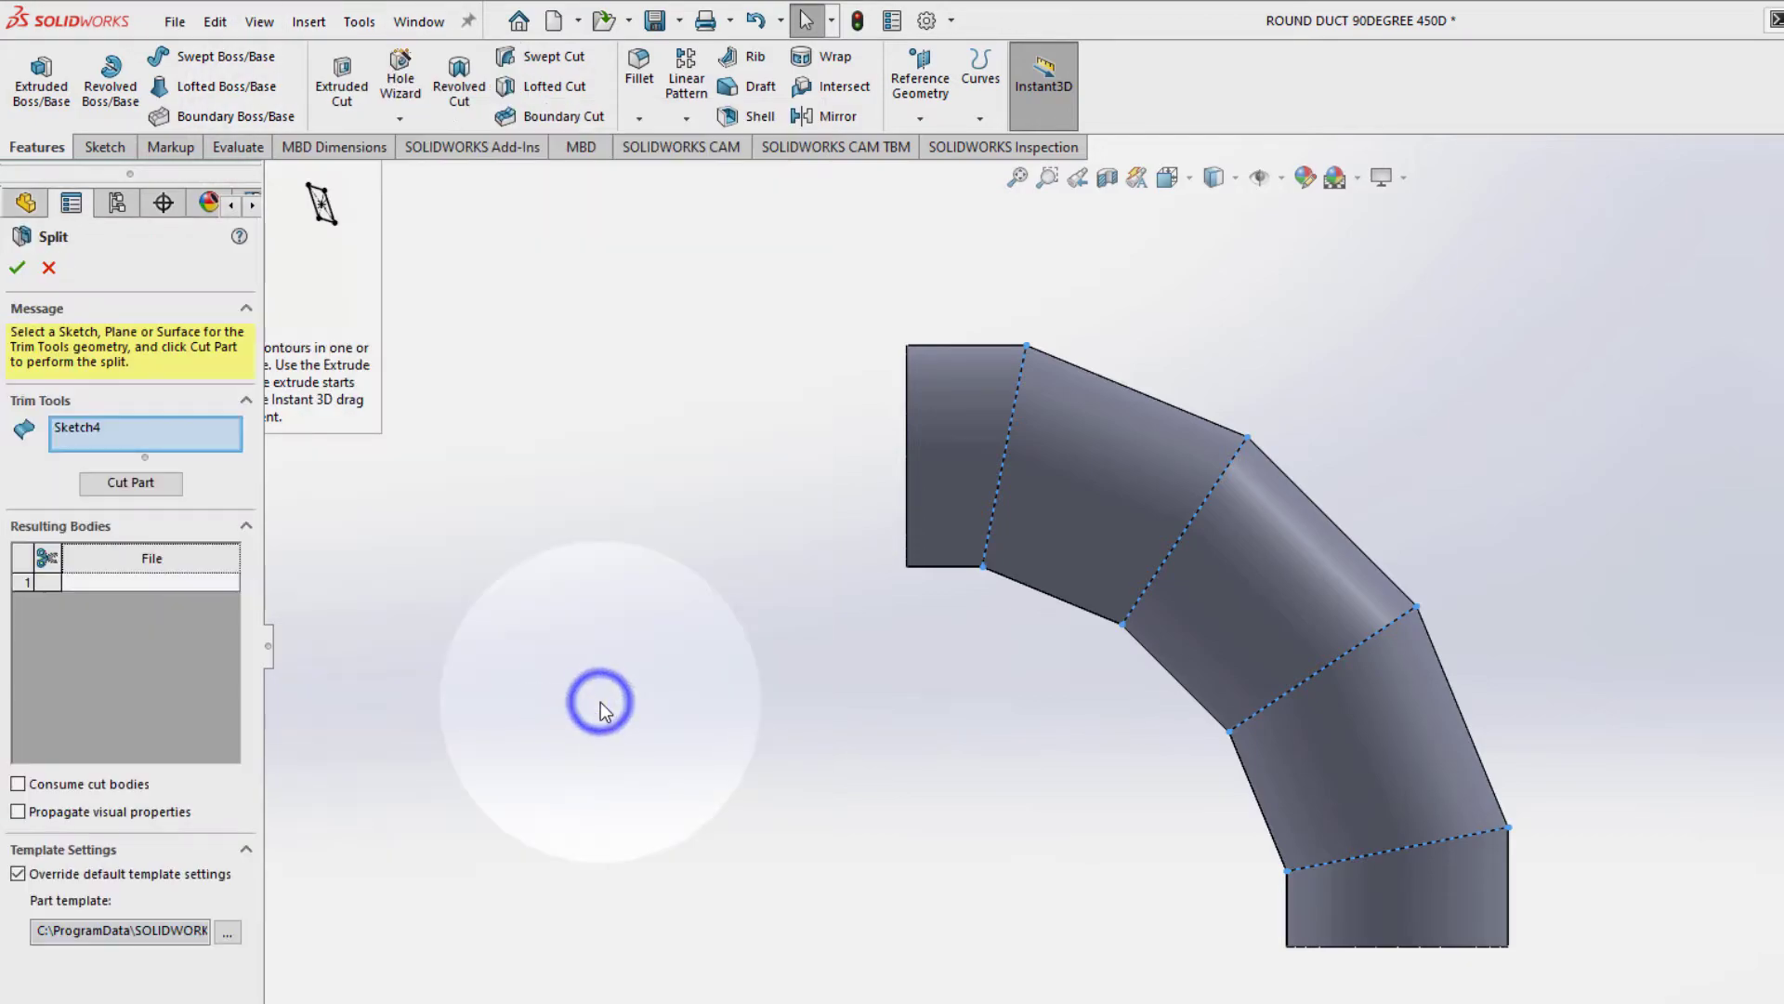
{"action": "left_click", "coordinate": [167, 585]}
{"action": "mouse_move", "coordinate": [645, 260]}
{"action": "left_mouse_down"}
{"action": "mouse_move", "coordinate": [905, 444]}
{"action": "mouse_move", "coordinate": [1552, 999]}
{"action": "left_mouse_up"}
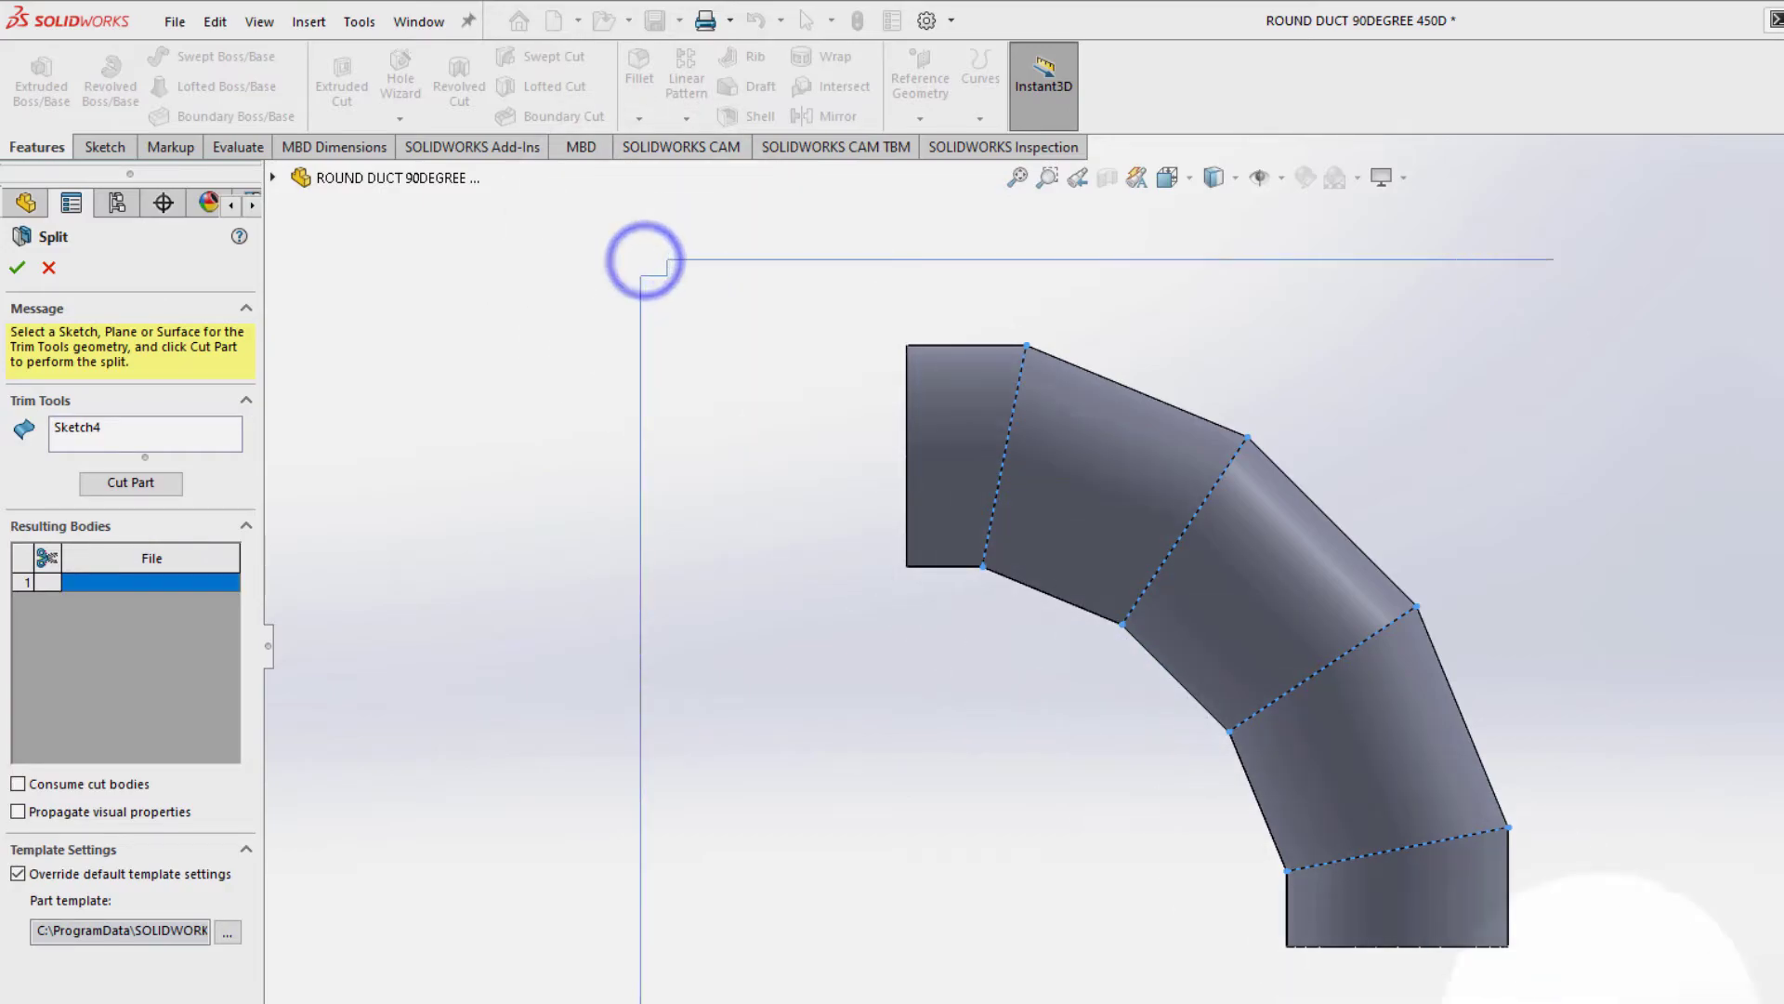
{"action": "left_click", "coordinate": [130, 482]}
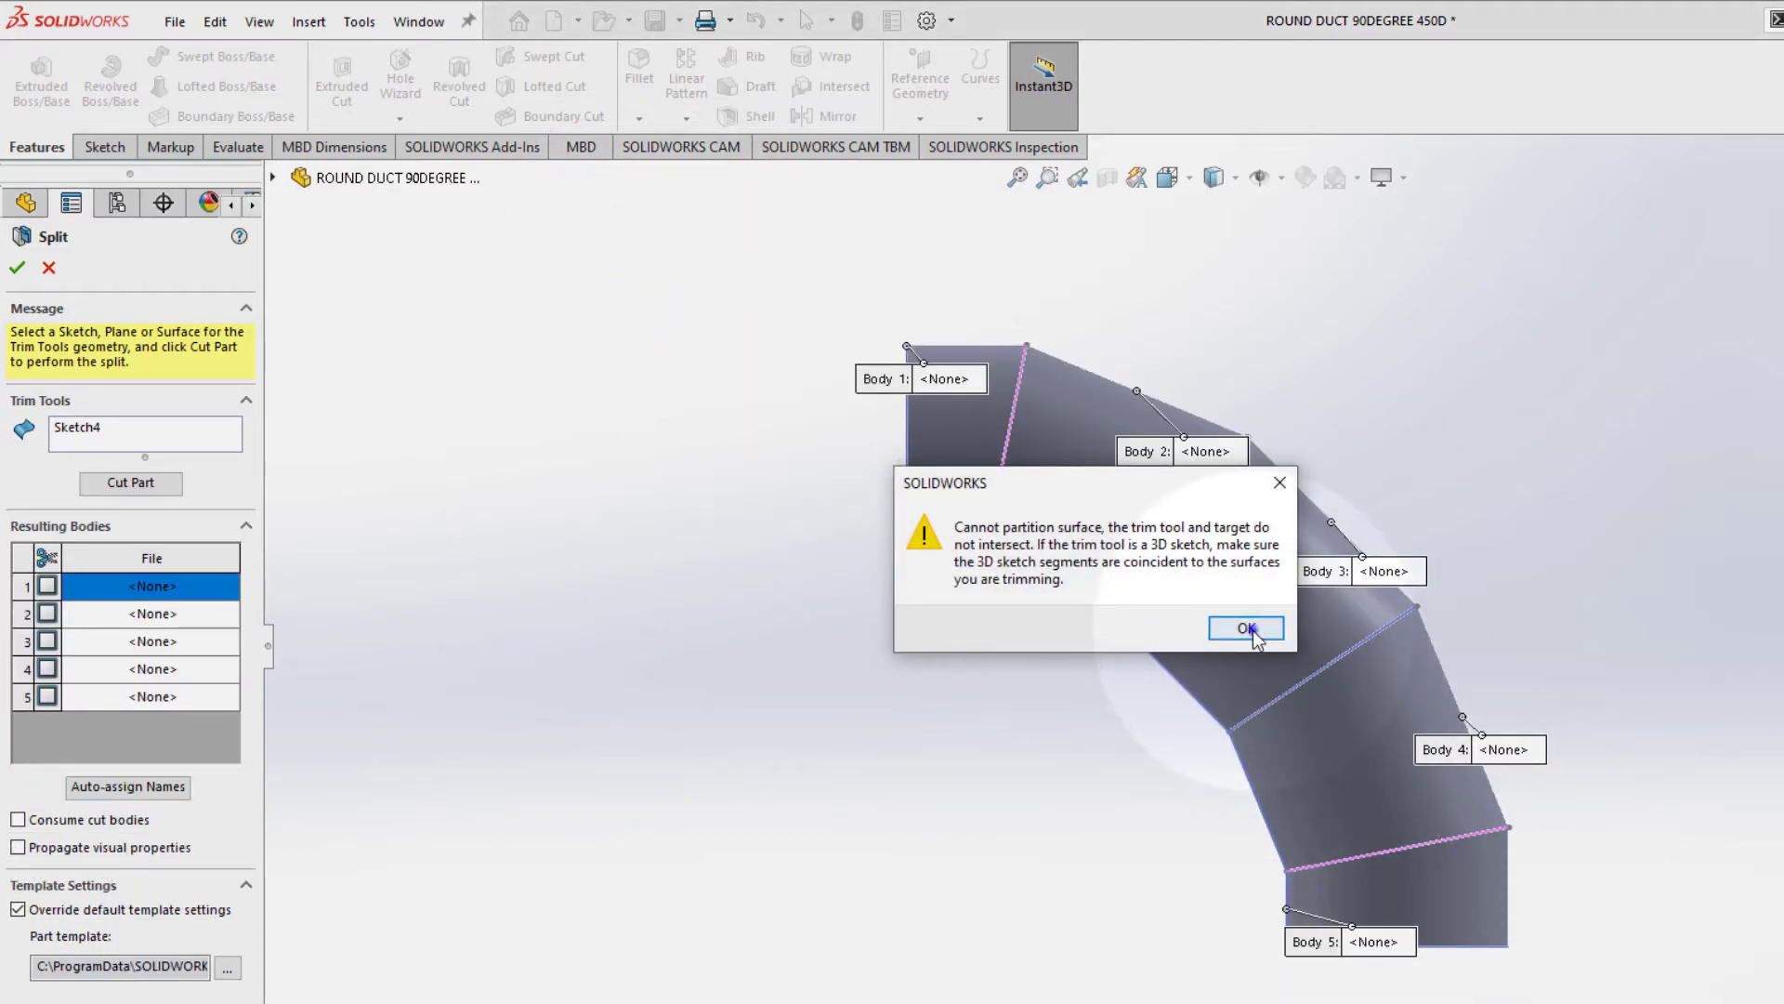
{"action": "left_click", "coordinate": [1247, 628]}
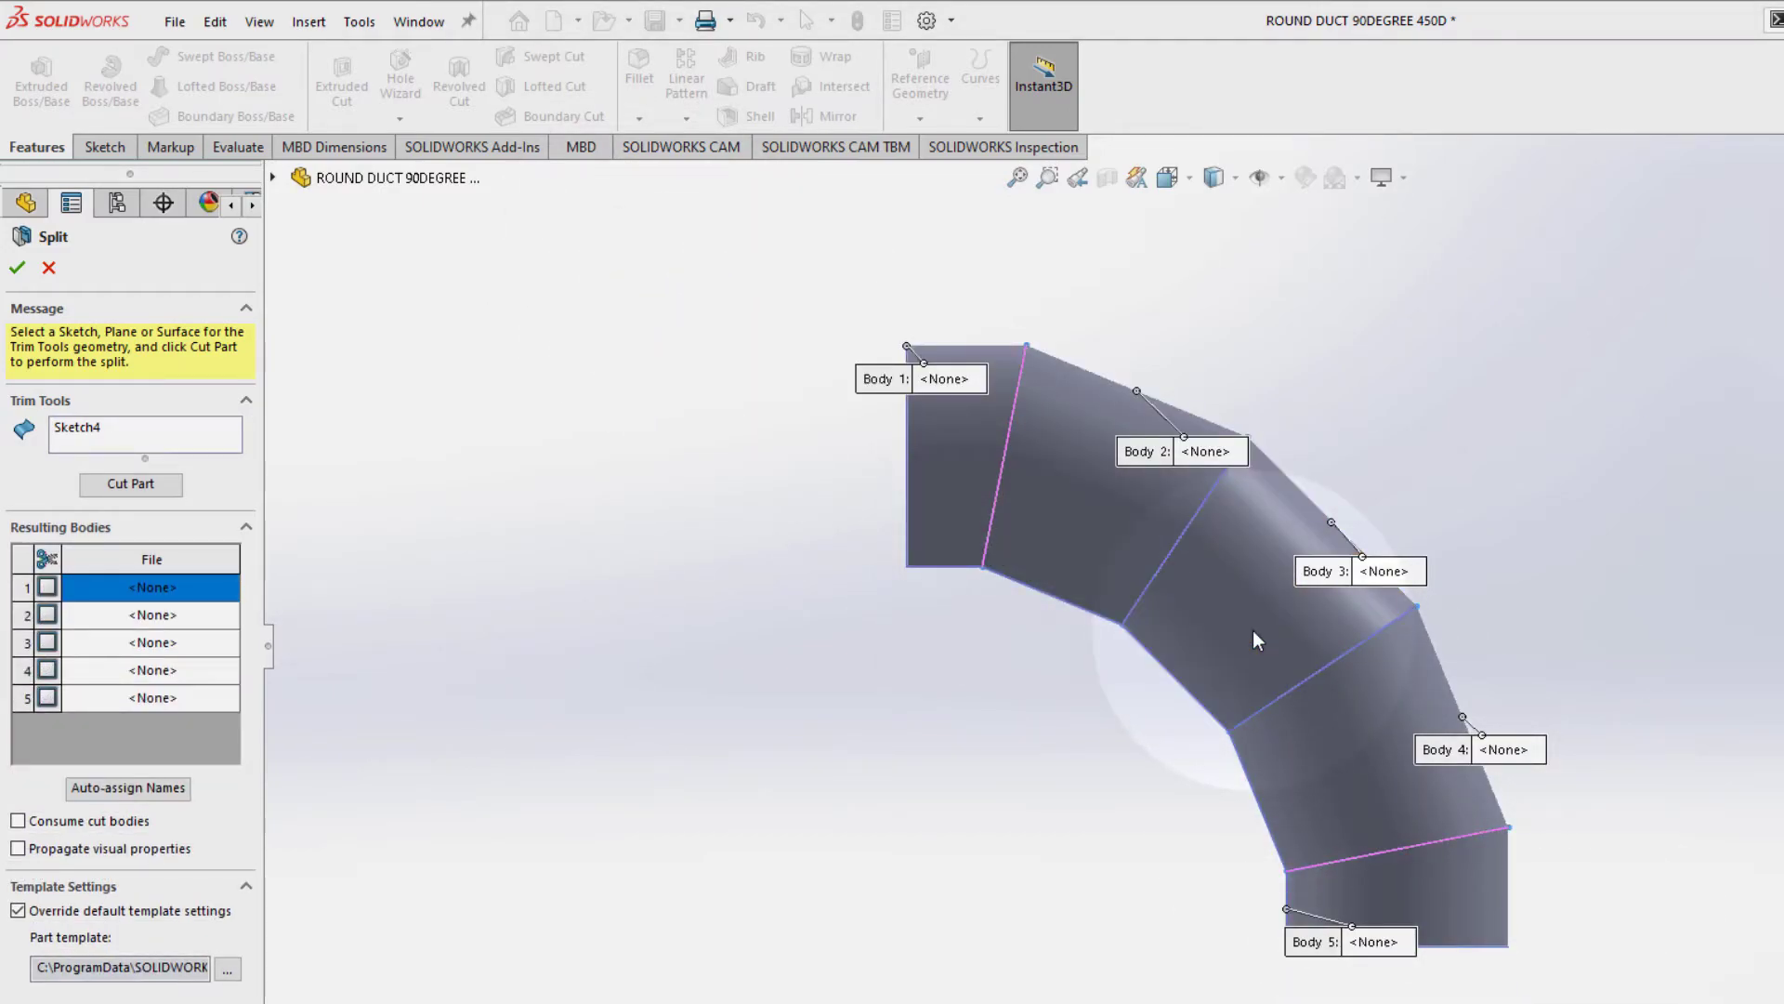
Step: Include all five resulting bodies in the split and complete the feature
{"action": "left_click", "coordinate": [47, 587]}
{"action": "left_click", "coordinate": [48, 614]}
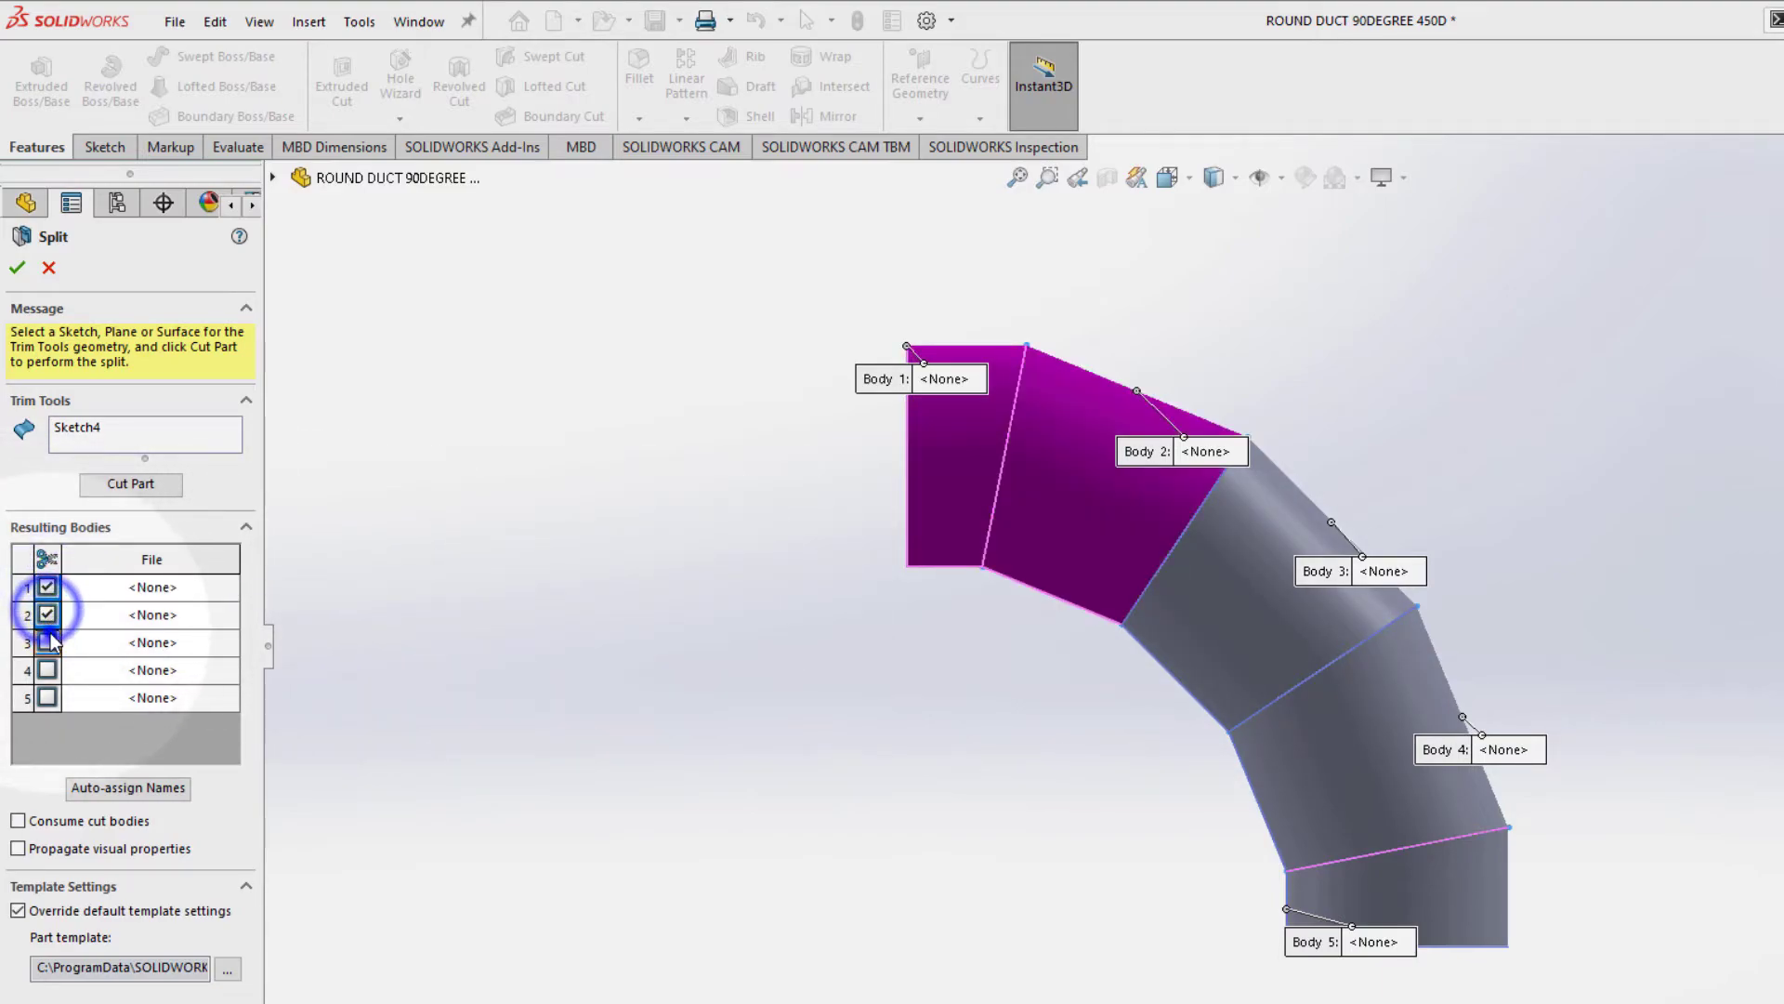
{"action": "left_click", "coordinate": [47, 643]}
{"action": "left_click", "coordinate": [48, 670]}
{"action": "left_click", "coordinate": [47, 698]}
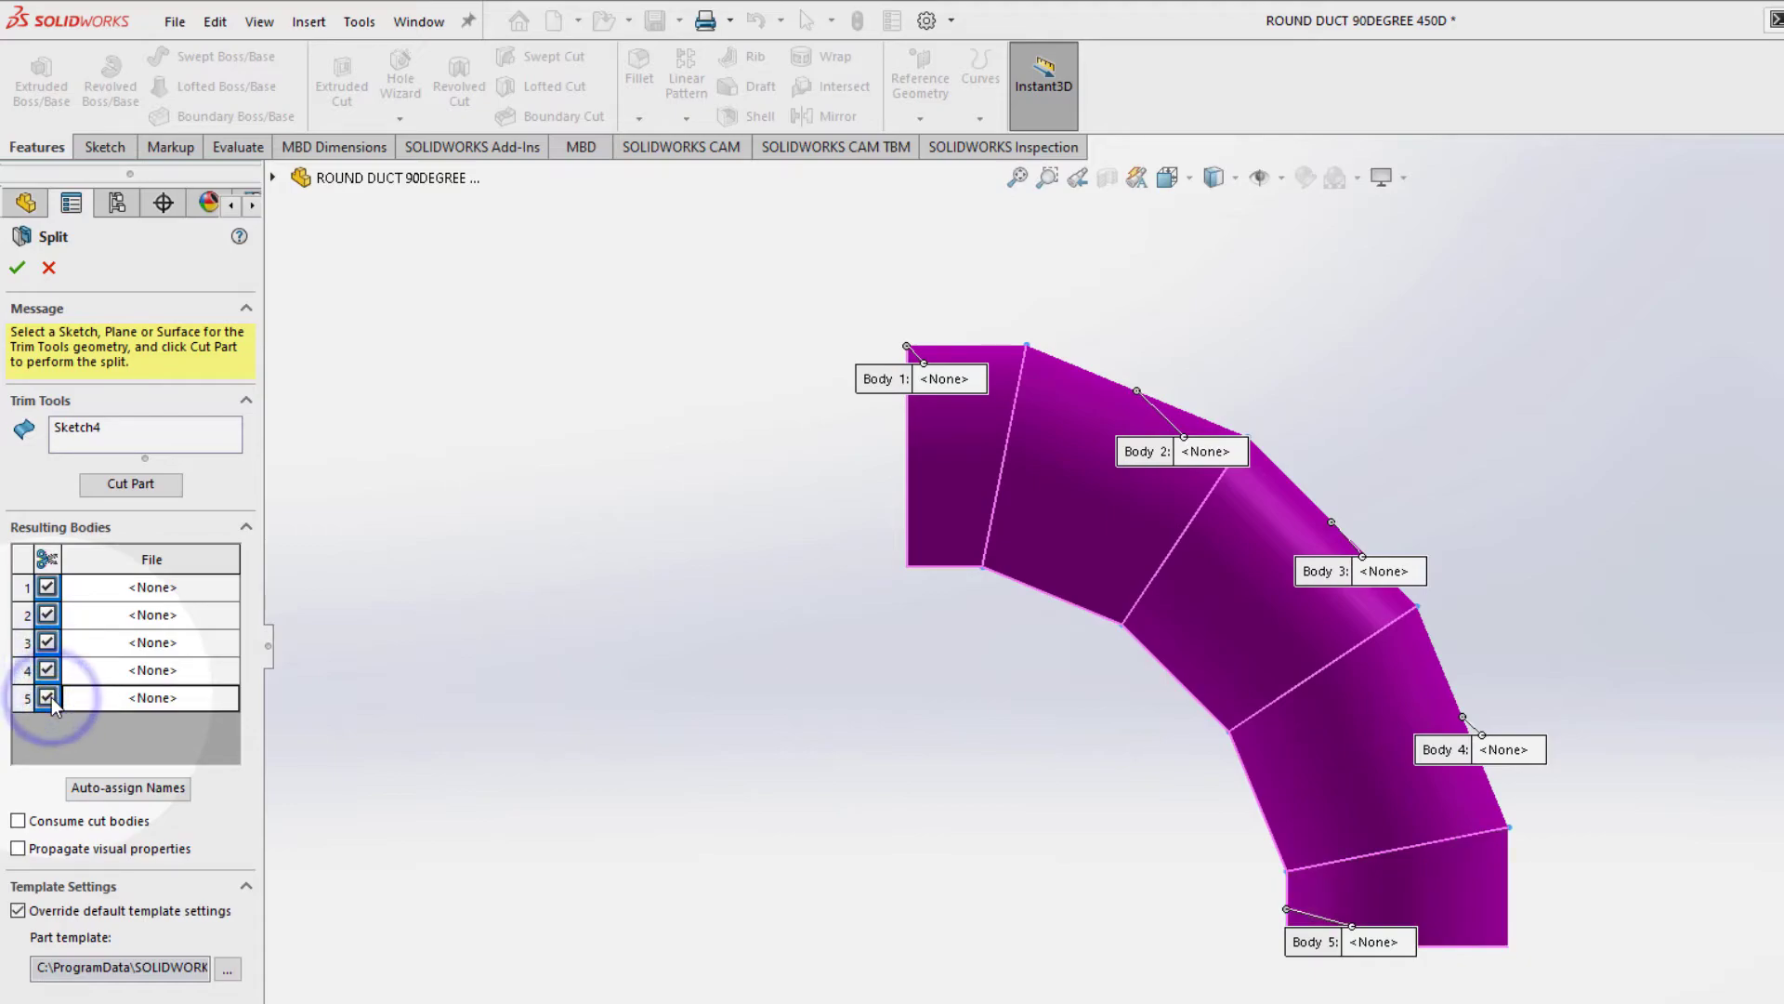
{"action": "left_click", "coordinate": [17, 269]}
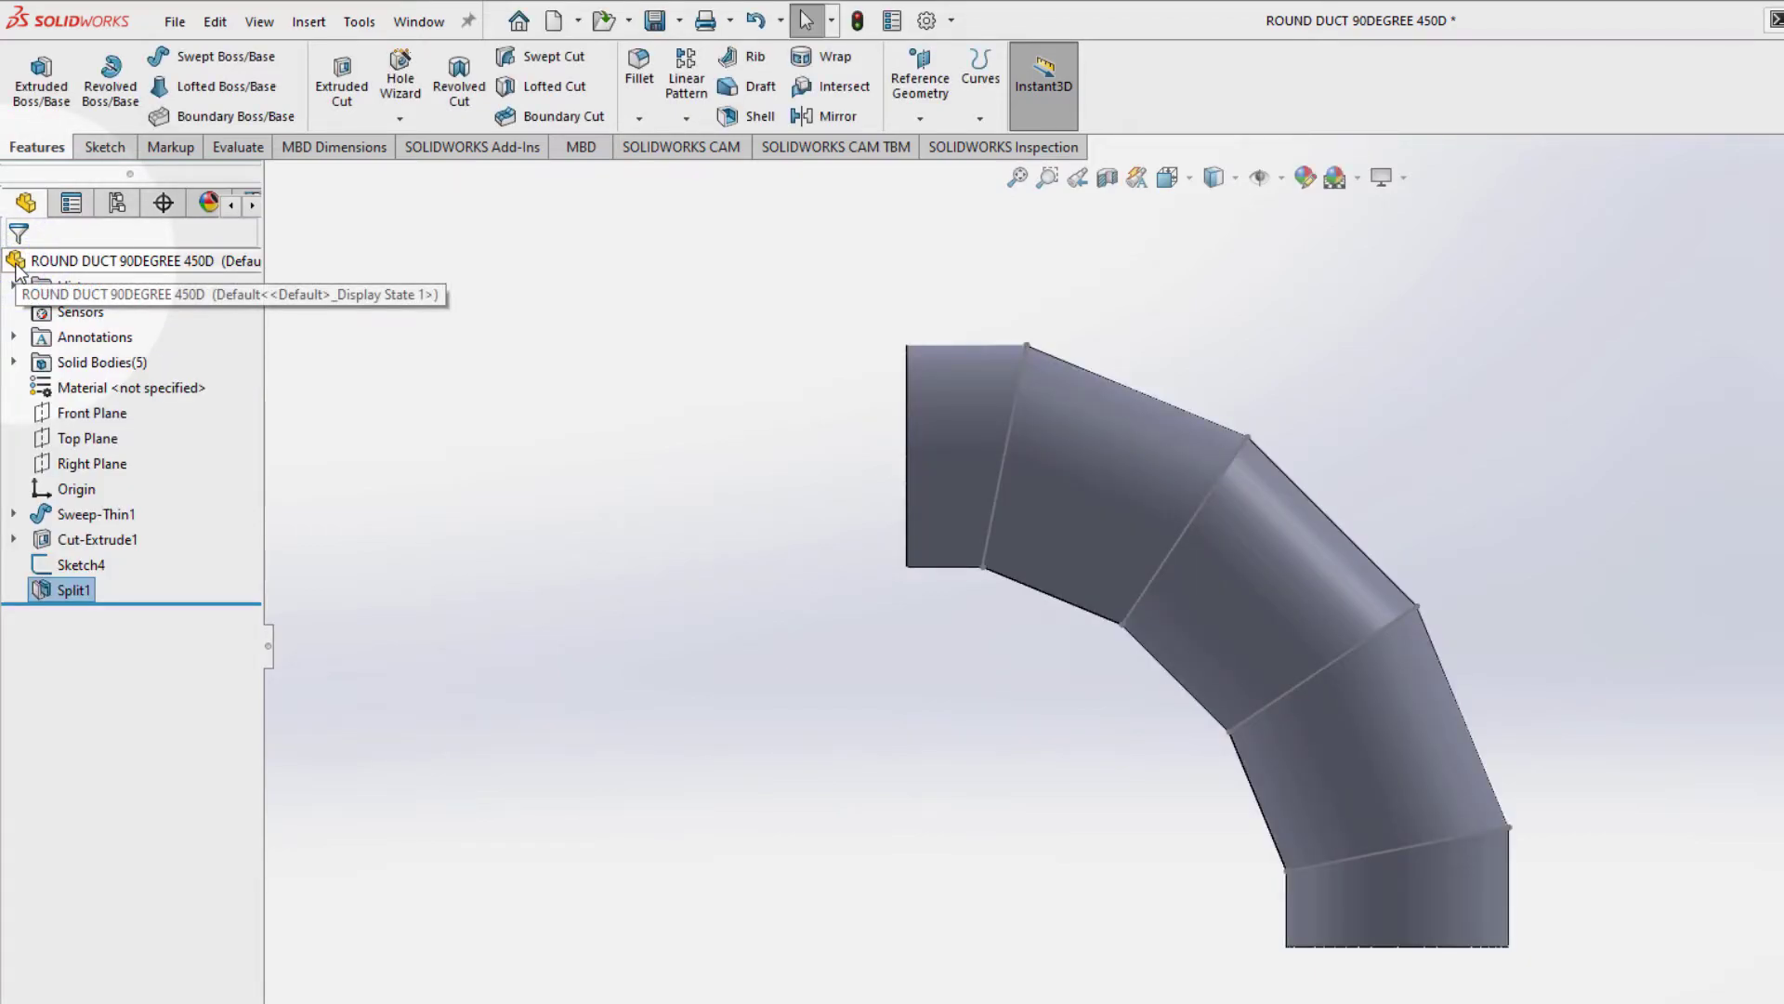
Step: Expand the solid bodies folder and examine which elbow segment each of the five split bodies represents
{"action": "left_click", "coordinate": [13, 362]}
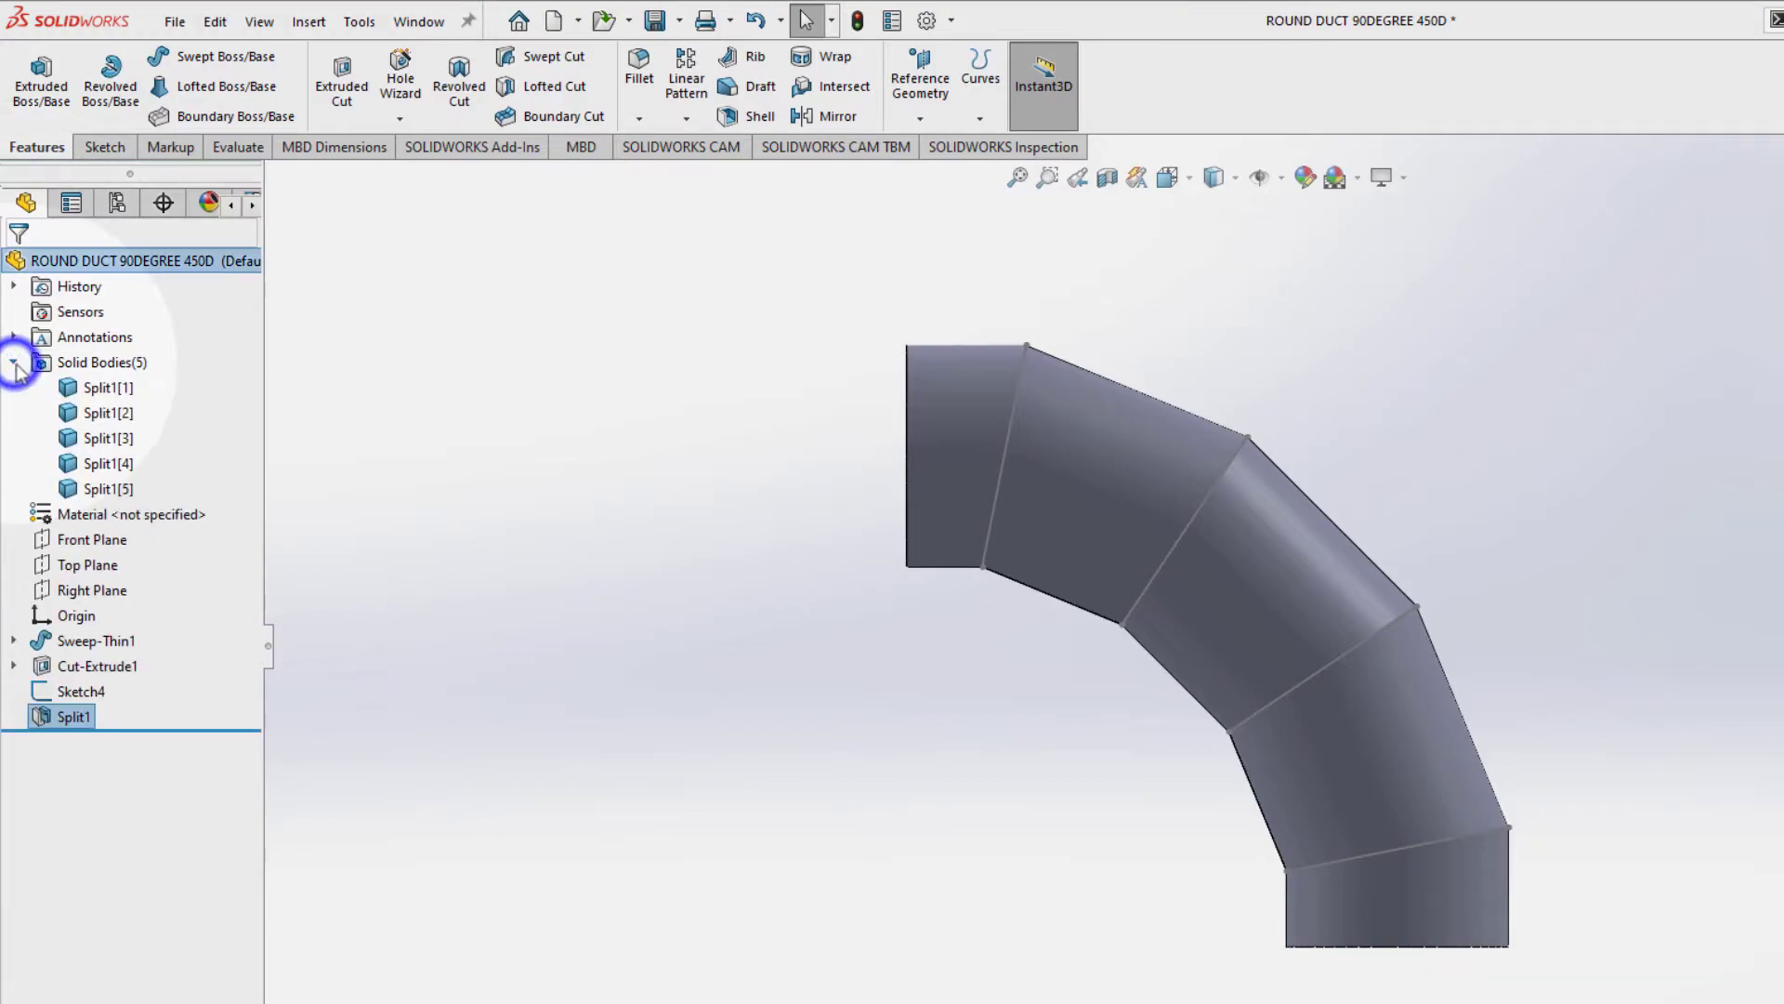
{"action": "left_click", "coordinate": [105, 391]}
{"action": "left_click", "coordinate": [103, 412]}
{"action": "left_click", "coordinate": [90, 438]}
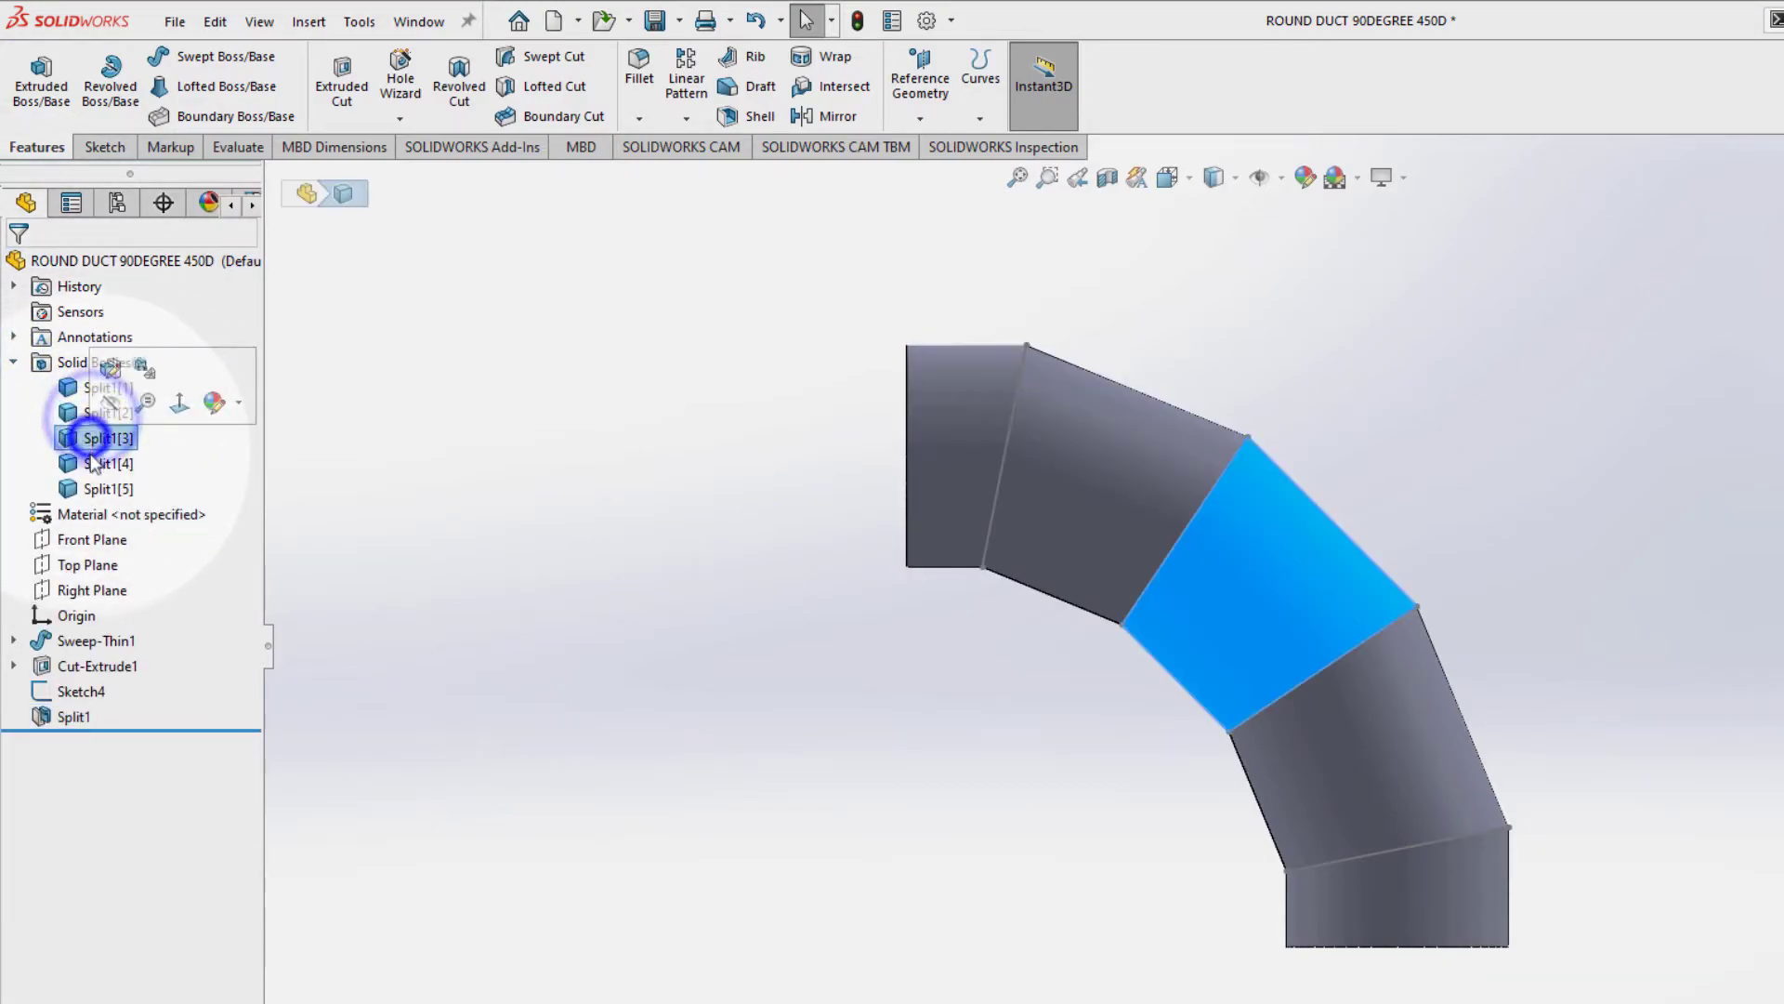
{"action": "left_click", "coordinate": [96, 463]}
{"action": "left_click", "coordinate": [98, 488]}
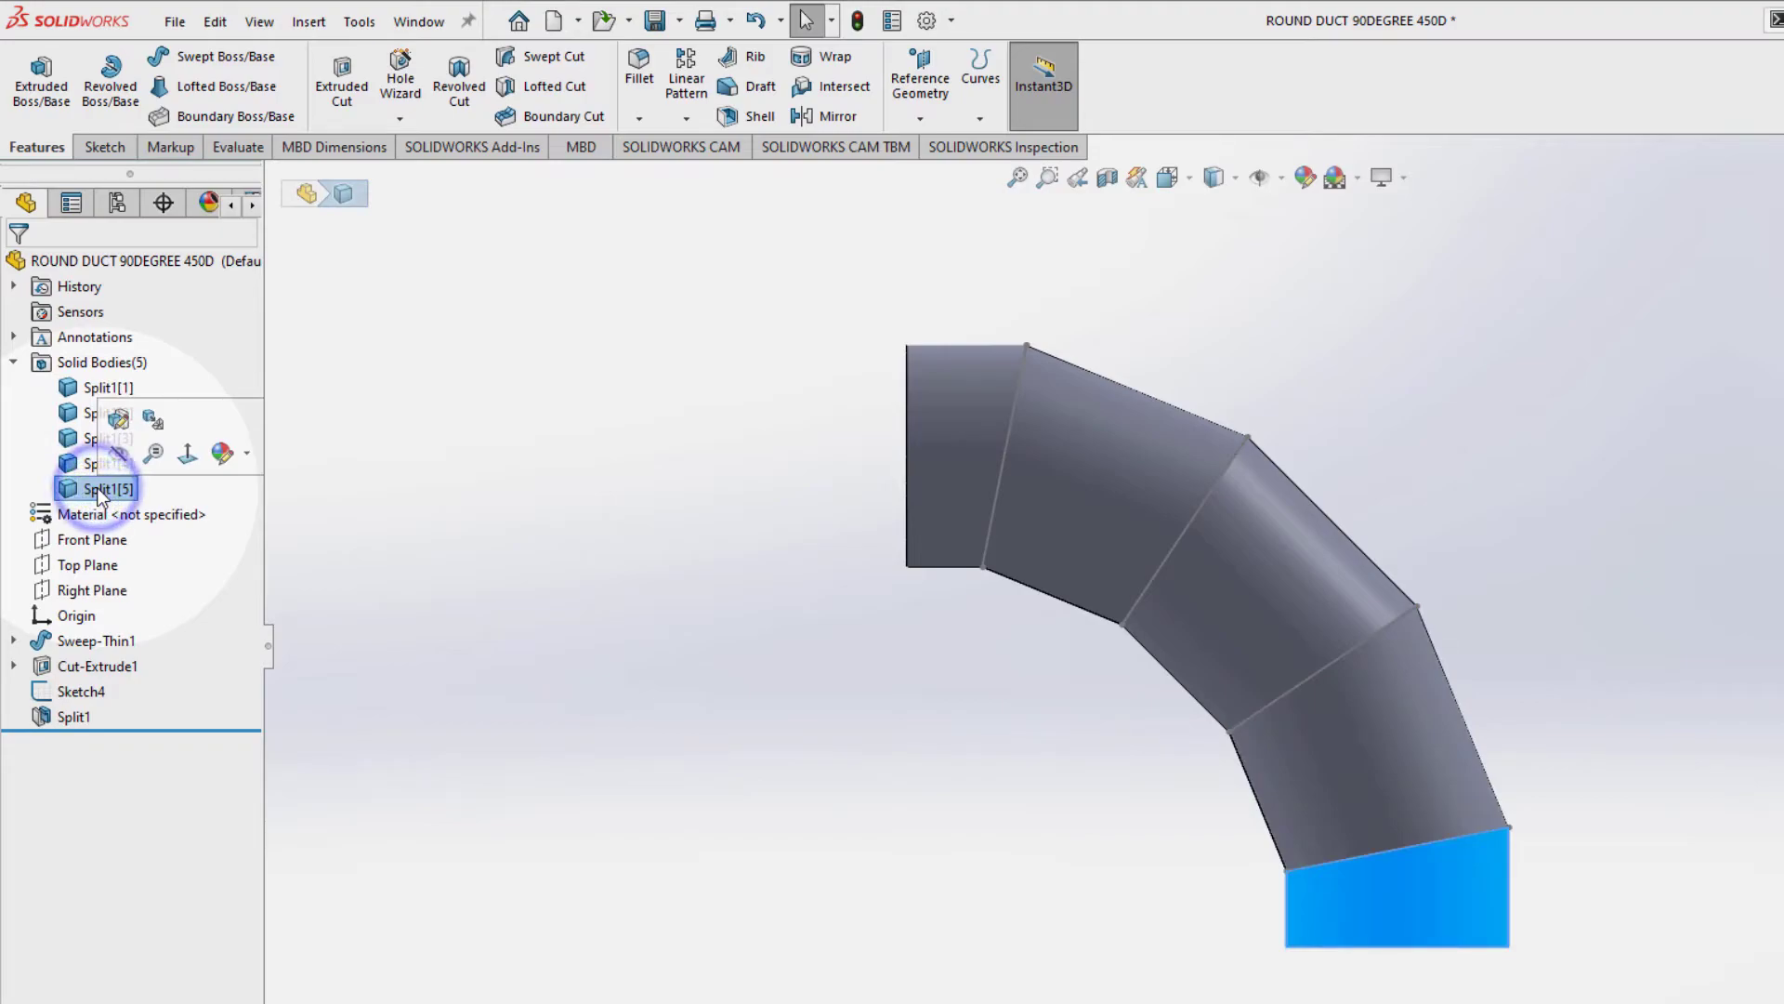
{"action": "left_click", "coordinate": [88, 389]}
{"action": "left_click", "coordinate": [84, 414]}
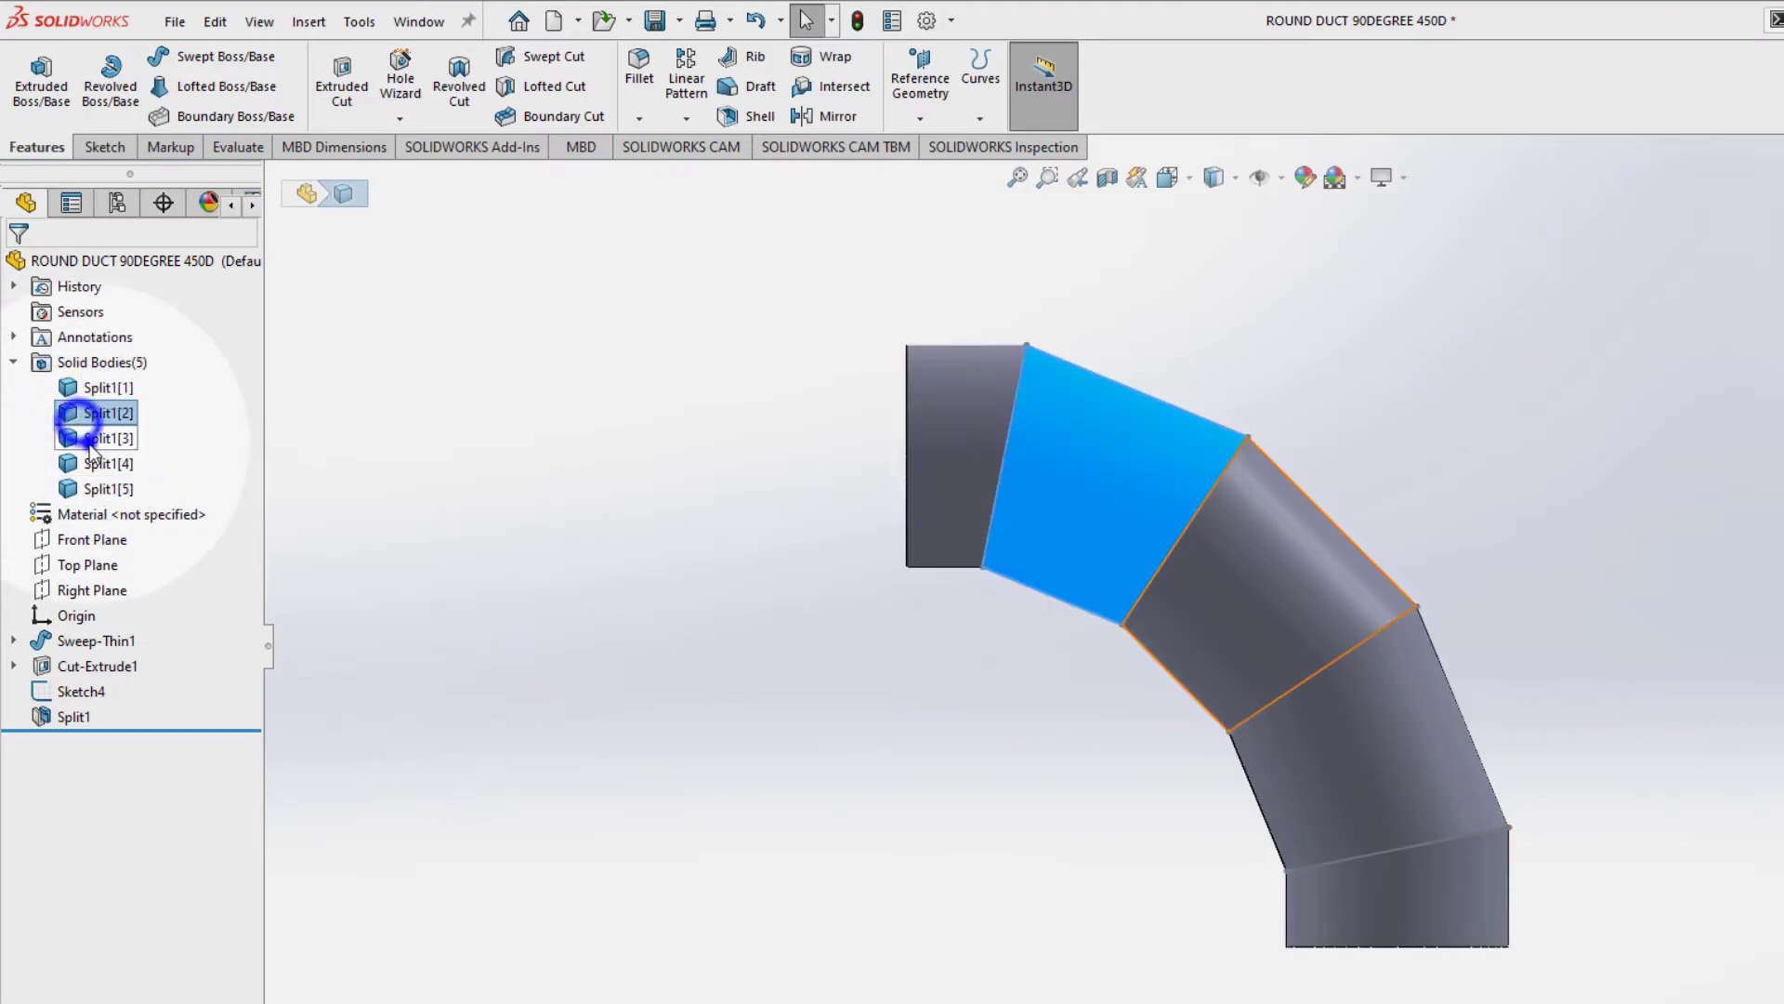
{"action": "left_click", "coordinate": [93, 438]}
{"action": "left_click", "coordinate": [93, 462]}
{"action": "left_click", "coordinate": [95, 489]}
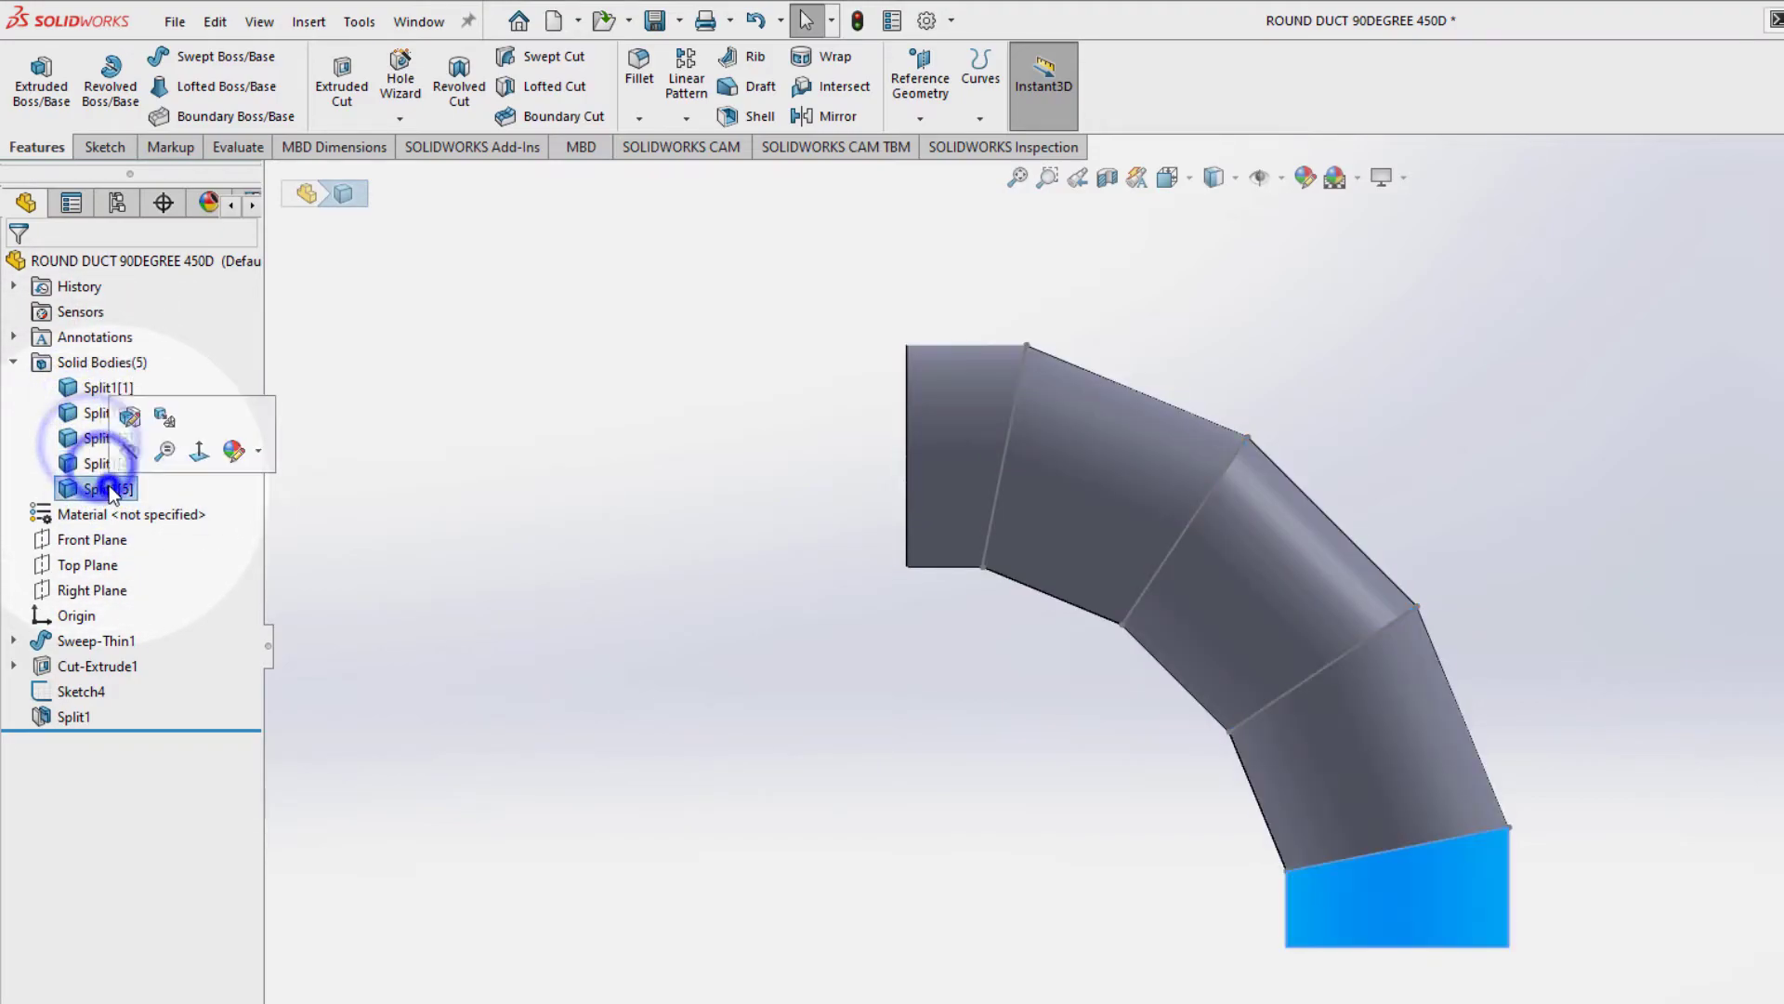
{"action": "left_click", "coordinate": [415, 413]}
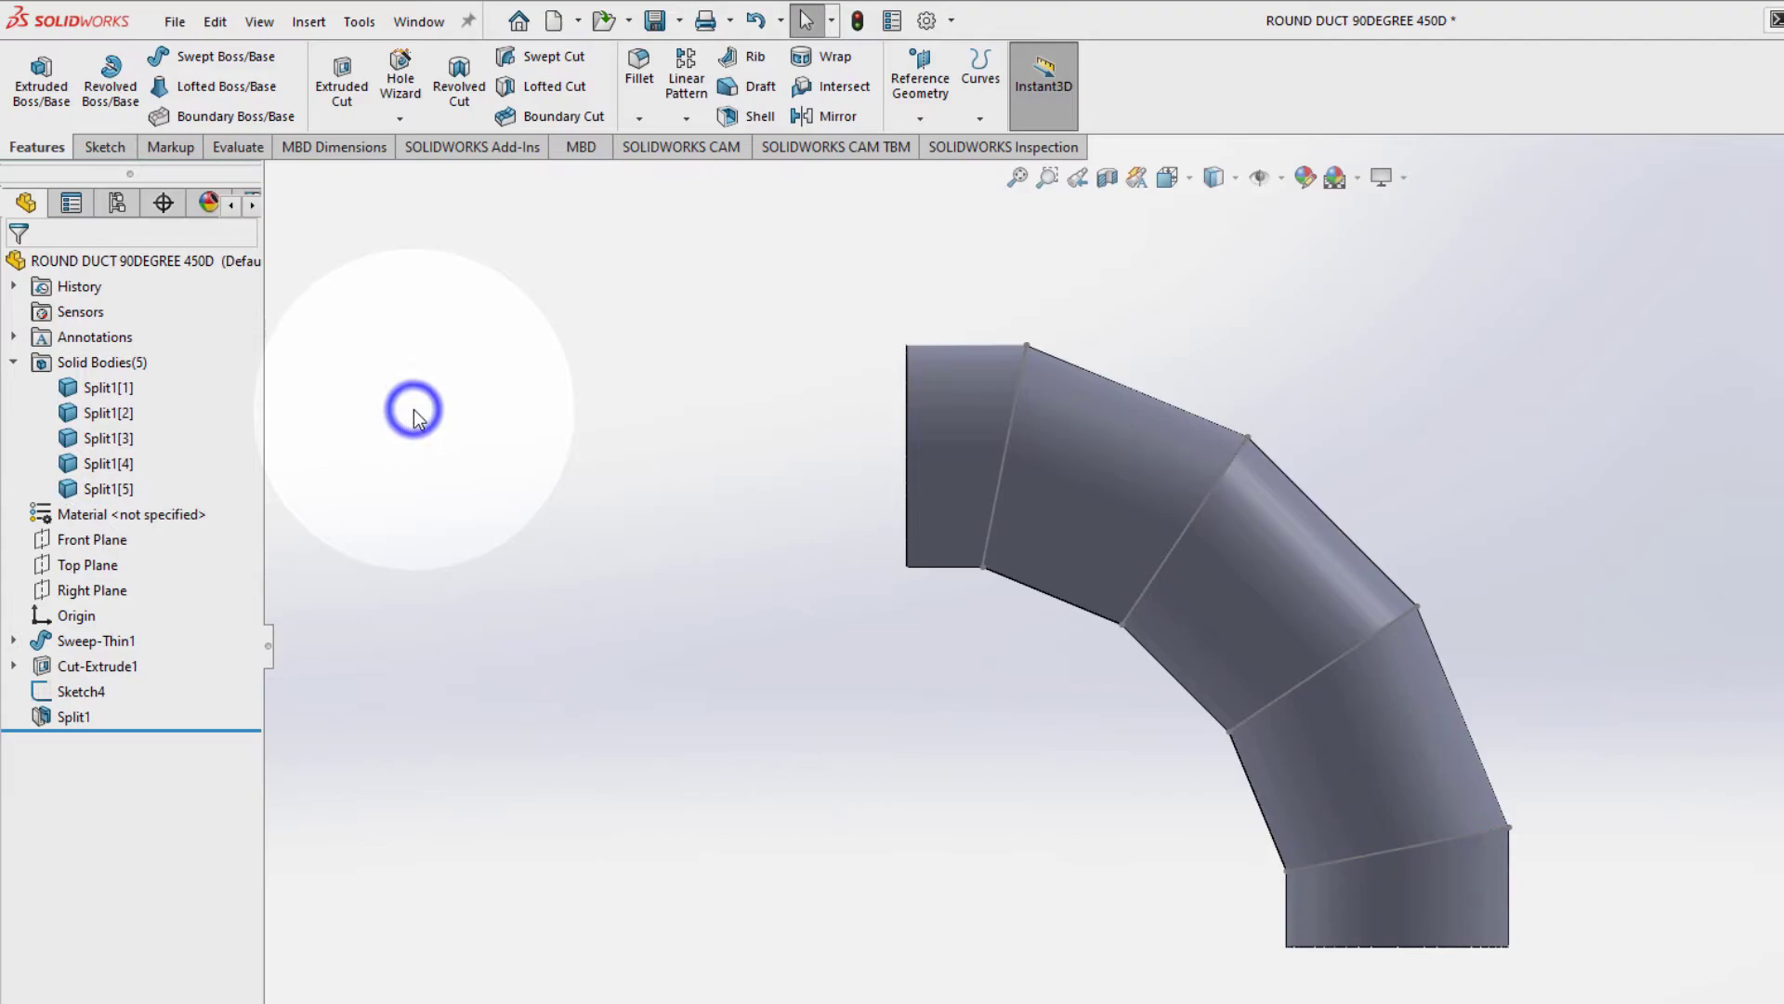
Step: Start inserting the top split body into a new part, creating and opening the folder "Duct pieces 90 Degree 450D _ assembly" as its save location
{"action": "right_click", "coordinate": [91, 388]}
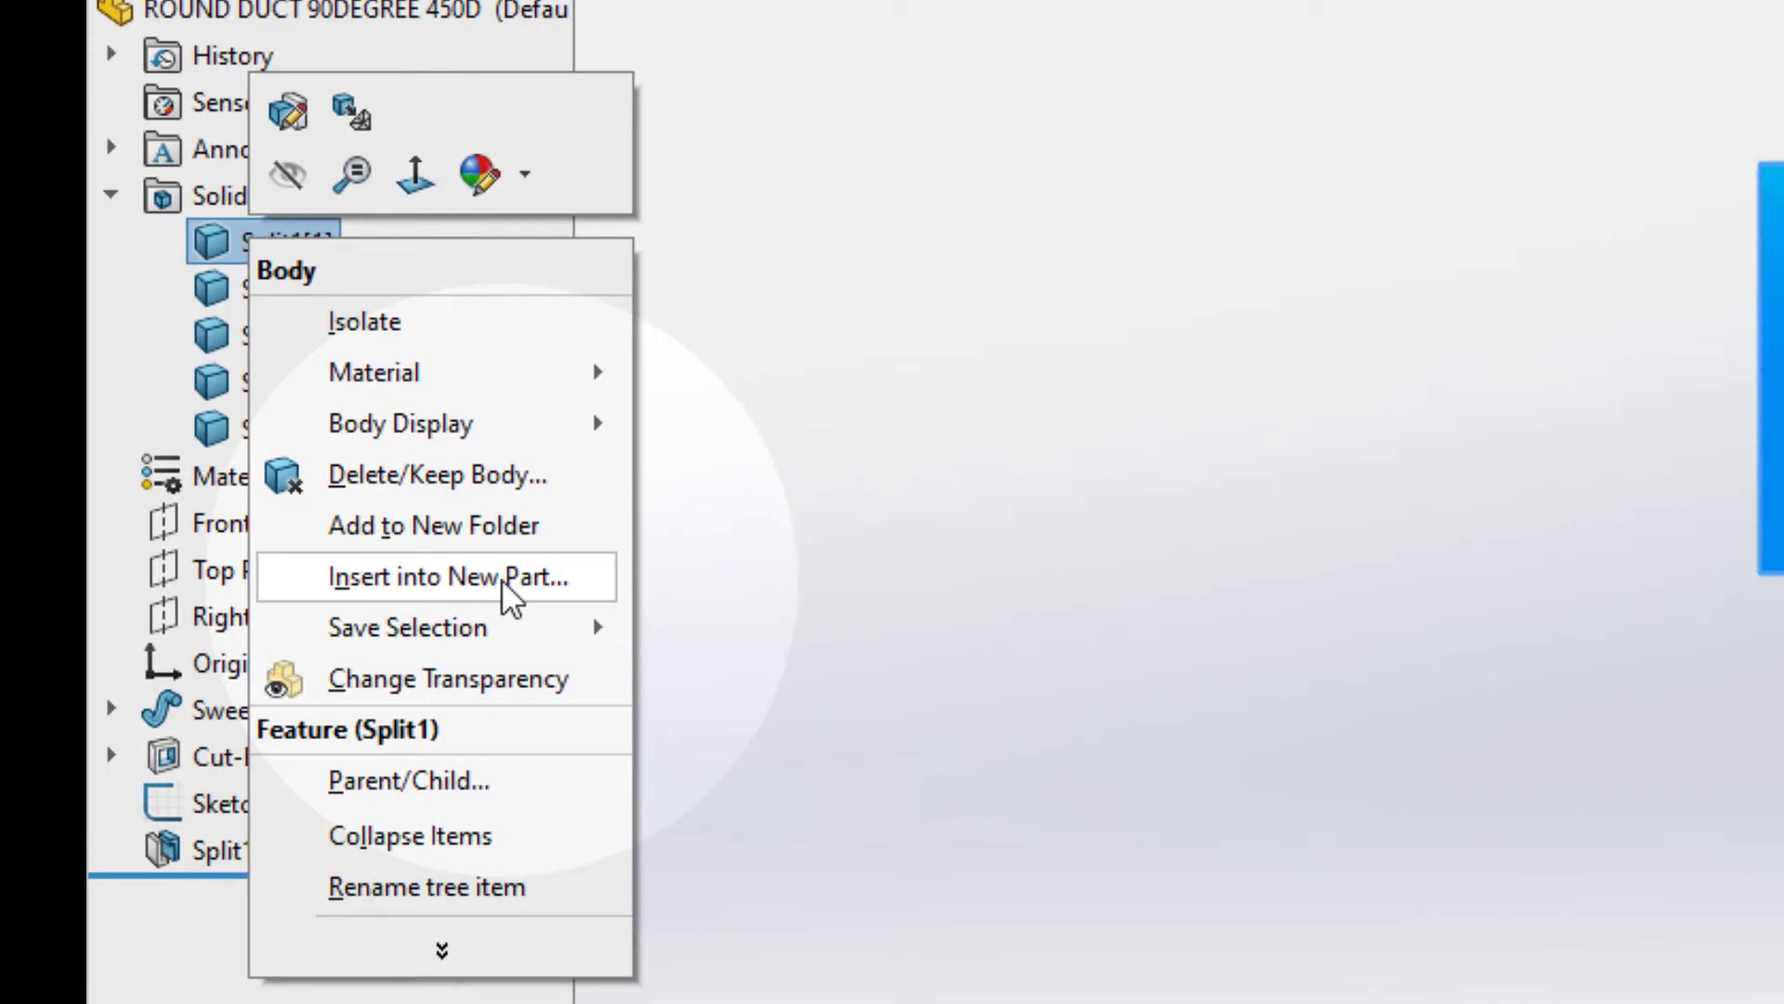
{"action": "left_click", "coordinate": [500, 578]}
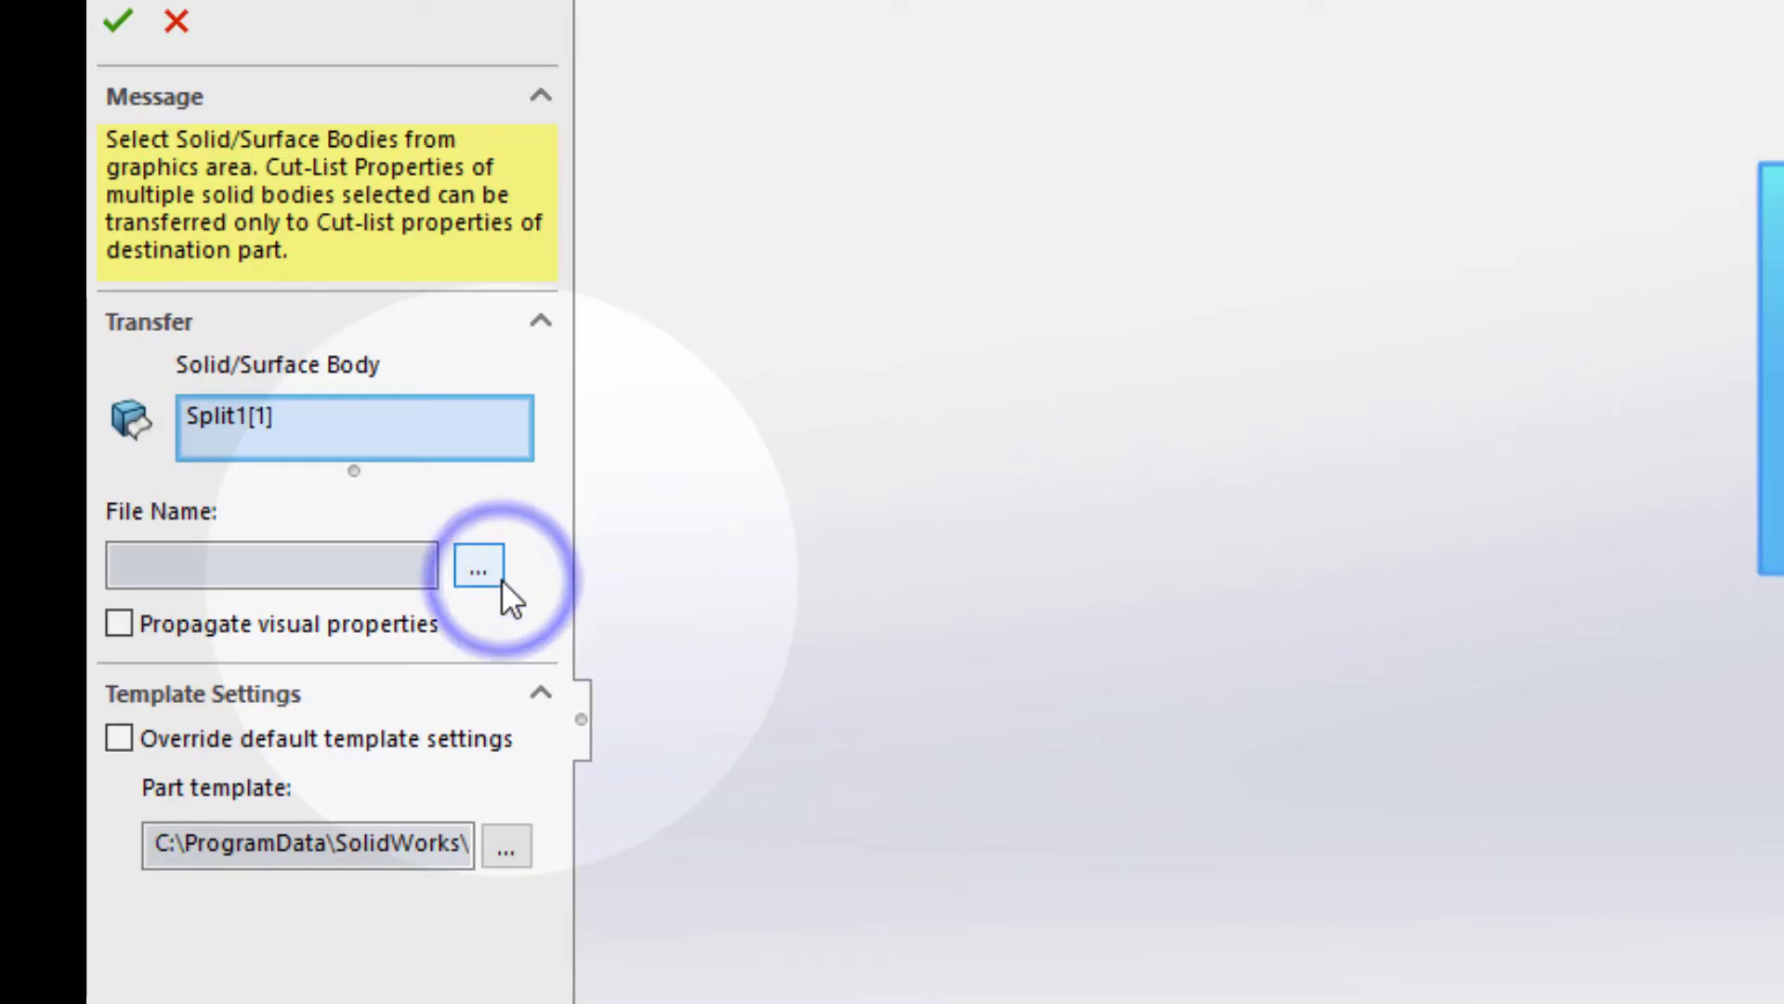
{"action": "left_click", "coordinate": [484, 570]}
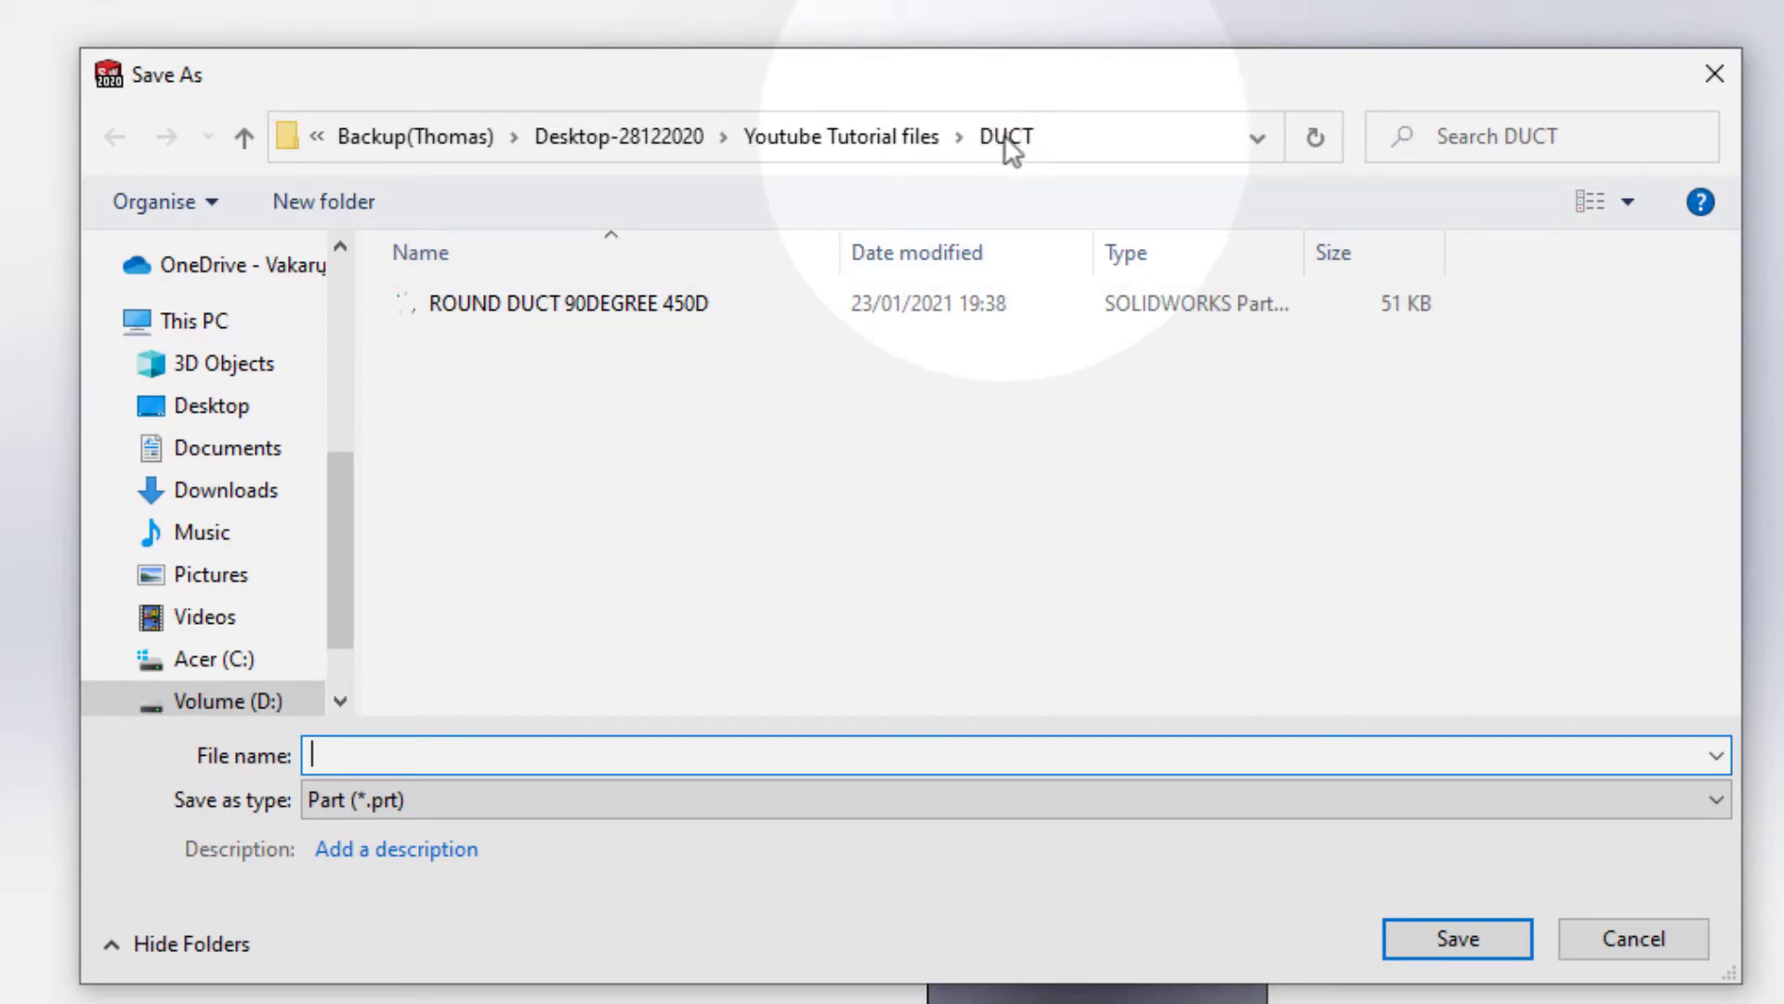
{"action": "right_click", "coordinate": [509, 504]}
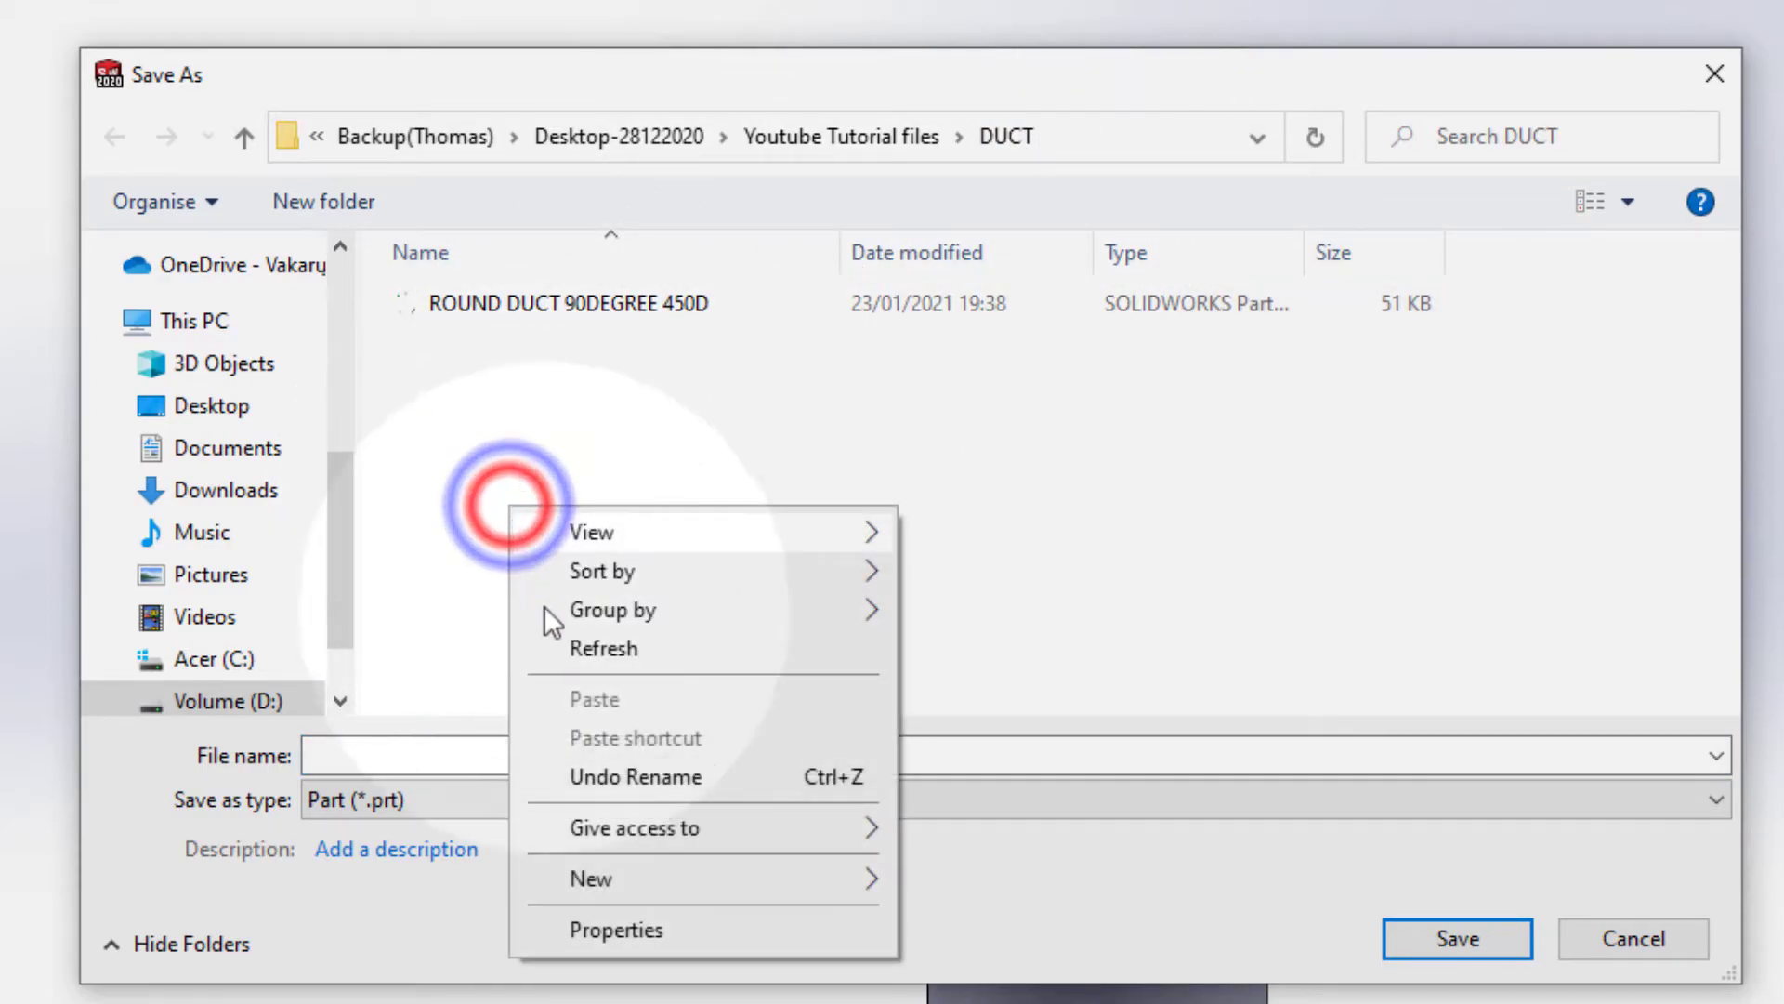
{"action": "mouse_move", "coordinate": [688, 874]}
{"action": "left_click", "coordinate": [985, 882]}
{"action": "type", "text": "dUC"}
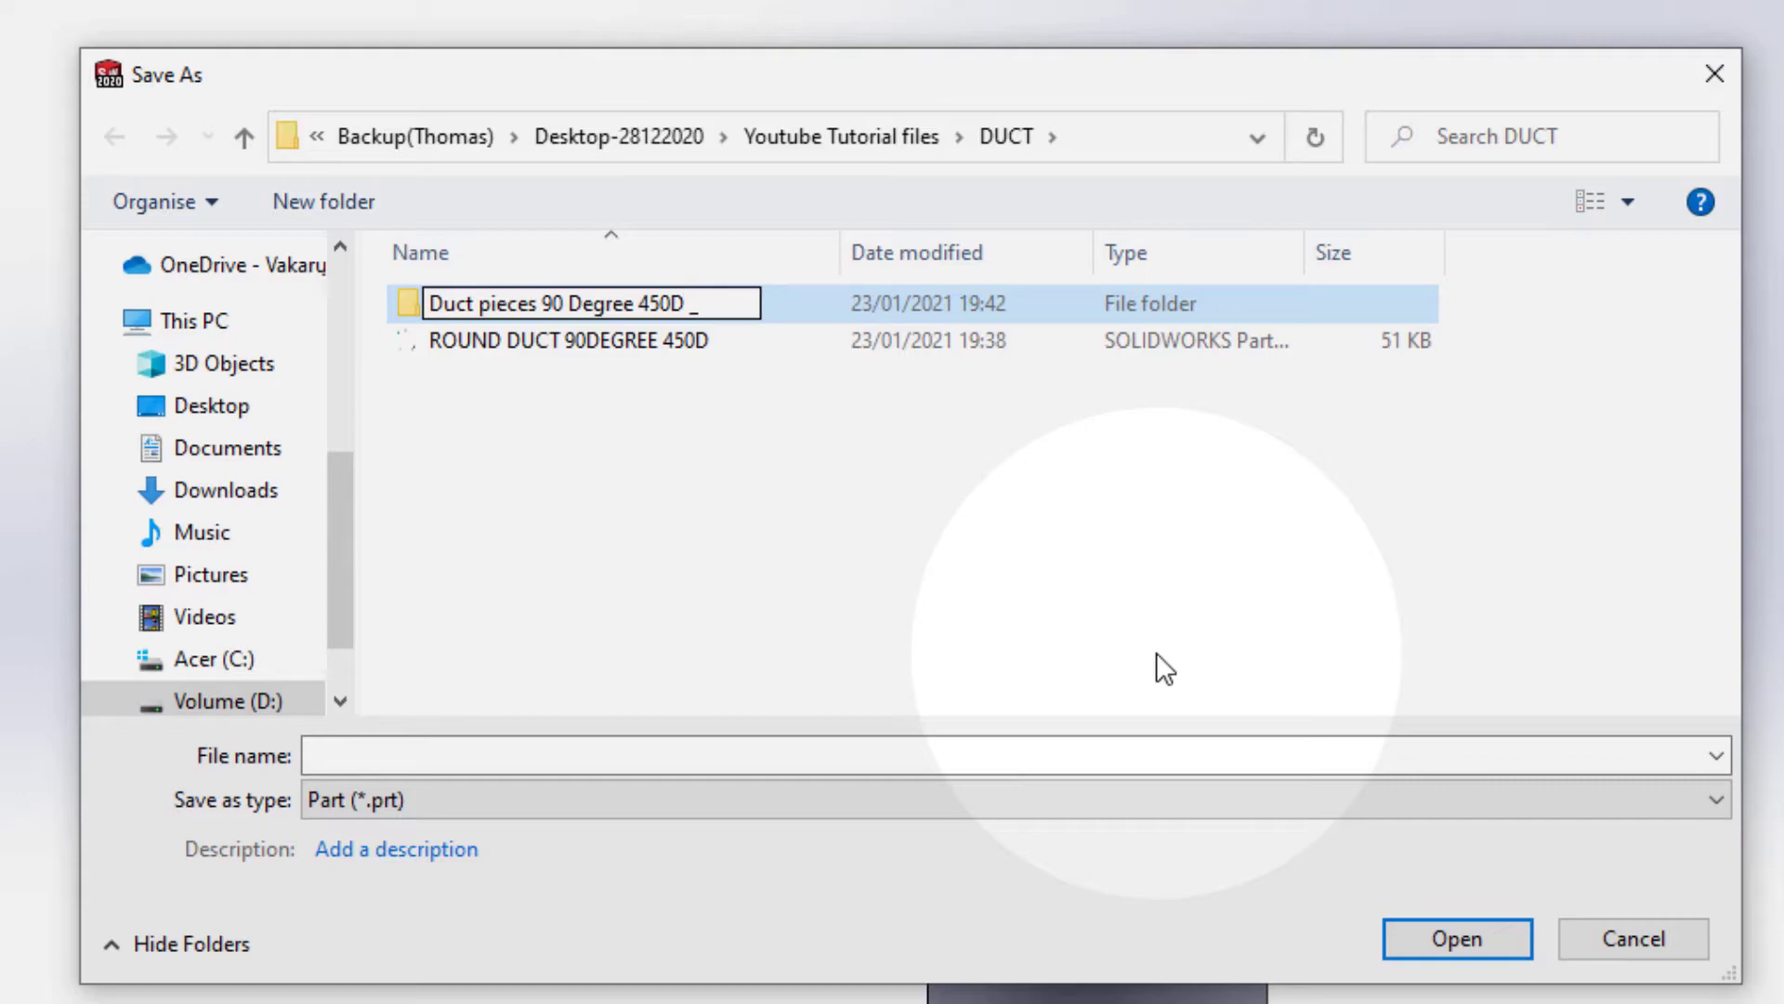
{"action": "type", "text": "bly"}
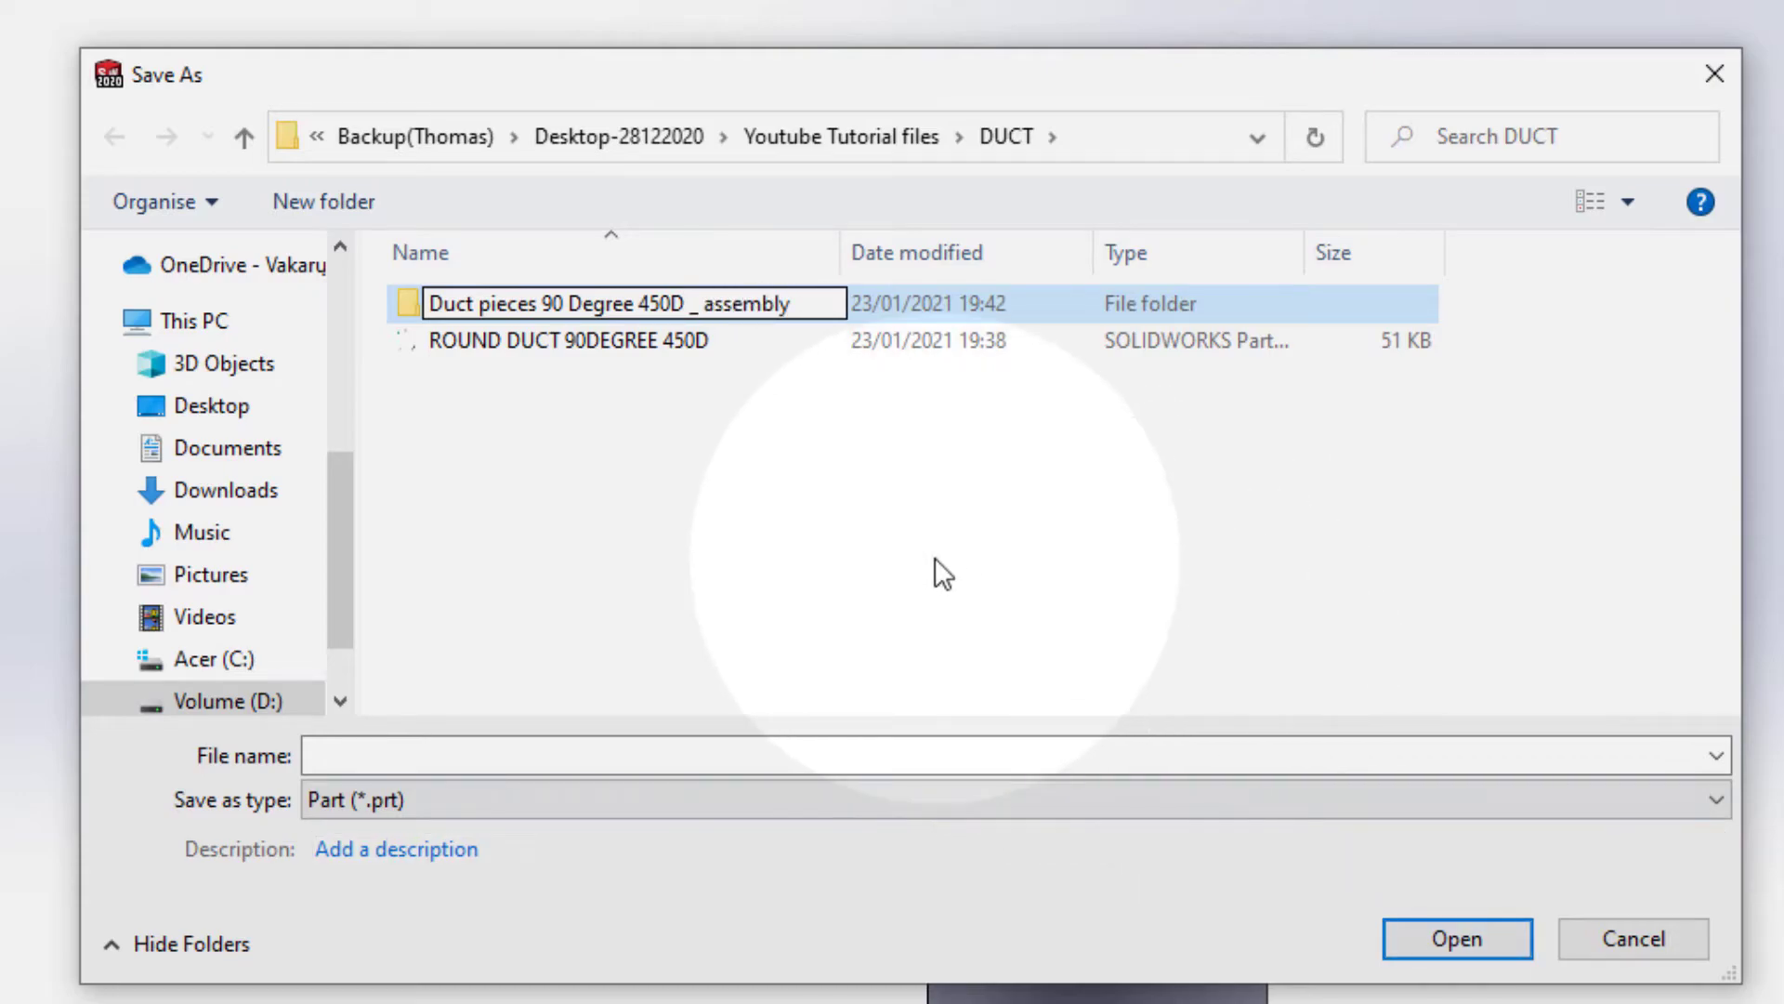
{"action": "key", "text": "Return"}
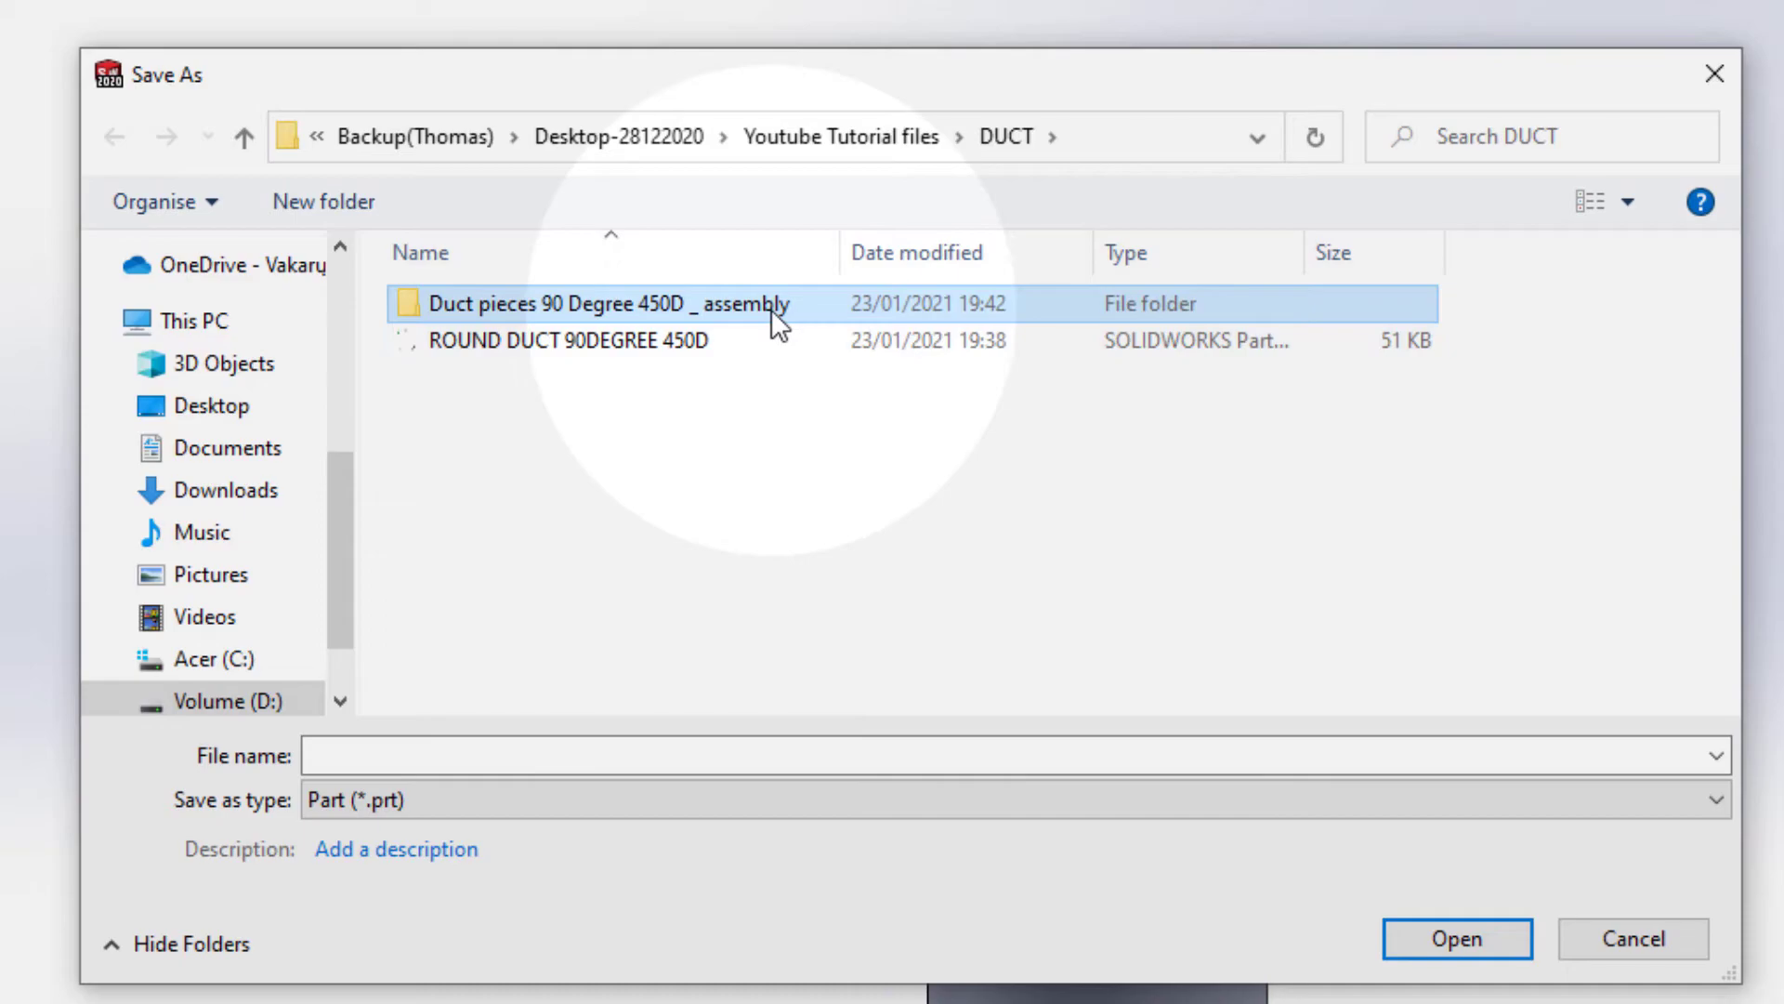
{"action": "double_click", "coordinate": [771, 307]}
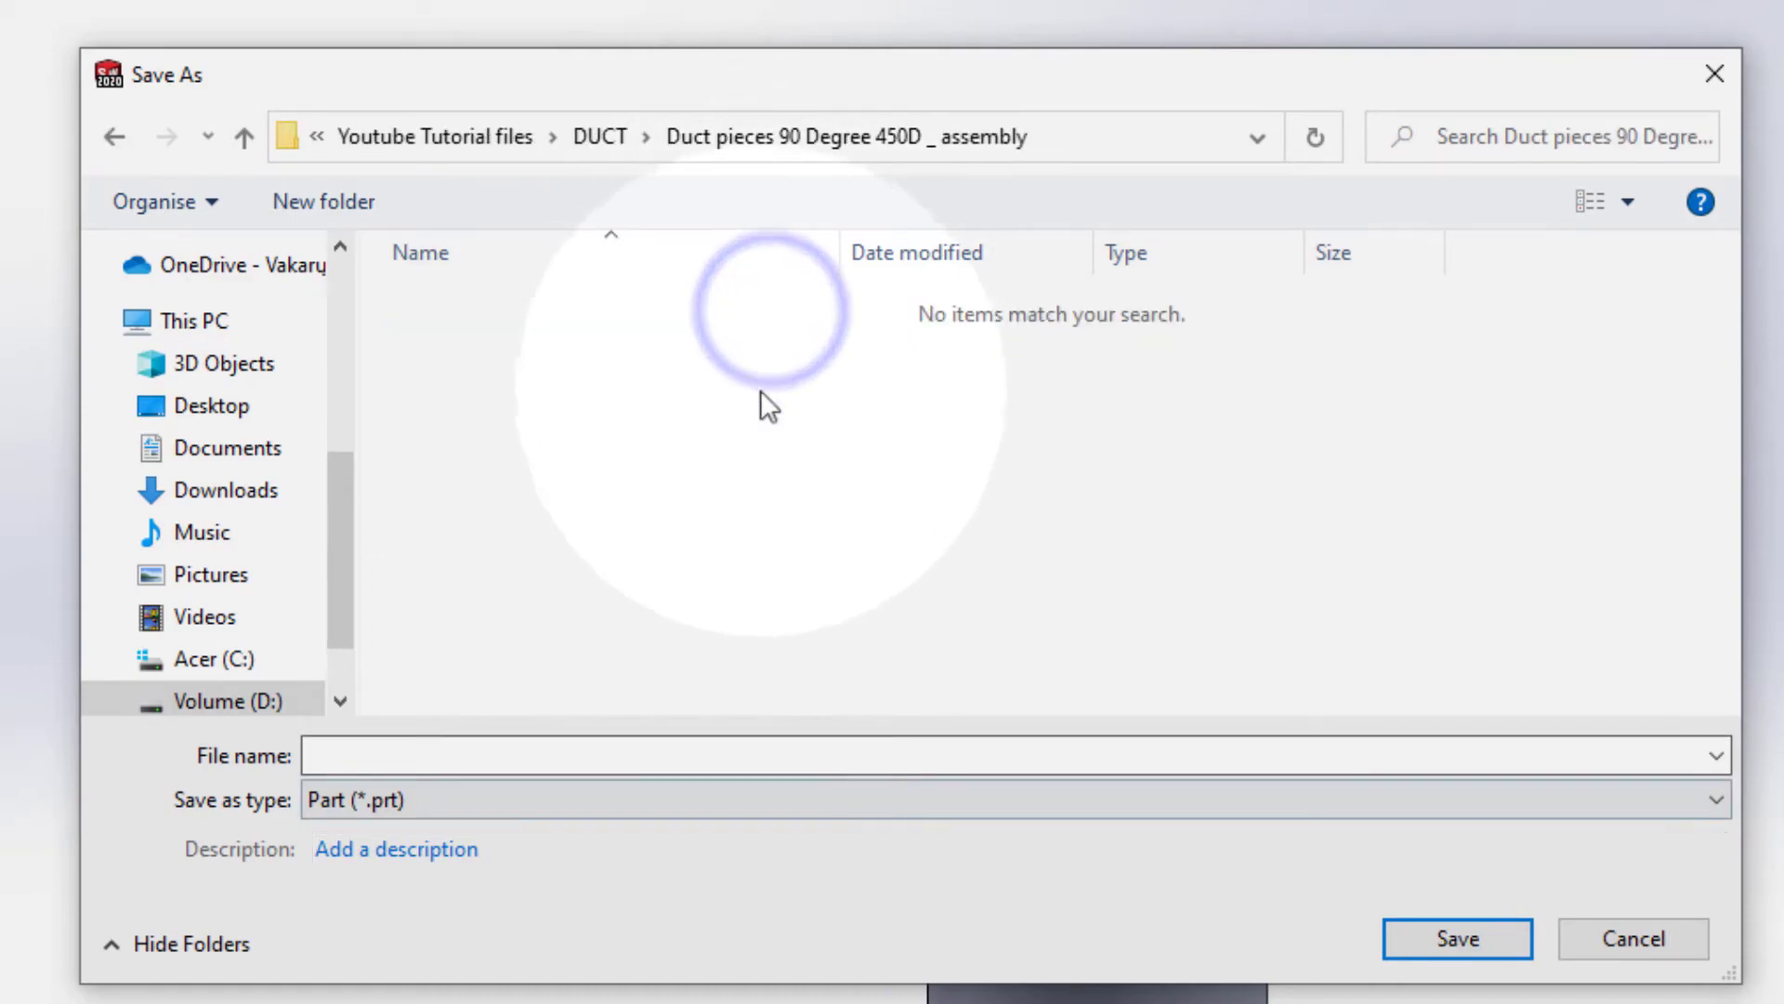
Step: Save the top segment as a new part named P1 TOP, changing the derived part's units to those of the base part
{"action": "left_click", "coordinate": [713, 756]}
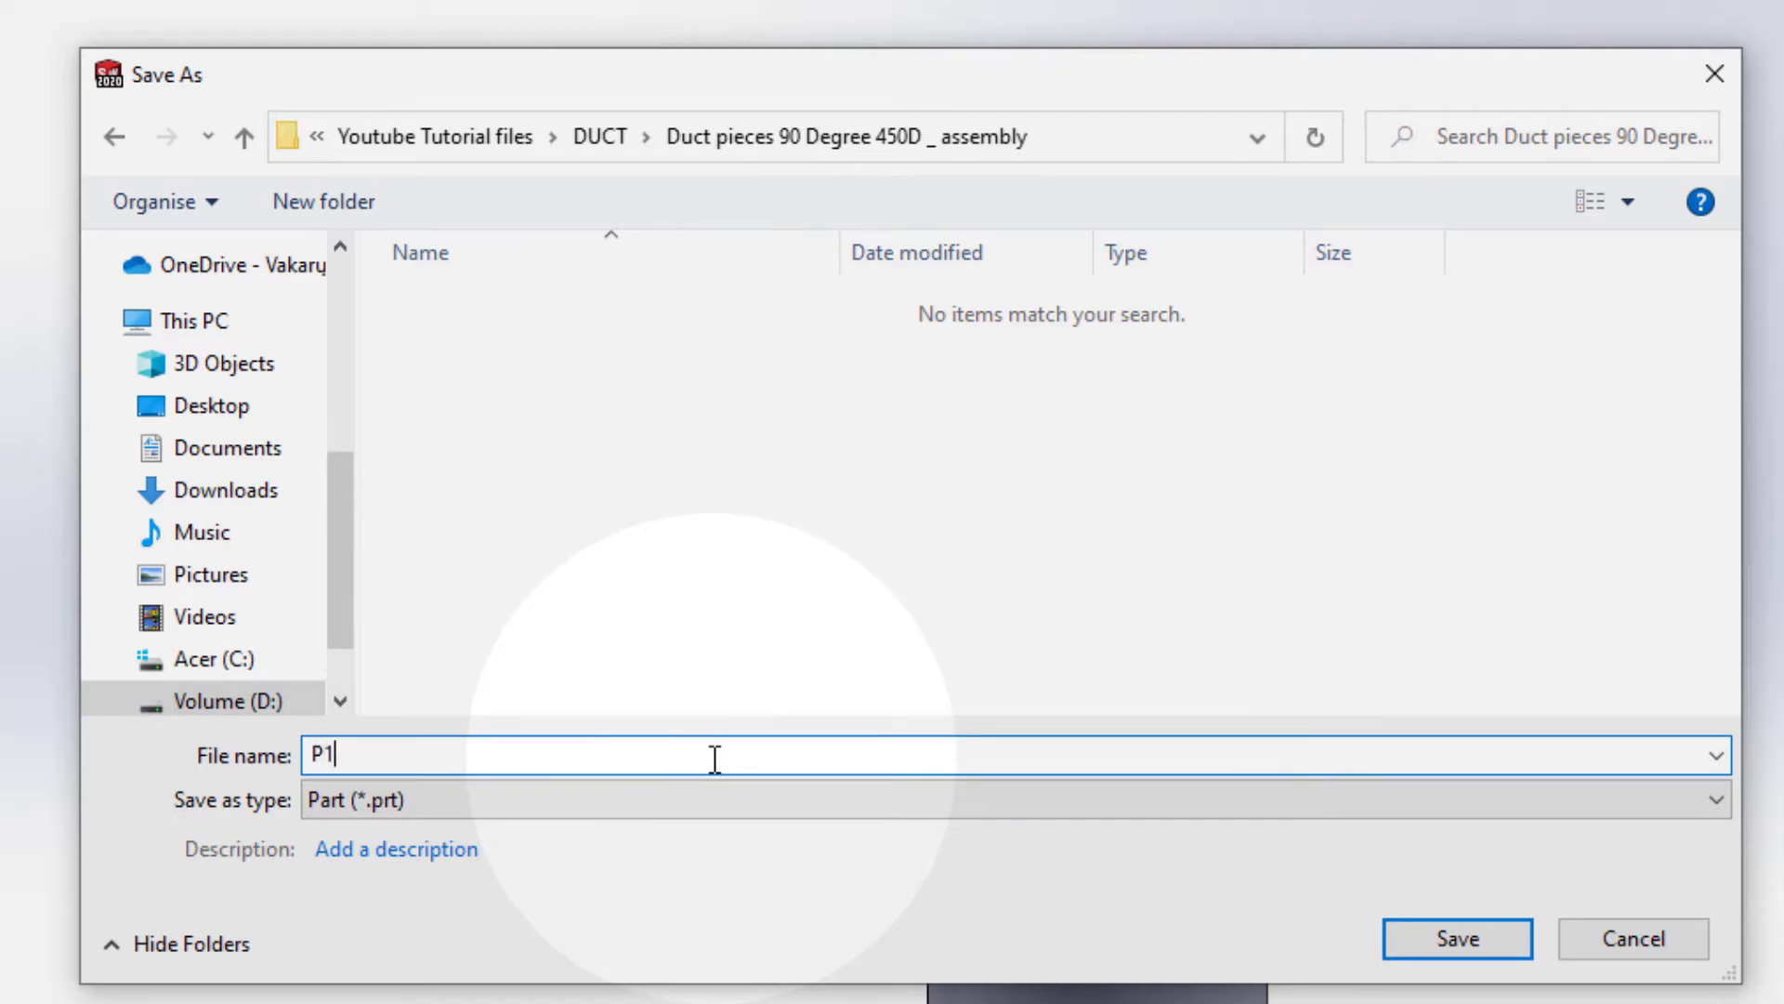
{"action": "type", "text": "P1"}
{"action": "left_click_drag", "start_coordinate": [944, 75], "coordinate": [498, 555]}
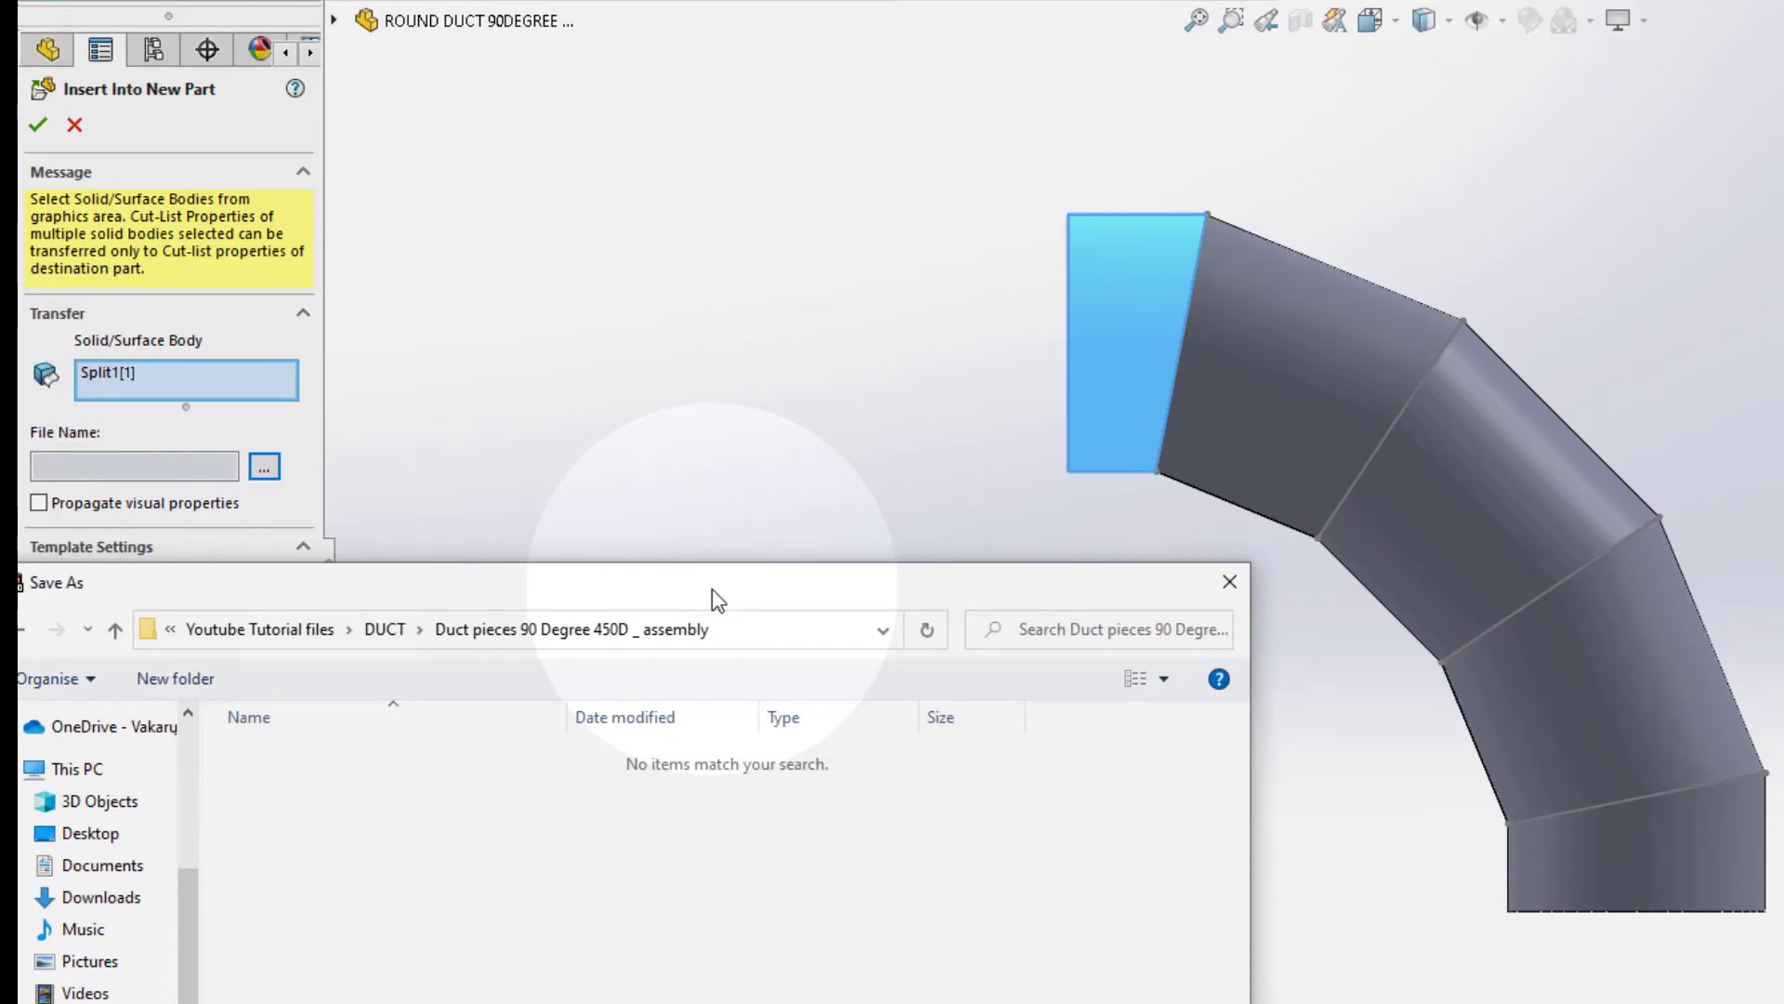
{"action": "left_click_drag", "start_coordinate": [712, 589], "coordinate": [1783, 32]}
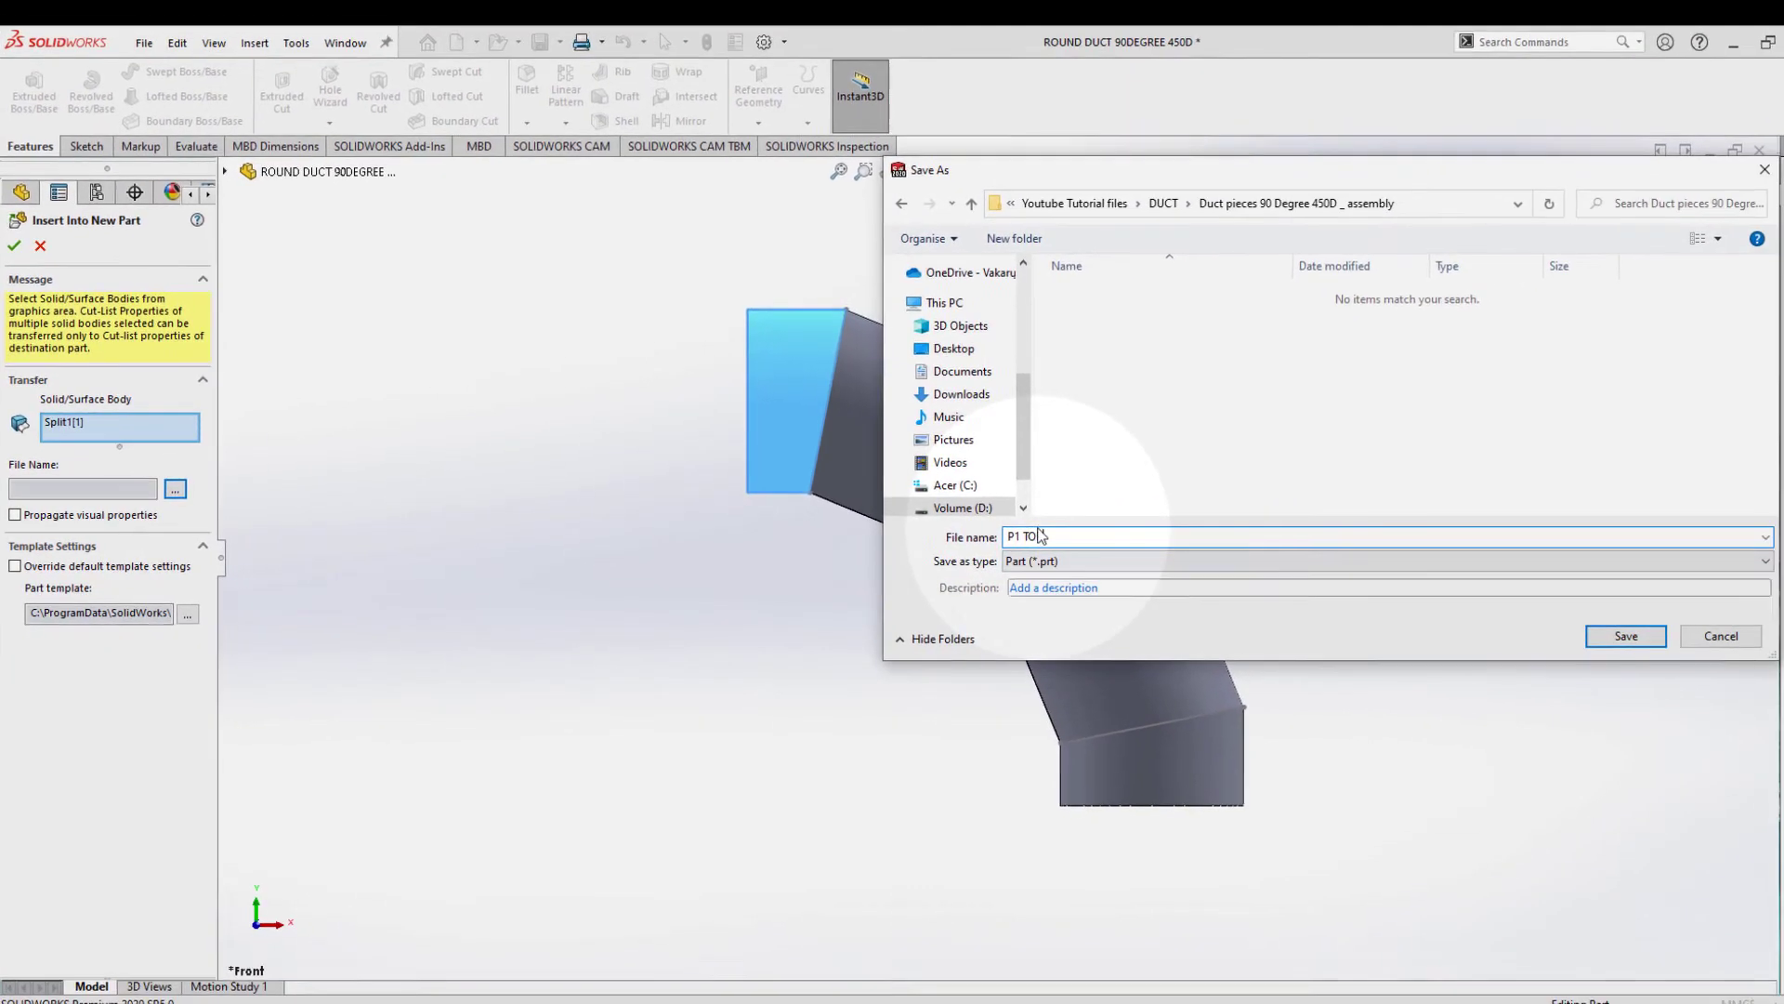
{"action": "left_click", "coordinate": [1626, 634]}
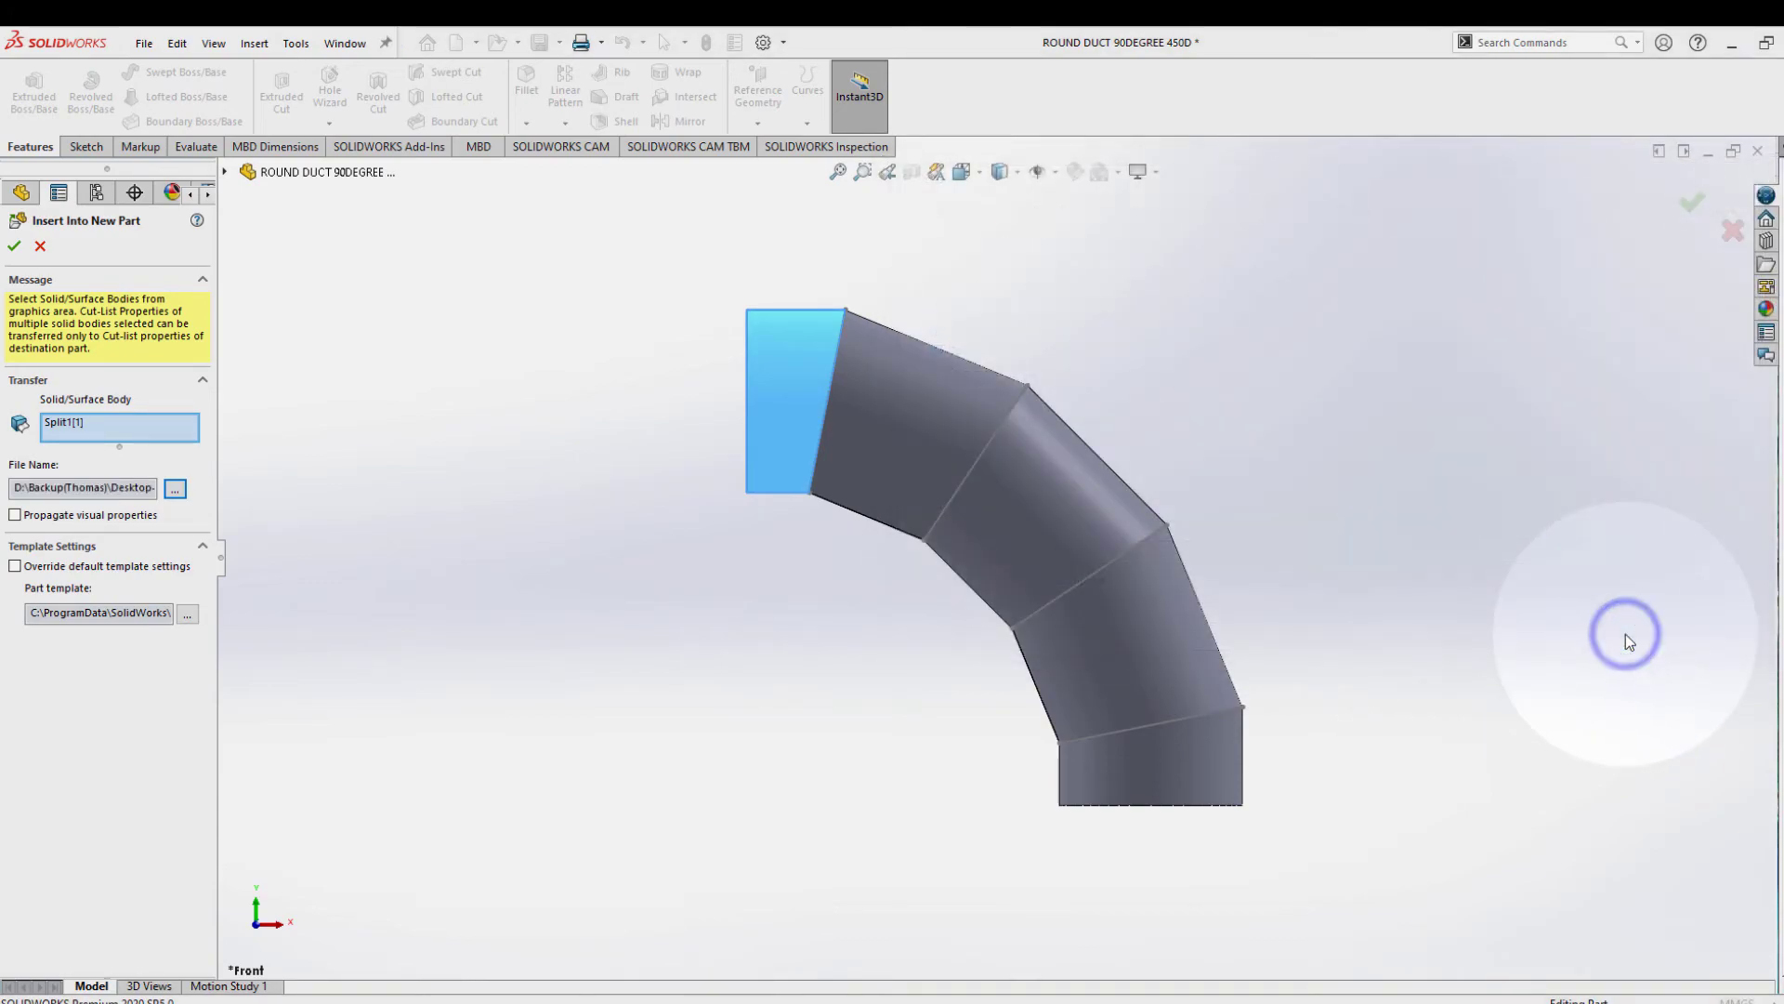
{"action": "left_click", "coordinate": [17, 247]}
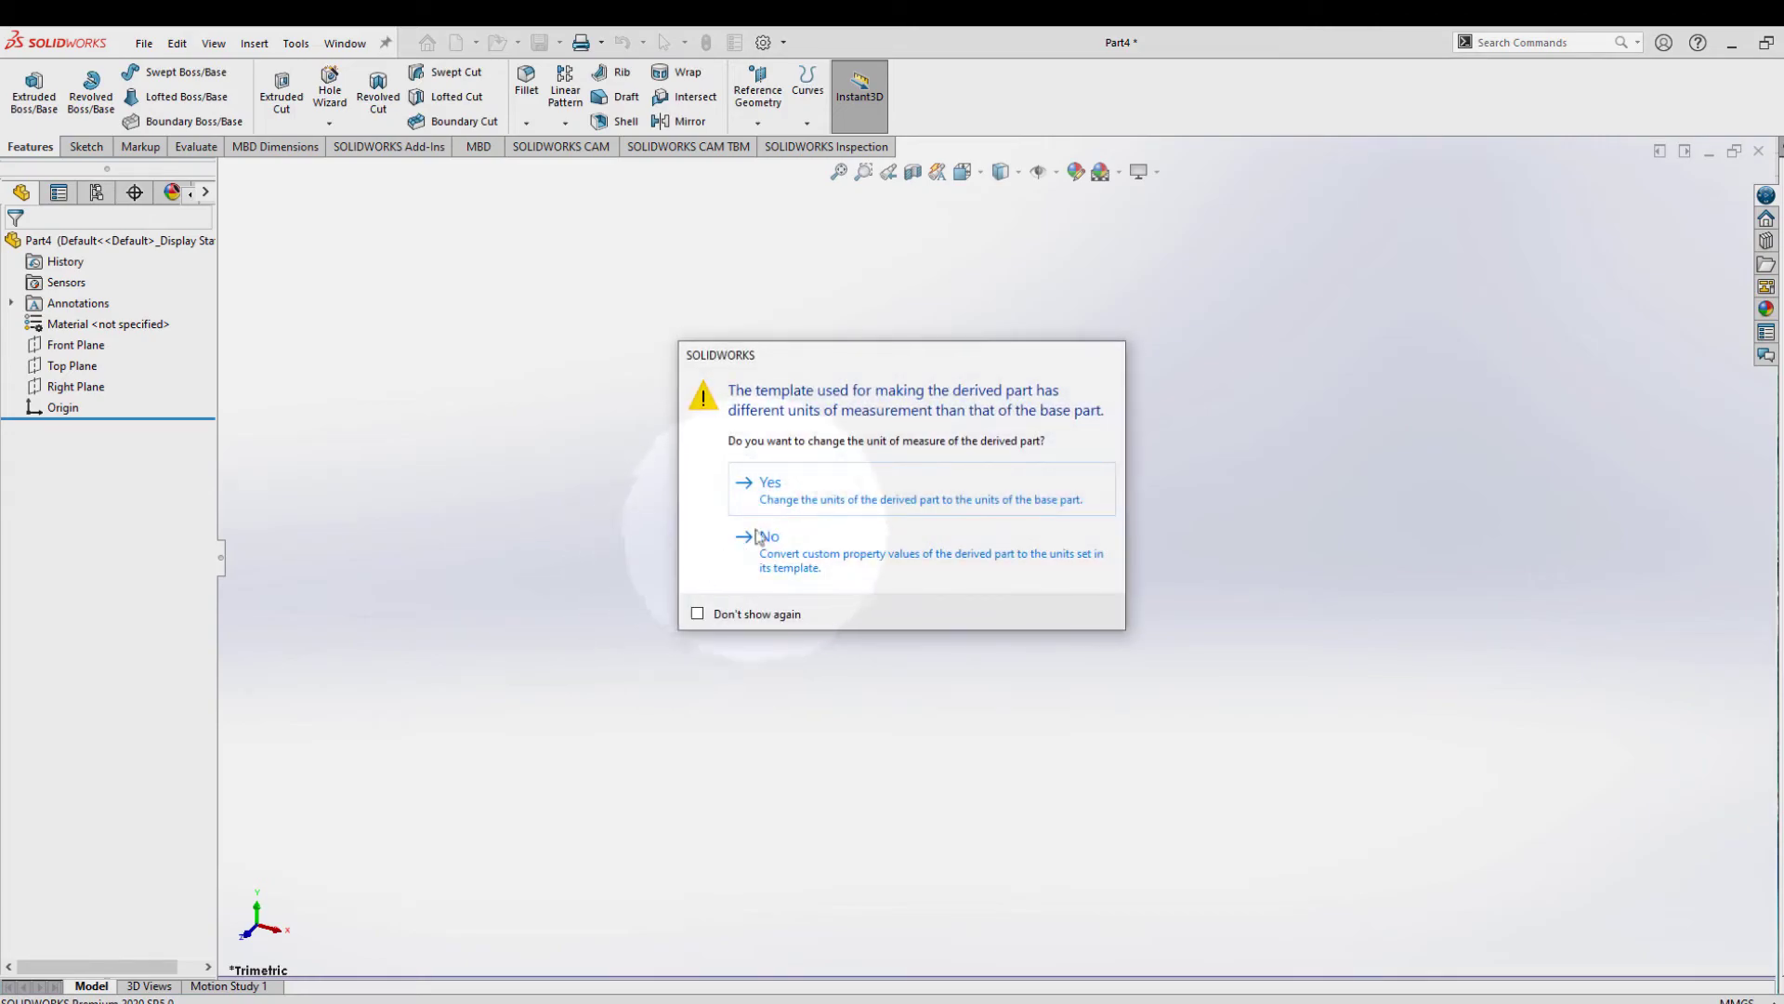
{"action": "left_click", "coordinate": [800, 492]}
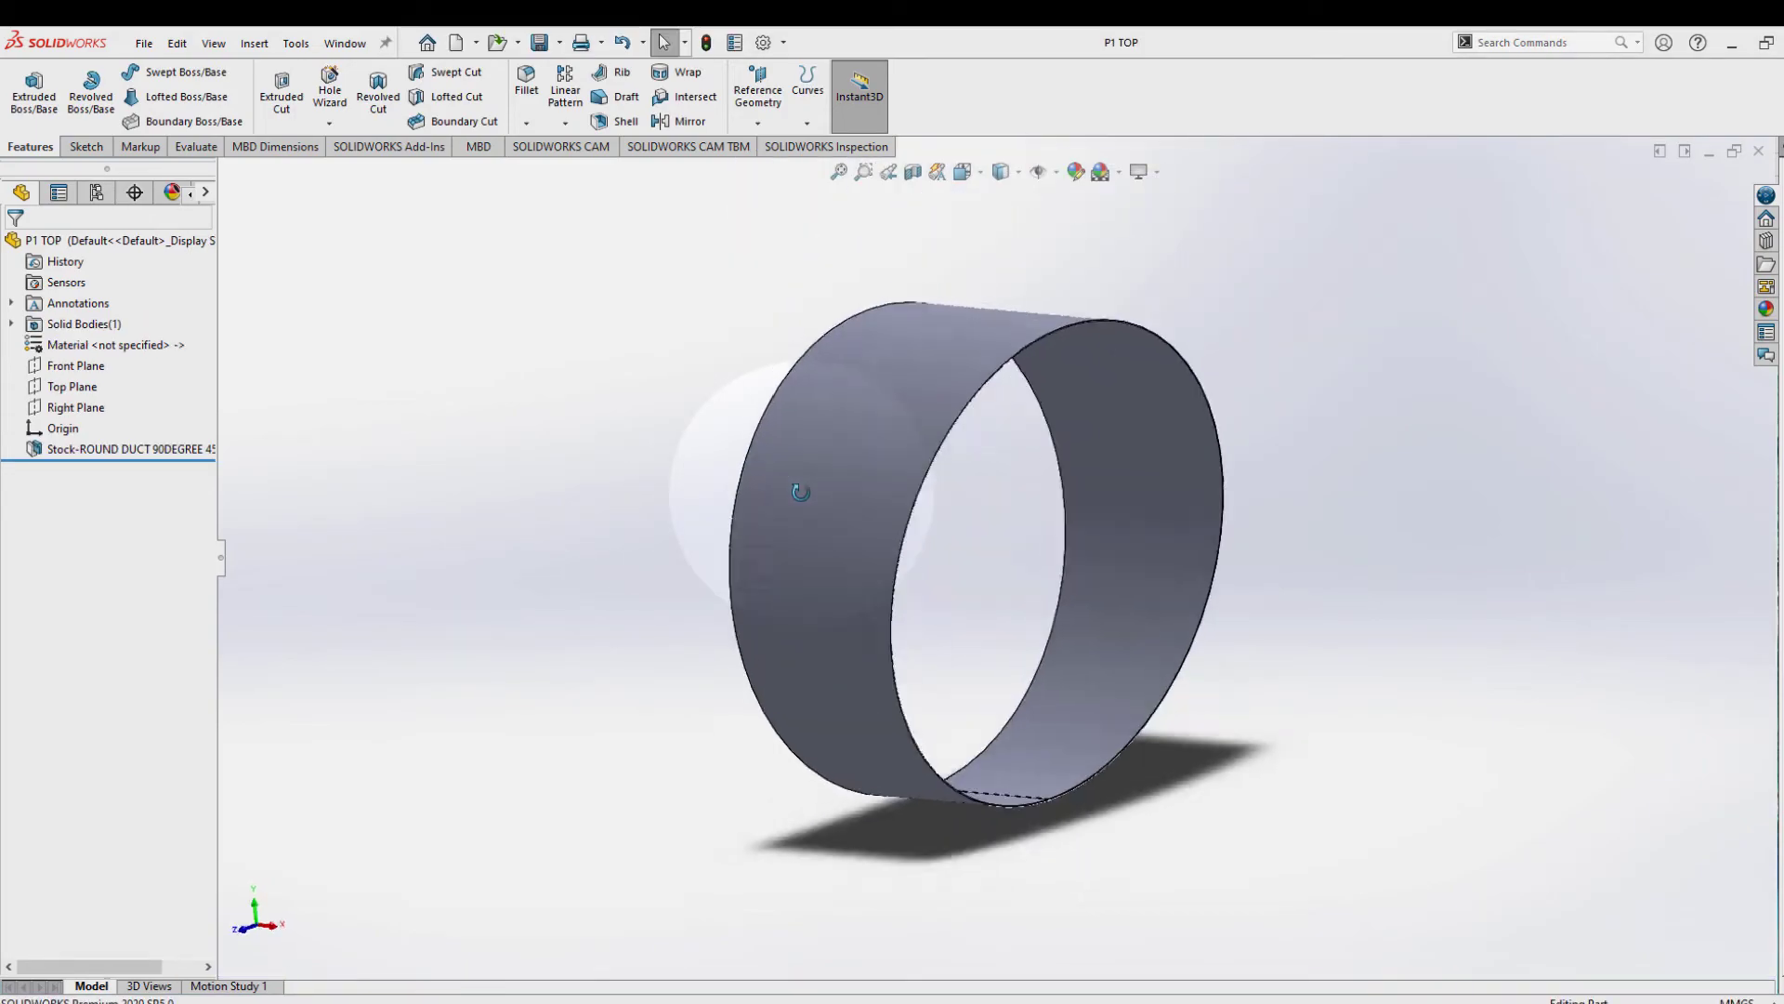
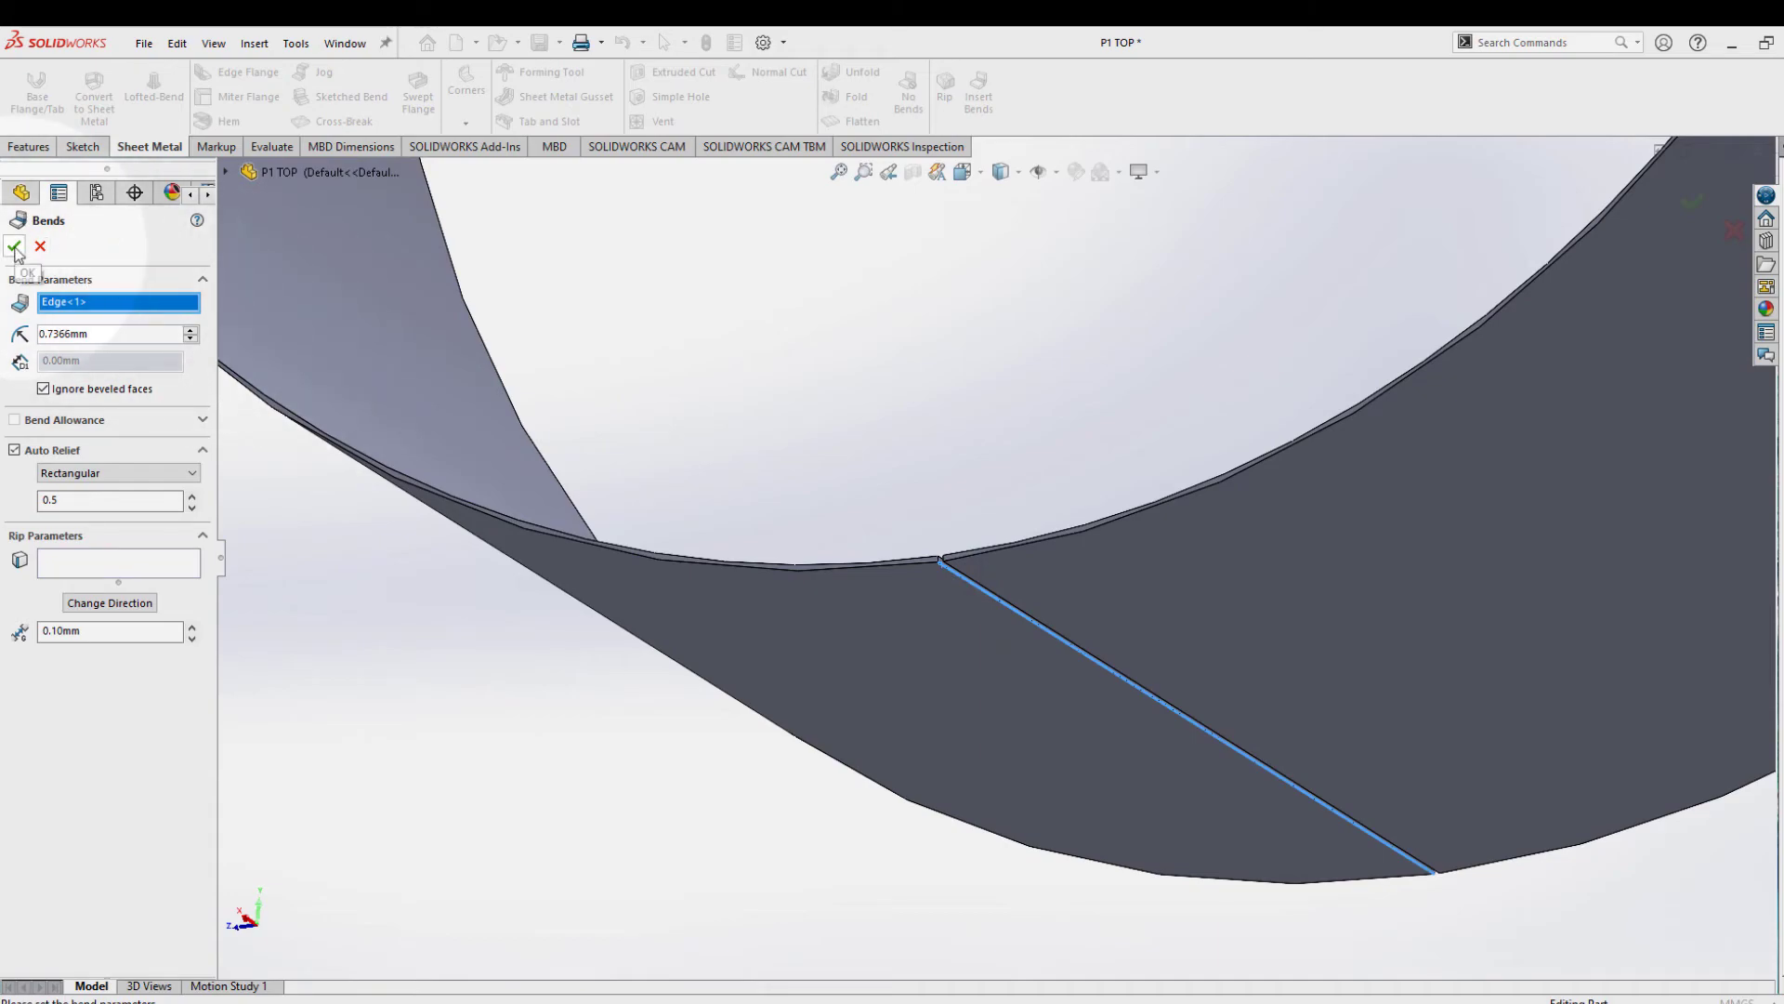
Step: Complete the Bends feature using the ring's seam edge as the fixed edge, and flatten the sheet metal part
{"action": "left_click", "coordinate": [13, 245]}
{"action": "scroll", "coordinate": [1142, 436], "scroll_direction": "up", "scroll_amount": 5}
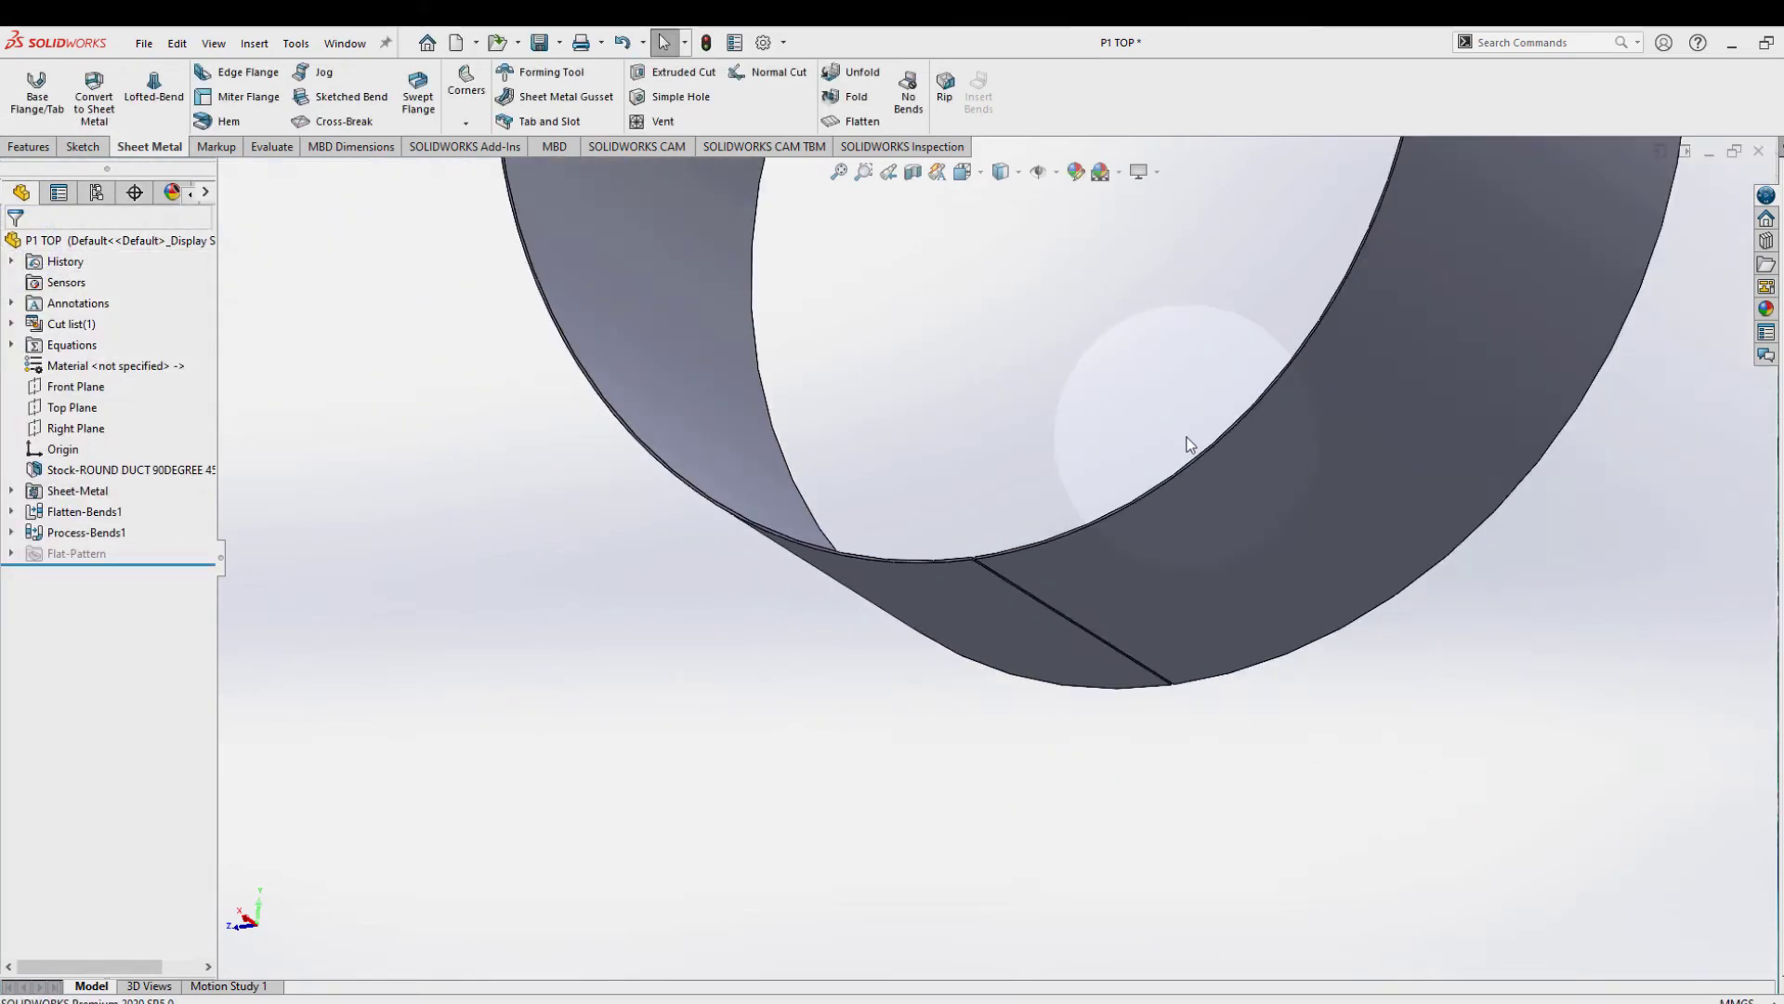
{"action": "left_click", "coordinate": [857, 121]}
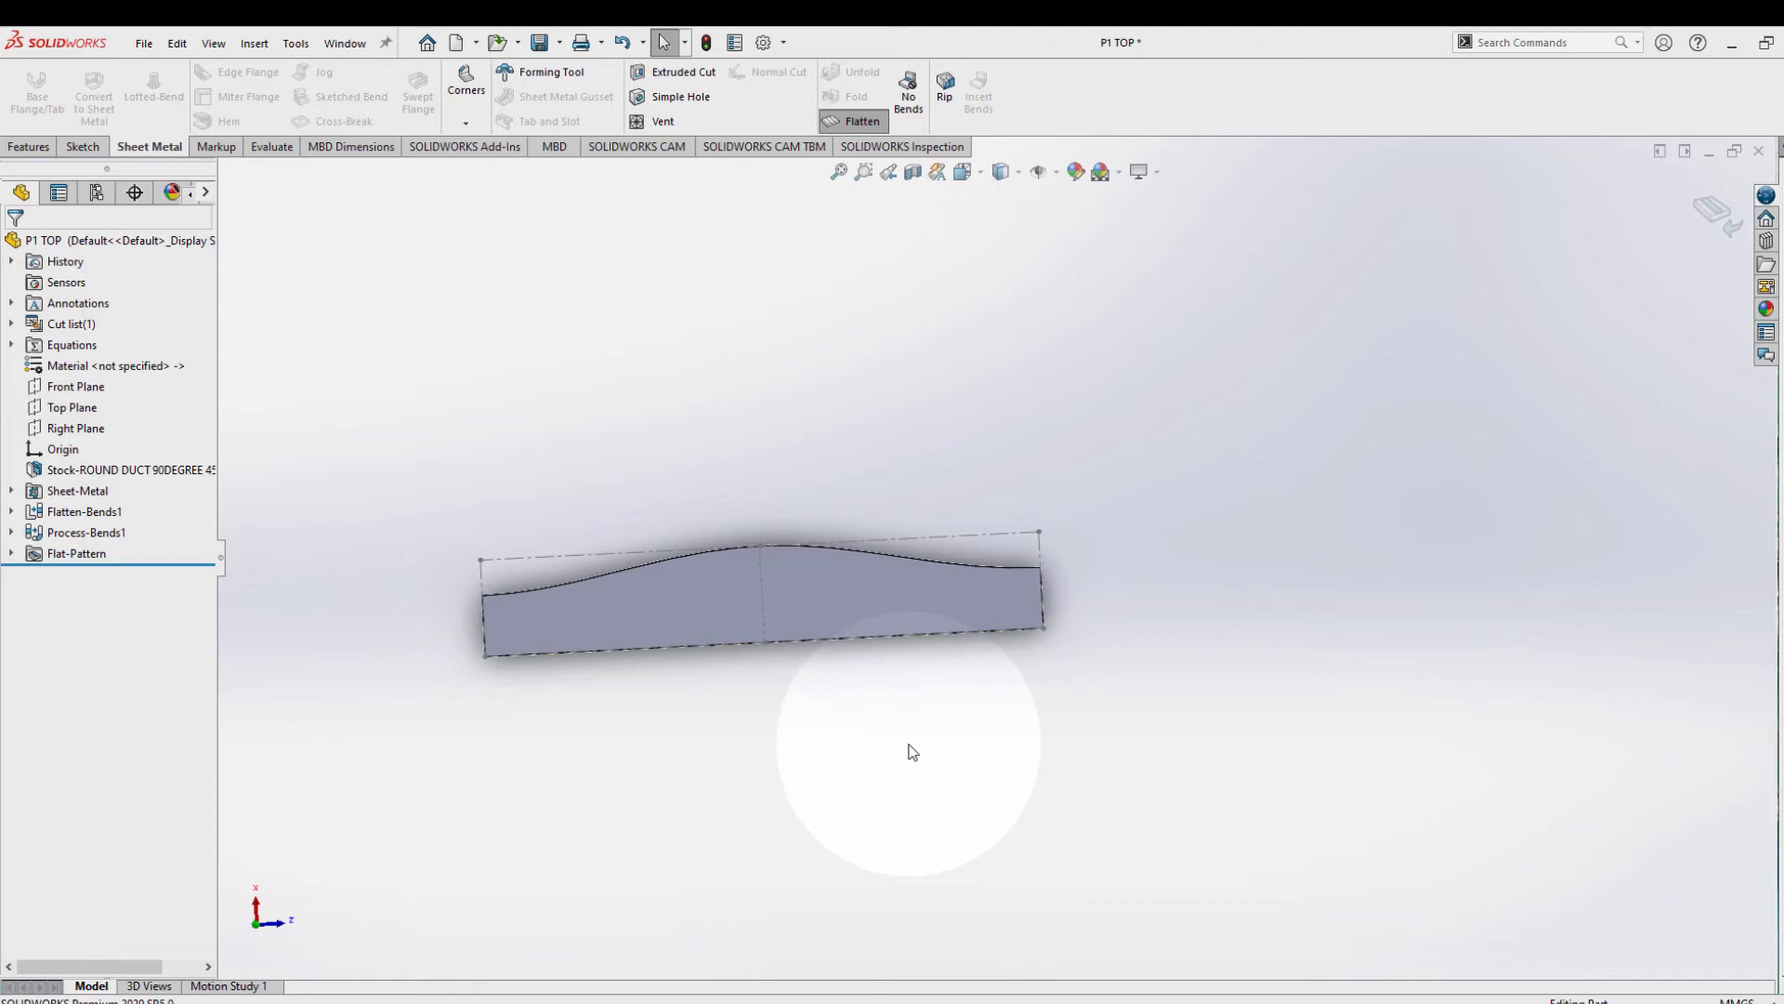
Step: Save the flattened top segment in Dxf (*.dxf) format to the duct pieces folder, keeping the suggested flat pattern file name
{"action": "left_click", "coordinate": [560, 42]}
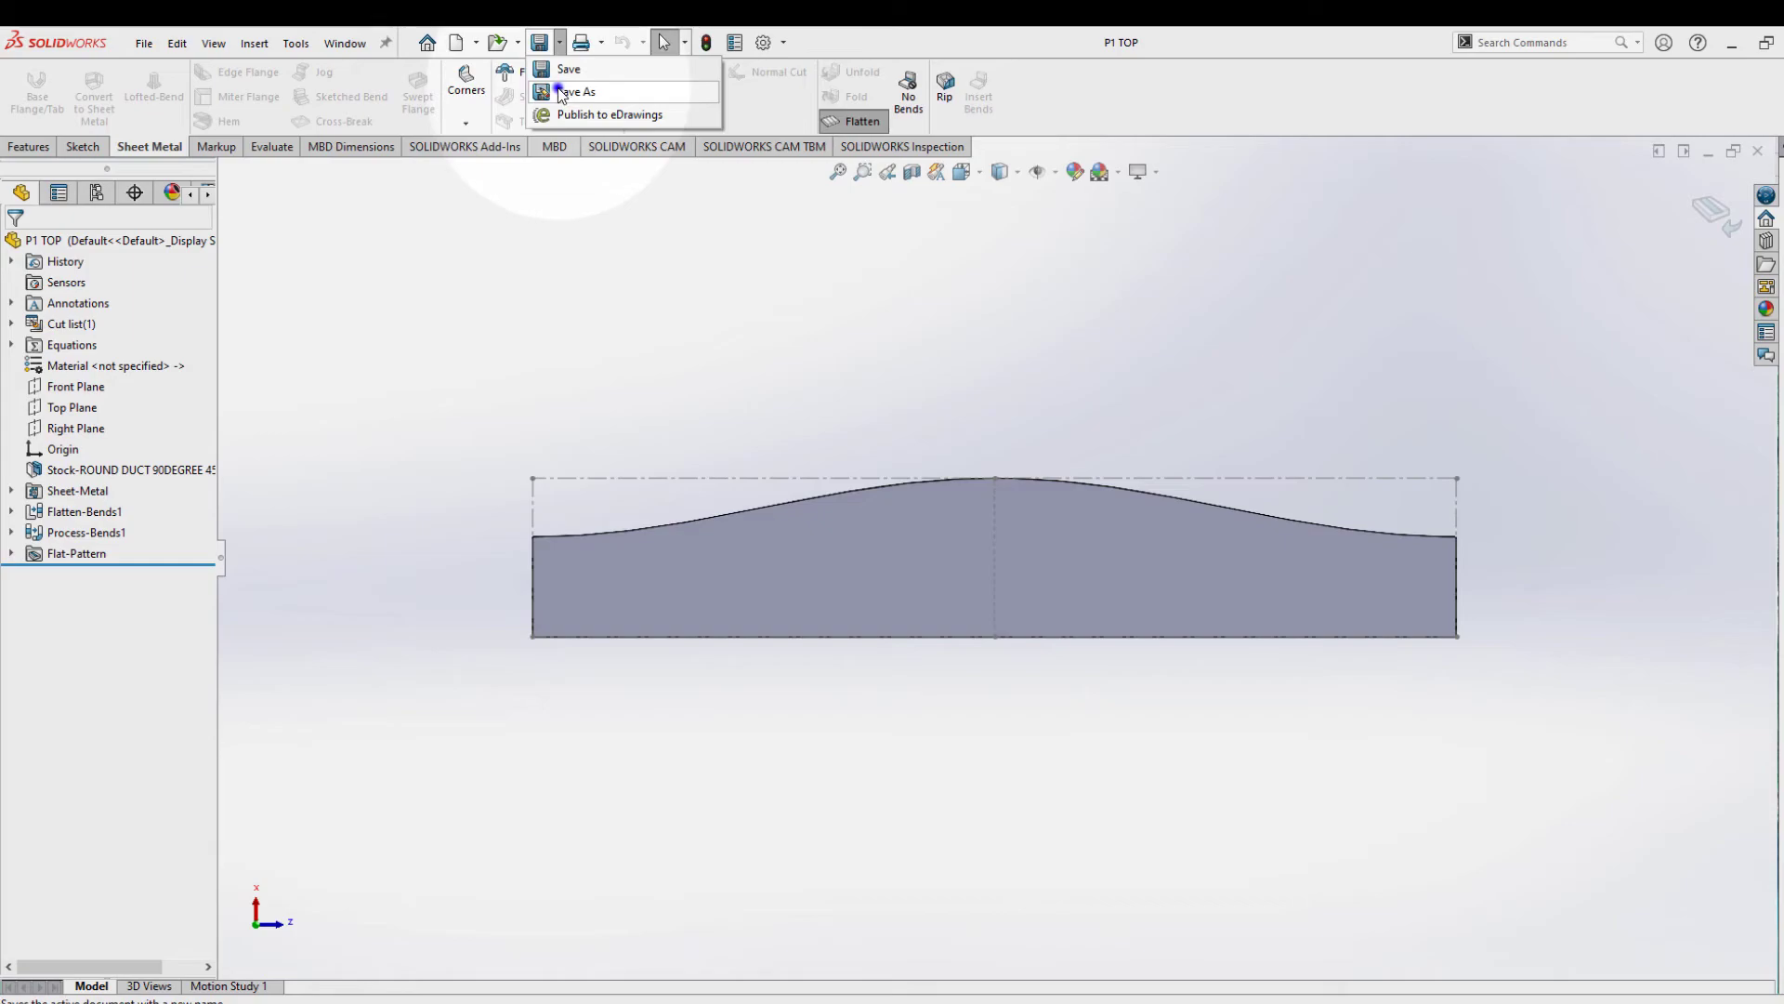
{"action": "left_click", "coordinate": [563, 90]}
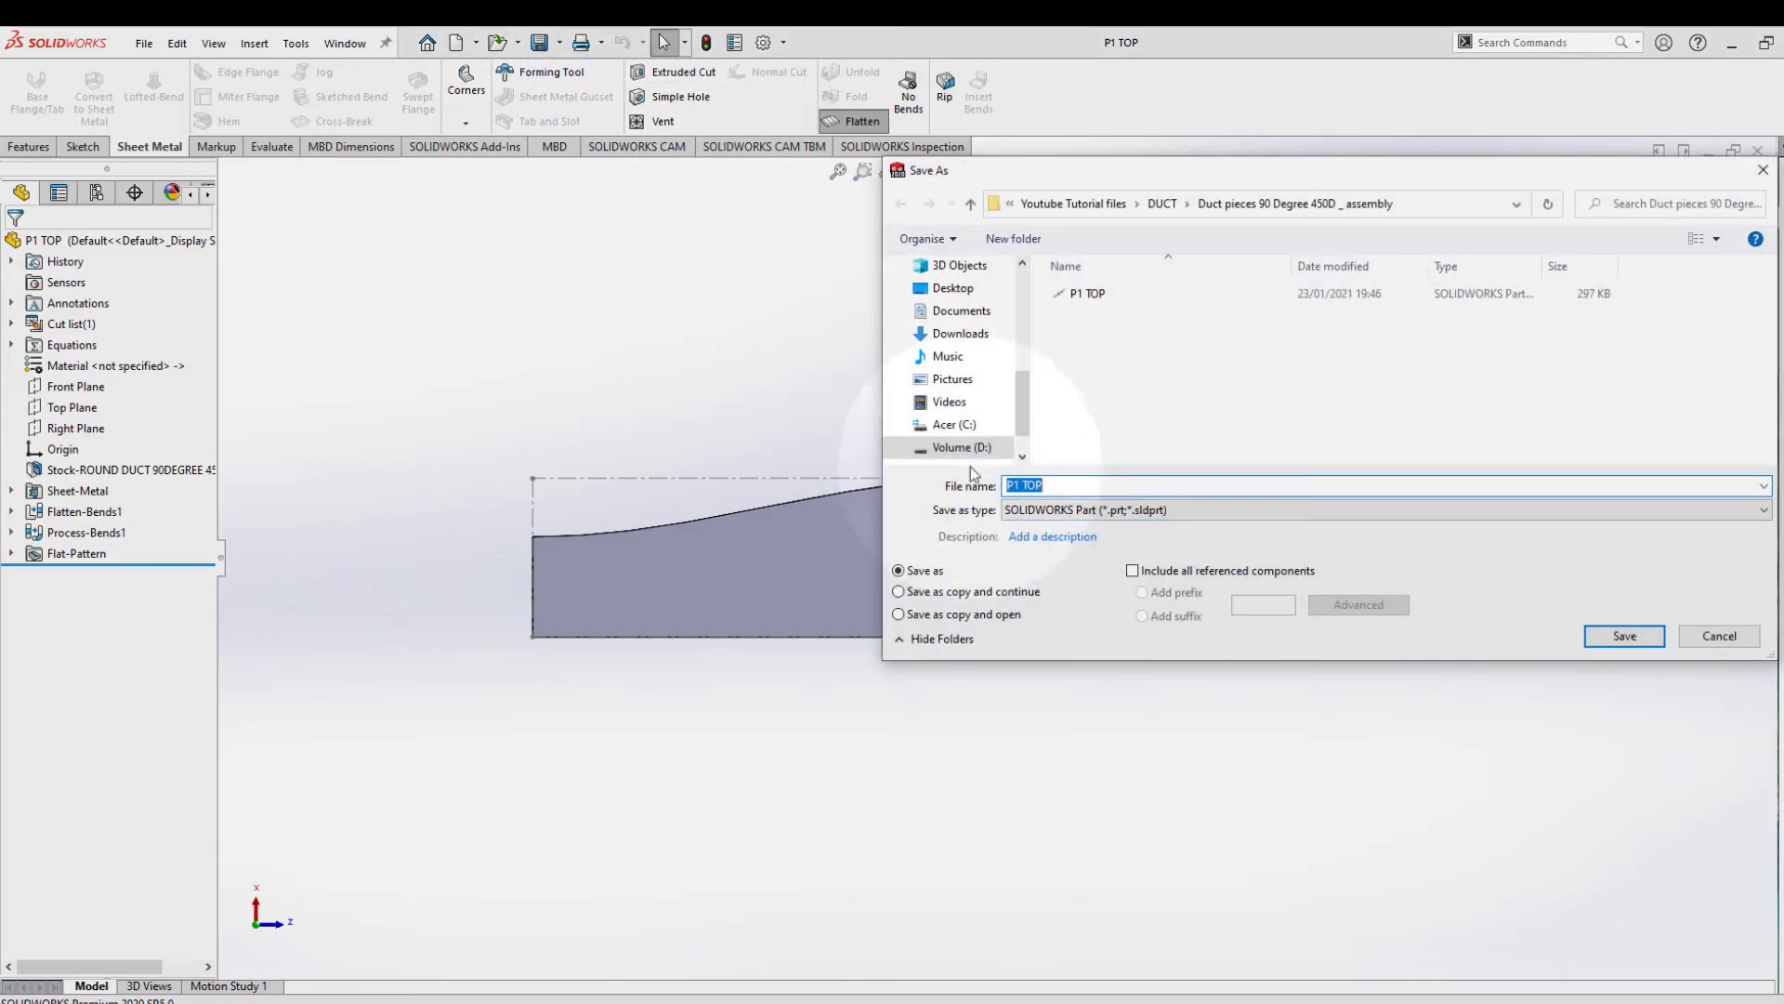
{"action": "left_click", "coordinate": [1020, 511]}
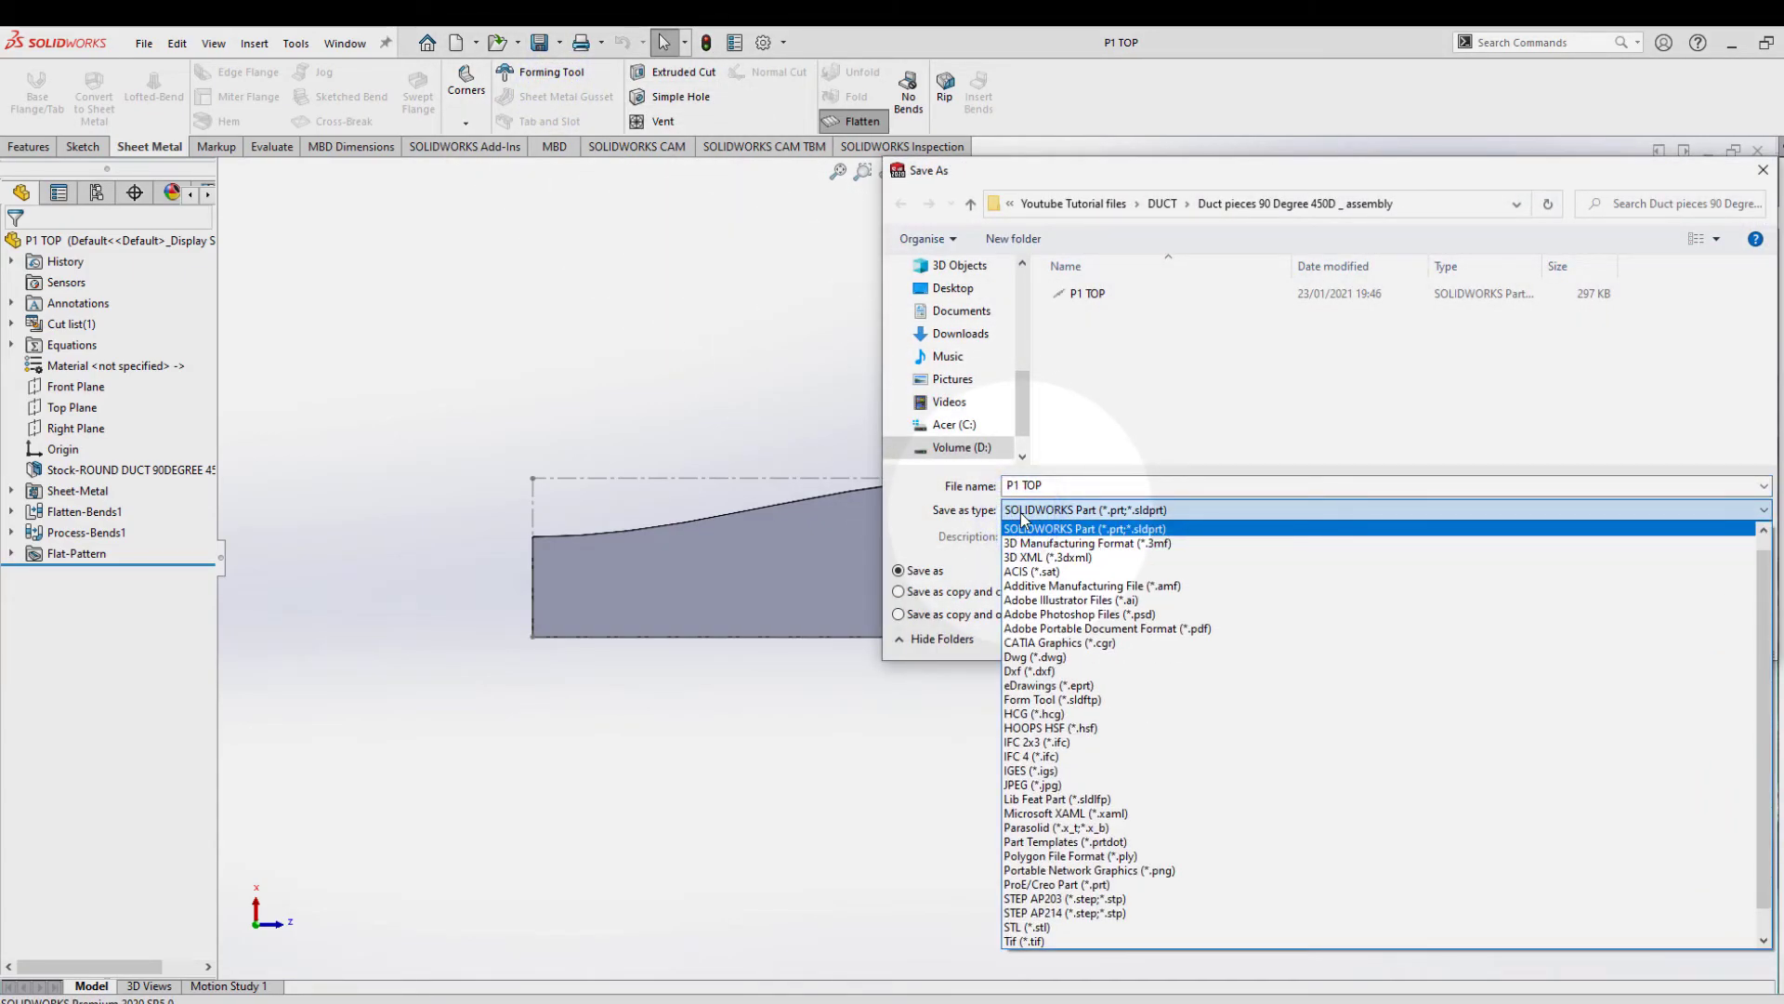
{"action": "left_click", "coordinate": [1045, 671]}
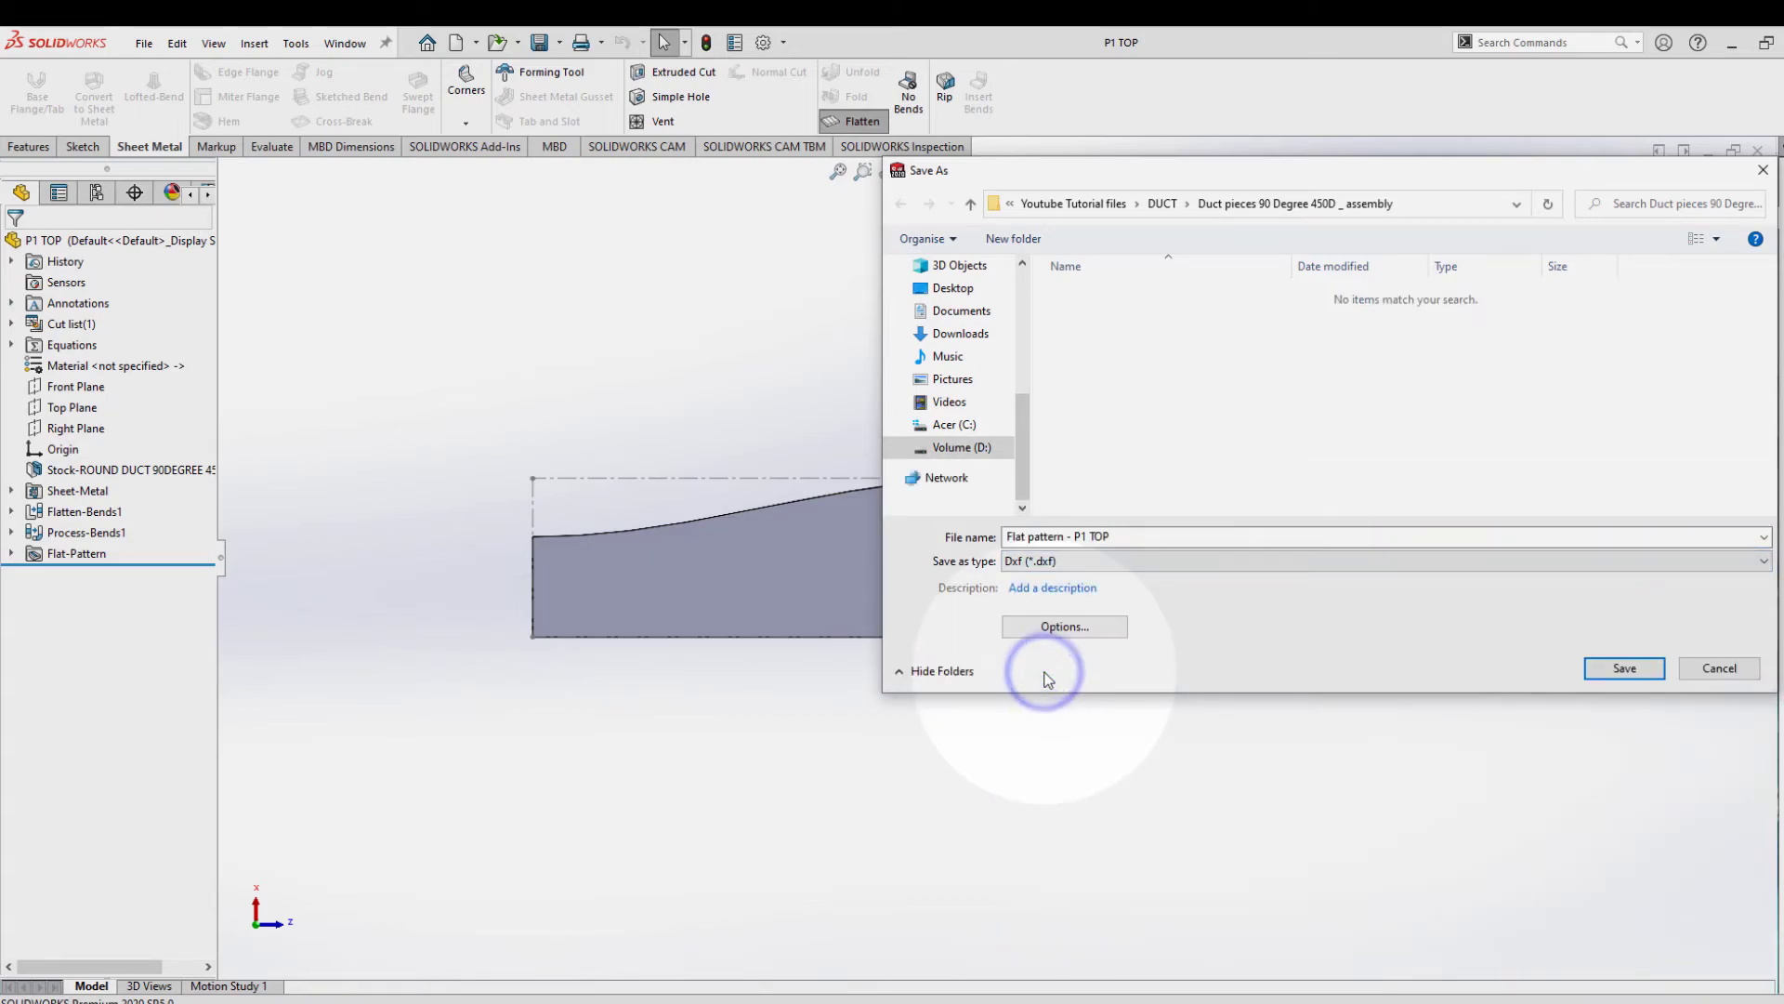
{"action": "left_click", "coordinate": [1623, 670]}
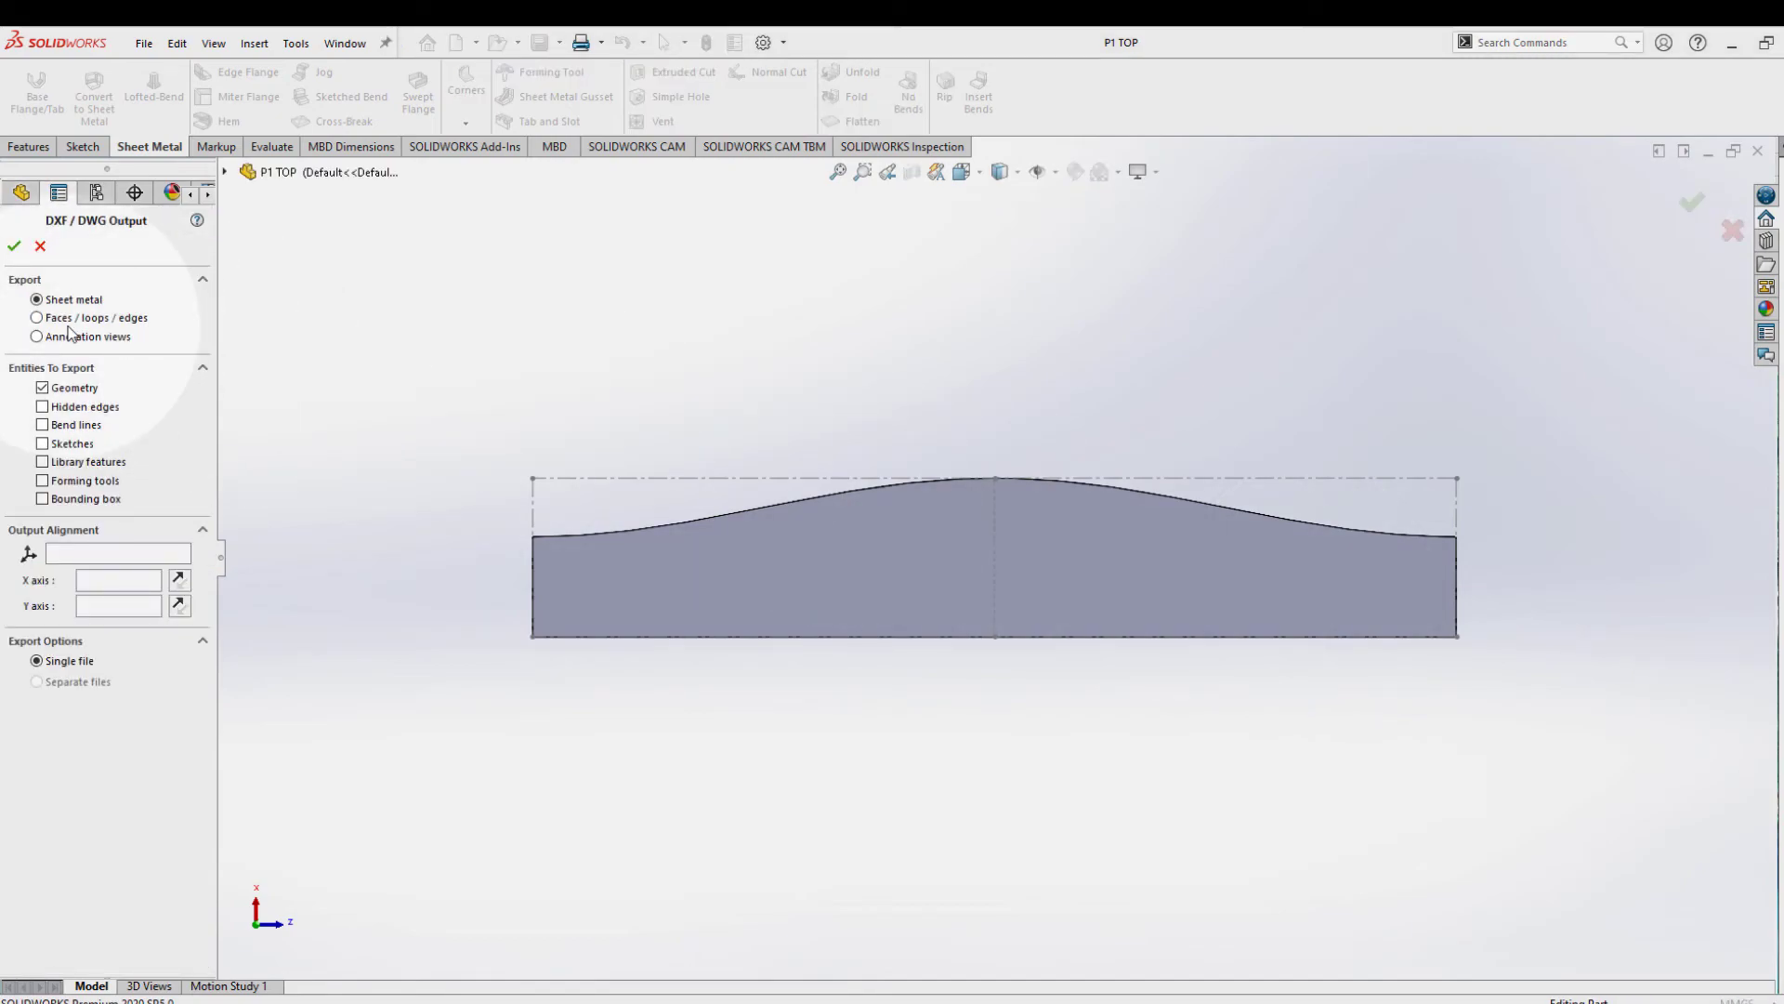
Step: Add bend lines and sketches to the sheet metal DXF export and save it, then save the P1 TOP part
{"action": "left_click", "coordinate": [42, 427]}
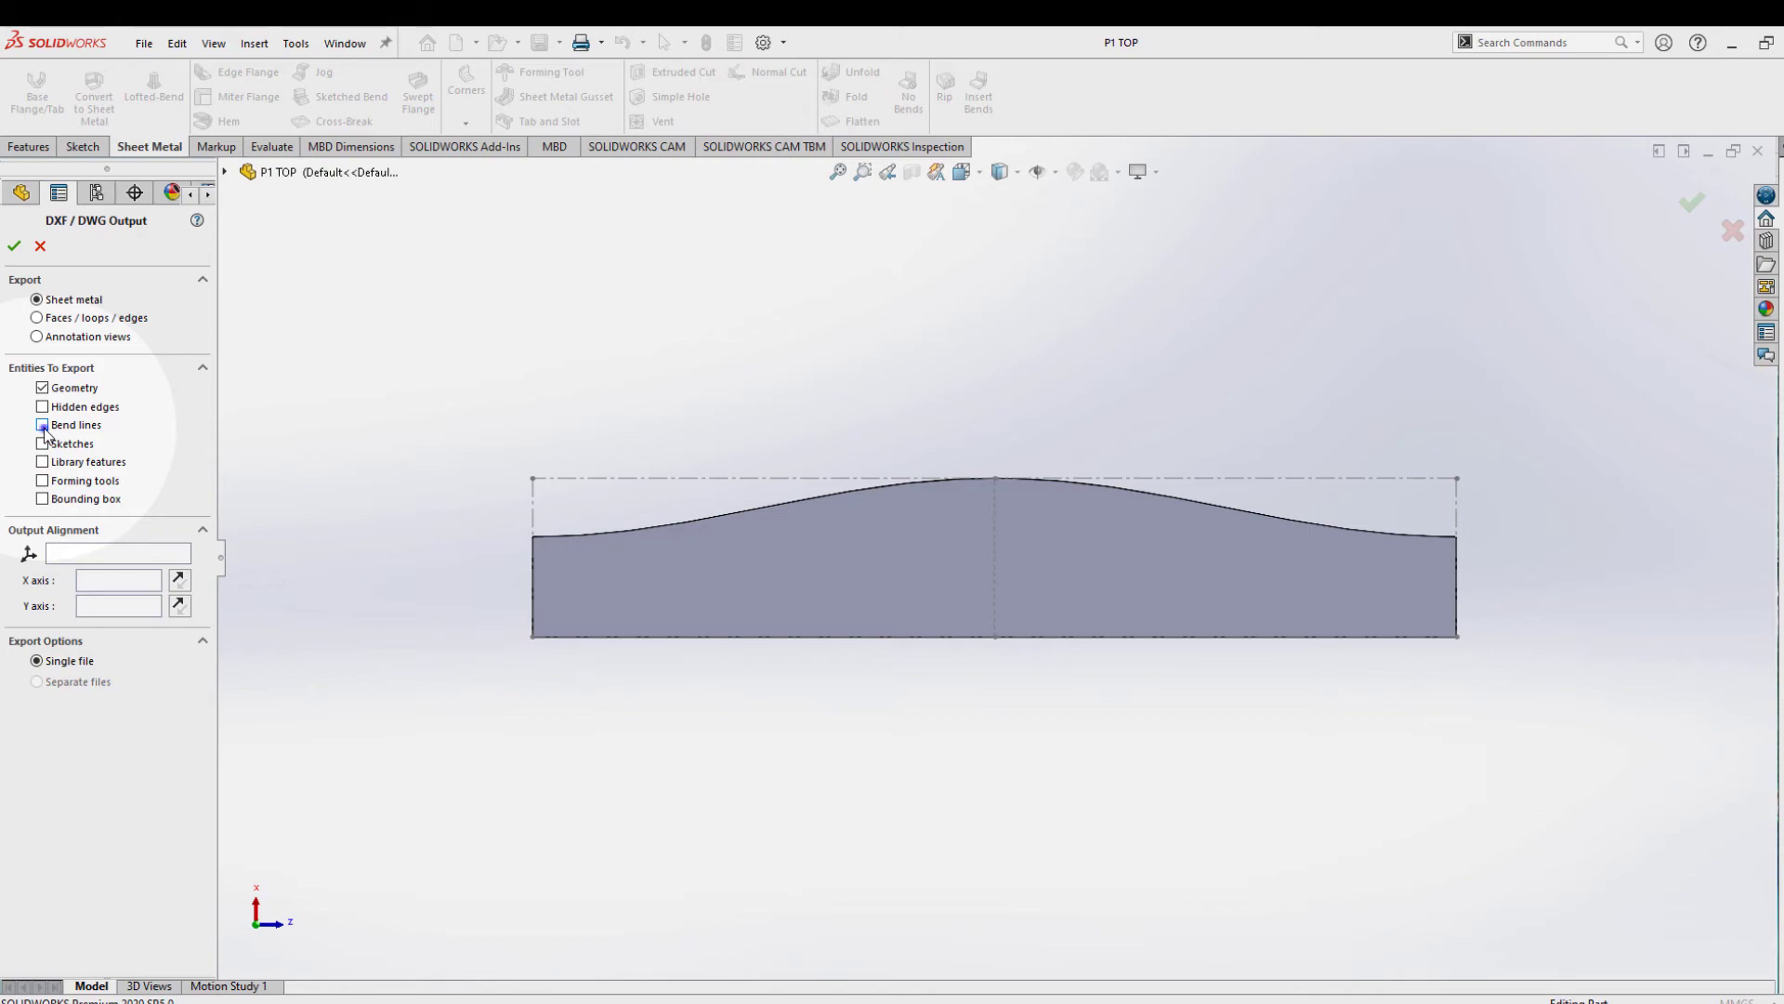
{"action": "left_click", "coordinate": [43, 444]}
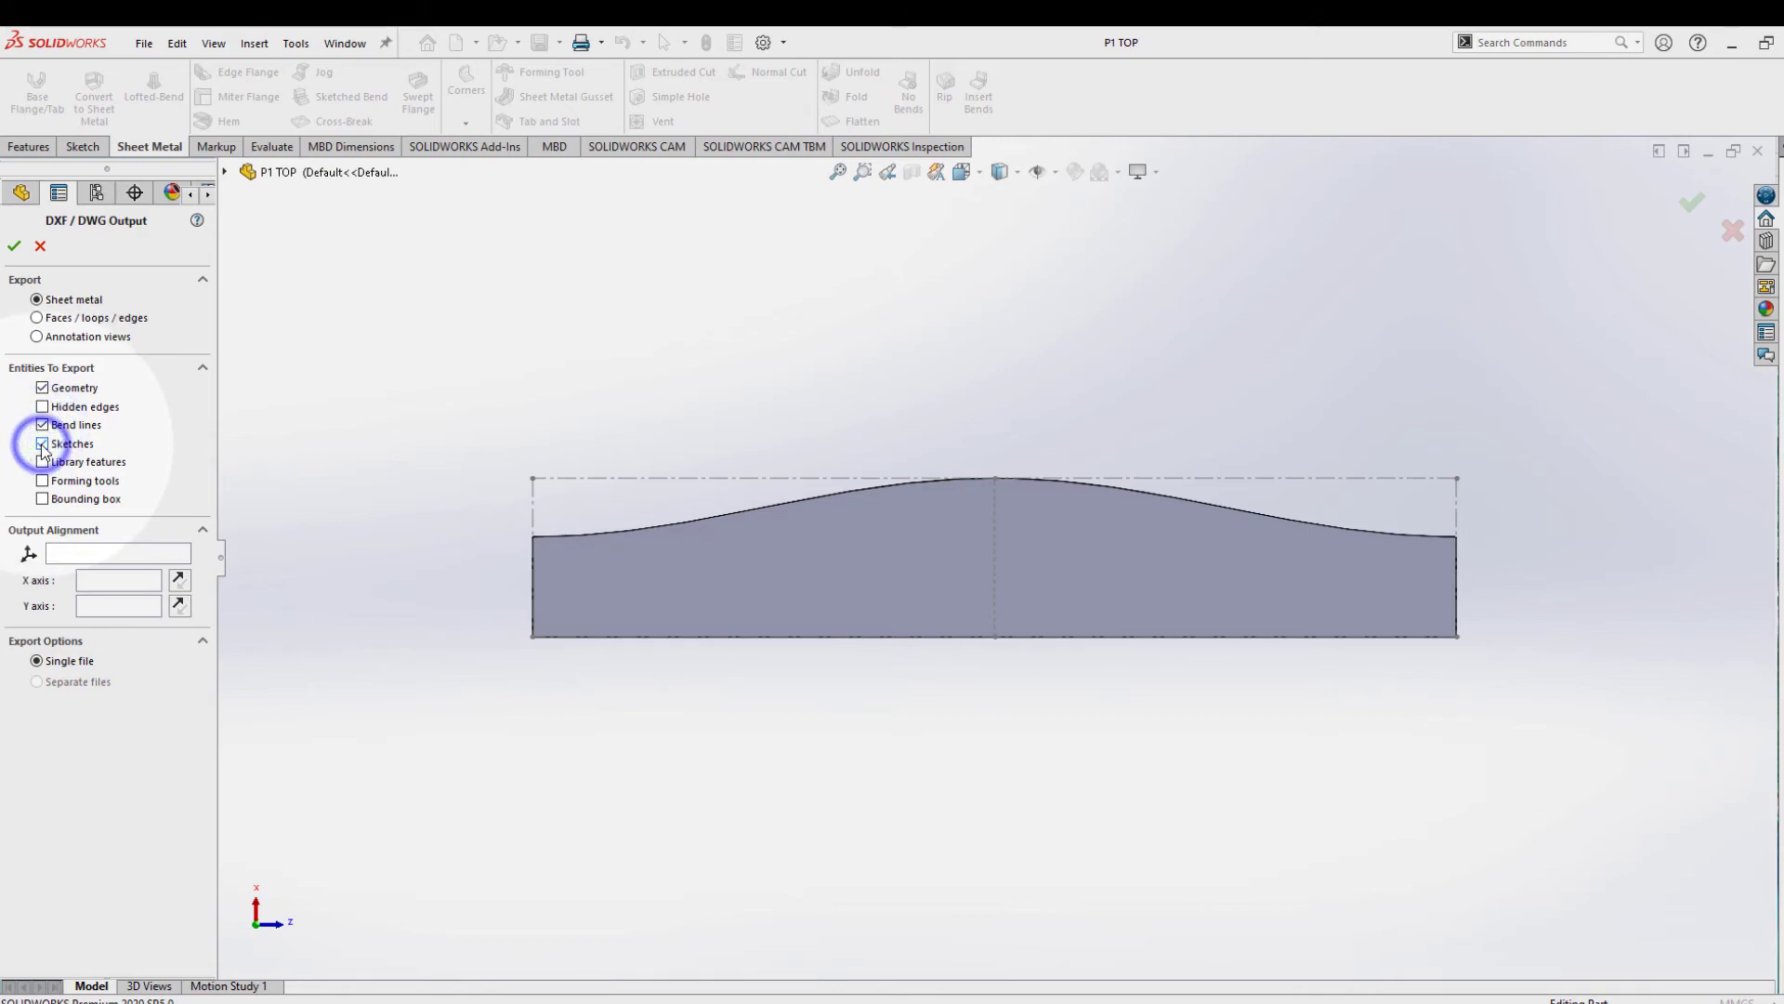
{"action": "left_click", "coordinate": [13, 246]}
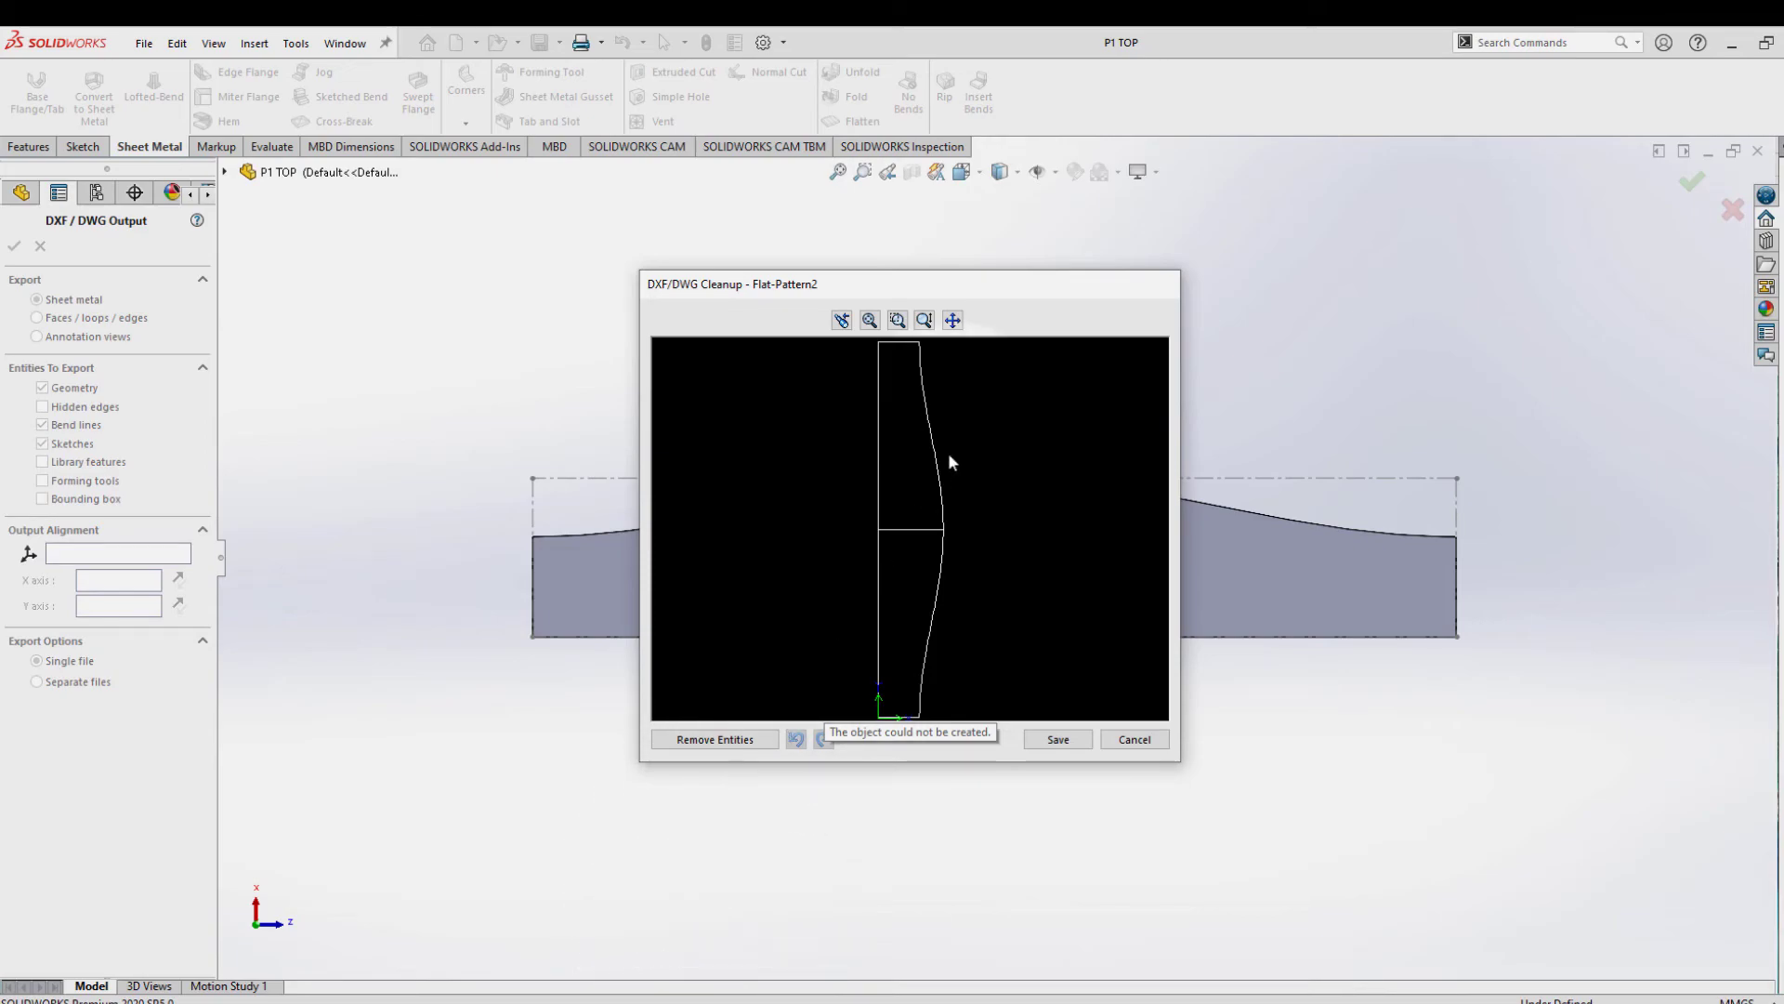
{"action": "left_click", "coordinate": [742, 451]}
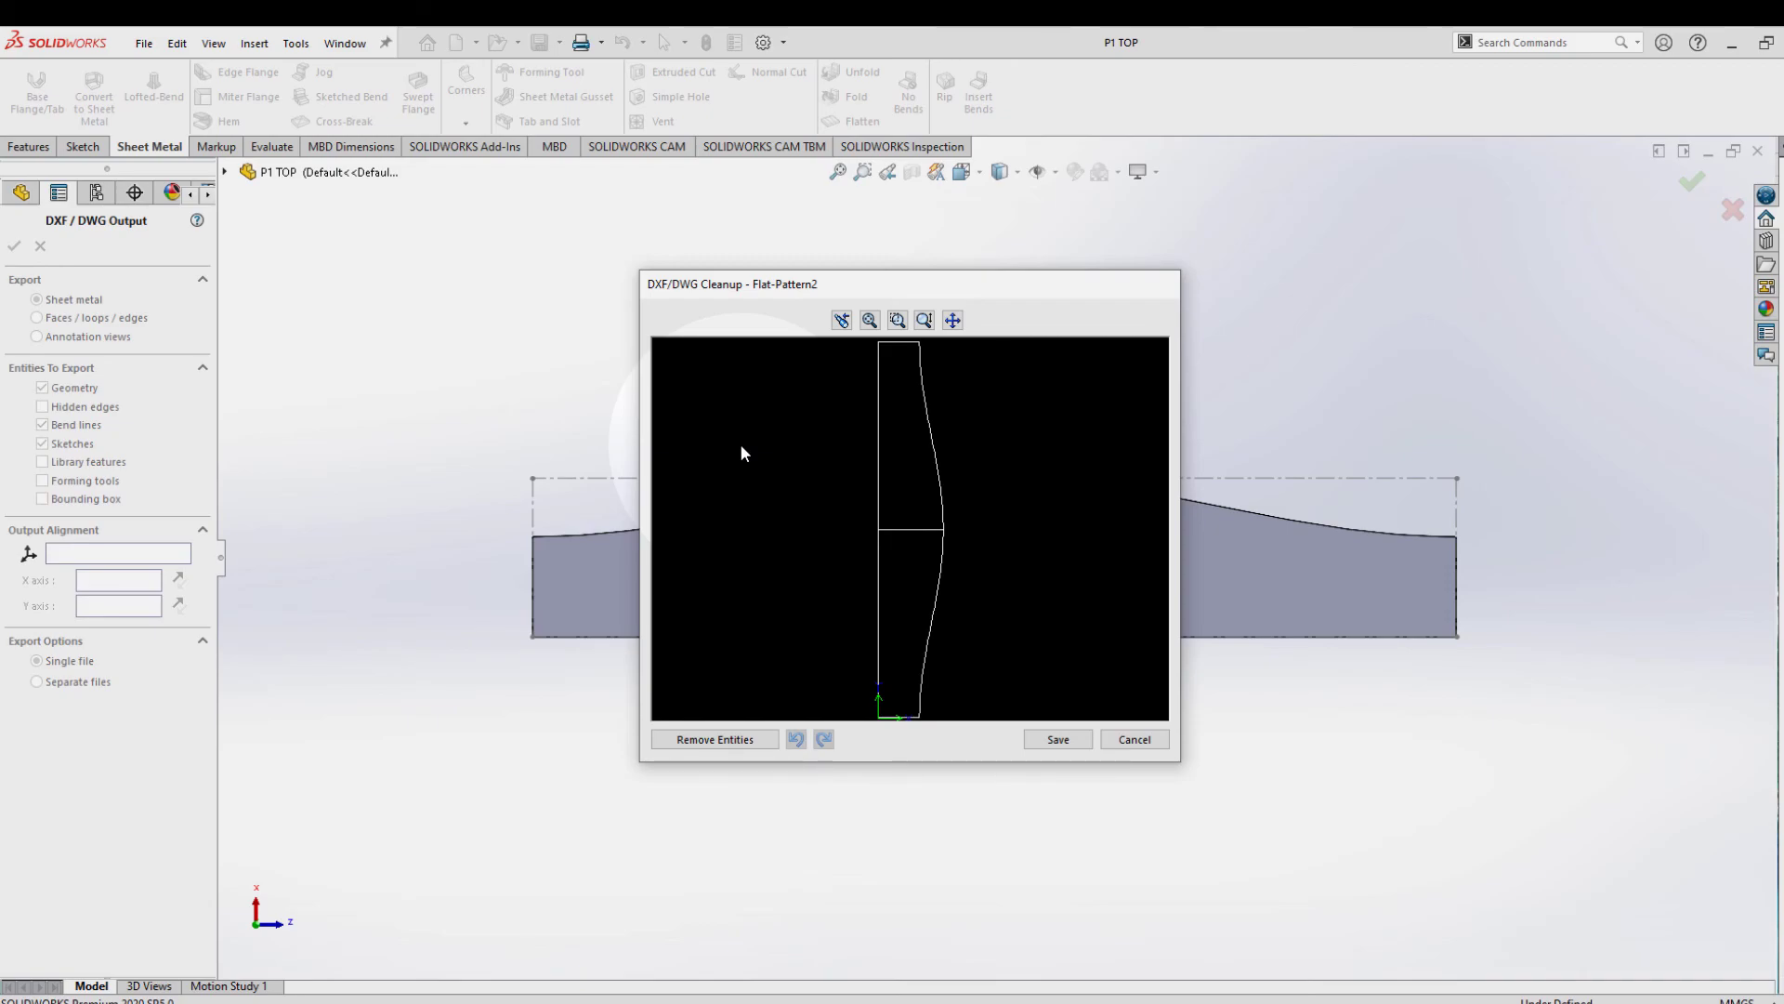
{"action": "left_click", "coordinate": [1073, 740]}
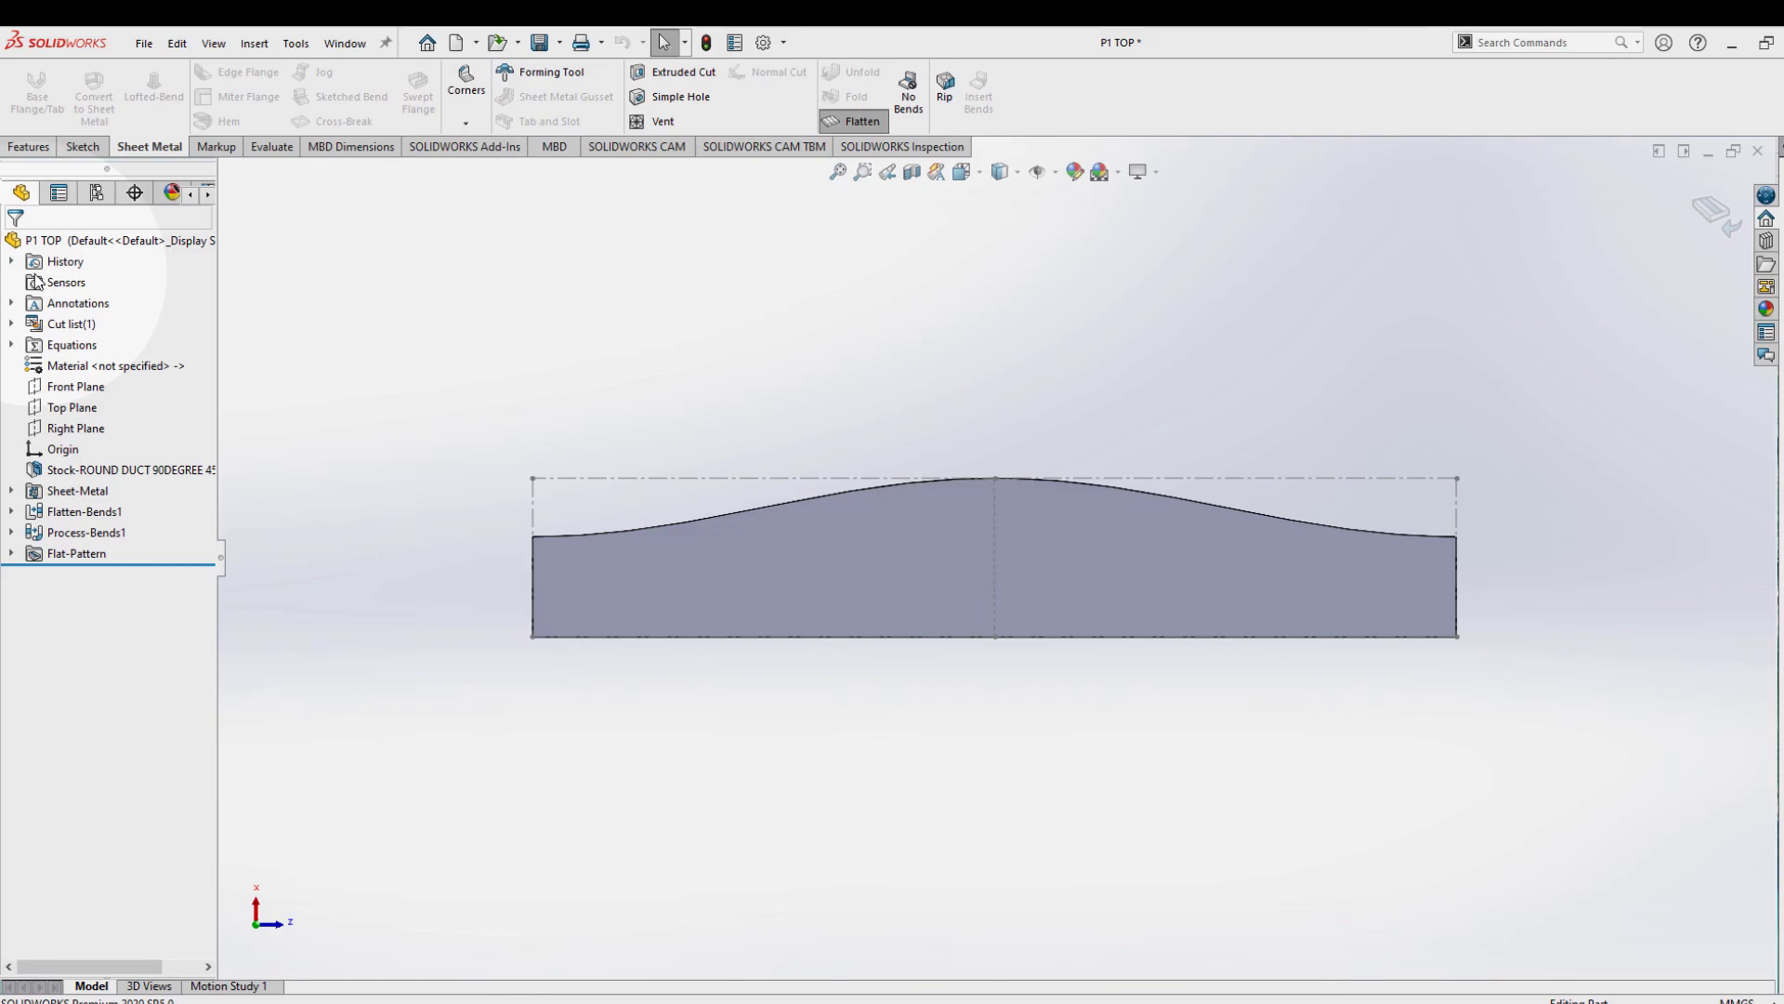
{"action": "left_click", "coordinate": [542, 44]}
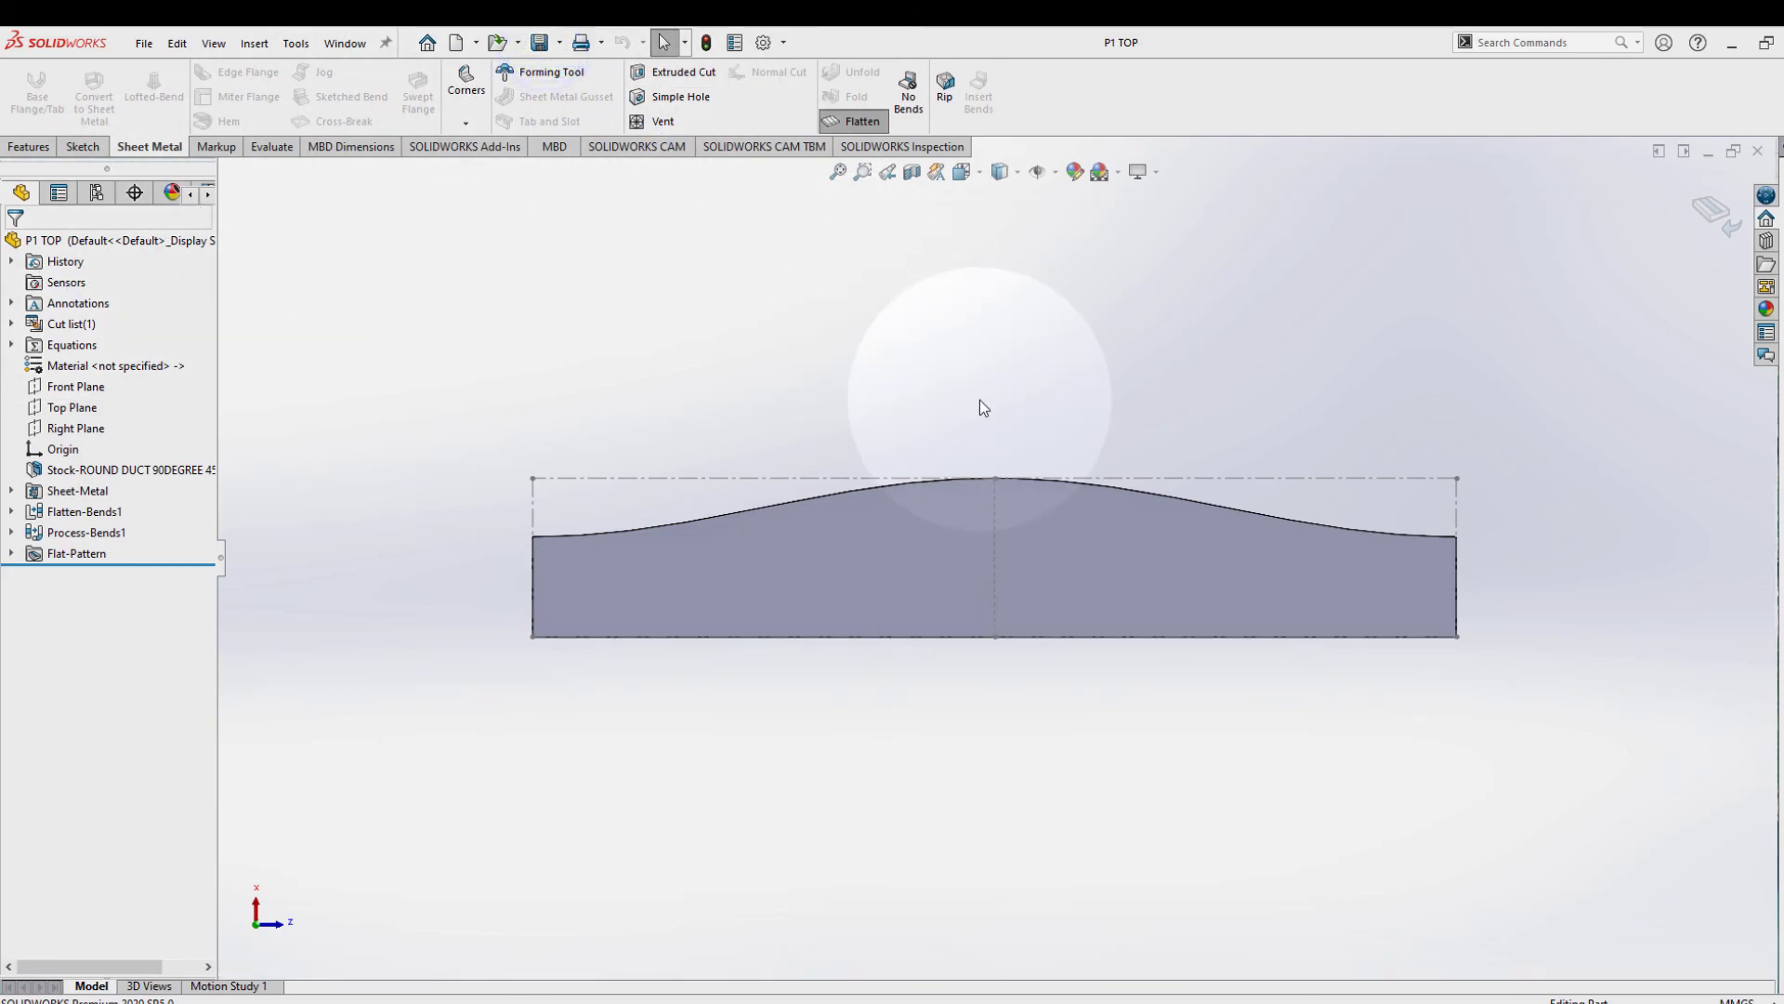